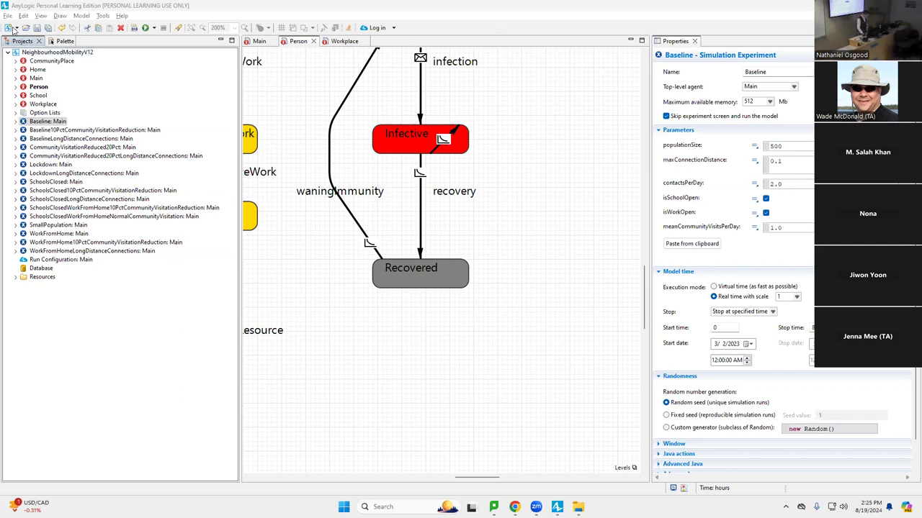
Close all open models, including NeighbourhoodMobilityV12, to start from an empty workspace
{"action": "left_click", "coordinate": [9, 16]}
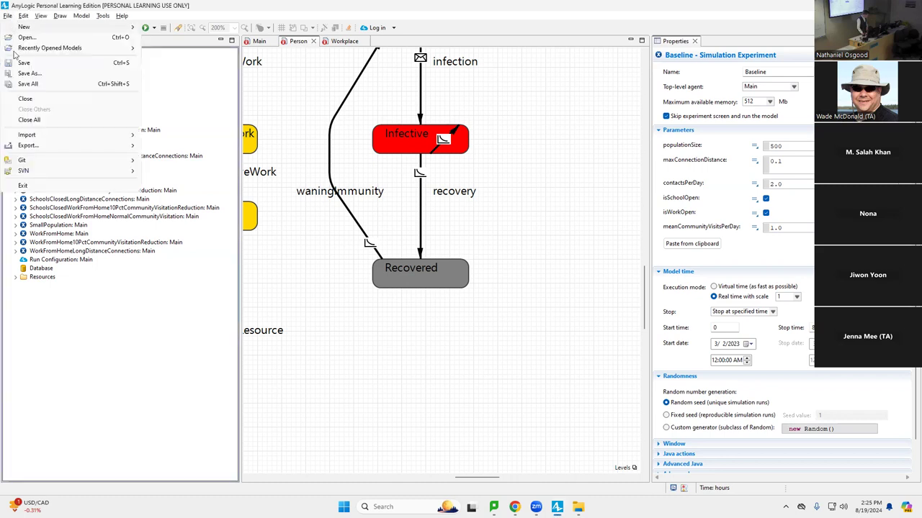
{"action": "mouse_move", "coordinate": [23, 16]}
{"action": "left_click", "coordinate": [28, 120]}
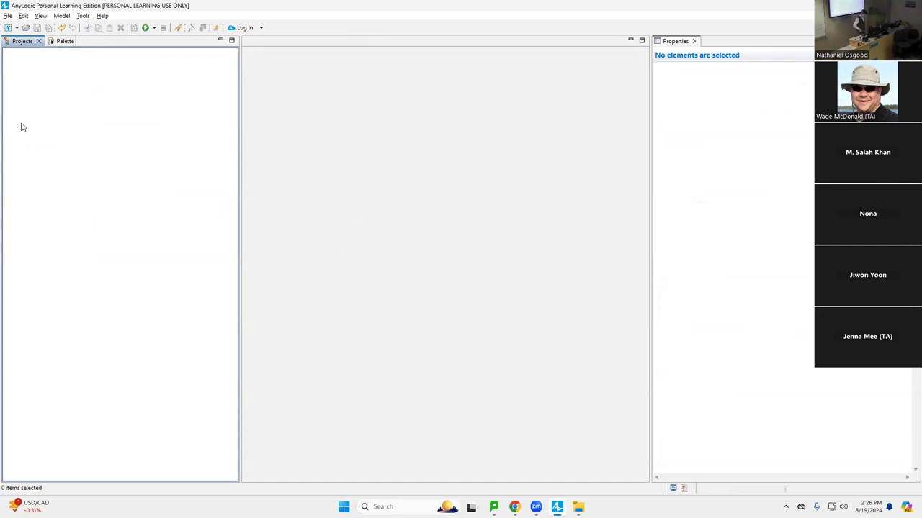
Start a new model and name it SmokingAndHeartDiseaseV1
{"action": "left_click", "coordinate": [9, 18]}
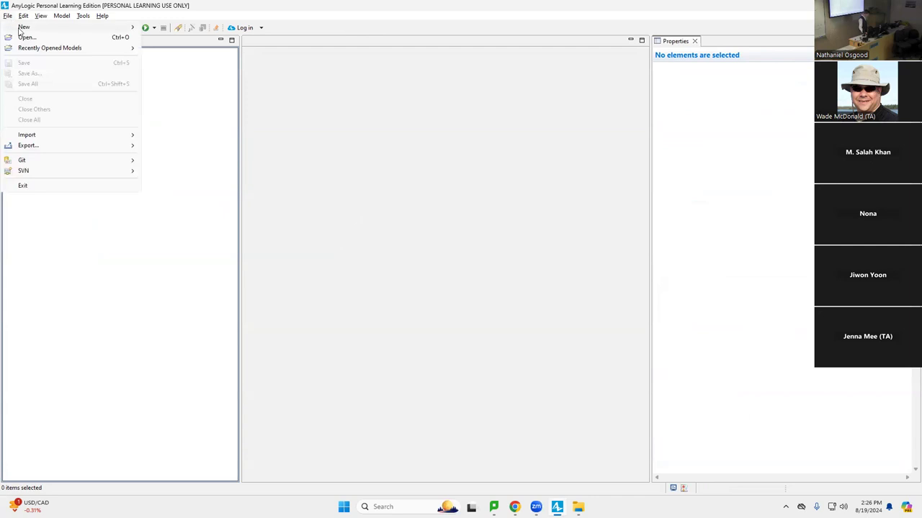
{"action": "mouse_move", "coordinate": [18, 28]}
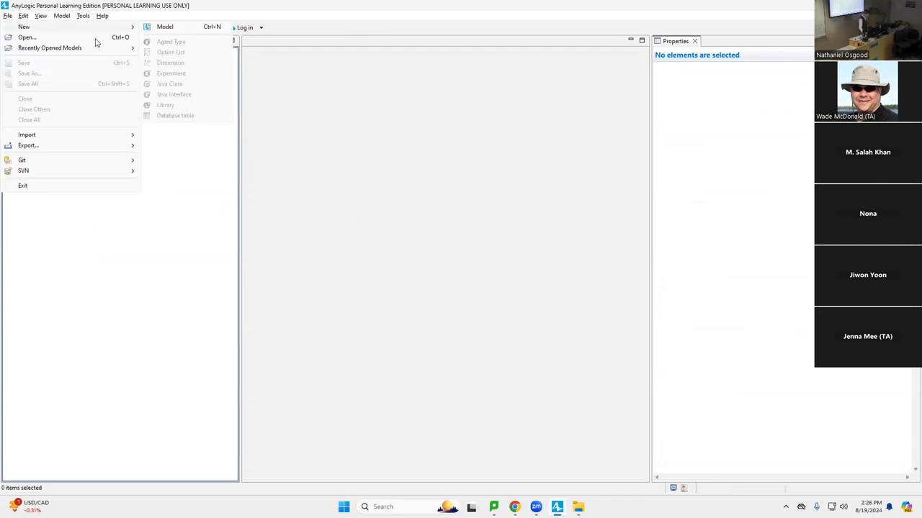
{"action": "left_click", "coordinate": [170, 32]}
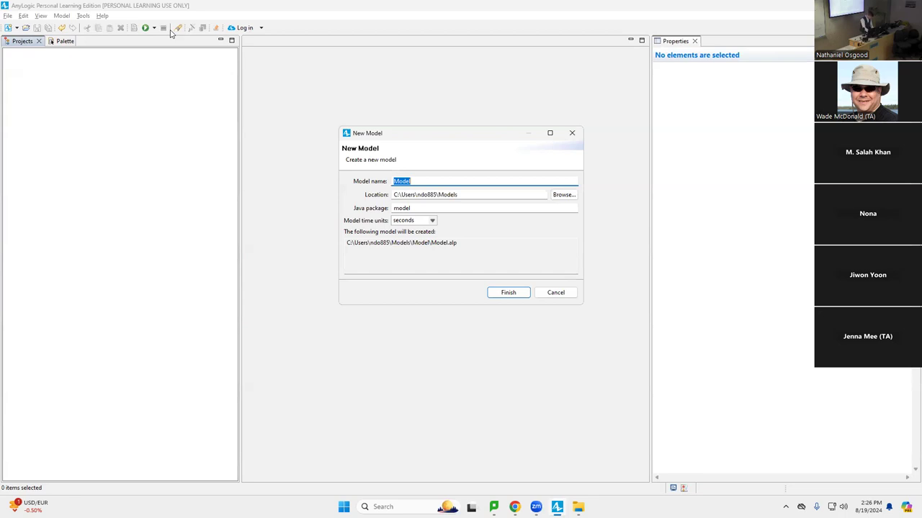
{"action": "type", "text": "Snm"}
{"action": "key", "text": "BackSpace"}
{"action": "key", "text": "BackSpace"}
{"action": "type", "text": "mokingA"}
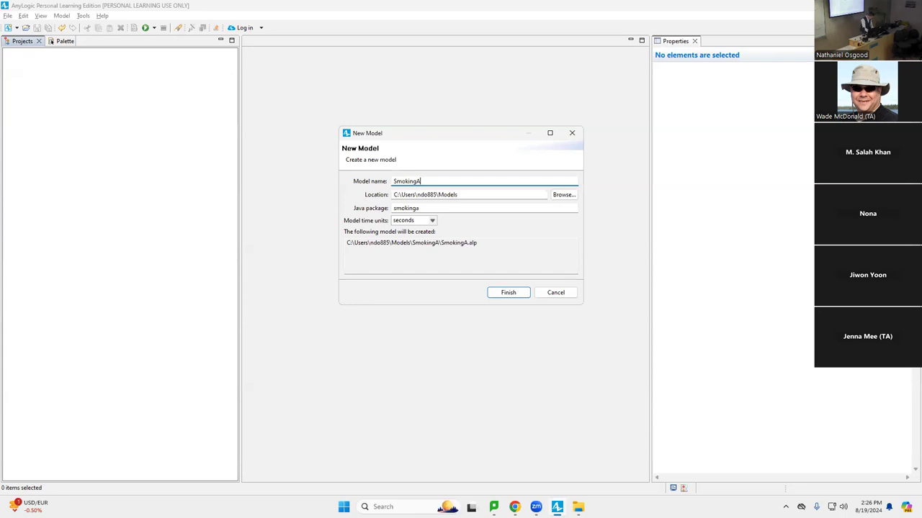
{"action": "type", "text": "ndHeartD"}
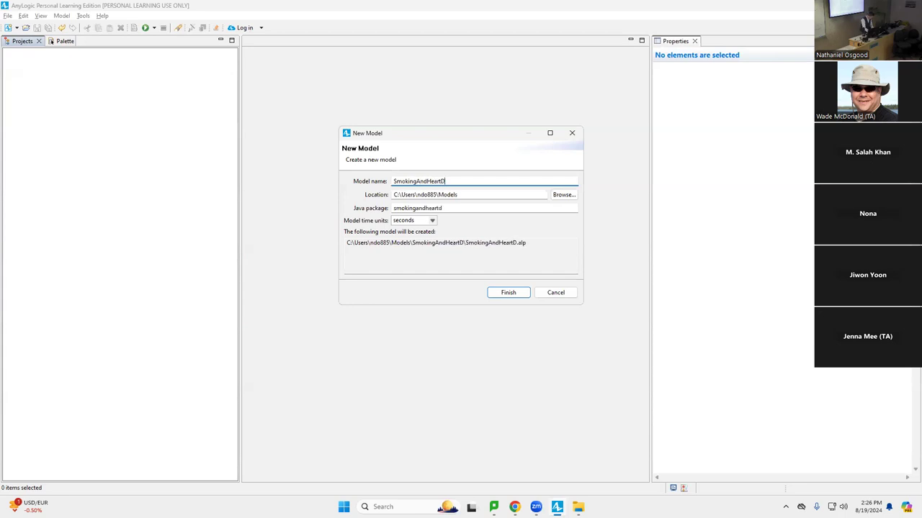
{"action": "type", "text": "iseaseV1"}
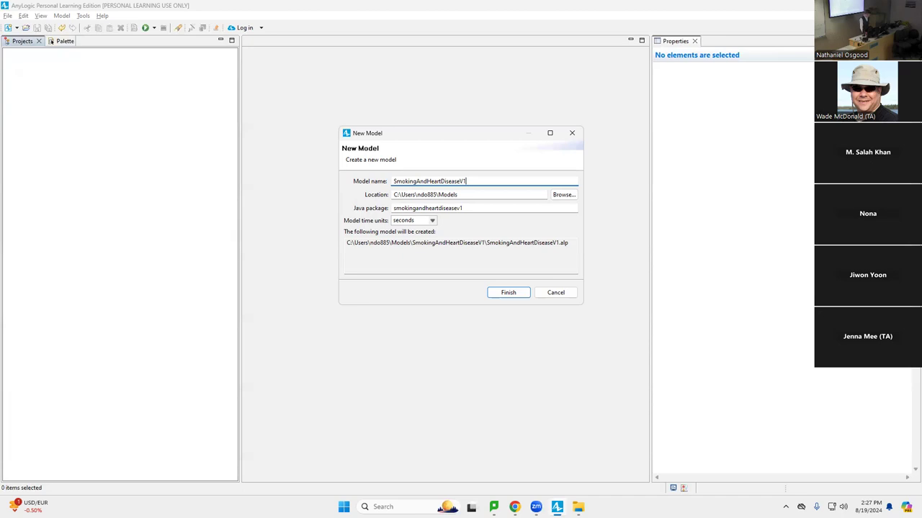
Set the model time units to years, create the model, and display its project tree
{"action": "left_click", "coordinate": [430, 223]}
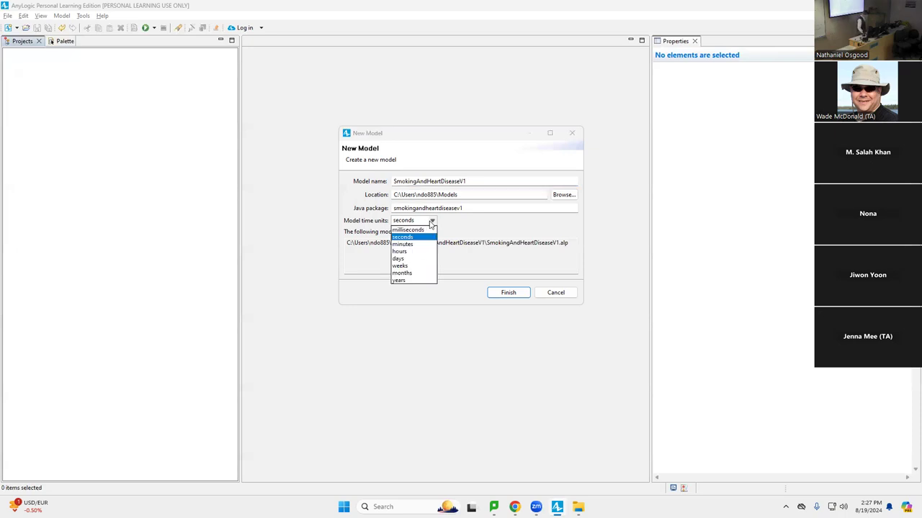
{"action": "left_click", "coordinate": [423, 280]}
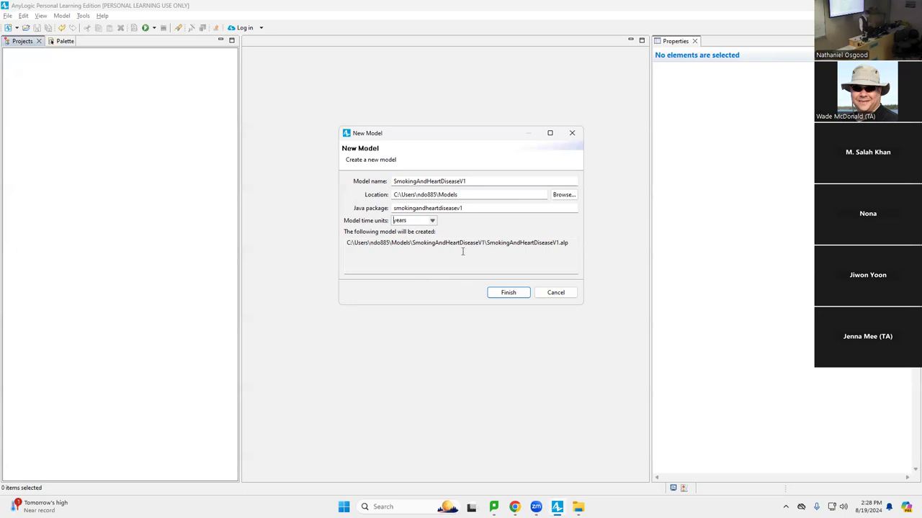
{"action": "left_click", "coordinate": [488, 295]}
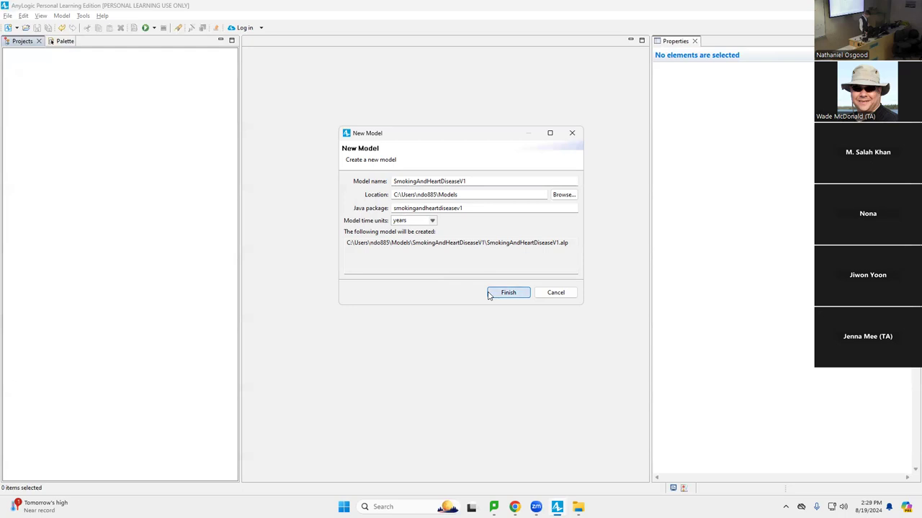
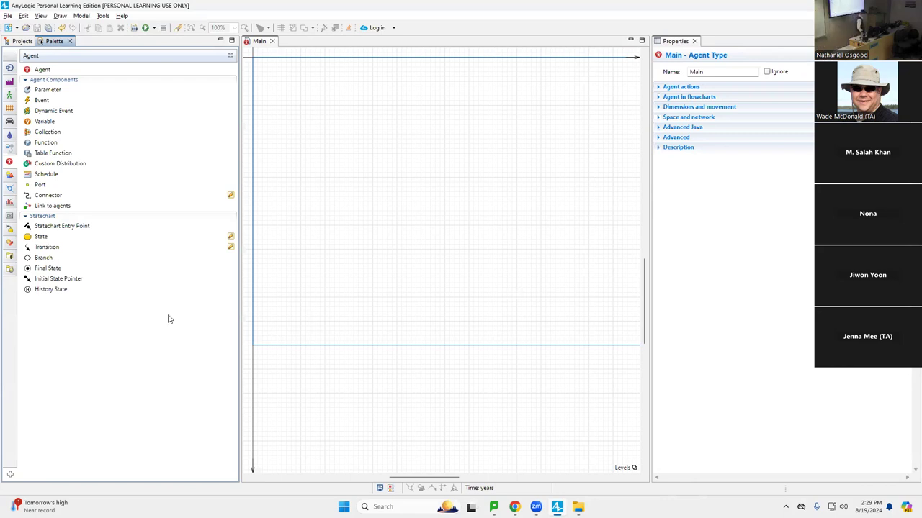
{"action": "left_click", "coordinate": [16, 41]}
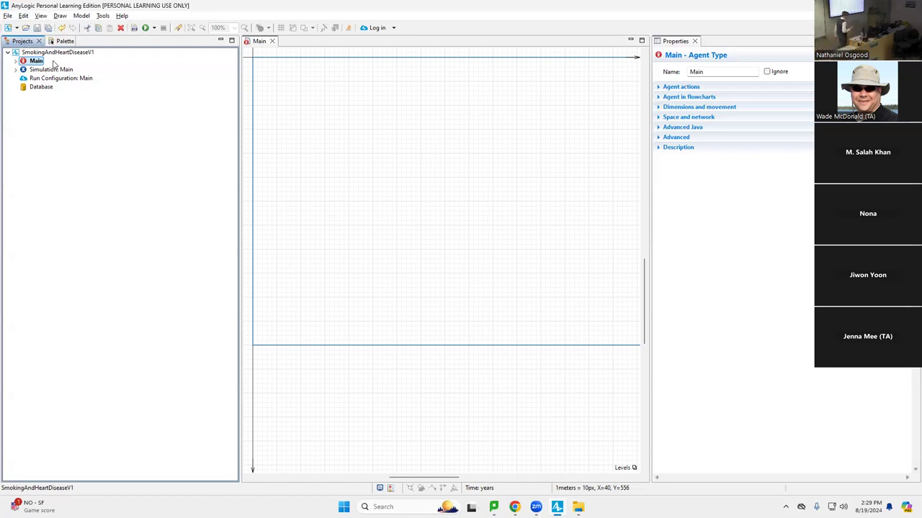
Switch to the Overview of ABM Modeling presentation in Google Slides and start its slideshow
{"action": "key", "text": "alt+Tab"}
{"action": "key", "text": "alt+Tab"}
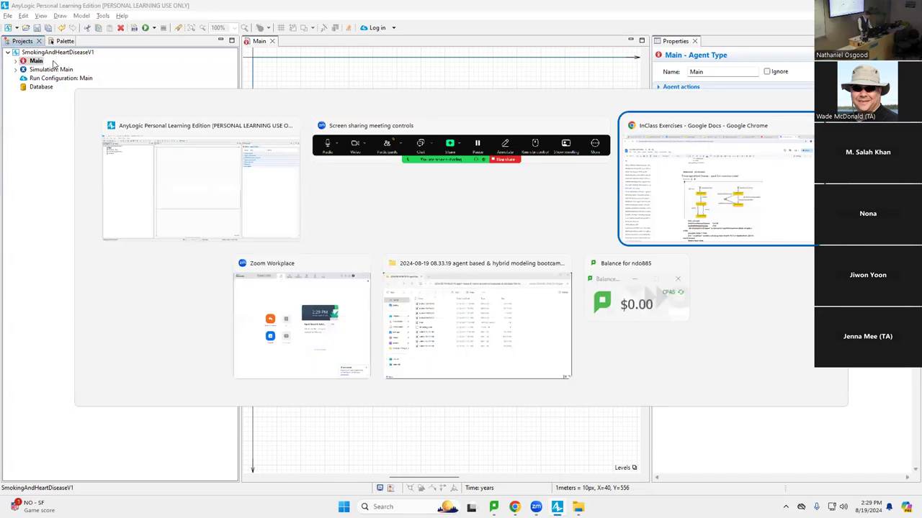
{"action": "key", "text": "alt+shift+Tab"}
{"action": "key", "text": "alt+shift+Tab"}
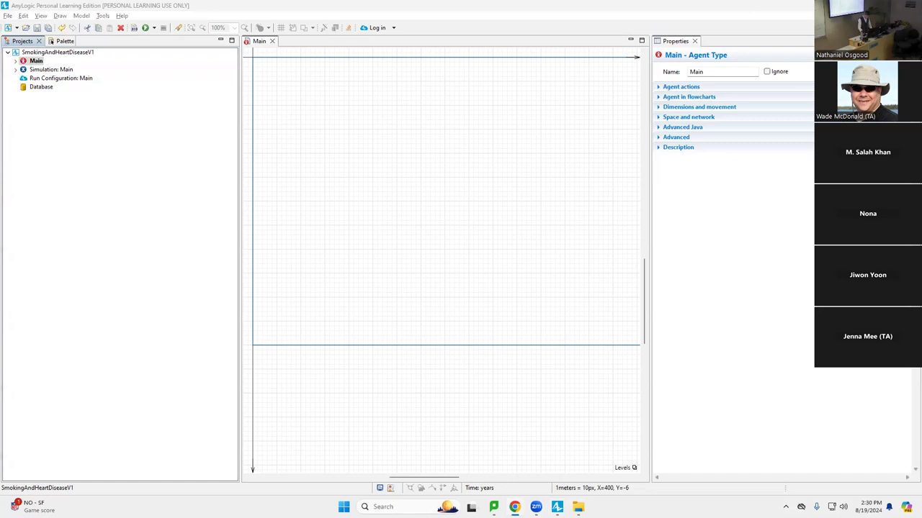
{"action": "key", "text": "alt+Tab"}
{"action": "double_click", "coordinate": [421, 22]}
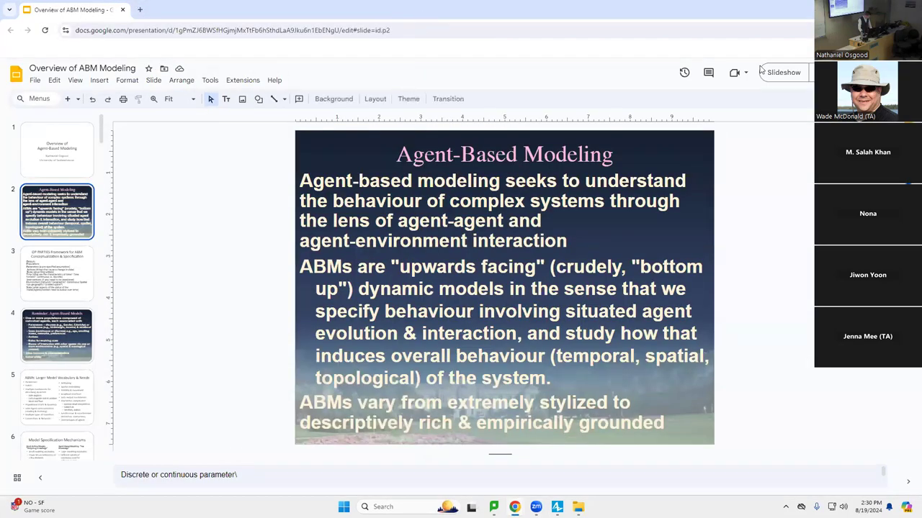
{"action": "left_click", "coordinate": [783, 71]}
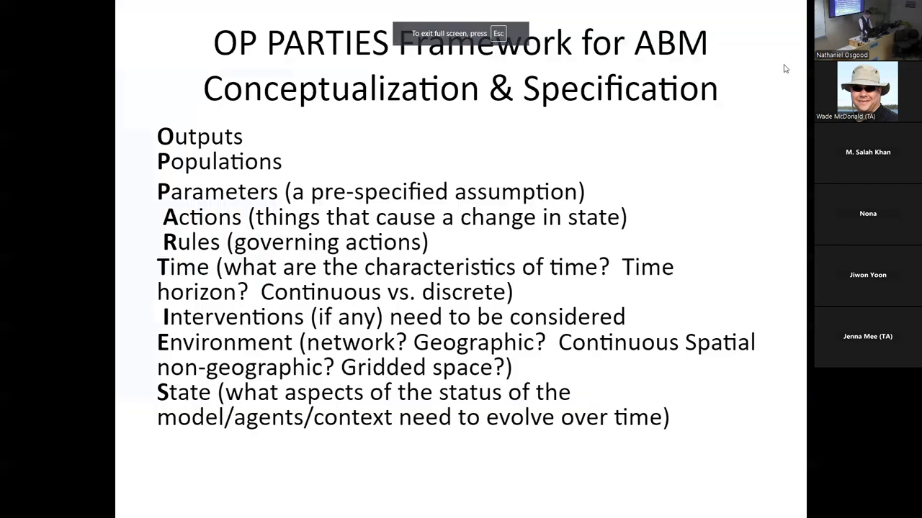
Review the slides up to the reminder of what makes up agent-based models, and return to AnyLogic
{"action": "key", "text": "Right"}
{"action": "key", "text": "Right"}
{"action": "key", "text": "Right"}
{"action": "key", "text": "Left"}
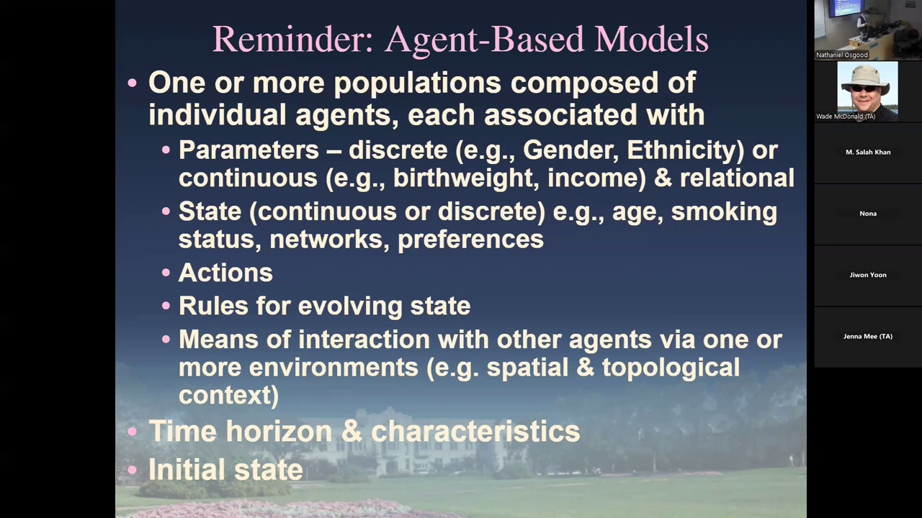
{"action": "key", "text": "alt+Tab"}
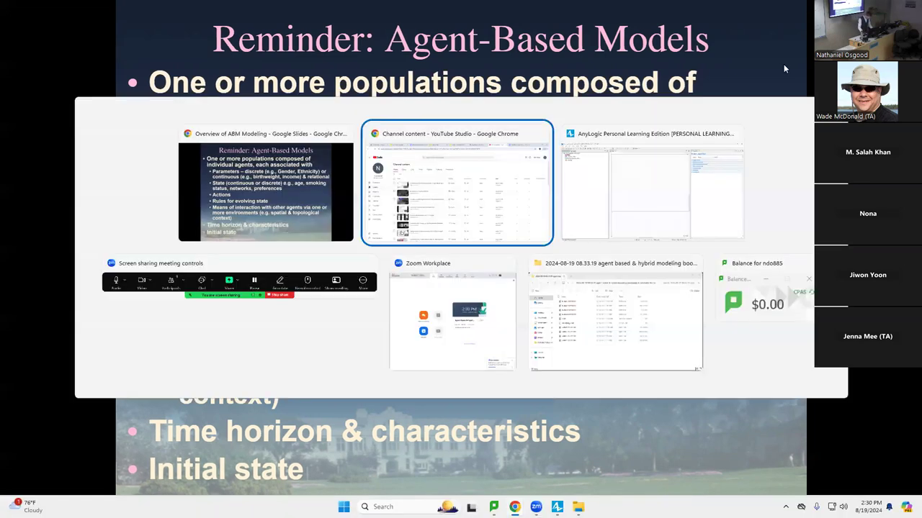
{"action": "key", "text": "alt+Tab"}
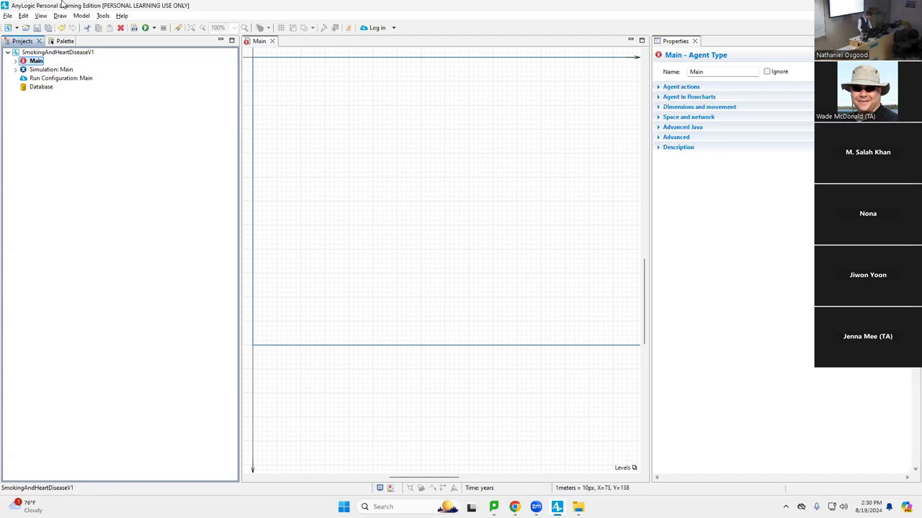
{"action": "right_click", "coordinate": [32, 54]}
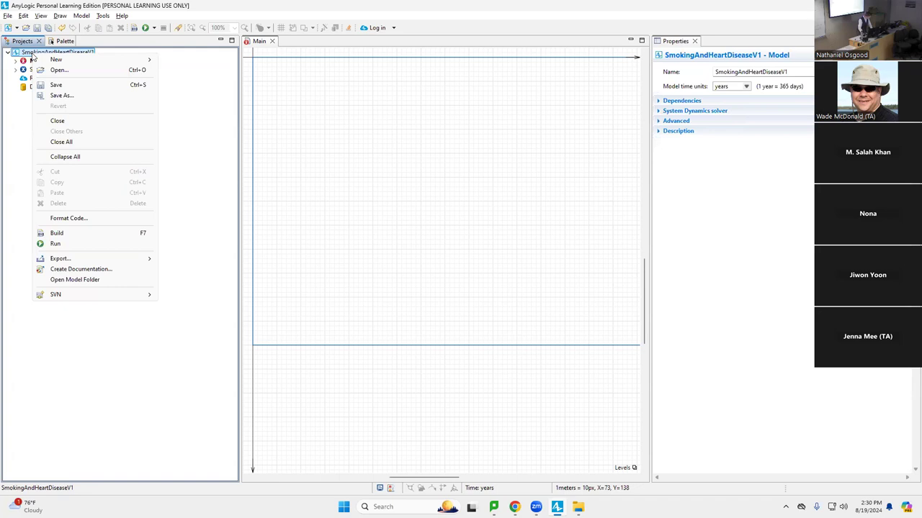
{"action": "mouse_move", "coordinate": [56, 61]}
{"action": "mouse_move", "coordinate": [147, 63]}
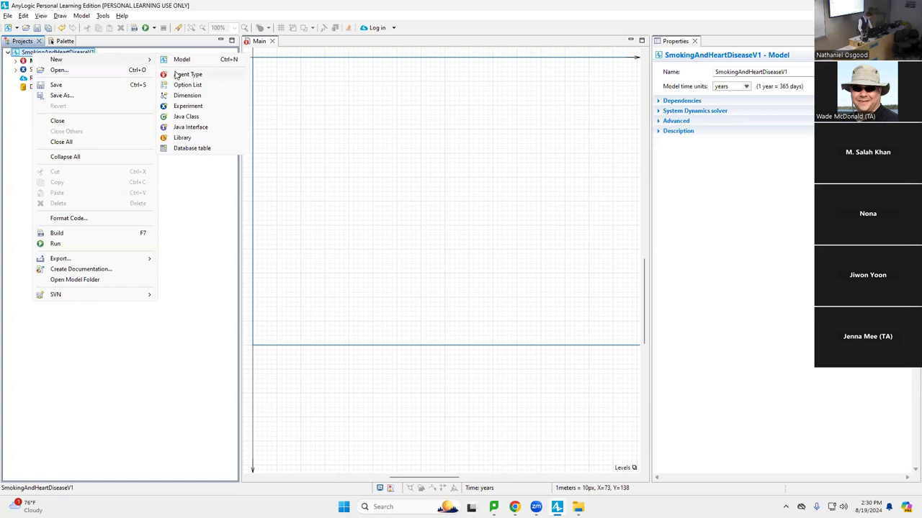
{"action": "left_click", "coordinate": [175, 75]}
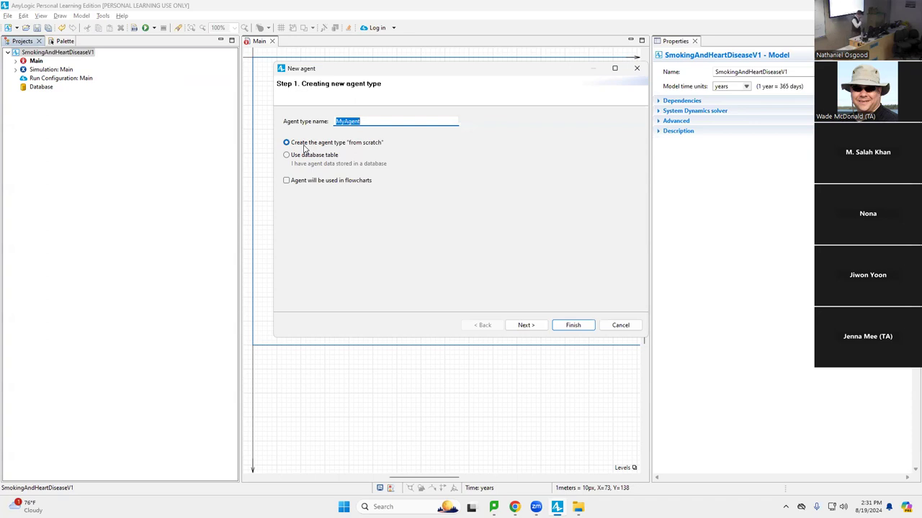
{"action": "type", "text": "Person"}
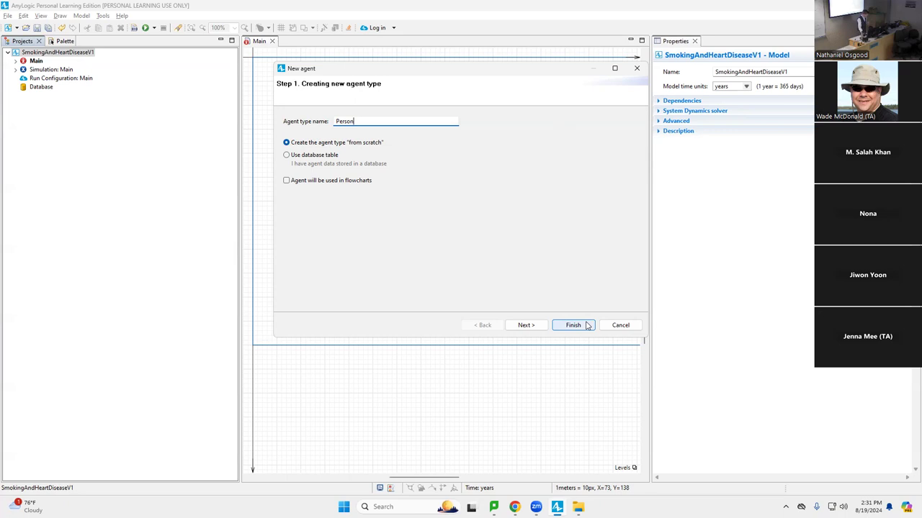
{"action": "key", "text": "Return"}
Create a new agent type named Person from scratch in the SmokingAndHeartDiseaseV1 model and select it
{"action": "right_click", "coordinate": [57, 54]}
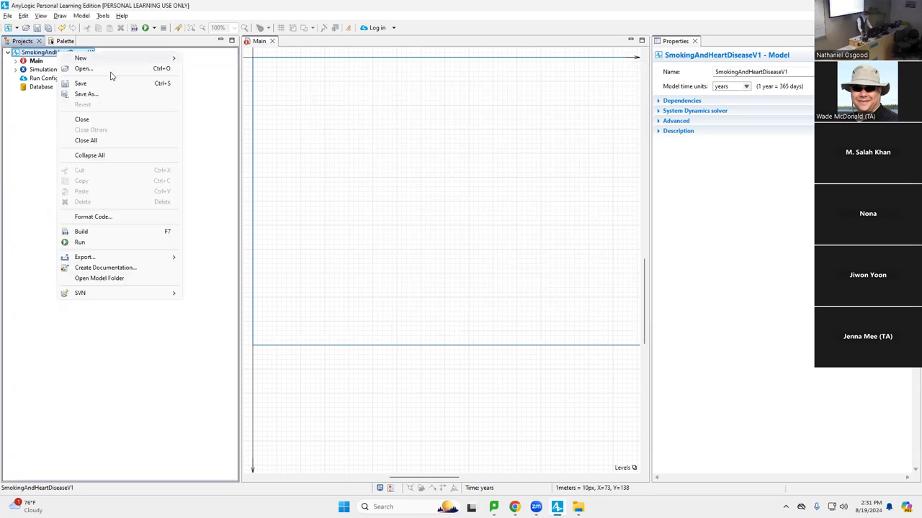
{"action": "mouse_move", "coordinate": [110, 64]}
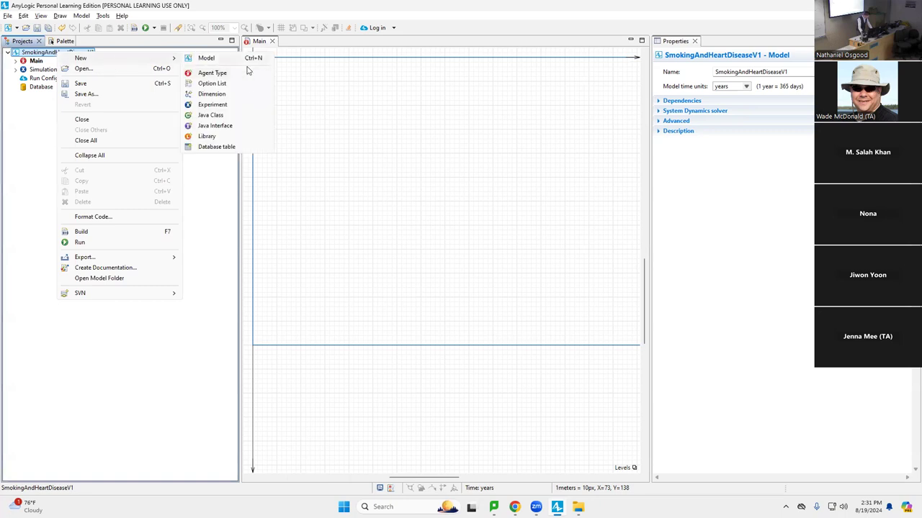
{"action": "left_click", "coordinate": [216, 73]}
{"action": "type", "text": "Person"}
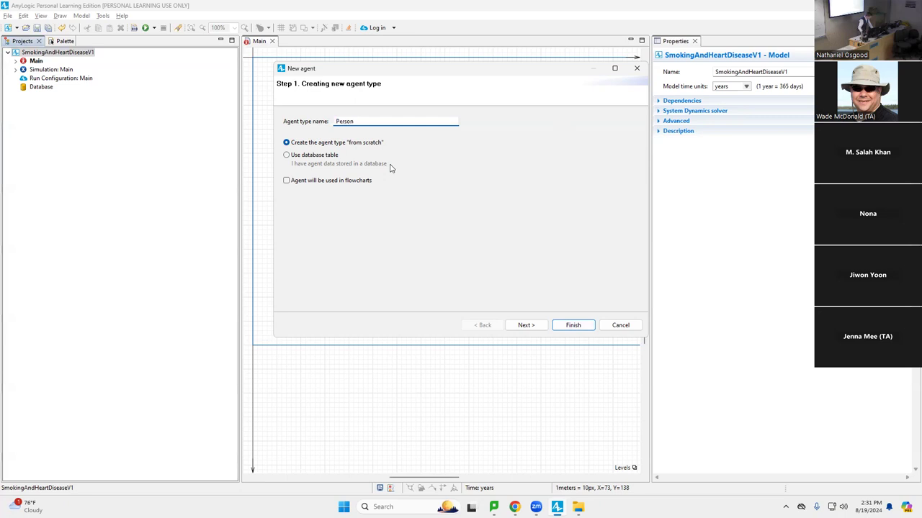
{"action": "left_click", "coordinate": [573, 324]}
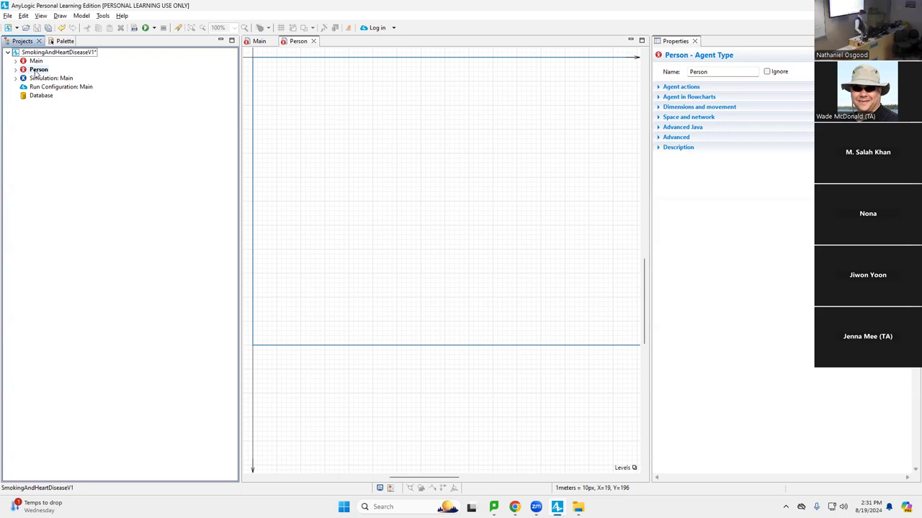
{"action": "left_click", "coordinate": [36, 70]}
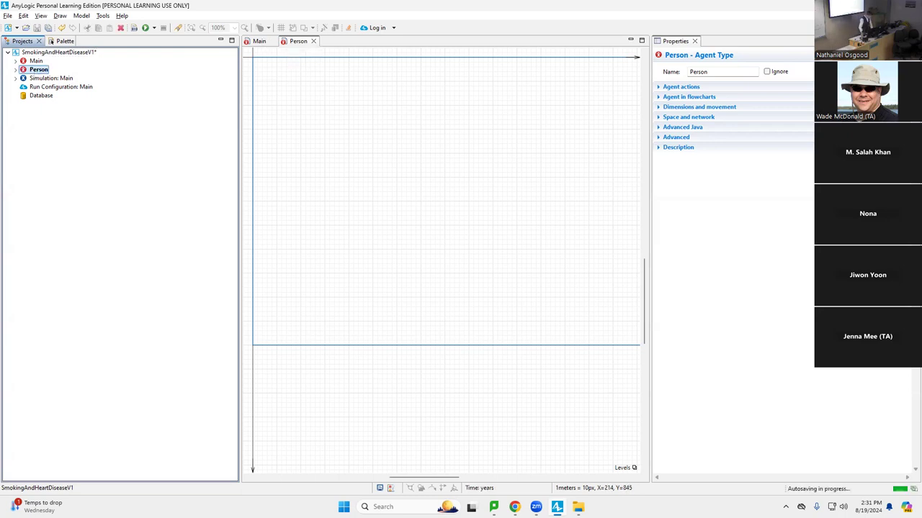
Place a presentation oval centred on the axis origin of the Person agent's diagram
{"action": "left_click_drag", "start_coordinate": [429, 479], "coordinate": [374, 475]}
{"action": "scroll", "coordinate": [455, 253], "scroll_direction": "up", "scroll_amount": 4}
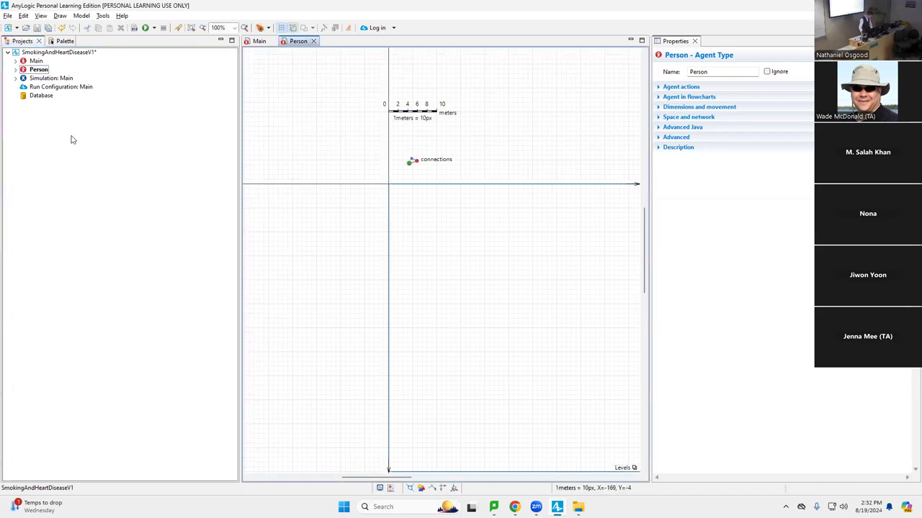
{"action": "left_click", "coordinate": [63, 41]}
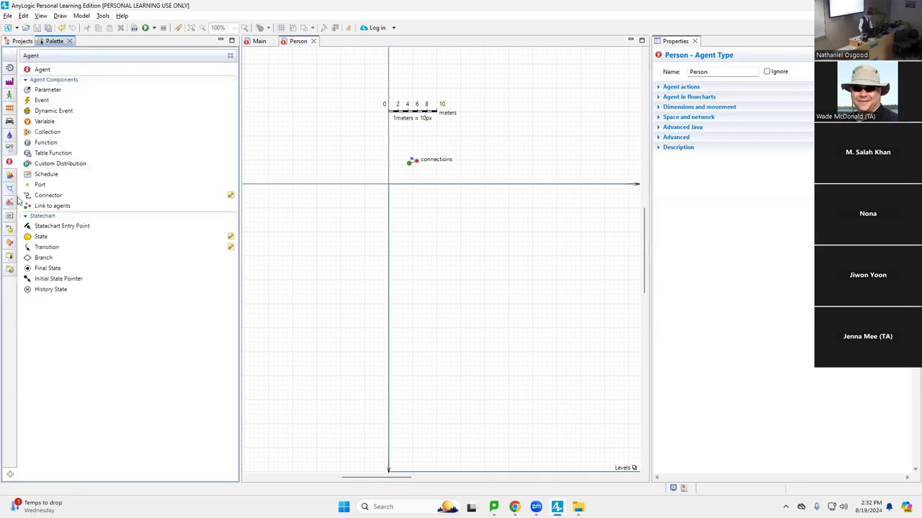
{"action": "mouse_move", "coordinate": [10, 216]}
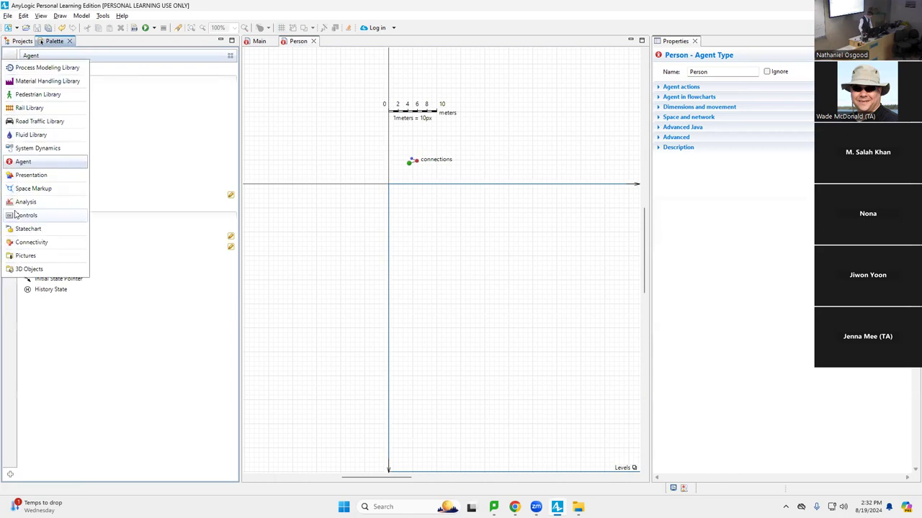
{"action": "left_click", "coordinate": [10, 175]}
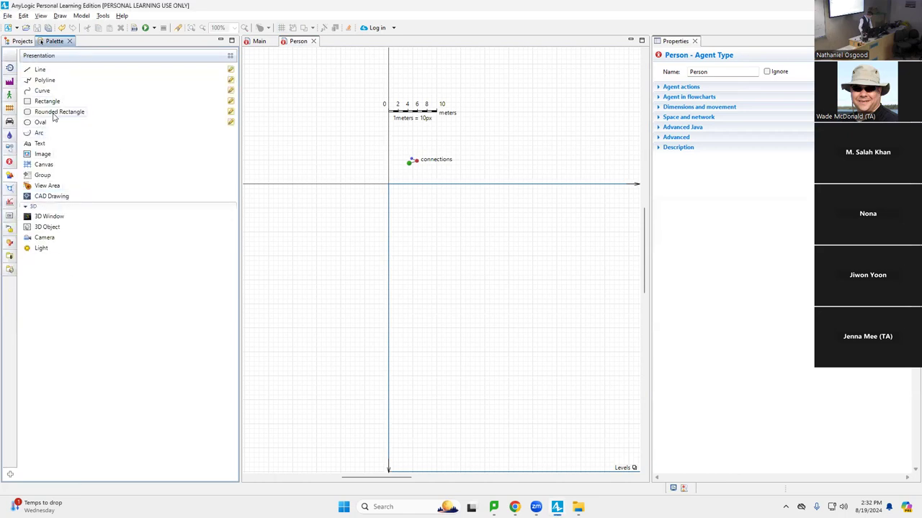
{"action": "left_click_drag", "start_coordinate": [41, 122], "coordinate": [389, 189]}
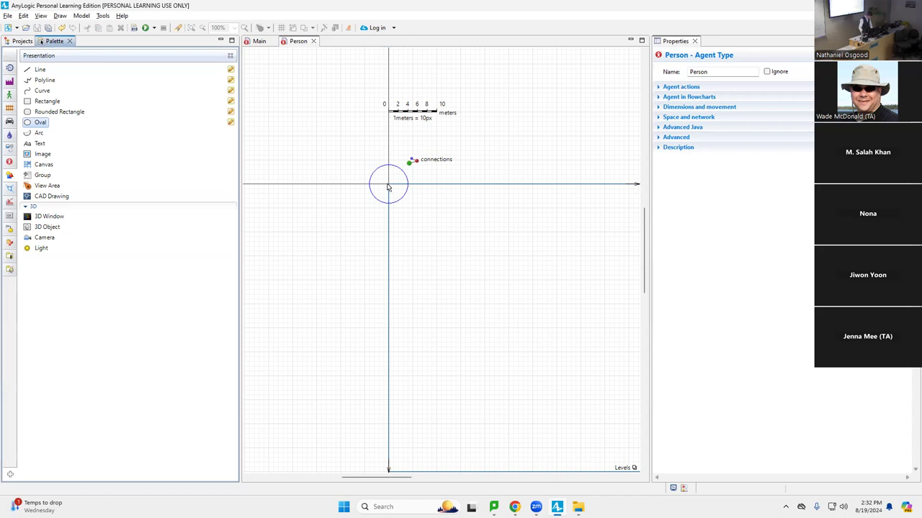
{"action": "left_click_drag", "start_coordinate": [389, 189], "coordinate": [390, 189]}
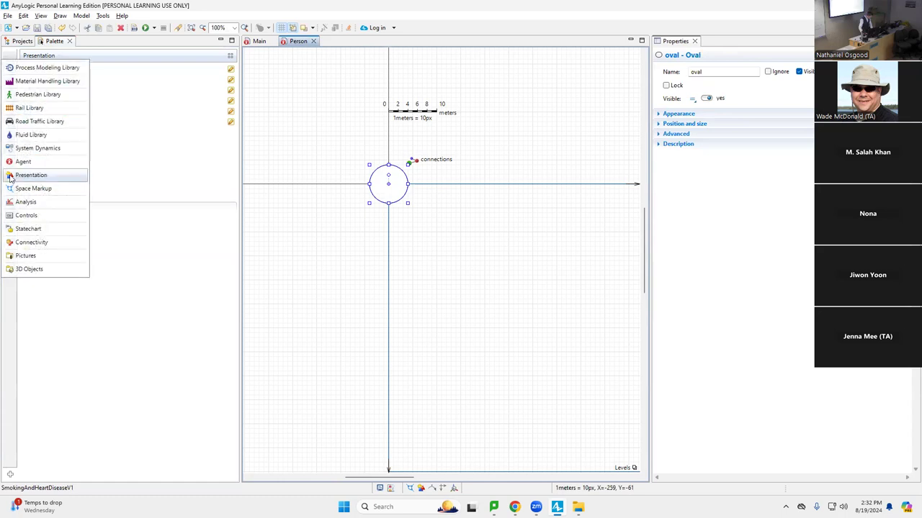
Shrink the Person agent's oval to about 2 m across, recentre it on the axis origin, and save the model
{"action": "left_click", "coordinate": [9, 178]}
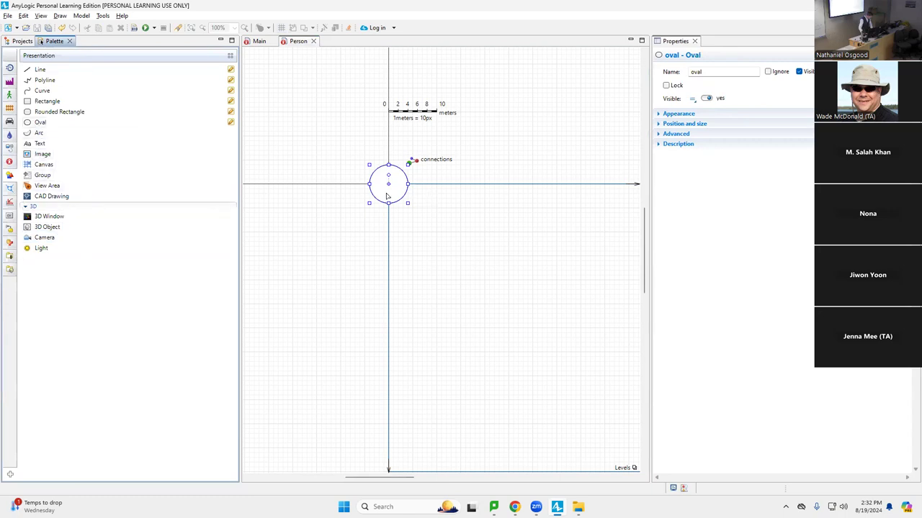
{"action": "left_click_drag", "start_coordinate": [369, 163], "coordinate": [377, 171]}
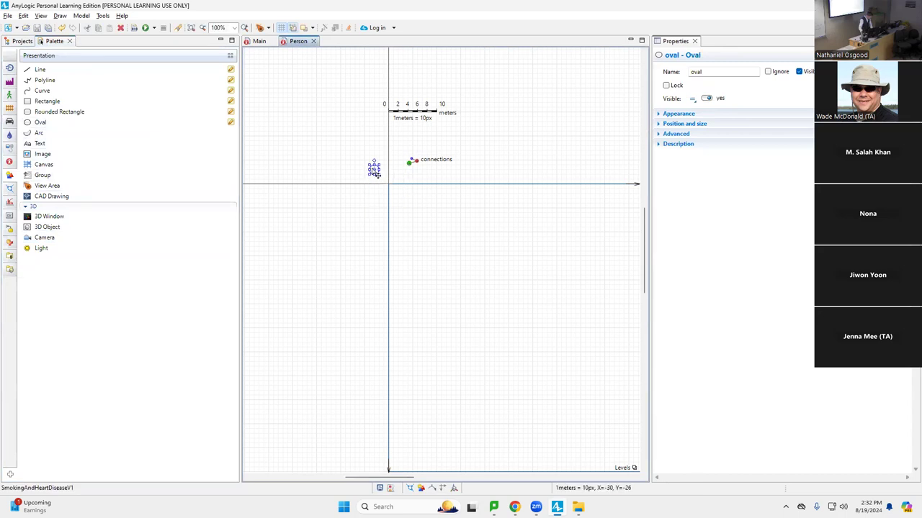
{"action": "left_click_drag", "start_coordinate": [376, 173], "coordinate": [390, 187]}
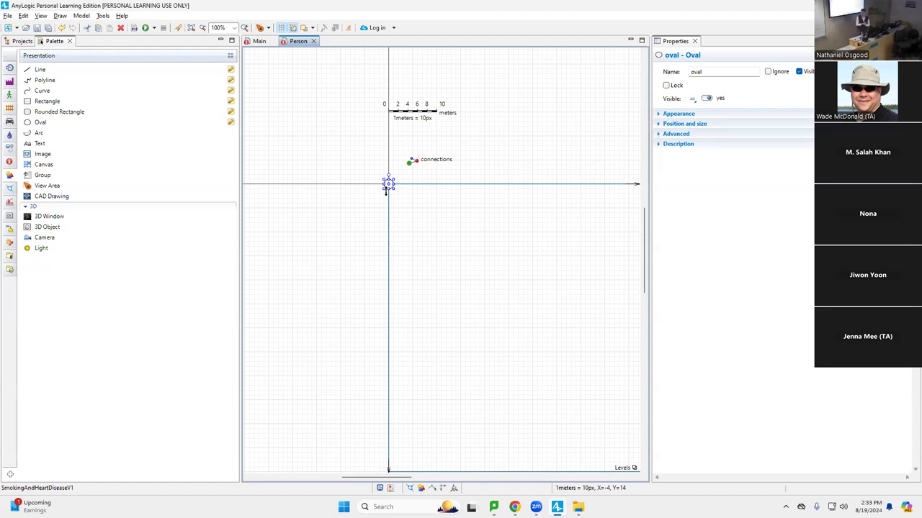
{"action": "left_click", "coordinate": [398, 198]}
{"action": "left_click", "coordinate": [388, 185]}
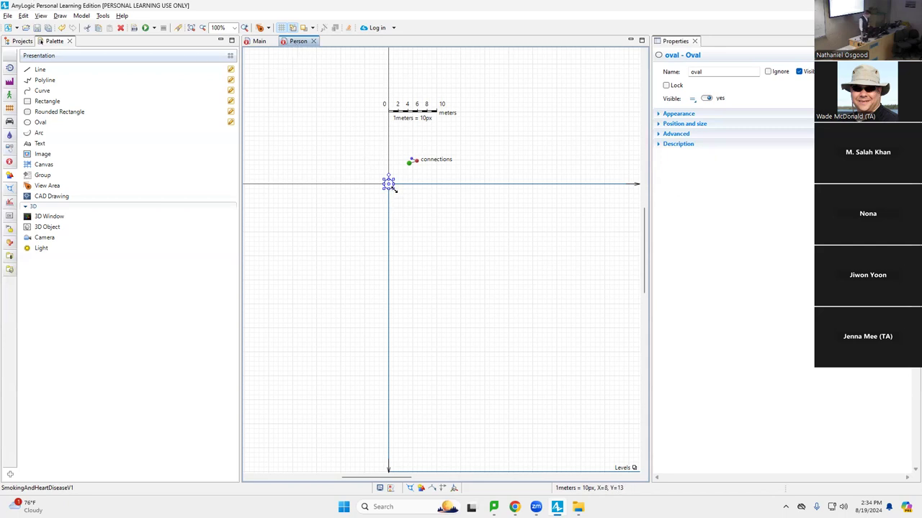
{"action": "left_click", "coordinate": [391, 186]}
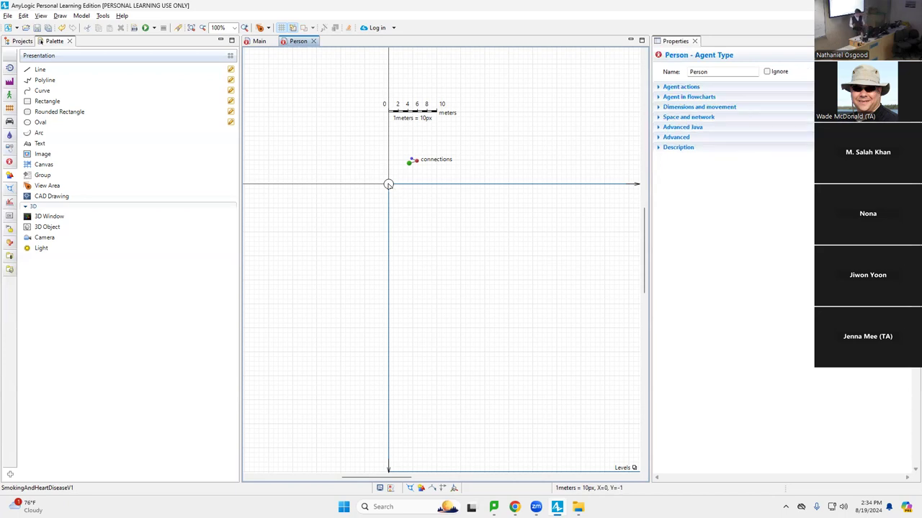
{"action": "key", "text": "ctrl+s"}
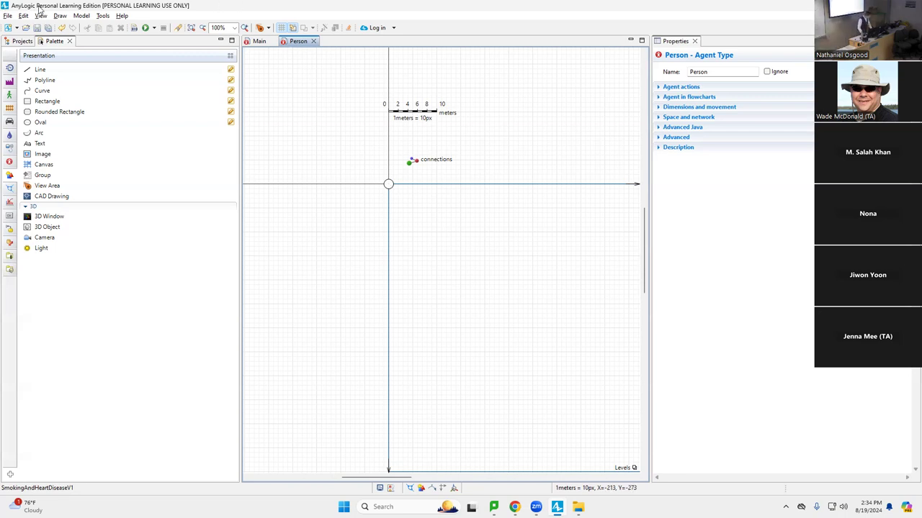
Place a Person agent in Main's diagram, just outside the frame beside its upper corner, and name it population
{"action": "left_click", "coordinate": [14, 41]}
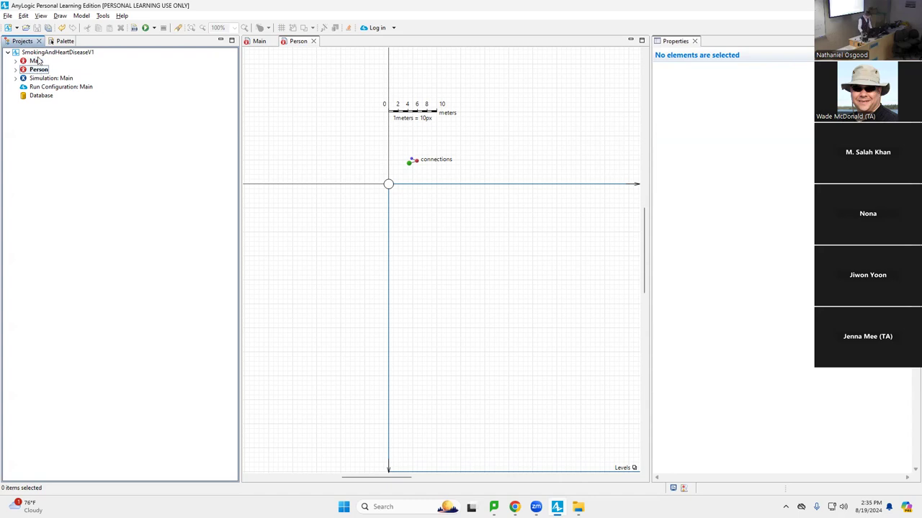
{"action": "double_click", "coordinate": [34, 60]}
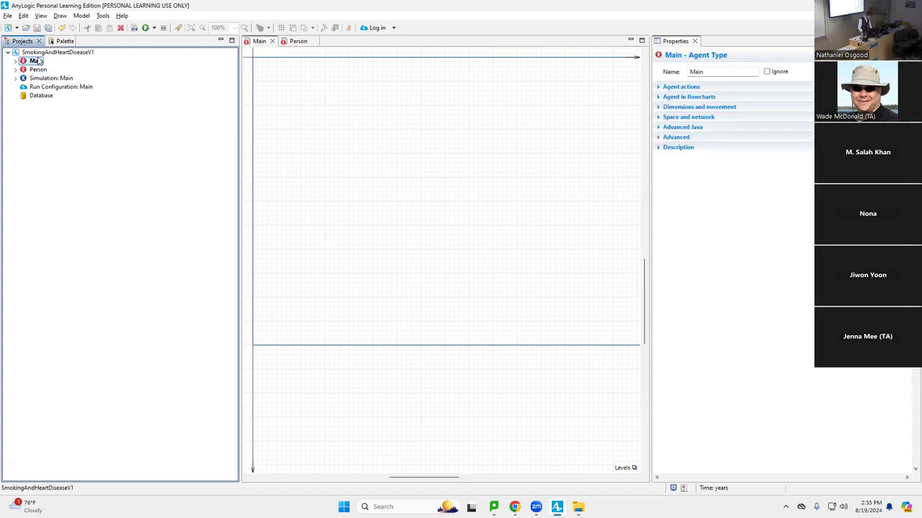
{"action": "left_click", "coordinate": [259, 42]}
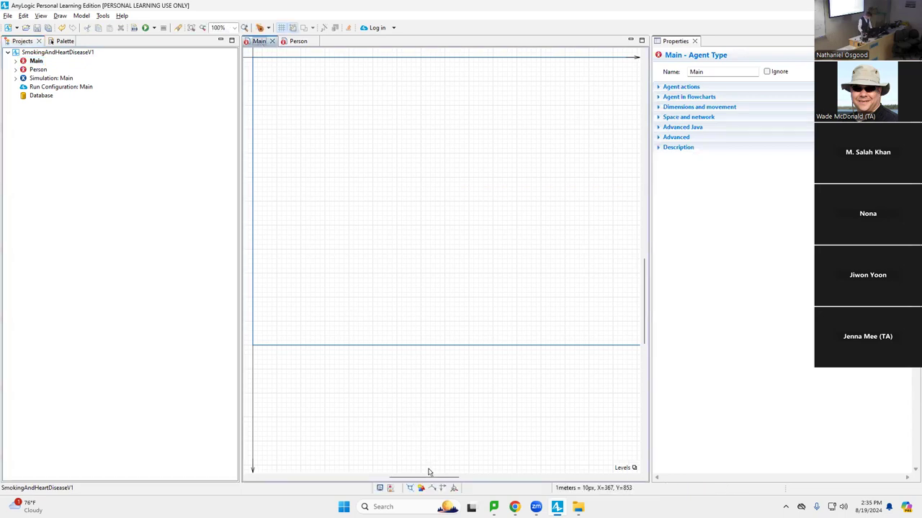
{"action": "left_click_drag", "start_coordinate": [431, 474], "coordinate": [375, 452]}
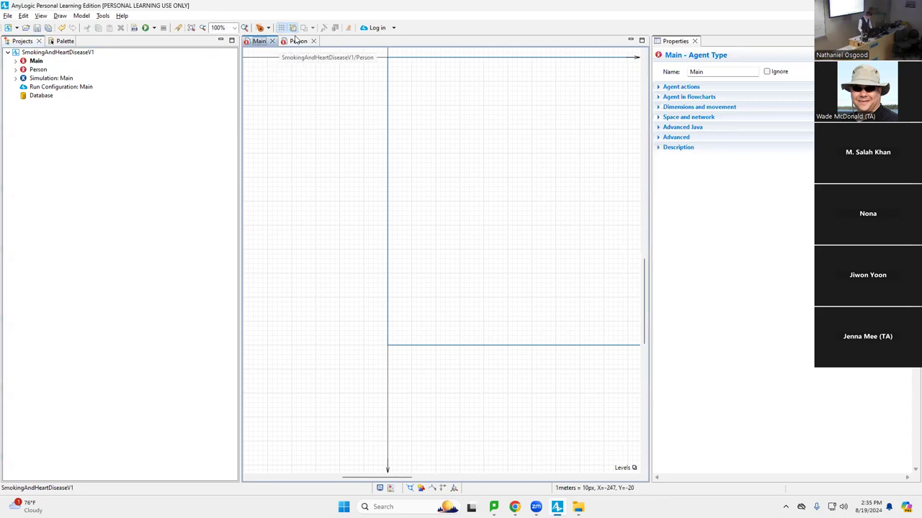
{"action": "left_click", "coordinate": [297, 41]}
{"action": "left_click", "coordinate": [254, 42]}
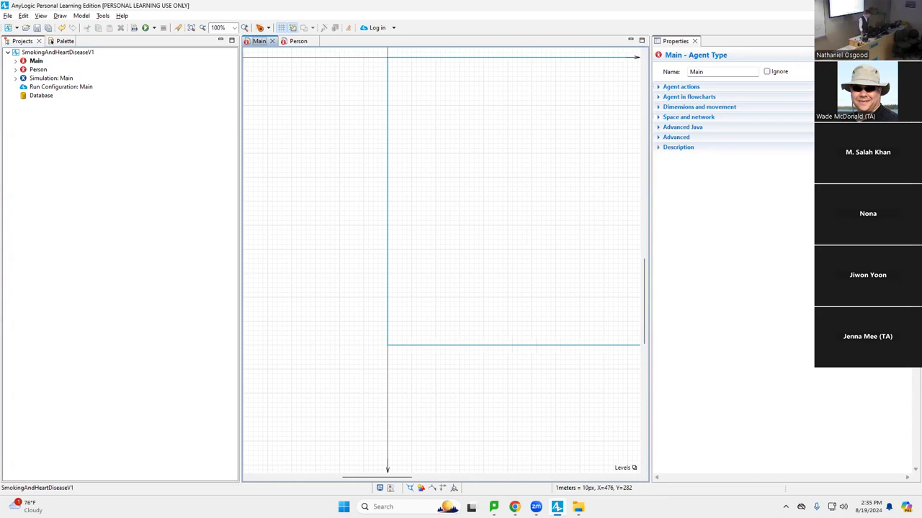
{"action": "left_click", "coordinate": [24, 70]}
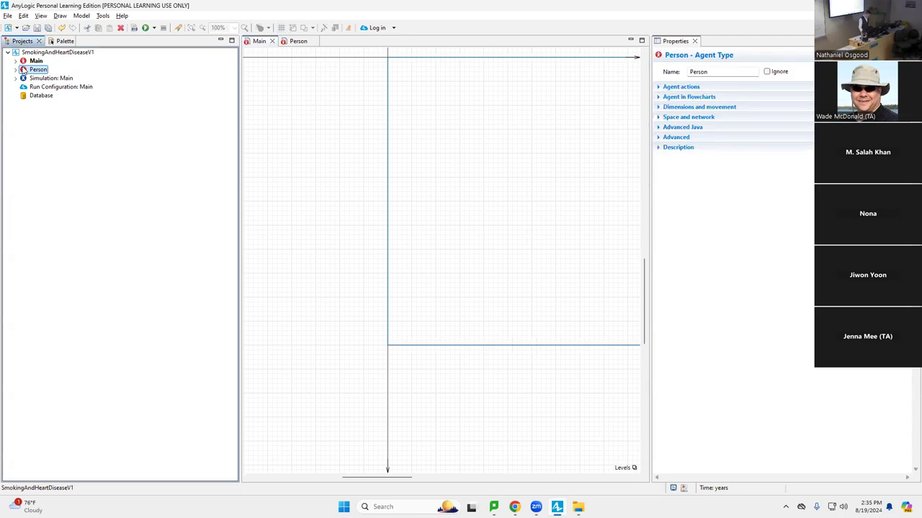
{"action": "left_click_drag", "start_coordinate": [24, 69], "coordinate": [339, 82]}
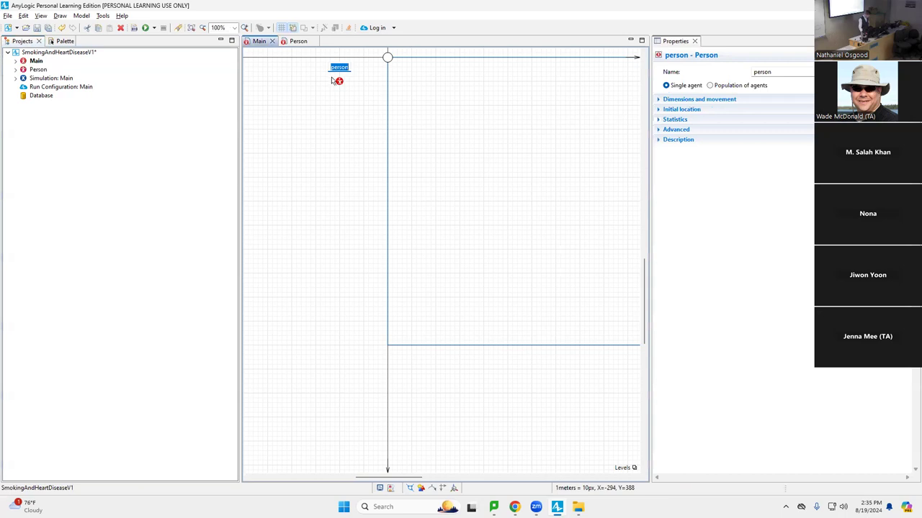
{"action": "type", "text": "H"}
{"action": "key", "text": "Return"}
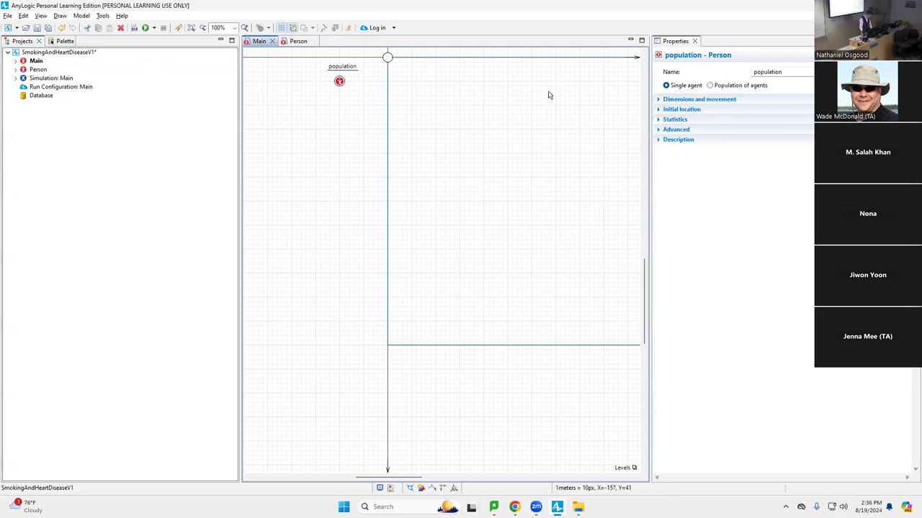
Change population from a single agent to a population of agents, check the Person diagram, and save the model
{"action": "left_click_drag", "start_coordinate": [799, 70], "coordinate": [746, 71]}
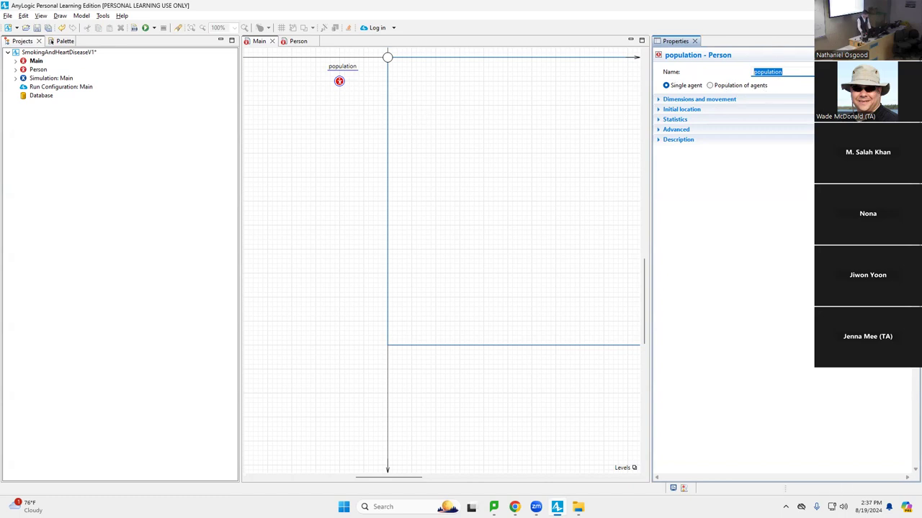
{"action": "left_click", "coordinate": [711, 85]}
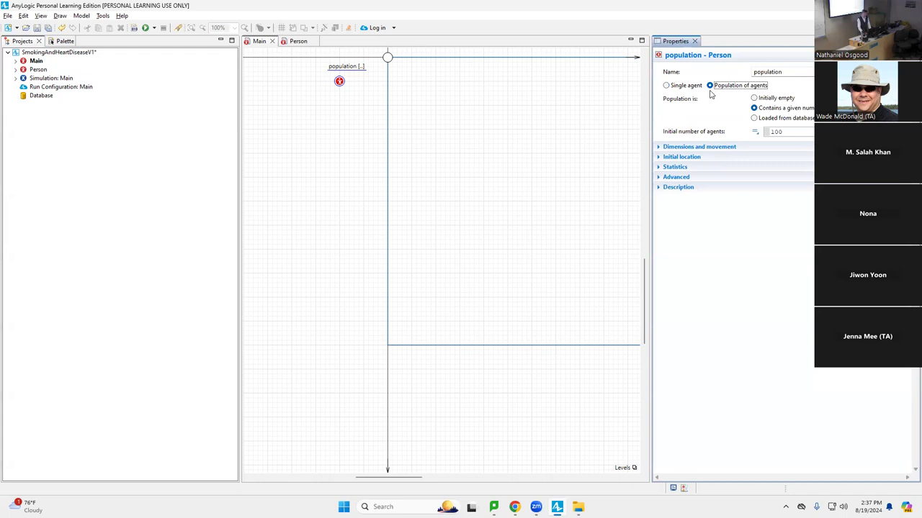
{"action": "left_click", "coordinate": [792, 131]}
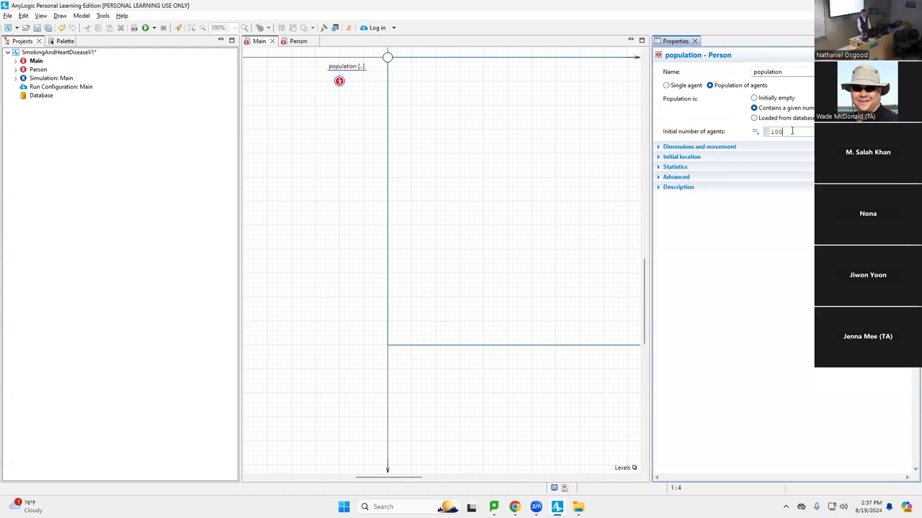
{"action": "key", "text": "ctrl+s"}
{"action": "left_click", "coordinate": [777, 130]}
{"action": "left_click", "coordinate": [301, 41]}
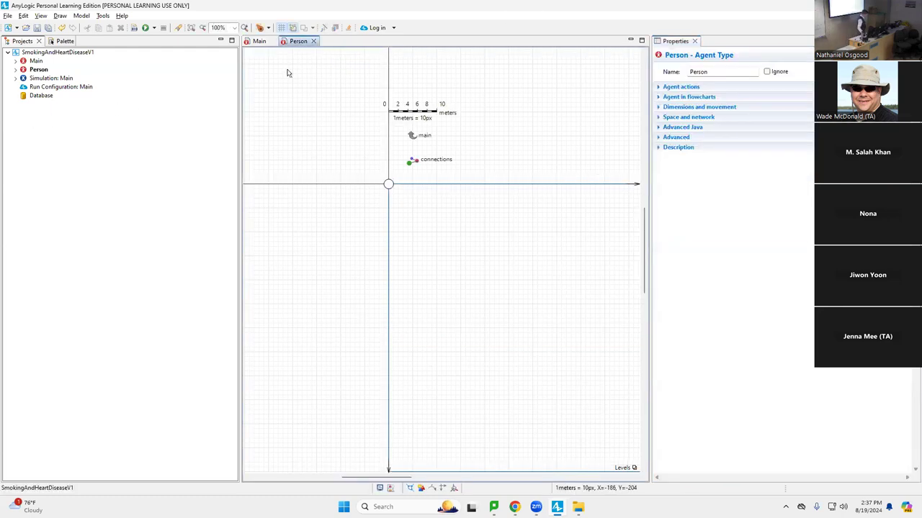
{"action": "left_click", "coordinate": [259, 43]}
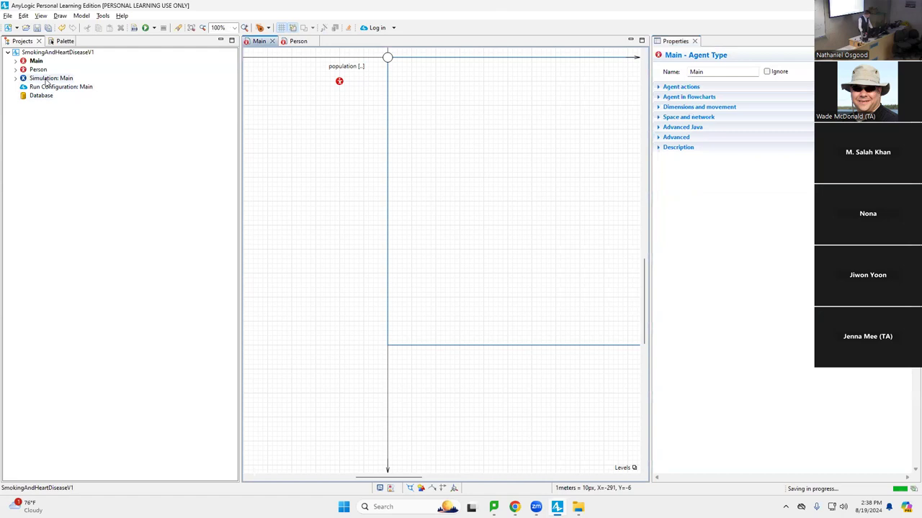
{"action": "left_click", "coordinate": [37, 28]}
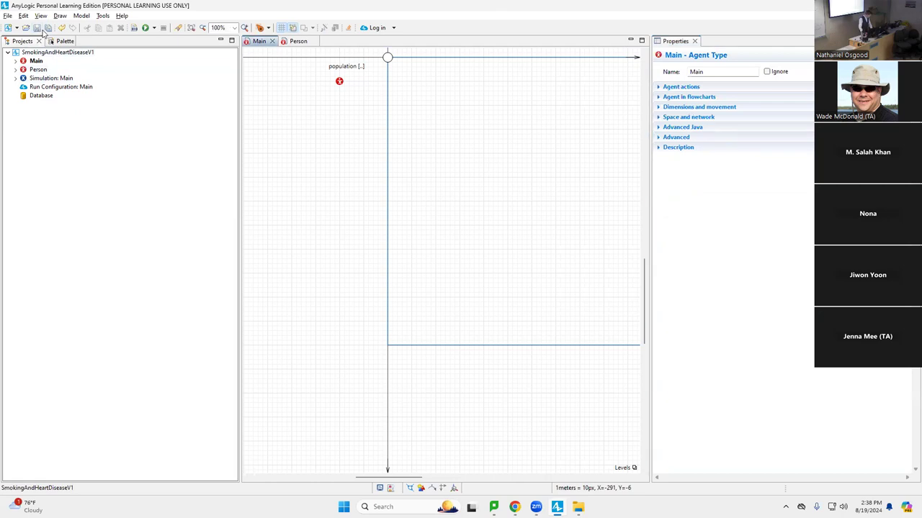
Run the Simulation experiment, show the developer panel to inspect the model's display, and stop the run
{"action": "right_click", "coordinate": [54, 79]}
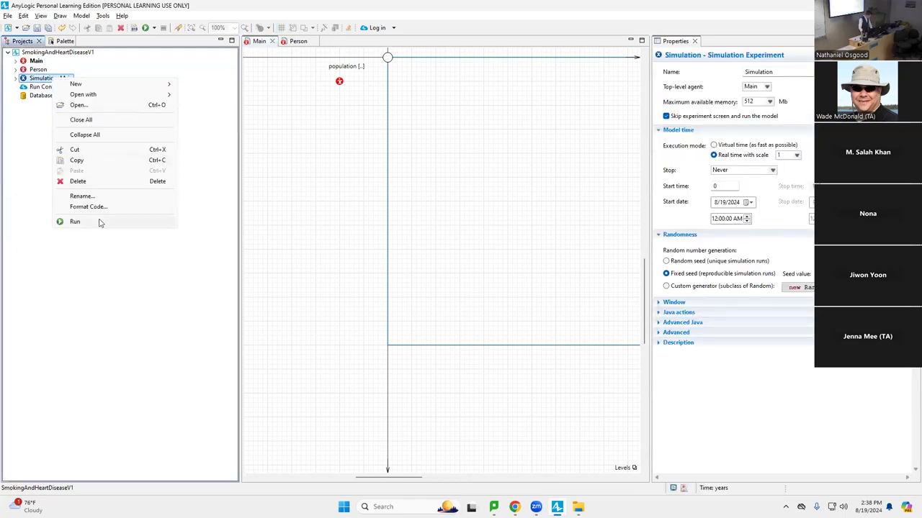
{"action": "left_click", "coordinate": [75, 222]}
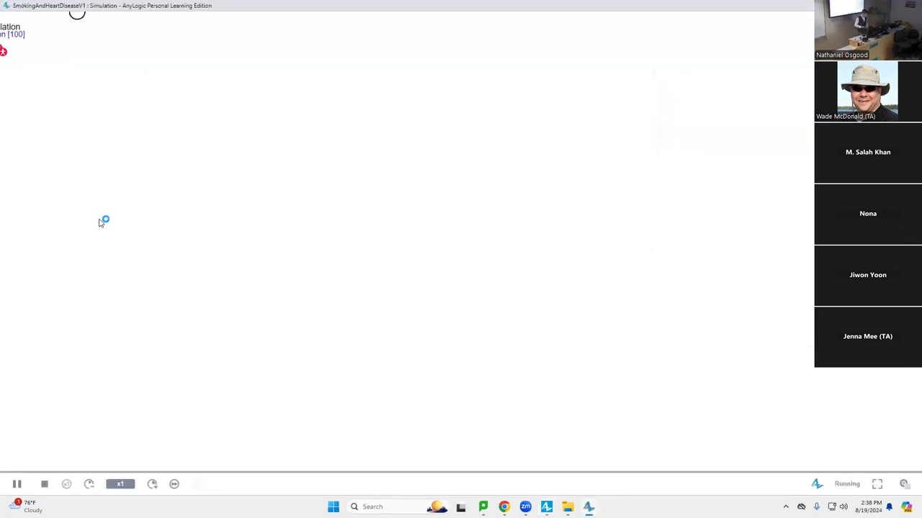
{"action": "left_click", "coordinate": [904, 485]}
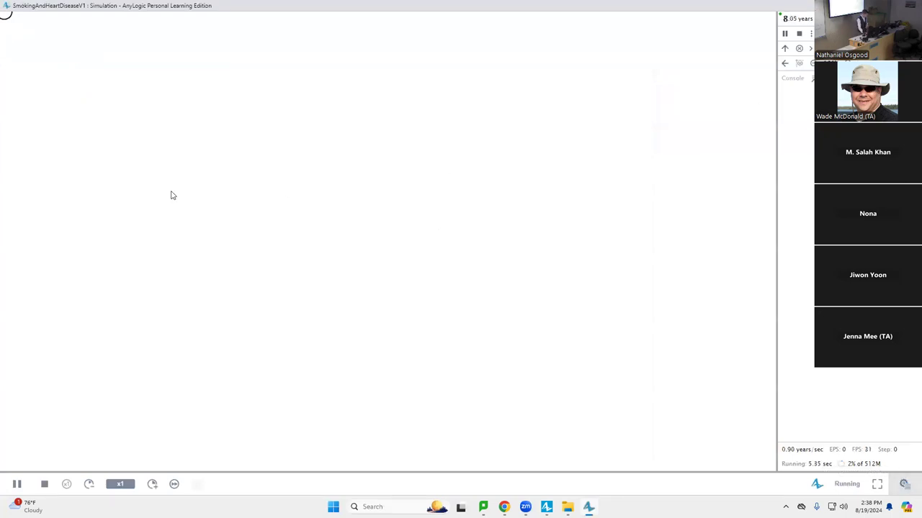
{"action": "left_click_drag", "start_coordinate": [292, 173], "coordinate": [363, 229]}
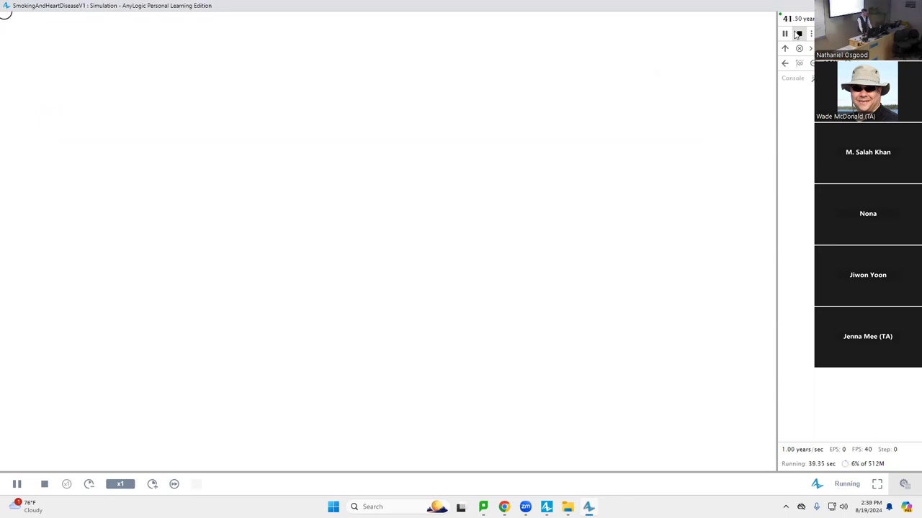
{"action": "left_click", "coordinate": [797, 34]}
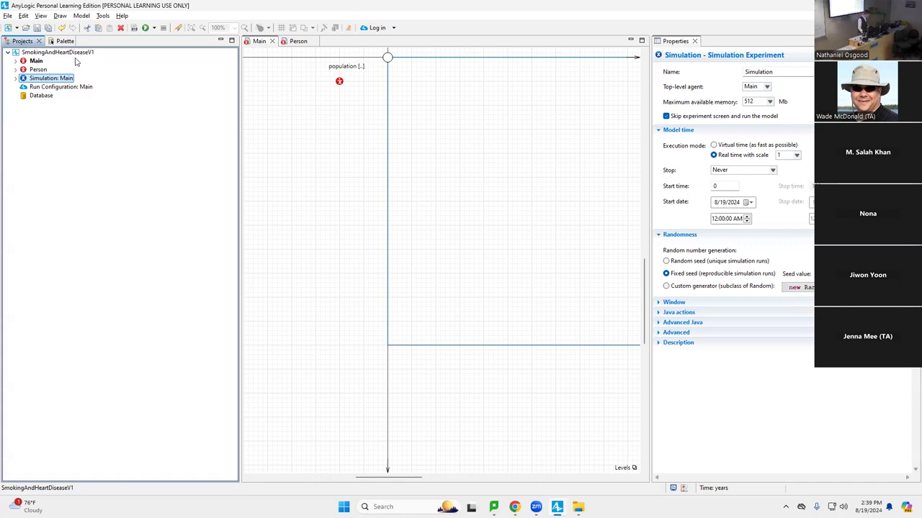
Set the layout type in Main's space and network settings to Random and save the model
{"action": "left_click", "coordinate": [35, 62]}
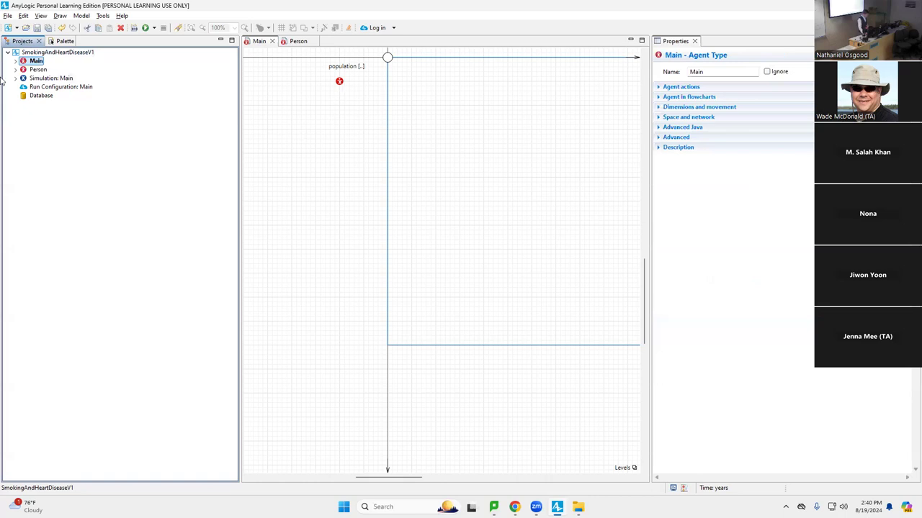
{"action": "left_click", "coordinate": [658, 117]}
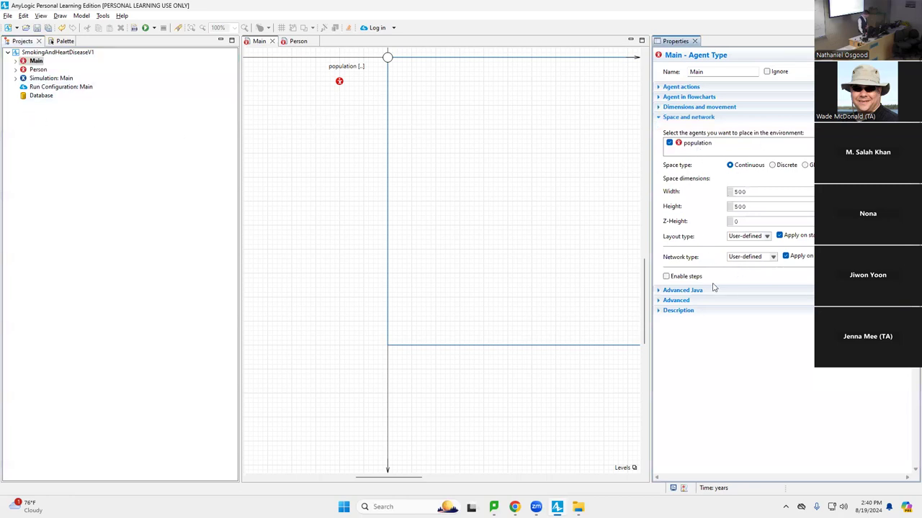
{"action": "left_click", "coordinate": [36, 62]}
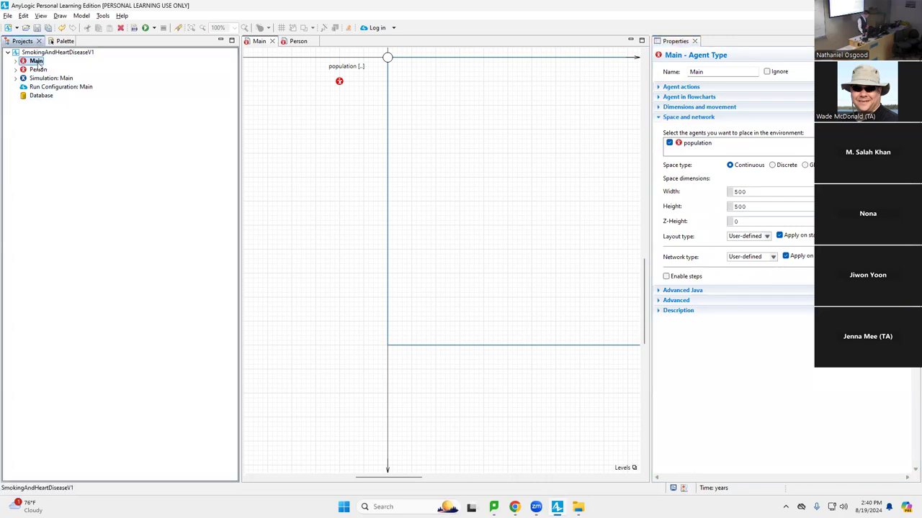
{"action": "left_click", "coordinate": [660, 118]}
{"action": "left_click", "coordinate": [660, 118]}
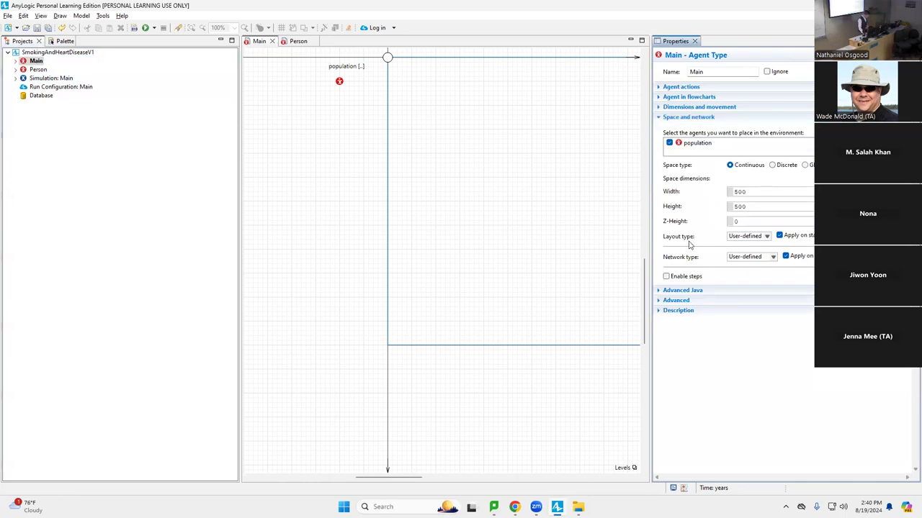
{"action": "left_click", "coordinate": [752, 236]}
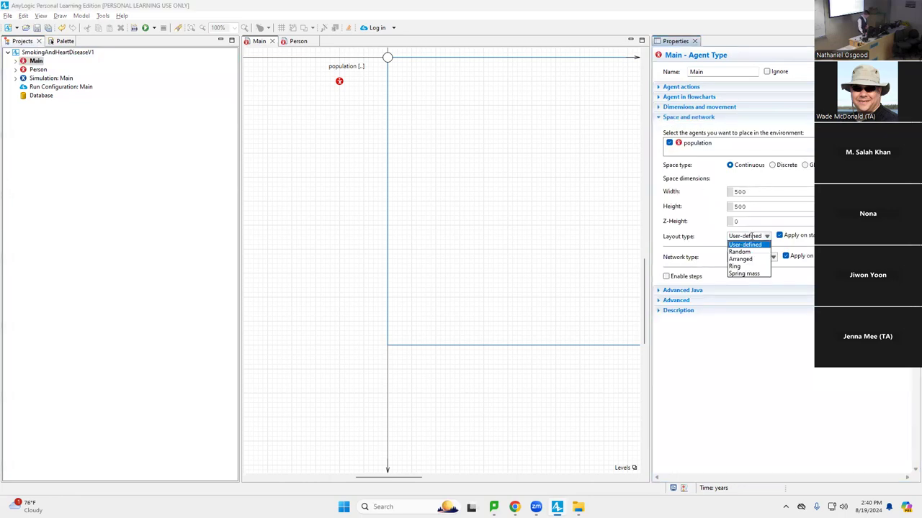
{"action": "left_click", "coordinate": [742, 252]}
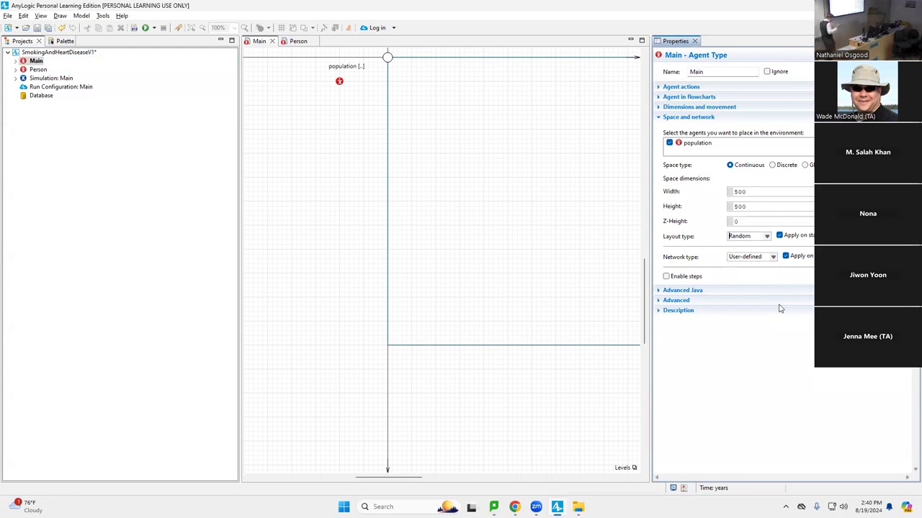
{"action": "left_click", "coordinate": [767, 236]}
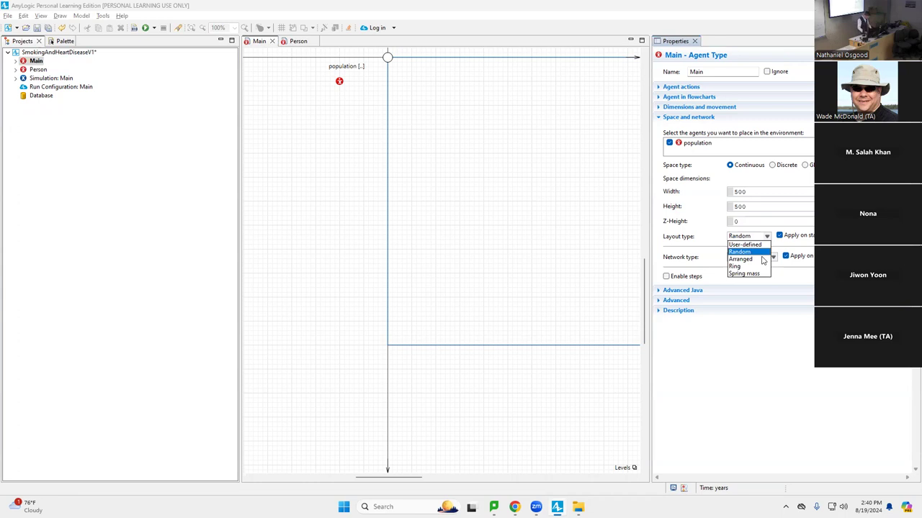
{"action": "key", "text": "Return"}
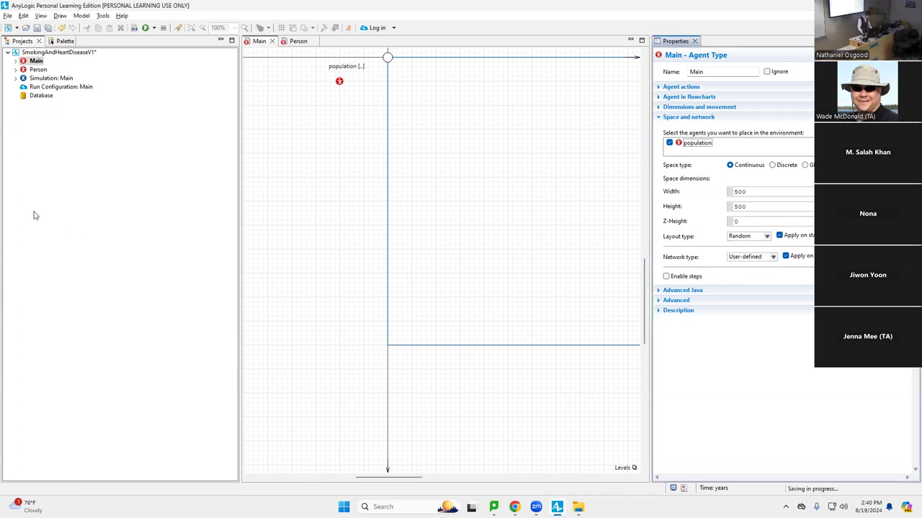
Run the Simulation experiment again to examine how the Person agents are laid out
{"action": "left_click", "coordinate": [29, 79]}
{"action": "right_click", "coordinate": [29, 79]}
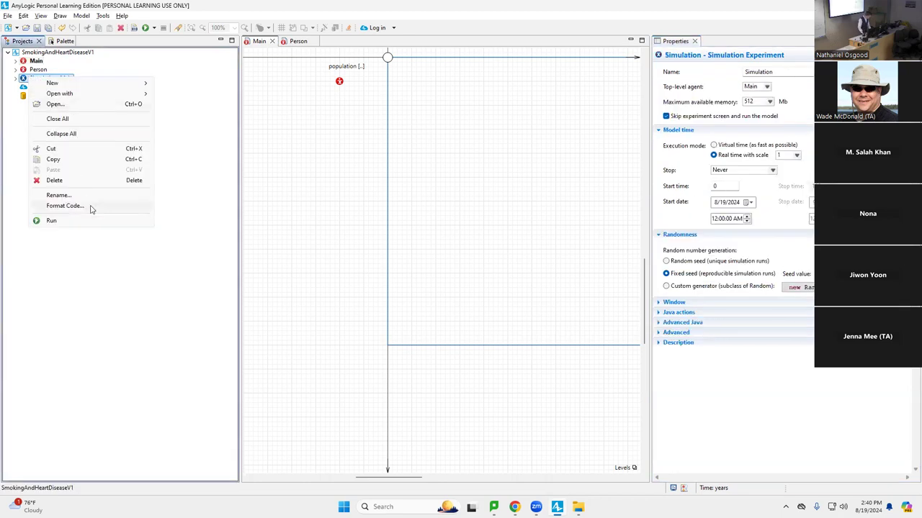
{"action": "left_click", "coordinate": [87, 220]}
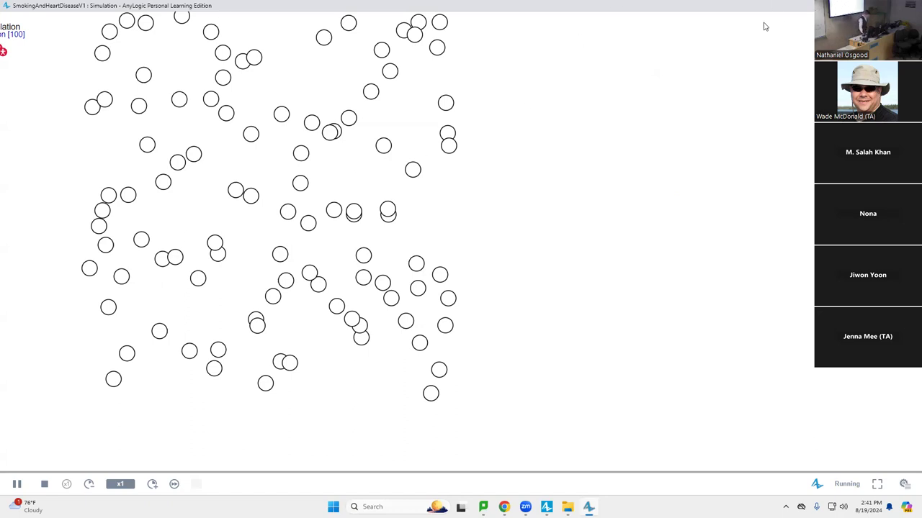
Close the simulation run and review the Person diagram and the settings of the population agents in Main
{"action": "key", "text": "alt+F4"}
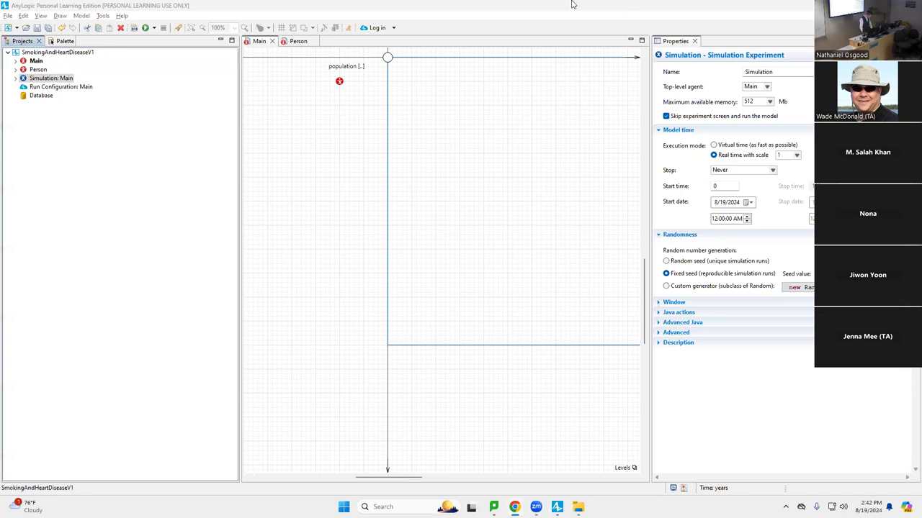
{"action": "left_click", "coordinate": [295, 41]}
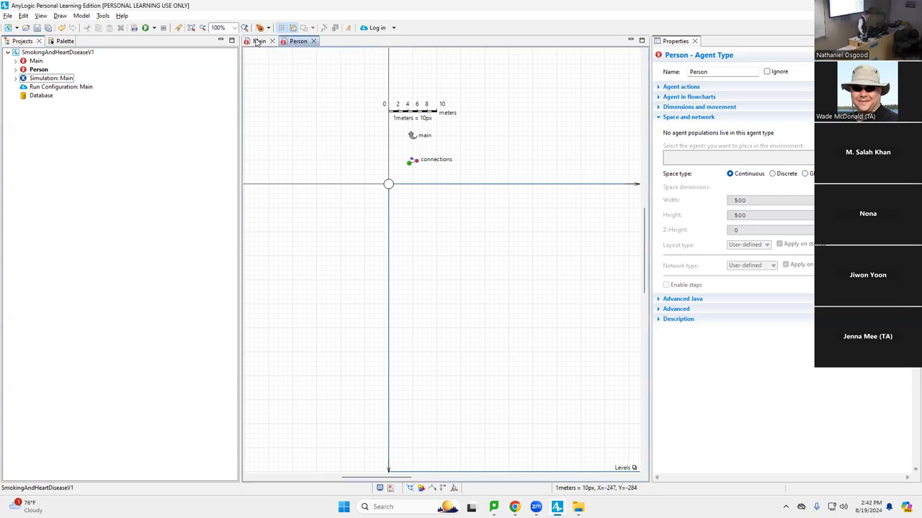
{"action": "left_click", "coordinate": [258, 41]}
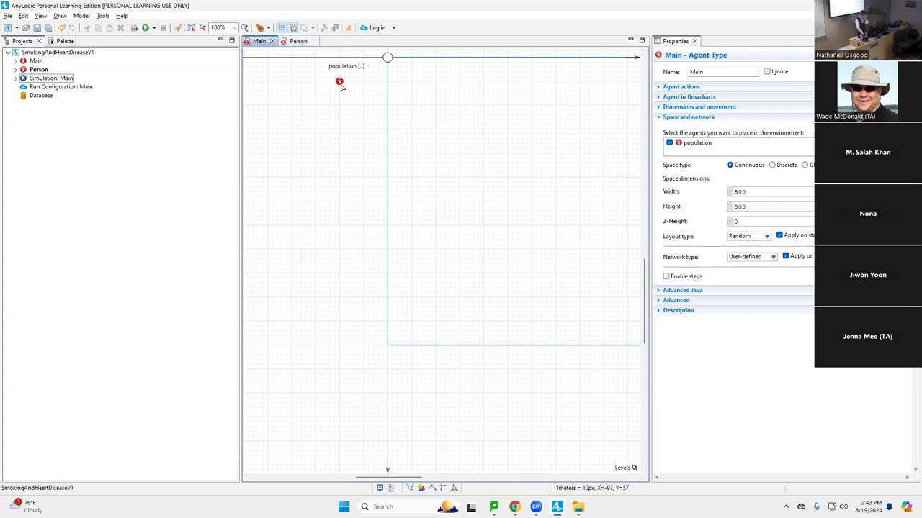
{"action": "left_click", "coordinate": [339, 82]}
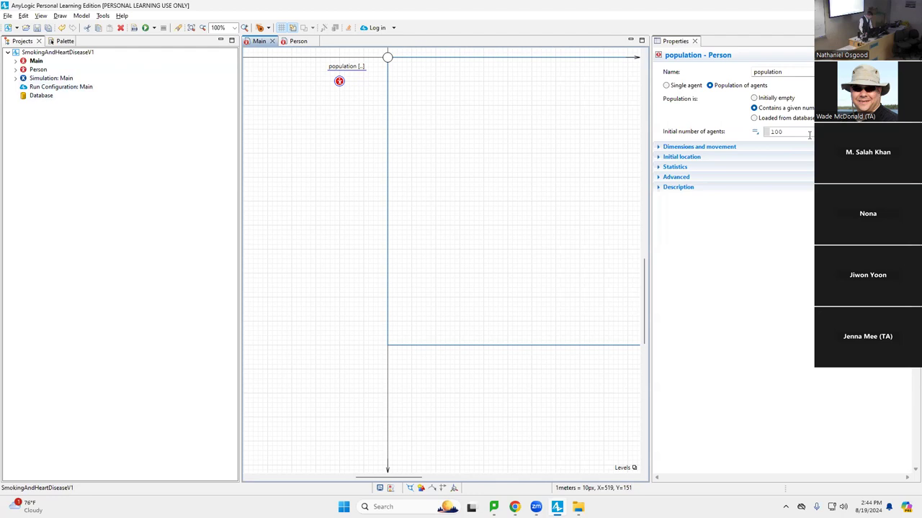
{"action": "left_click", "coordinate": [60, 41]}
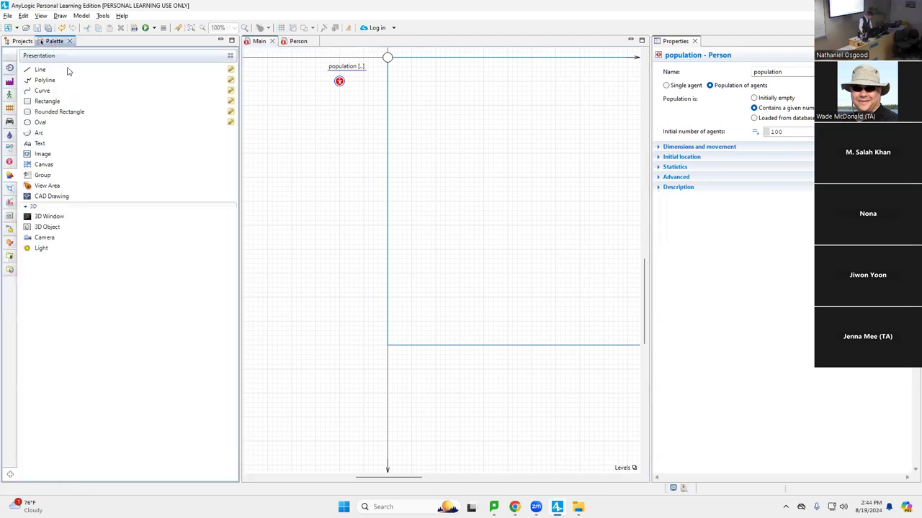
{"action": "left_click", "coordinate": [259, 43]}
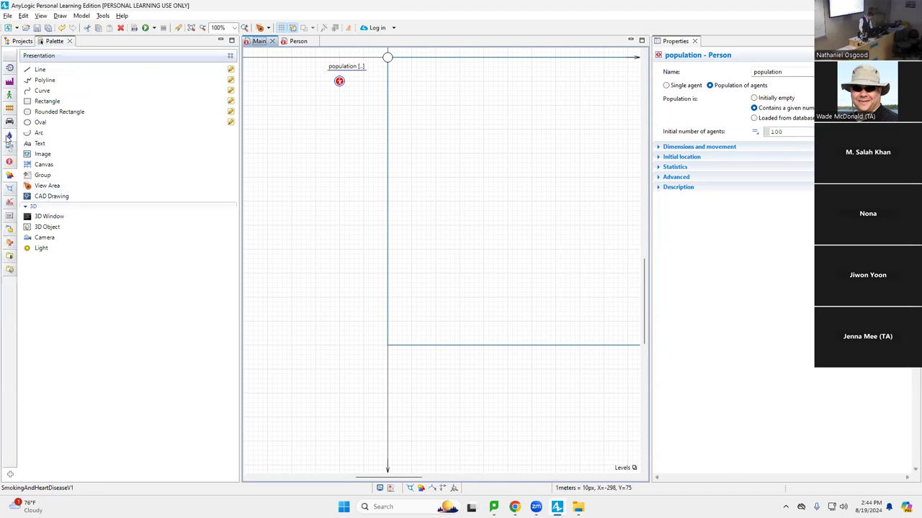
{"action": "left_click", "coordinate": [9, 161]}
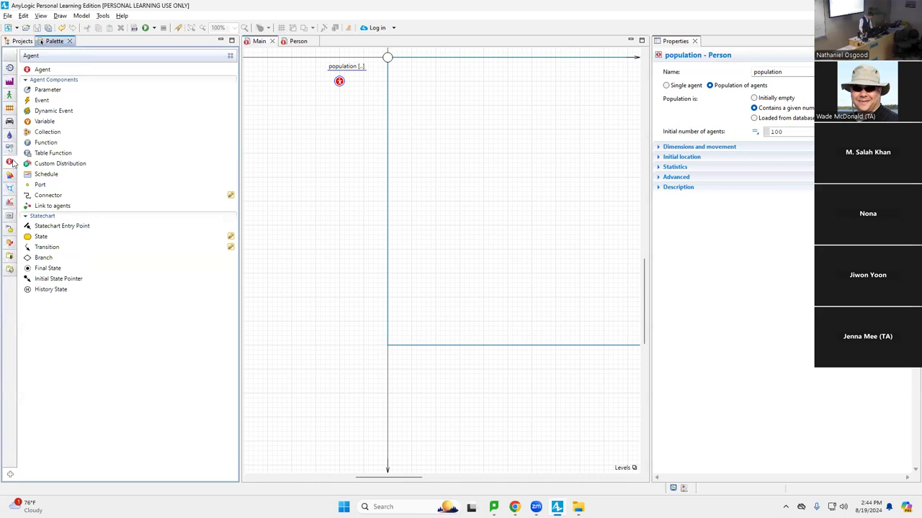
{"action": "left_click_drag", "start_coordinate": [33, 92], "coordinate": [340, 101]}
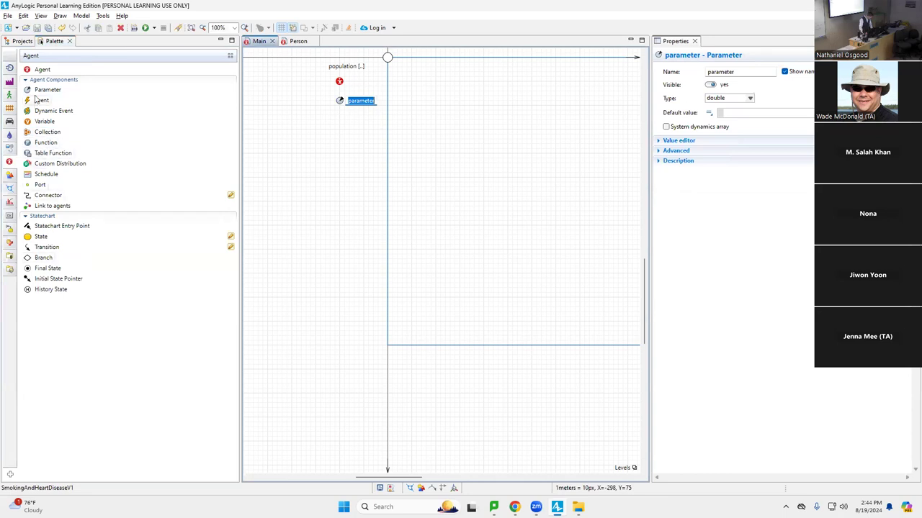
{"action": "mouse_move", "coordinate": [36, 100]}
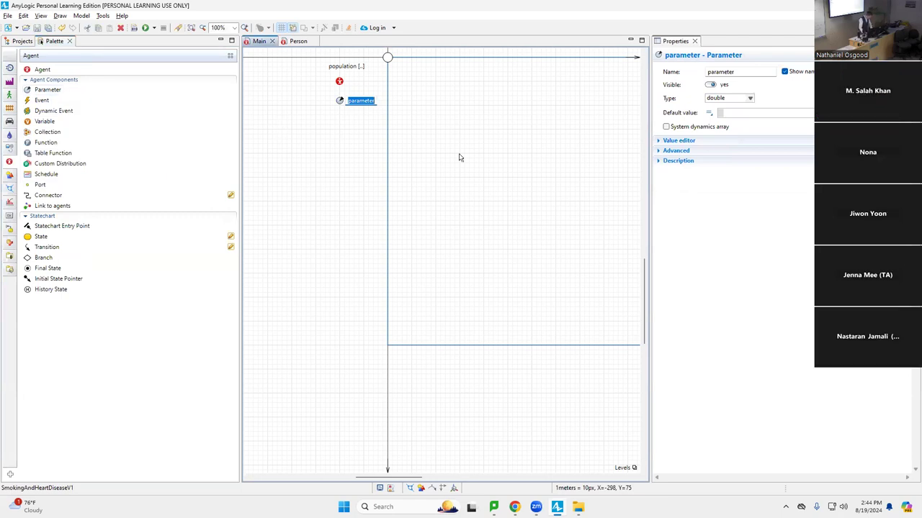
{"action": "key", "text": "Return"}
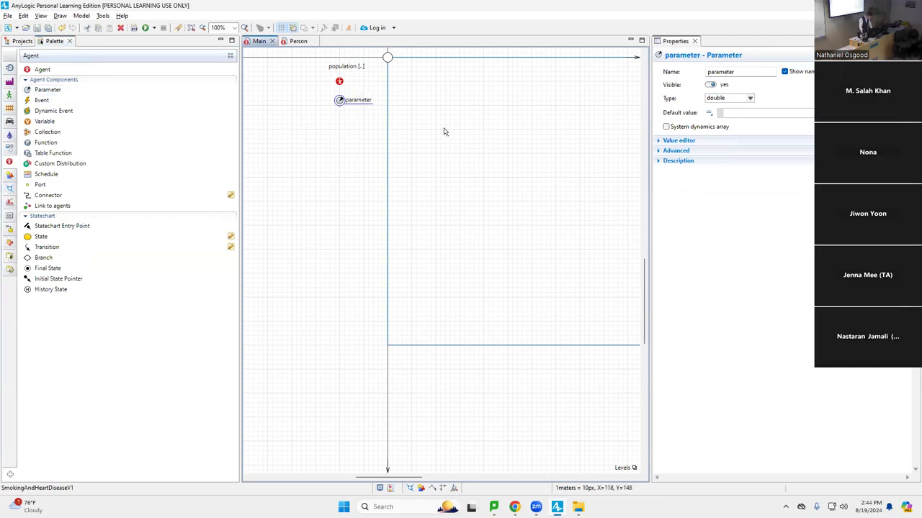
{"action": "key", "text": "Delete"}
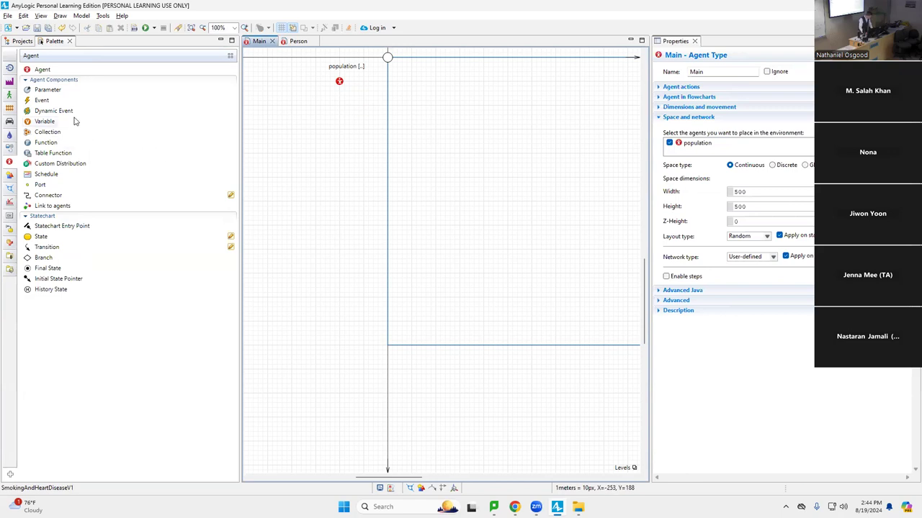
{"action": "left_click", "coordinate": [15, 41]}
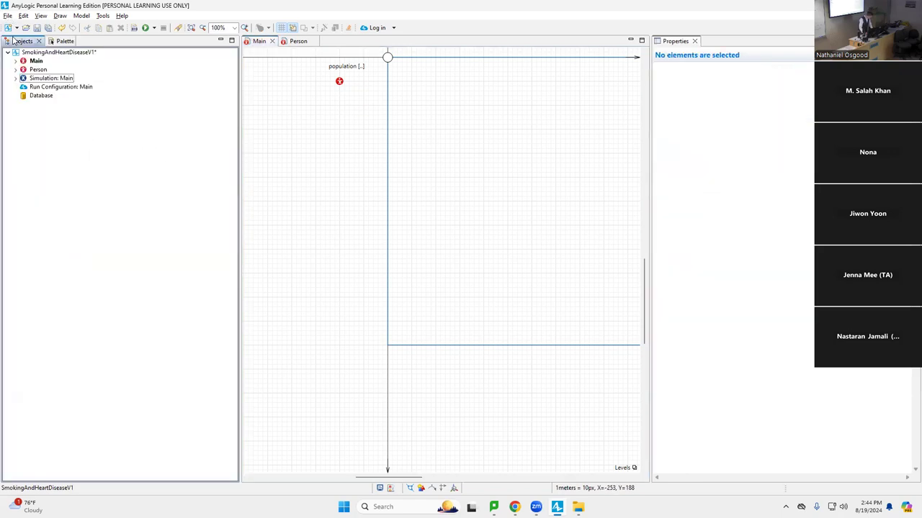
Add an agent parameter to the Main diagram just below population and name it populationSize
{"action": "left_click", "coordinate": [62, 41]}
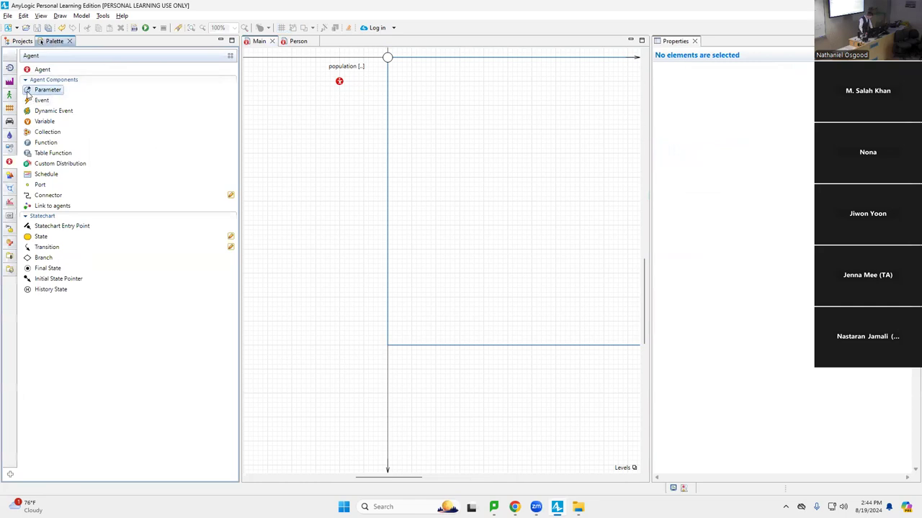
{"action": "mouse_move", "coordinate": [9, 168]}
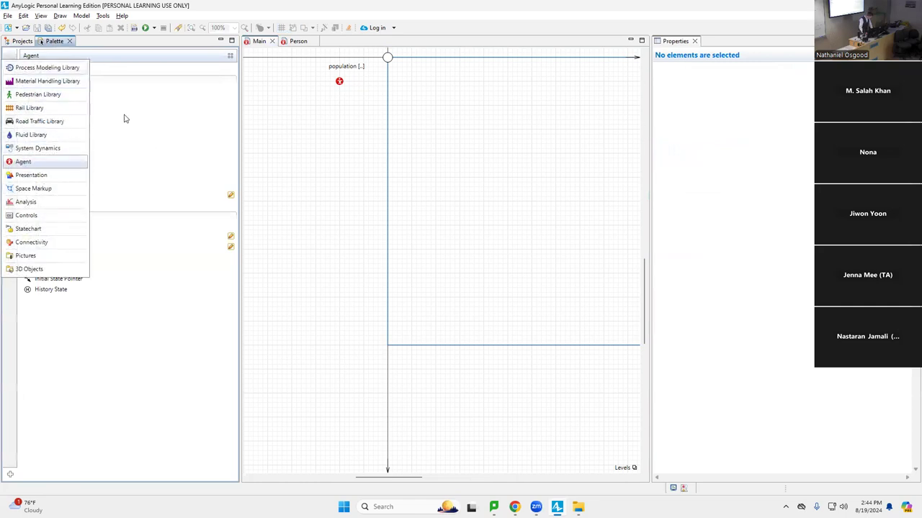
{"action": "left_click_drag", "start_coordinate": [29, 92], "coordinate": [72, 85]}
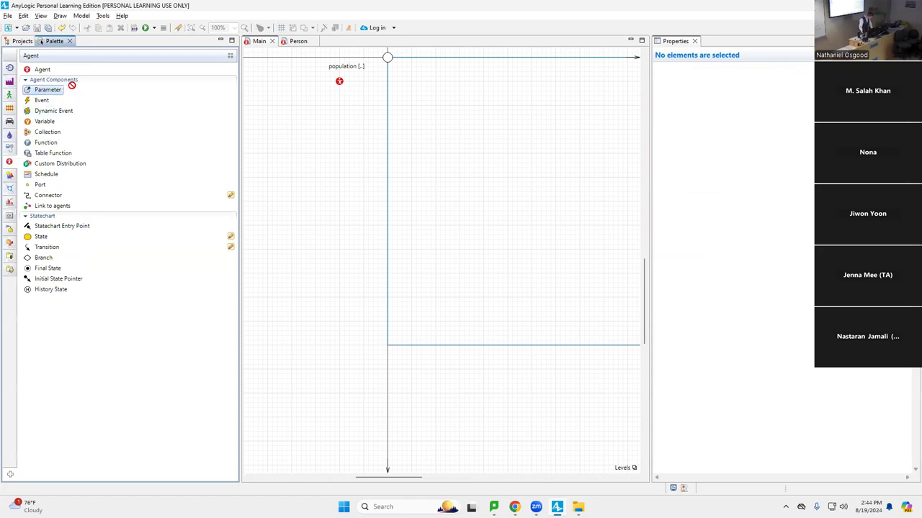
{"action": "left_click_drag", "start_coordinate": [206, 93], "coordinate": [340, 103]}
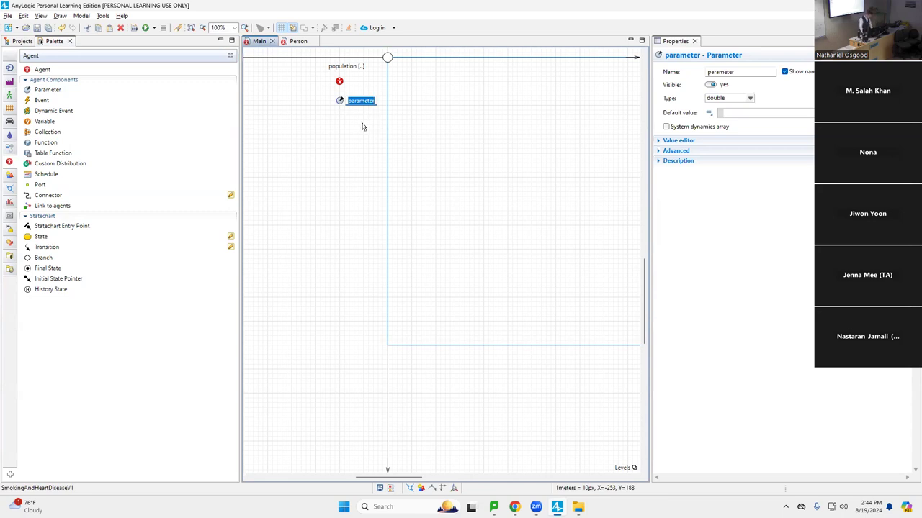
{"action": "key", "text": "Return"}
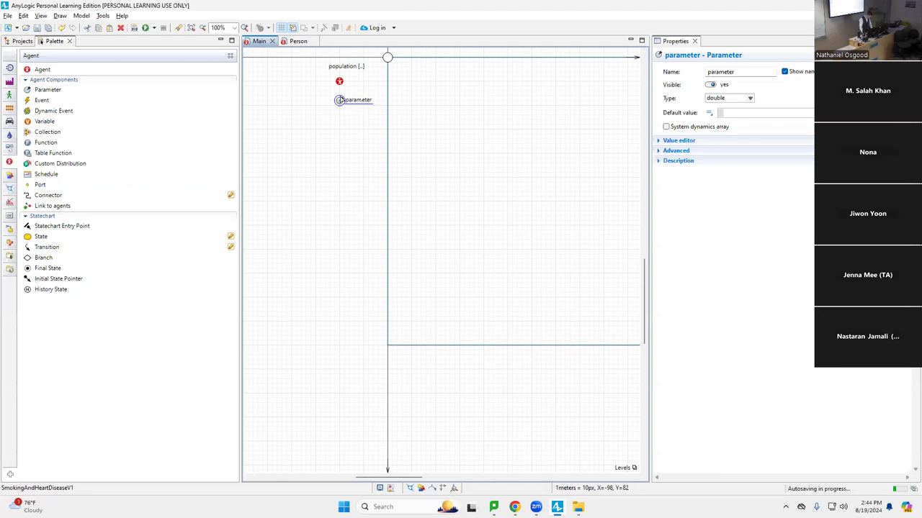
{"action": "double_click", "coordinate": [747, 71]}
{"action": "type", "text": "populationSize"}
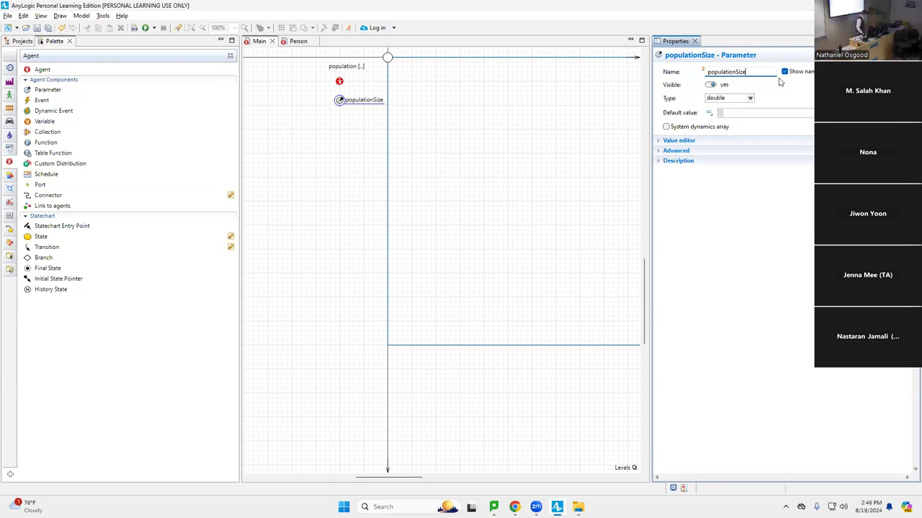
Set the populationSize parameter's type to int and its default value to 100
{"action": "left_click", "coordinate": [751, 99]}
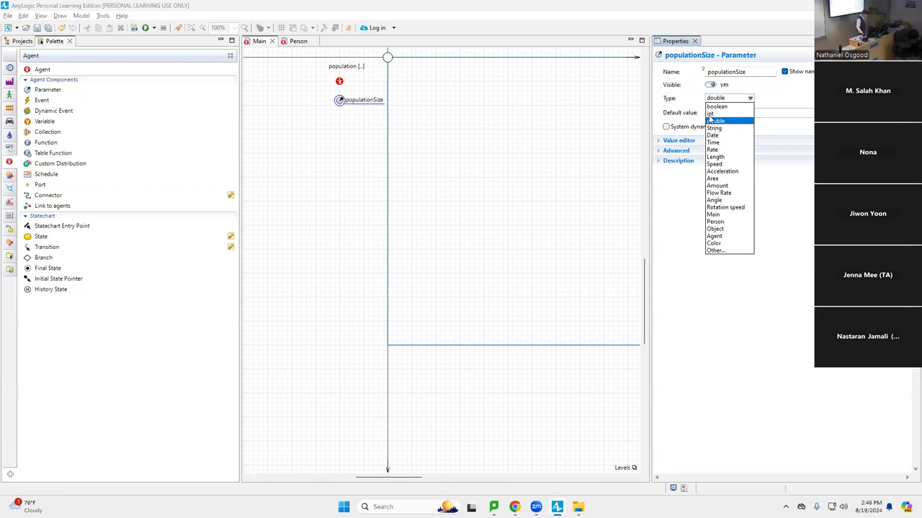
{"action": "left_click", "coordinate": [752, 99]}
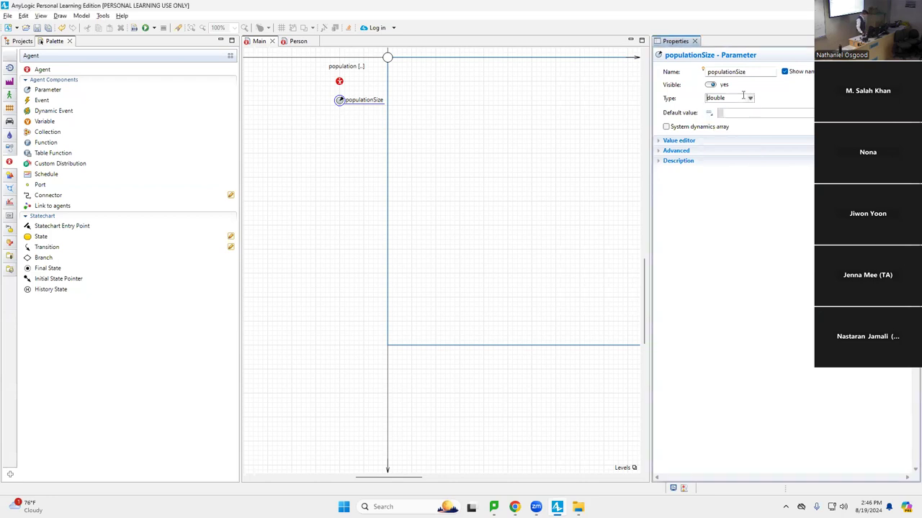
{"action": "left_click", "coordinate": [341, 99]}
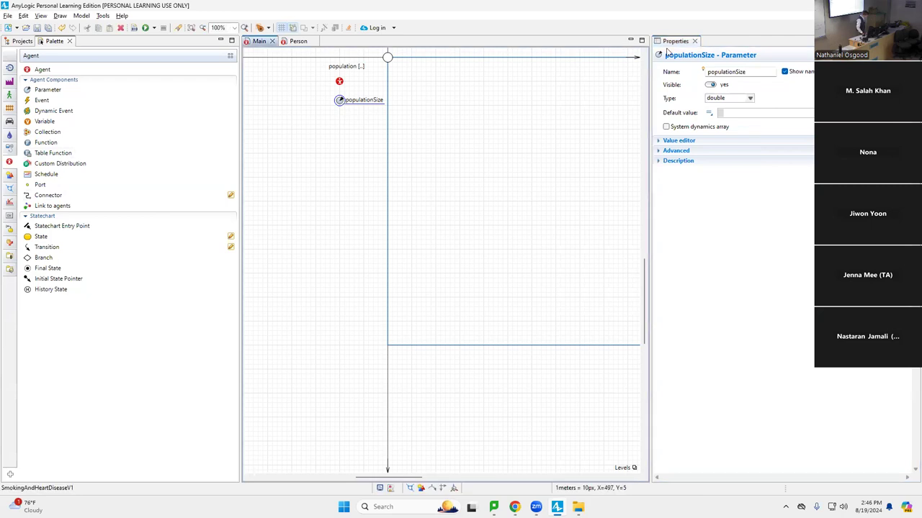
{"action": "left_click", "coordinate": [749, 100]}
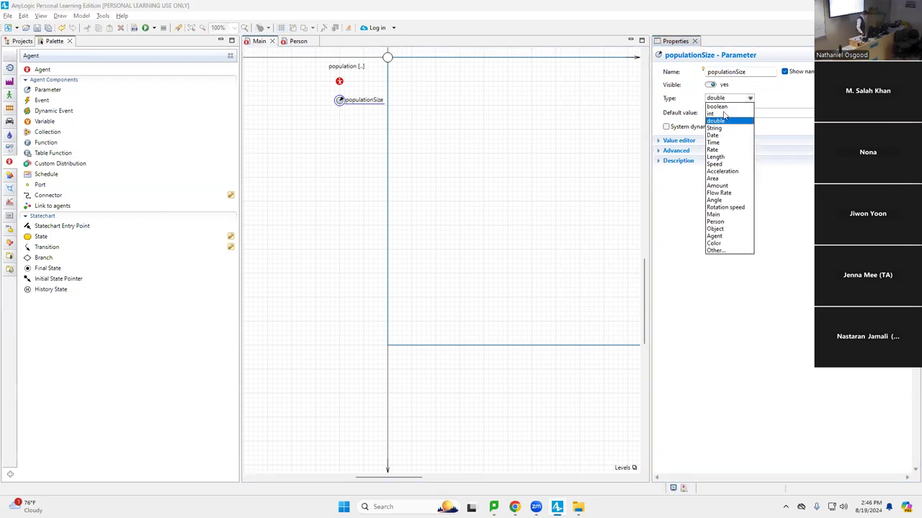
{"action": "left_click", "coordinate": [724, 114]}
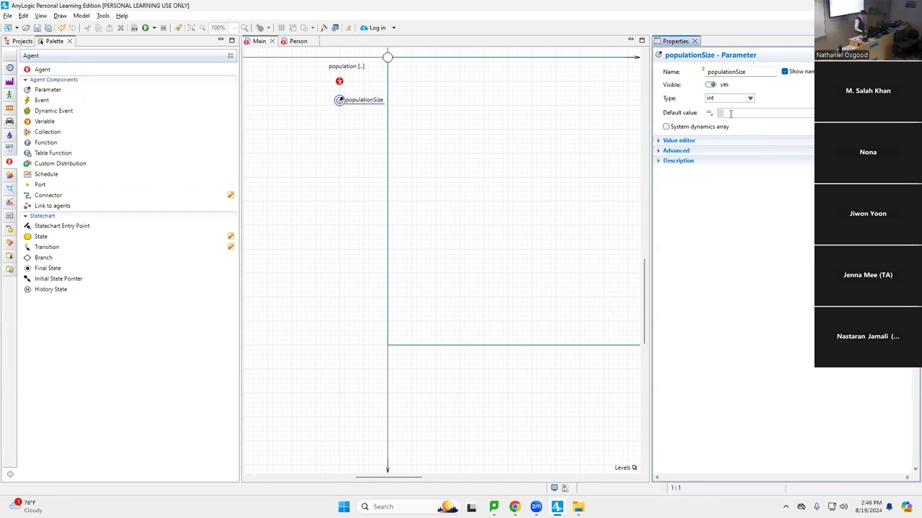
{"action": "type", "text": "100"}
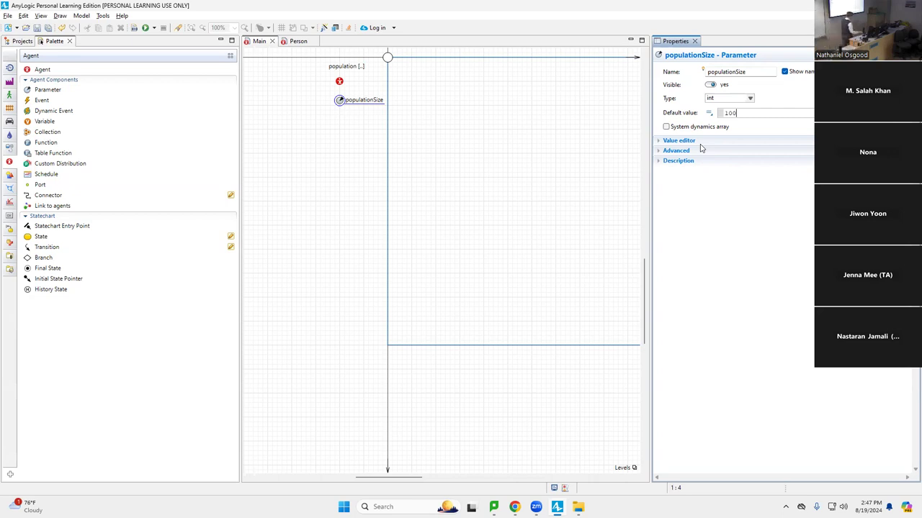
Set the initial number of agents of population in Main to the populationSize parameter
{"action": "left_click", "coordinate": [339, 81]}
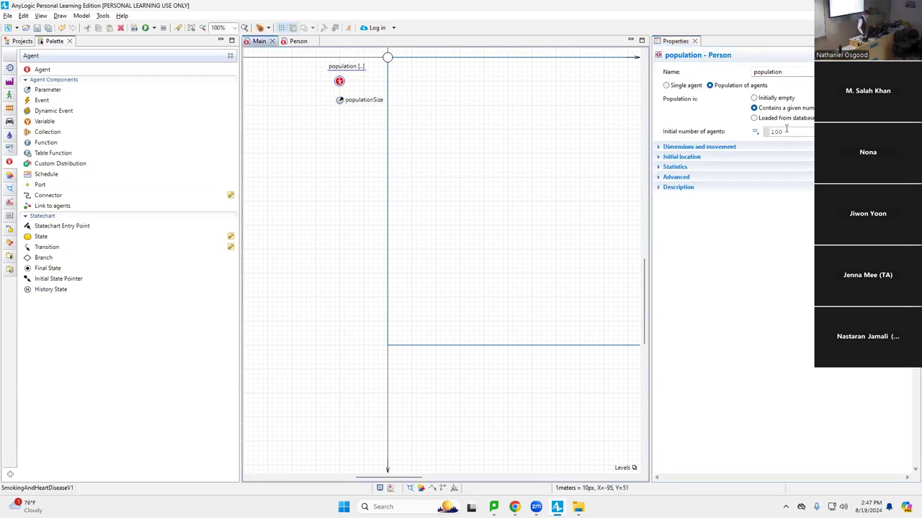
{"action": "left_click_drag", "start_coordinate": [786, 131], "coordinate": [757, 133]}
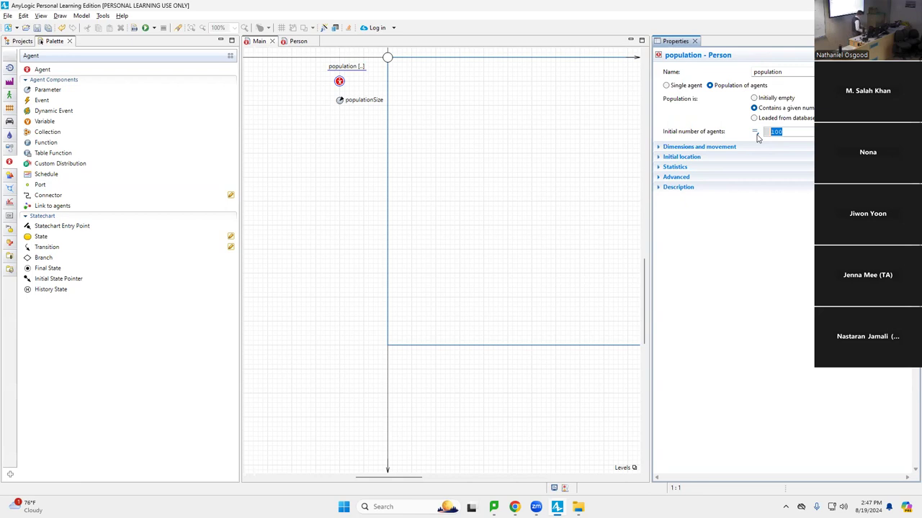
{"action": "type", "text": "popu"}
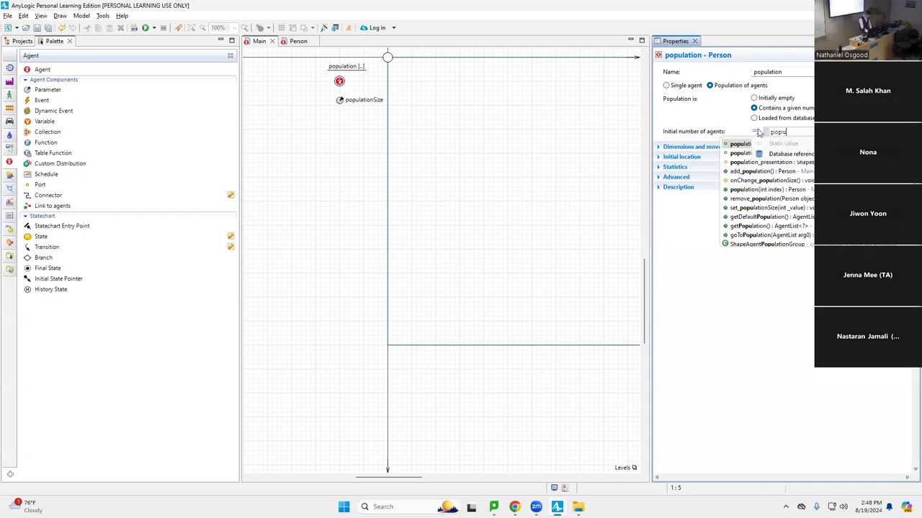
{"action": "key", "text": "Return"}
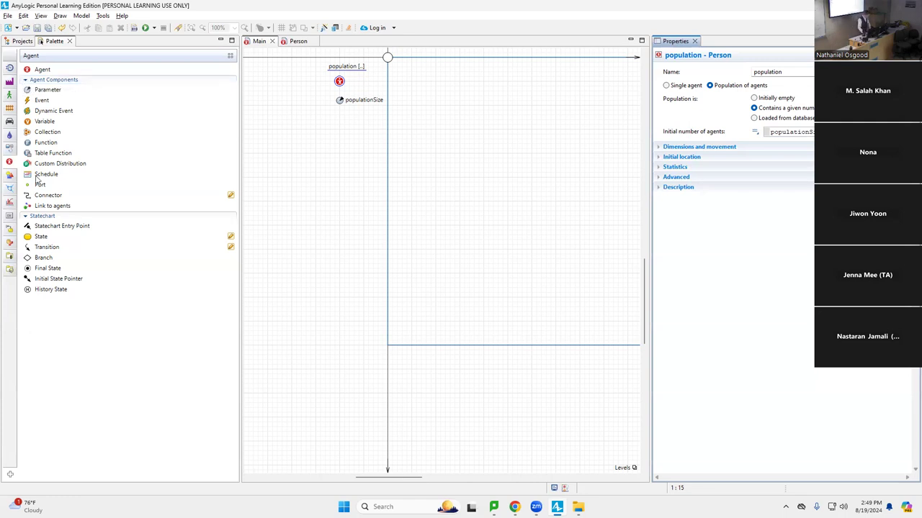
Check the populationSize parameter in the Simulation experiment's properties, and run the experiment briefly to examine the model
{"action": "left_click", "coordinate": [17, 41]}
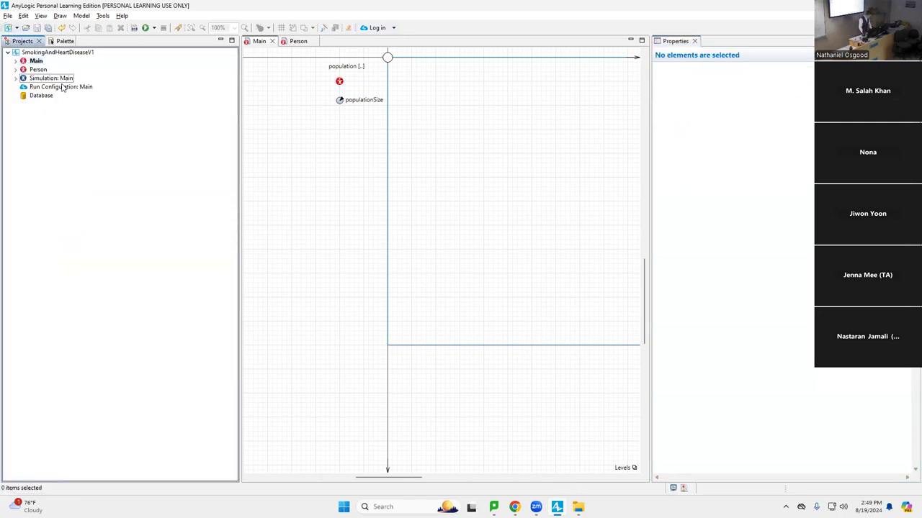
{"action": "left_click", "coordinate": [48, 78]}
{"action": "right_click", "coordinate": [48, 81]}
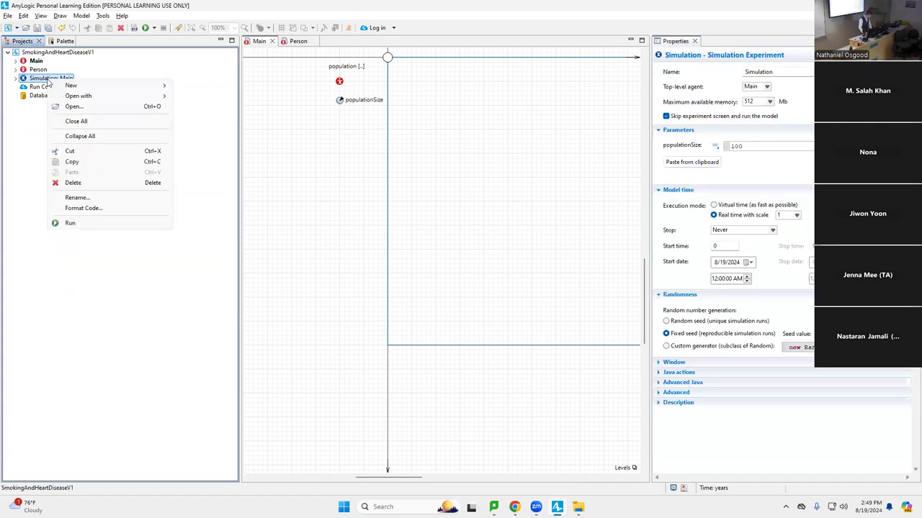
{"action": "key", "text": "Escape"}
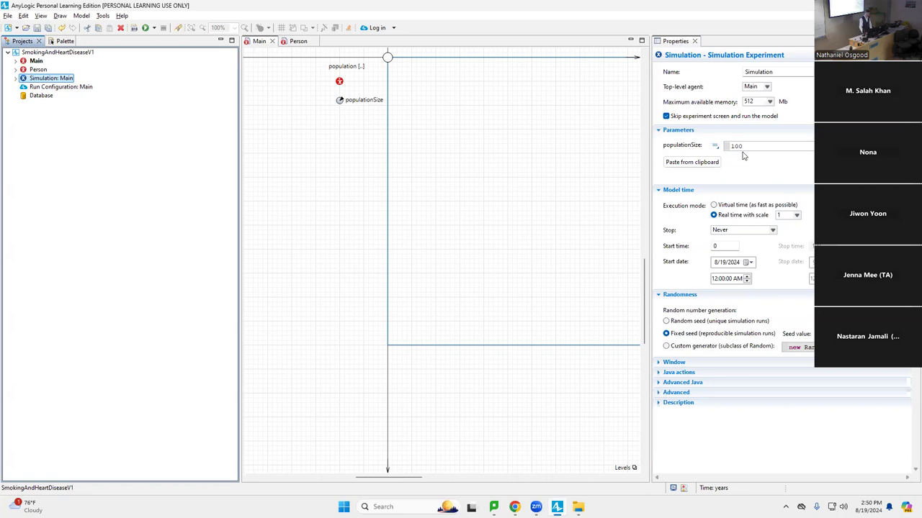
{"action": "right_click", "coordinate": [34, 83]}
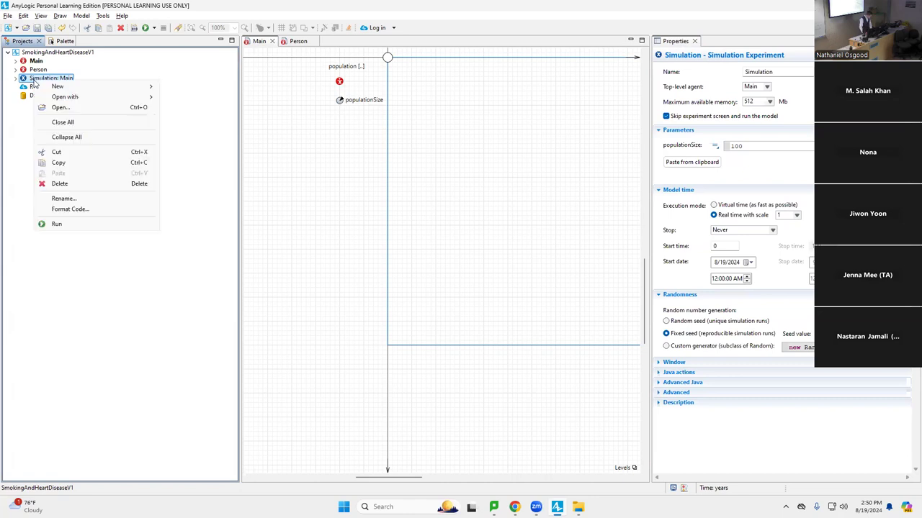
{"action": "left_click", "coordinate": [90, 224]}
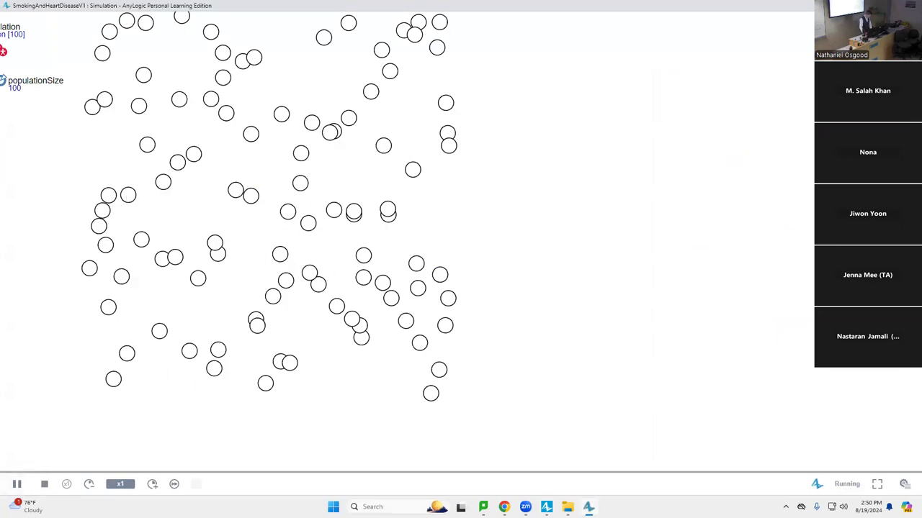
{"action": "key", "text": "alt+F4"}
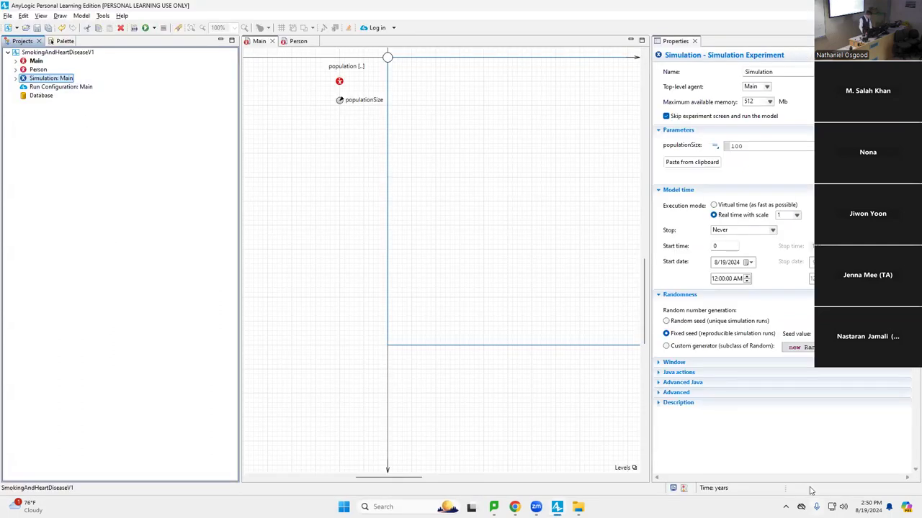
Create a new Simulation experiment named Population1000 in the SmokingAndHeartDiseaseV1 model with Main as its top-level agent
{"action": "right_click", "coordinate": [41, 55]}
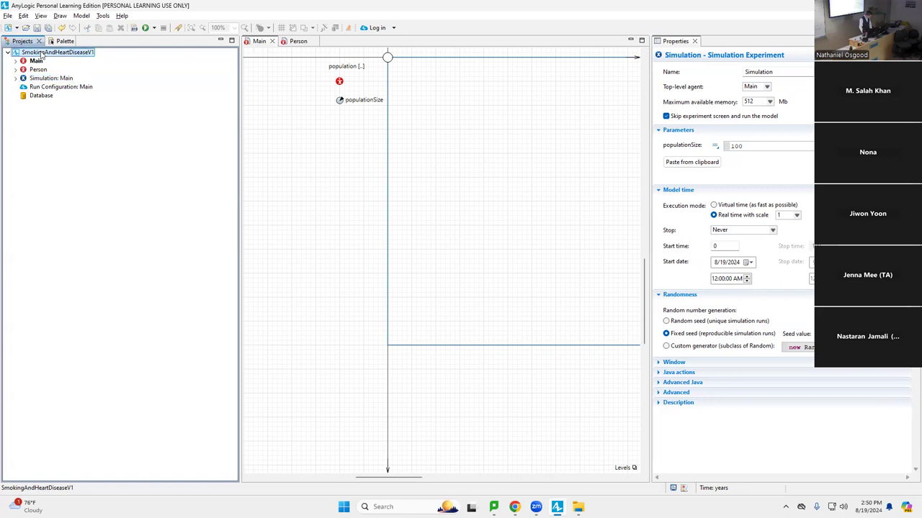
{"action": "mouse_move", "coordinate": [65, 58]}
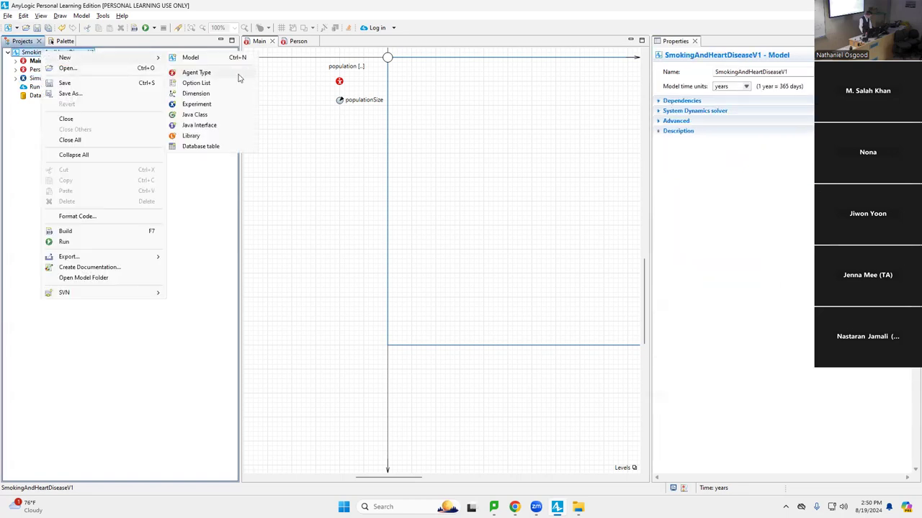
{"action": "left_click", "coordinate": [216, 104]}
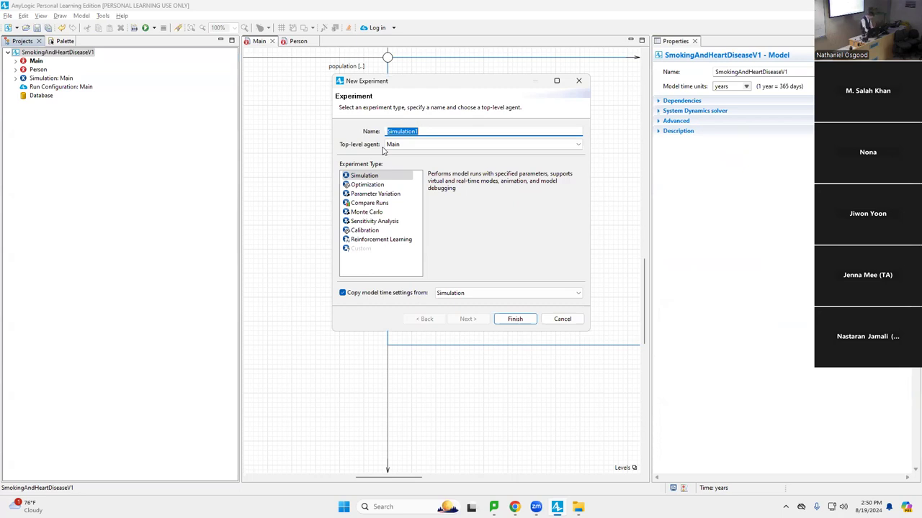
{"action": "type", "text": "Po"}
{"action": "left_click", "coordinate": [514, 319]}
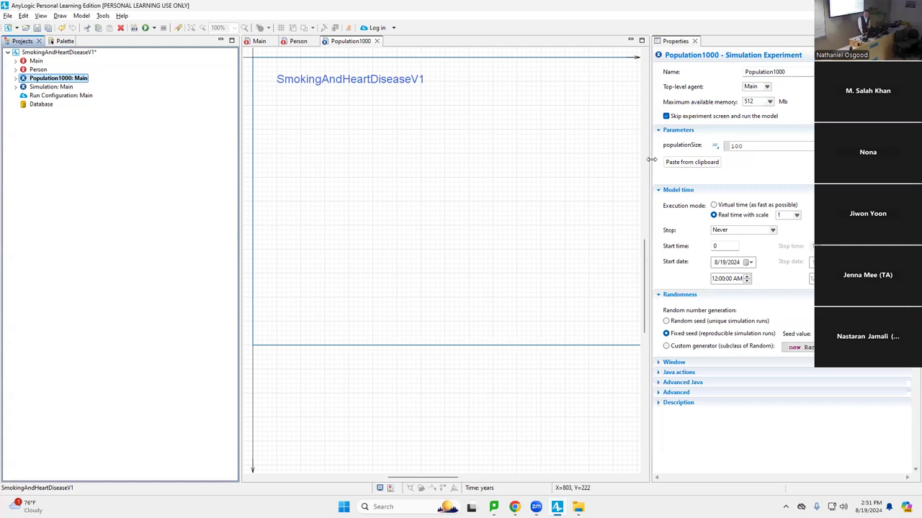
Set populationSize to 1000 in the Population1000 experiment and save the model
{"action": "left_click", "coordinate": [758, 146]}
{"action": "left_click", "coordinate": [746, 144]}
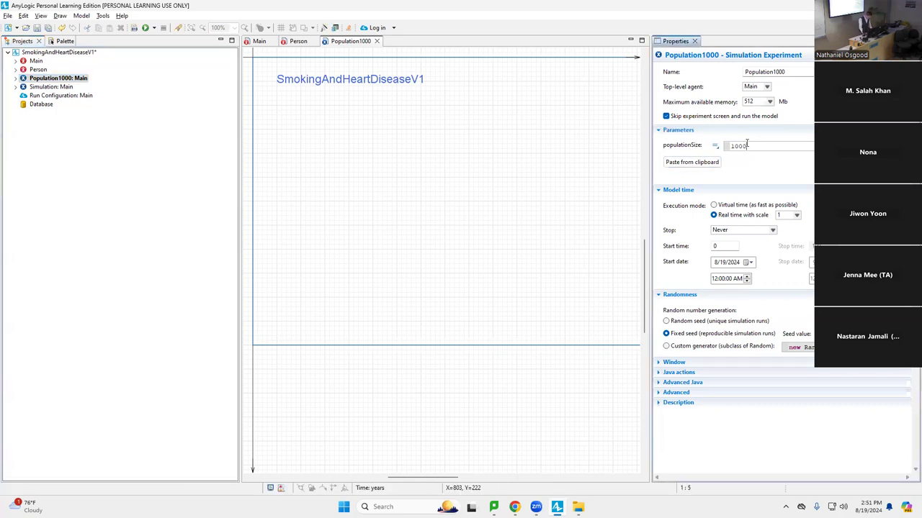
{"action": "key", "text": "ctrl+s"}
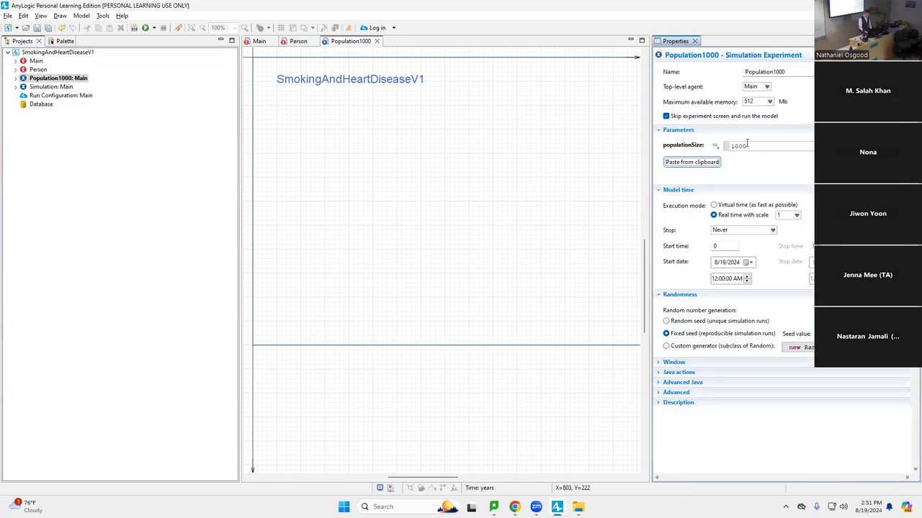
Review Main and the Simulation experiment's properties, and run the Population1000 experiment briefly to examine its agents
{"action": "left_click", "coordinate": [263, 42]}
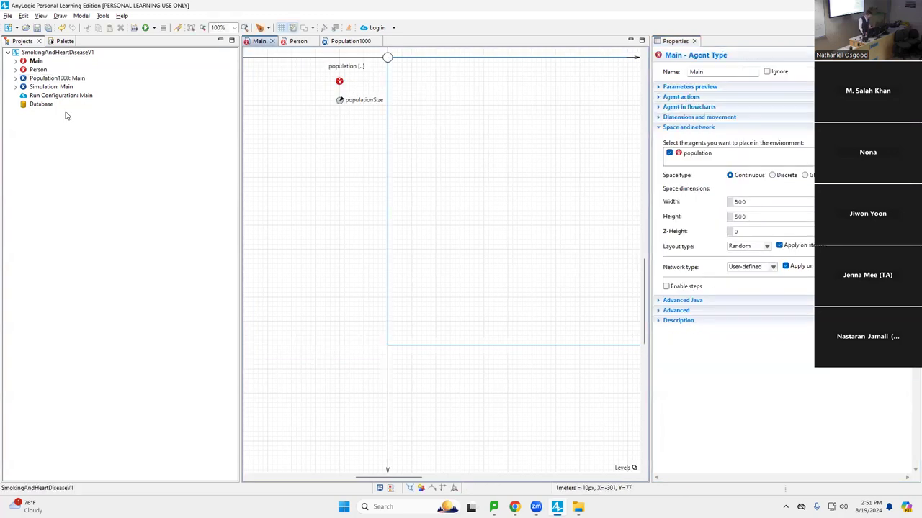
{"action": "left_click", "coordinate": [36, 87]}
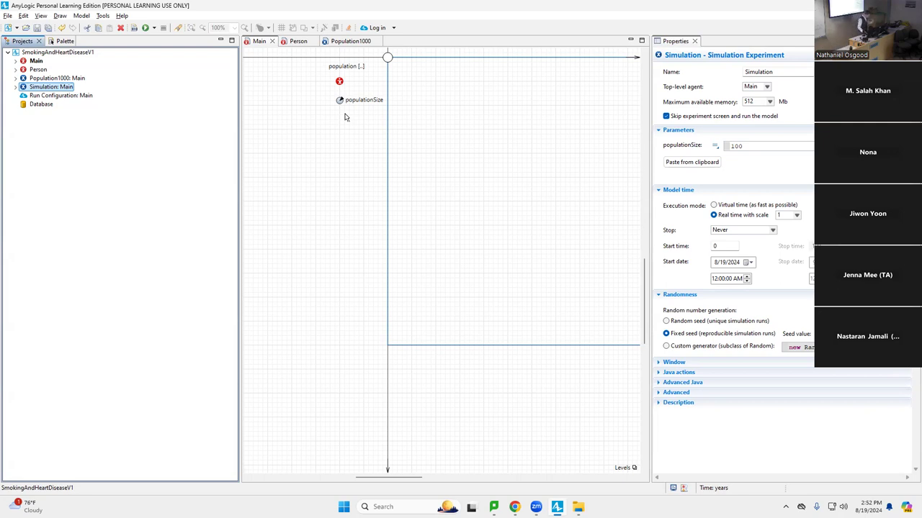
{"action": "right_click", "coordinate": [52, 79]}
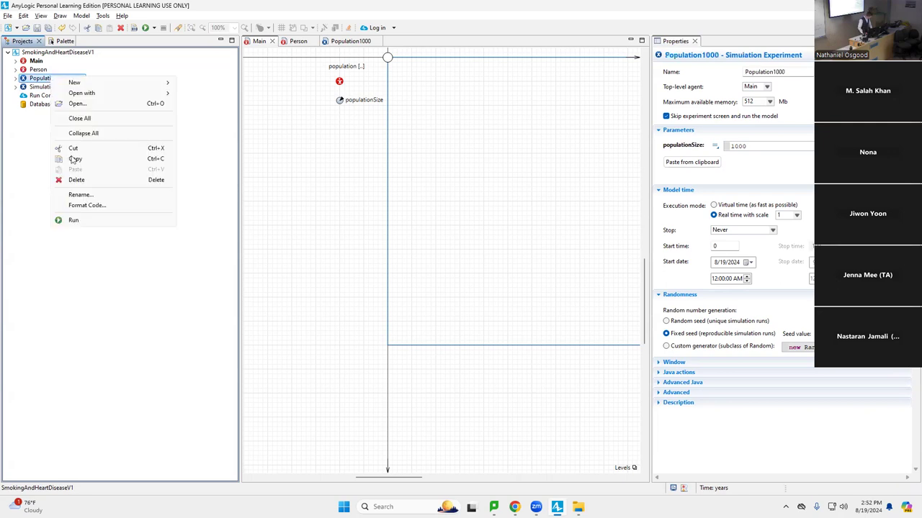
{"action": "left_click", "coordinate": [92, 222]}
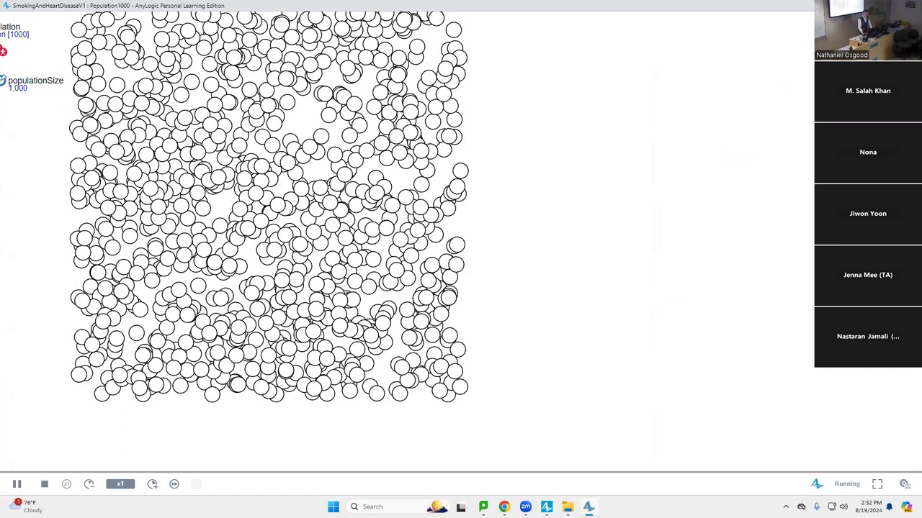
{"action": "key", "text": "alt+F4"}
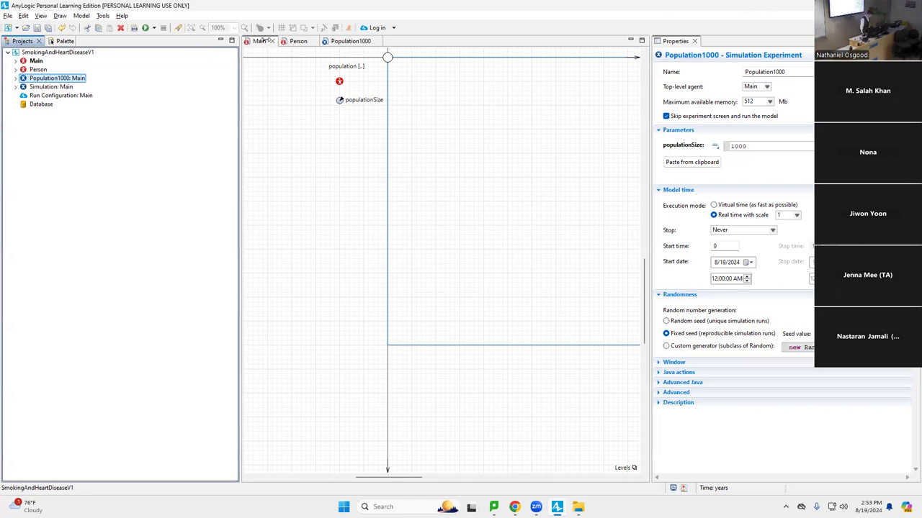
Add a statechart entry point to the Person diagram and name it heartDiseaseStatechart
{"action": "left_click", "coordinate": [296, 41]}
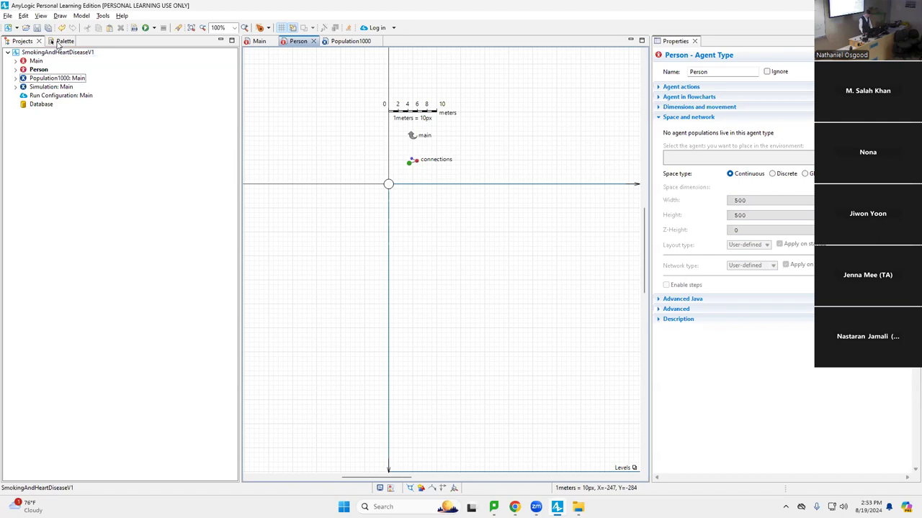
{"action": "left_click", "coordinate": [61, 41]}
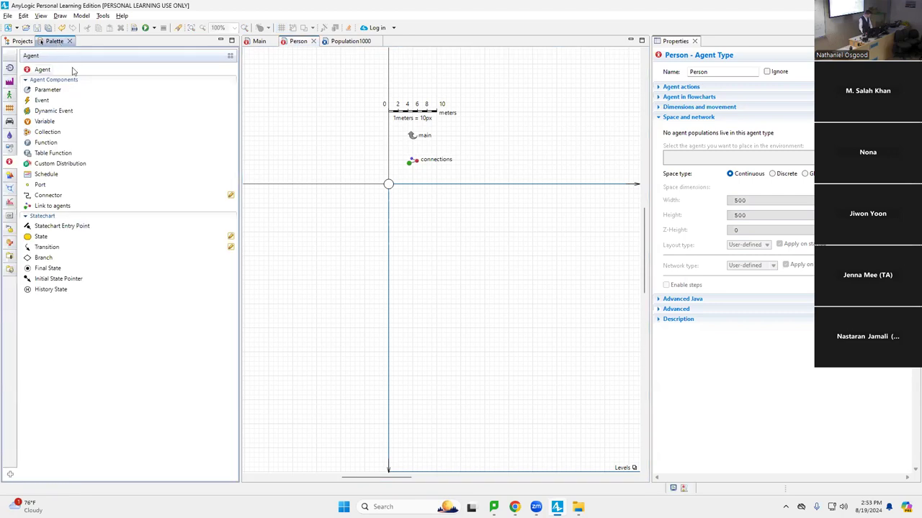
{"action": "left_click", "coordinate": [20, 41]}
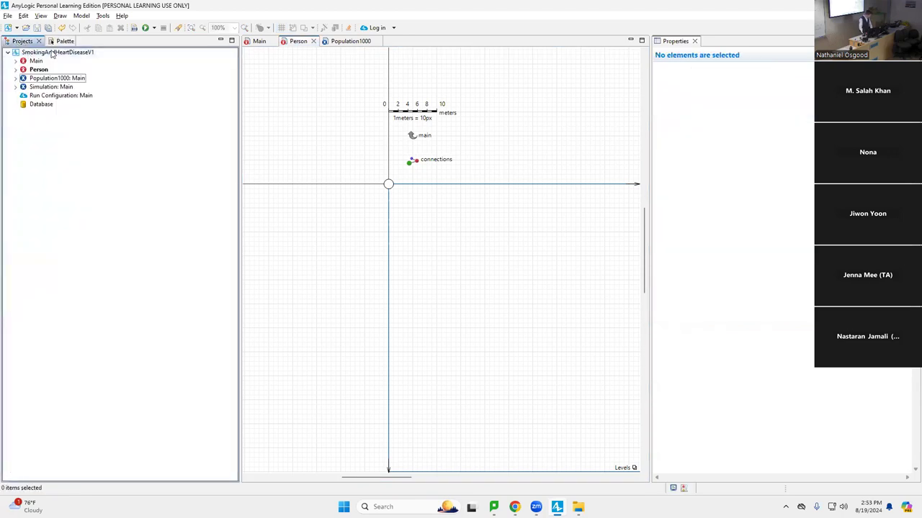
{"action": "left_click", "coordinate": [62, 41]}
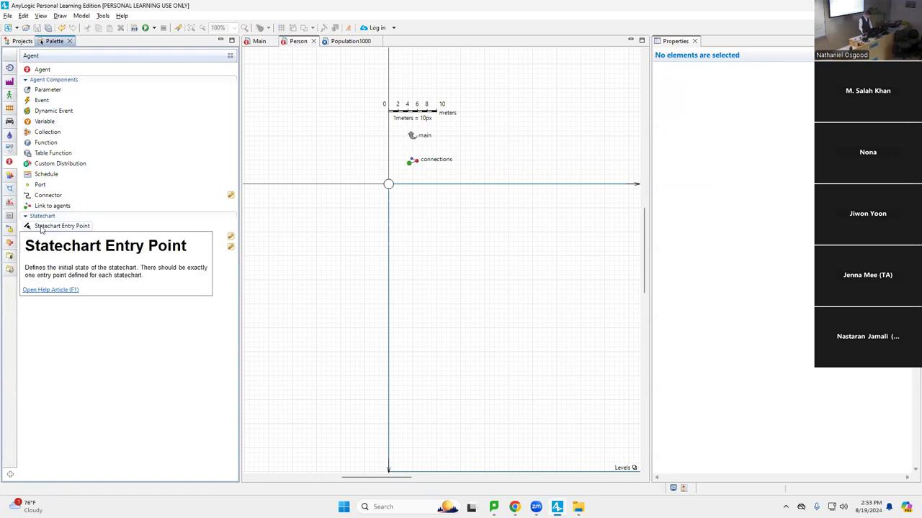
{"action": "left_click_drag", "start_coordinate": [43, 229], "coordinate": [552, 214]}
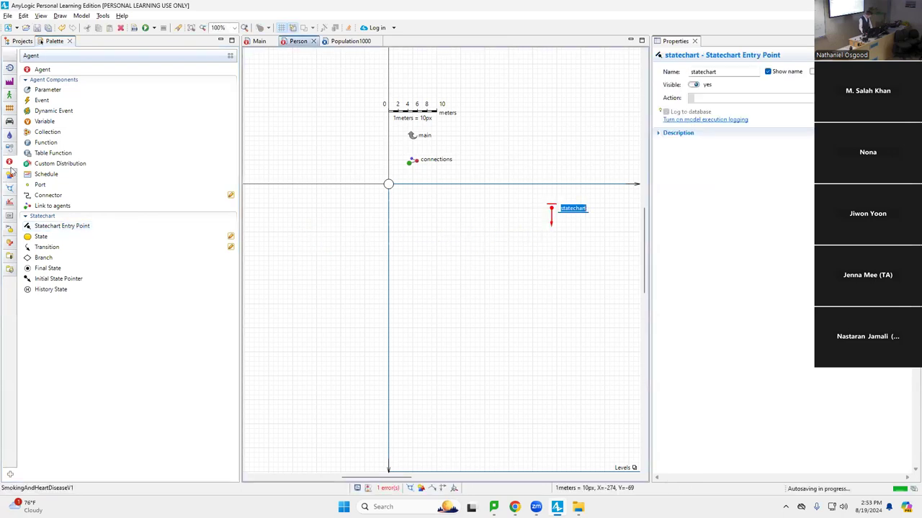
{"action": "mouse_move", "coordinate": [24, 227]}
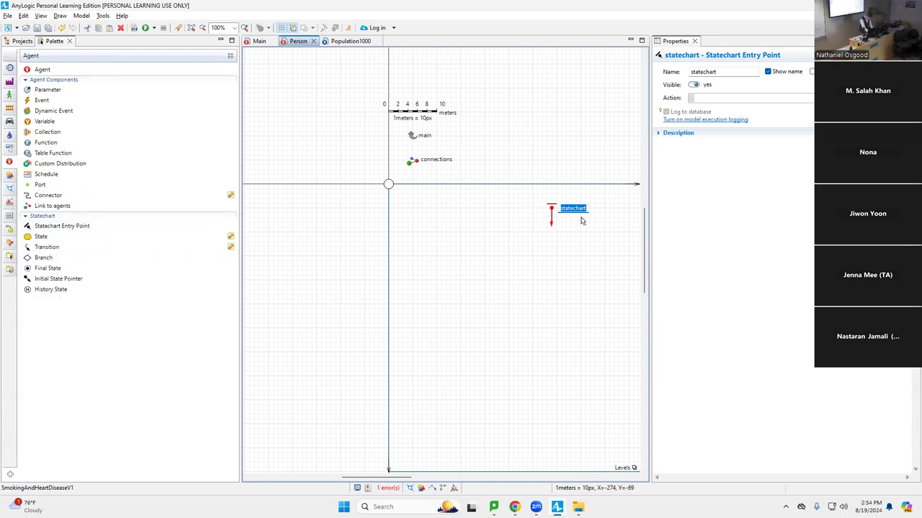
{"action": "type", "text": "heartDiseaseS"}
{"action": "key", "text": "Return"}
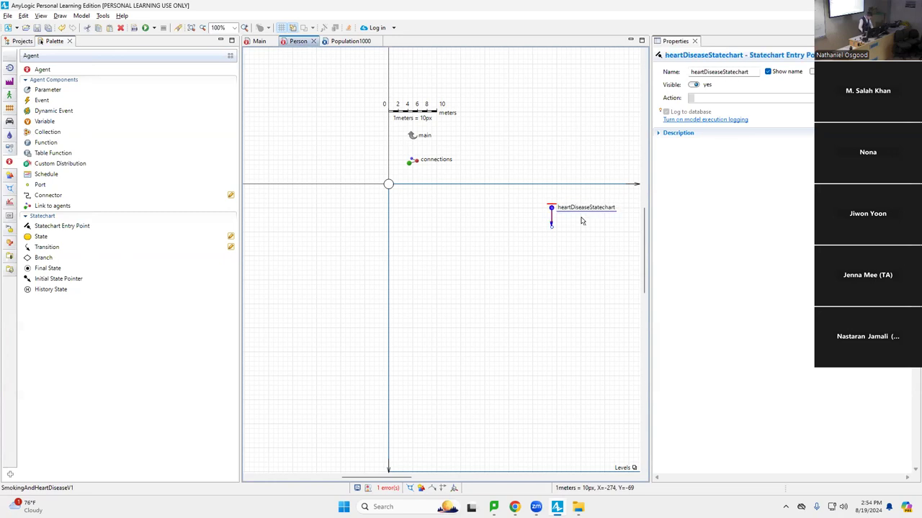
Move the heartDiseaseStatechart entry point farther right in the Person diagram and widen the diagram area to show its full name
{"action": "left_click_drag", "start_coordinate": [552, 222], "coordinate": [582, 221]}
{"action": "key", "text": "Right"}
{"action": "key", "text": "Right"}
{"action": "key", "text": "Right"}
{"action": "key", "text": "Right"}
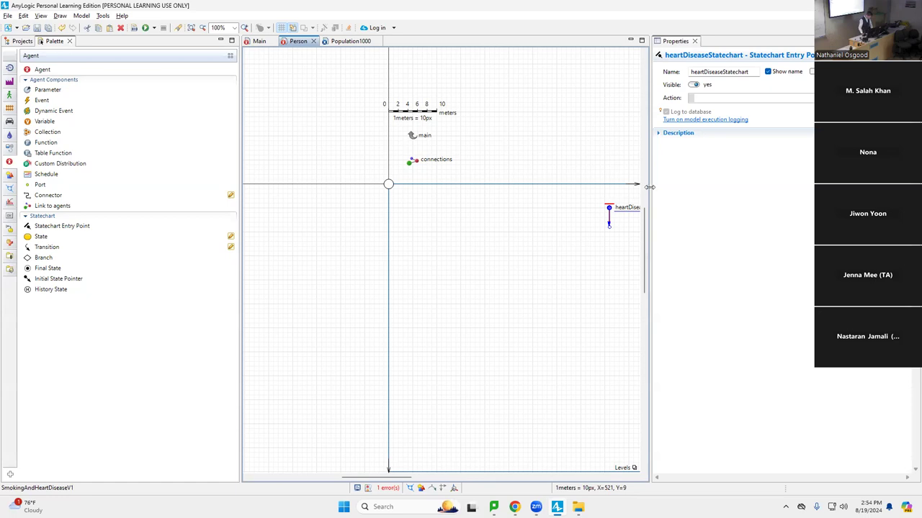
{"action": "left_click_drag", "start_coordinate": [649, 187], "coordinate": [733, 186]}
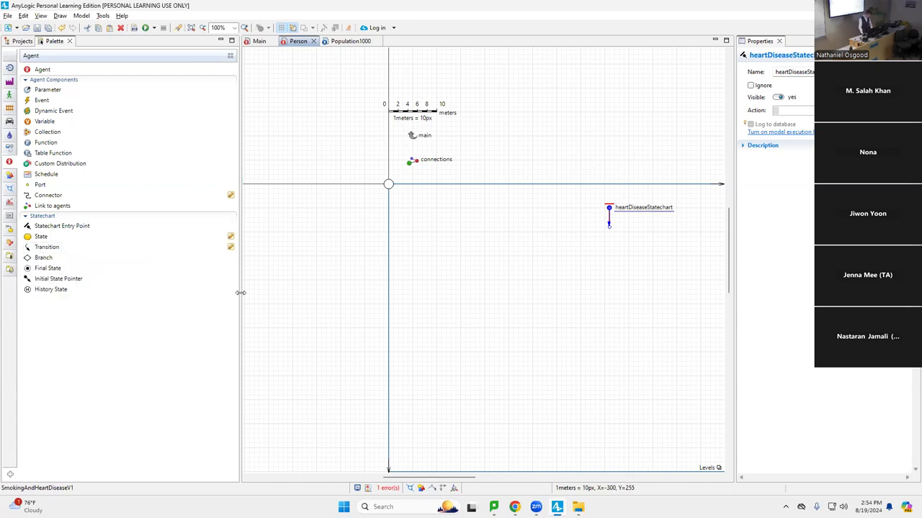
Add a state named HealthyHeart directly under the heartDiseaseStatechart entry point, attached to its arrow
{"action": "left_click_drag", "start_coordinate": [43, 236], "coordinate": [588, 232]}
{"action": "double_click", "coordinate": [589, 232]}
{"action": "type", "text": "HealthyHe"}
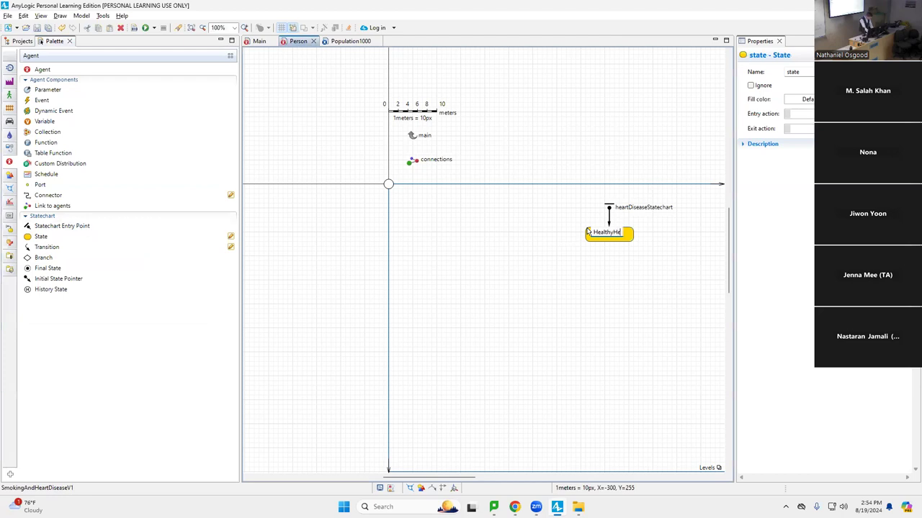
{"action": "type", "text": "art"}
{"action": "key", "text": "Return"}
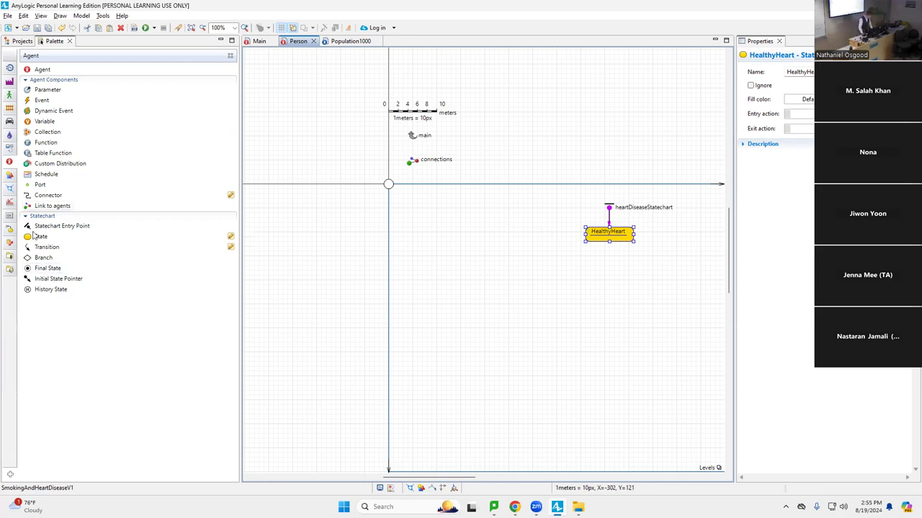
Add a second state below HealthyHeart, leaving a gap between them, and name it HeartDisease
{"action": "mouse_move", "coordinate": [35, 245]}
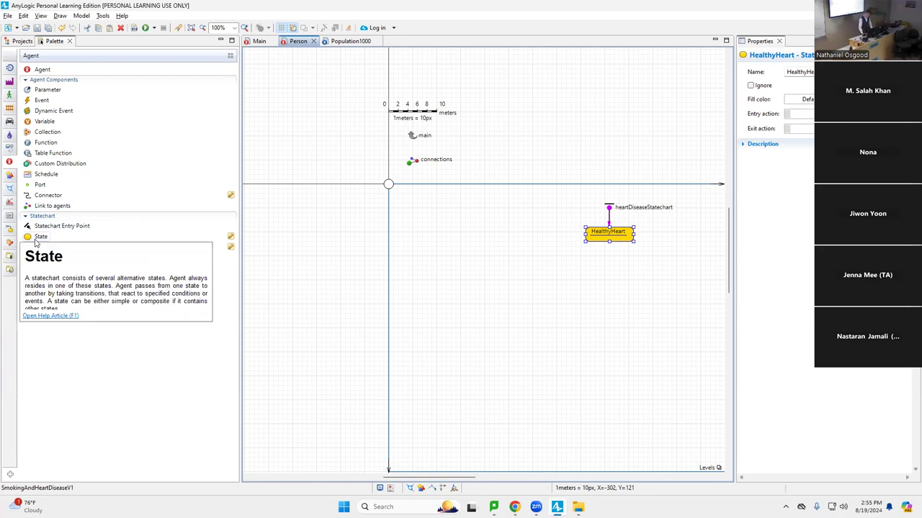
{"action": "left_click_drag", "start_coordinate": [35, 241], "coordinate": [583, 287]}
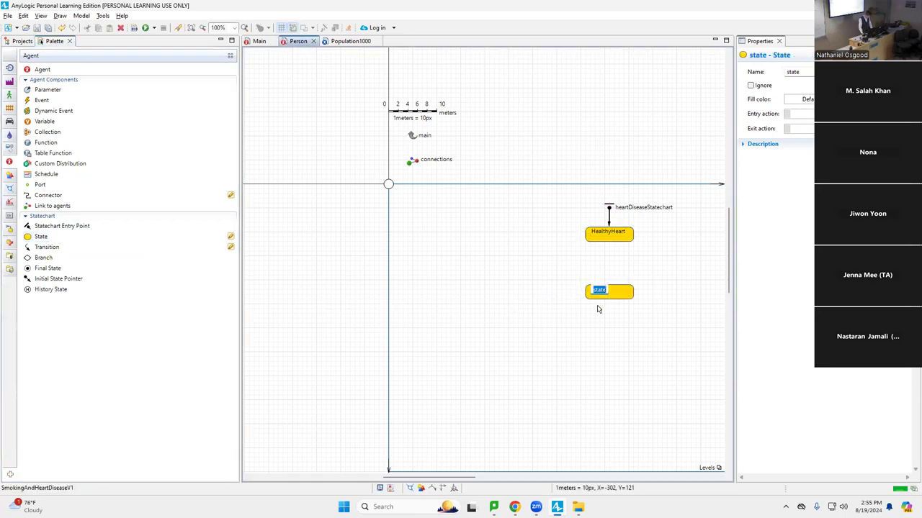
{"action": "type", "text": "H"}
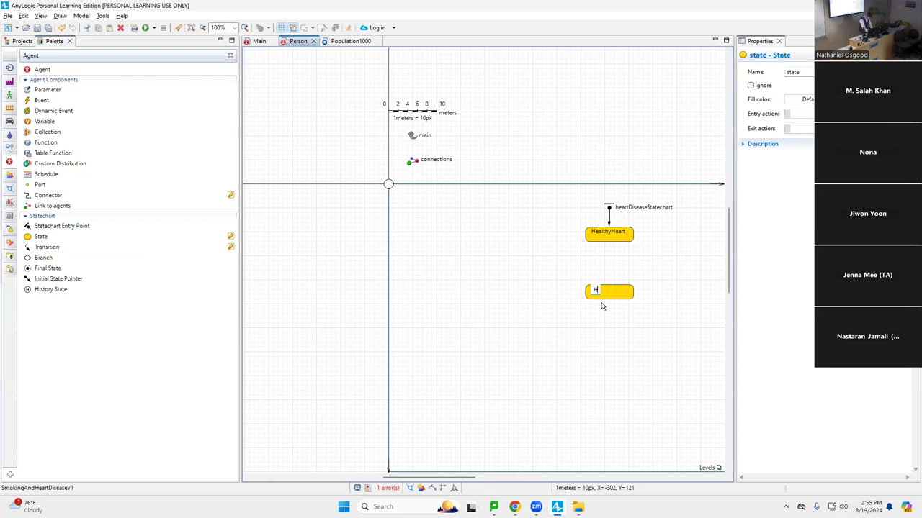
{"action": "type", "text": "eartDisease"}
{"action": "key", "text": "Return"}
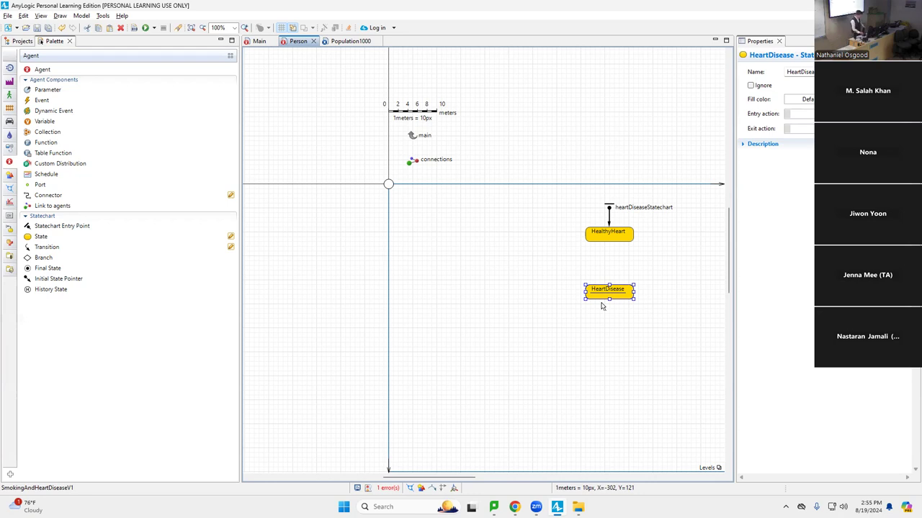
Connect HealthyHeart to HeartDisease with a transition at 200% zoom, attaching both ends to the states, and save the model
{"action": "left_click", "coordinate": [232, 27]}
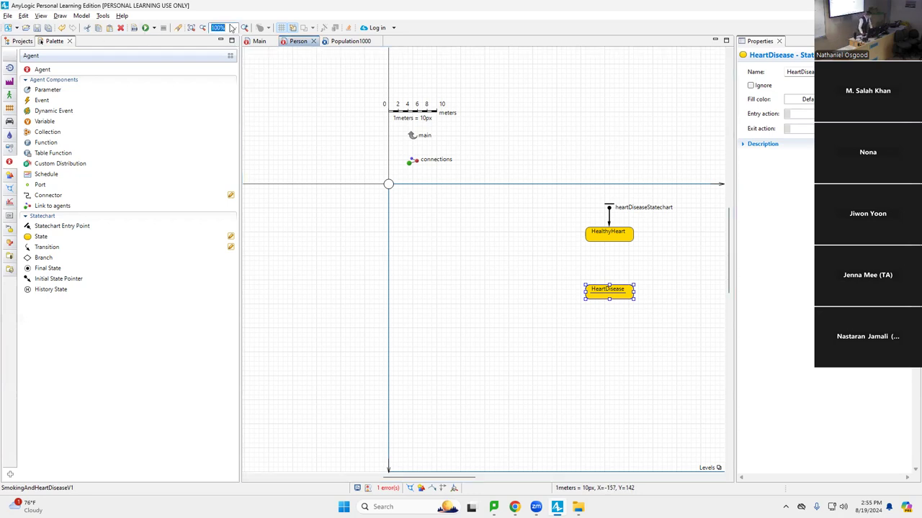
{"action": "left_click", "coordinate": [234, 28]}
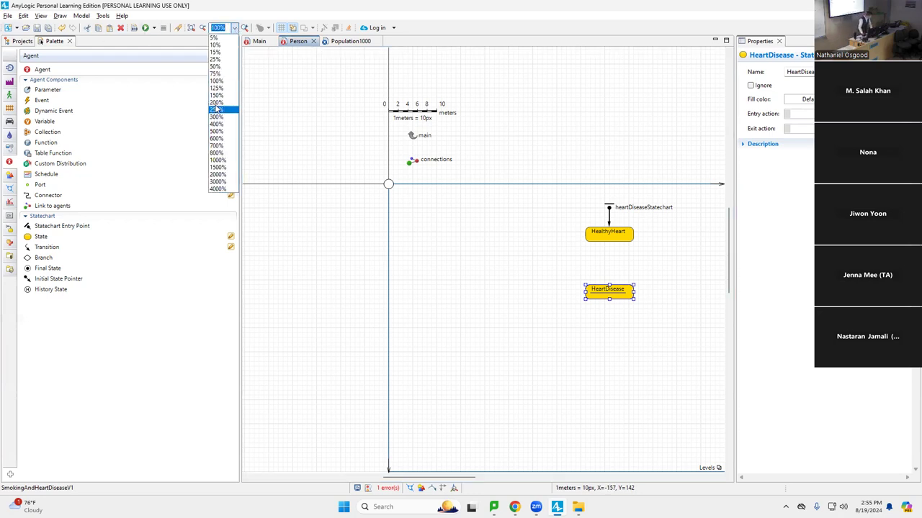
{"action": "left_click", "coordinate": [217, 95]}
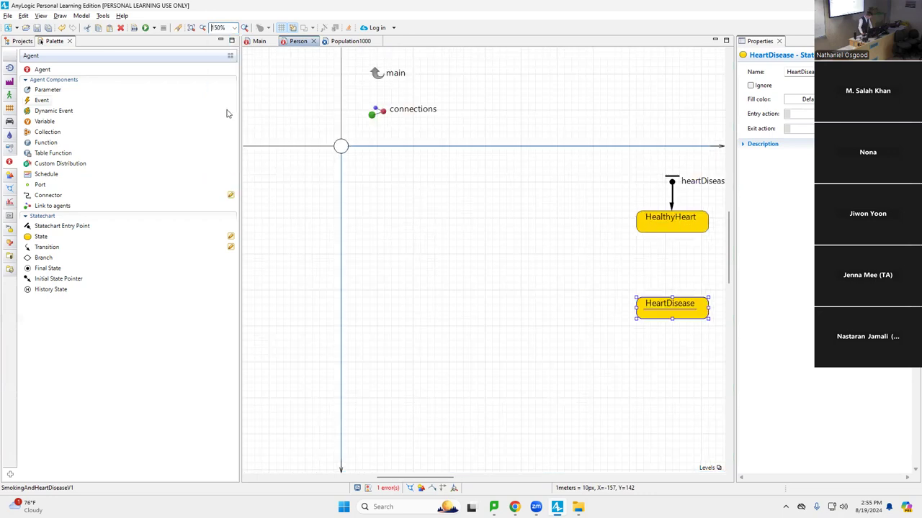
{"action": "left_click", "coordinate": [234, 28]}
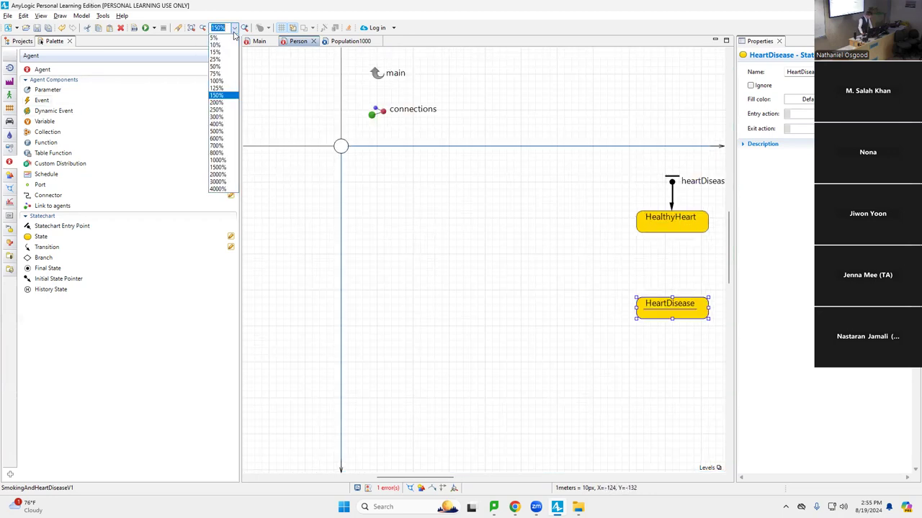
{"action": "left_click", "coordinate": [217, 102]}
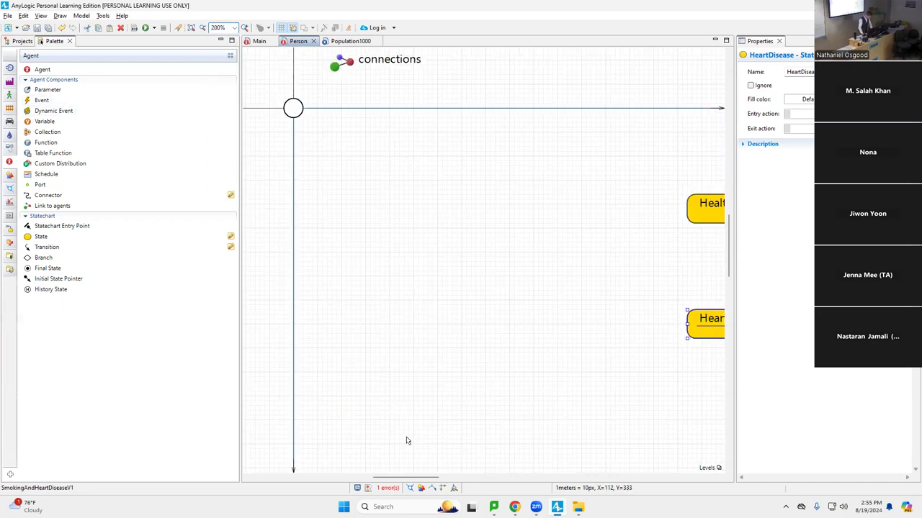
{"action": "left_click_drag", "start_coordinate": [399, 476], "coordinate": [439, 483]}
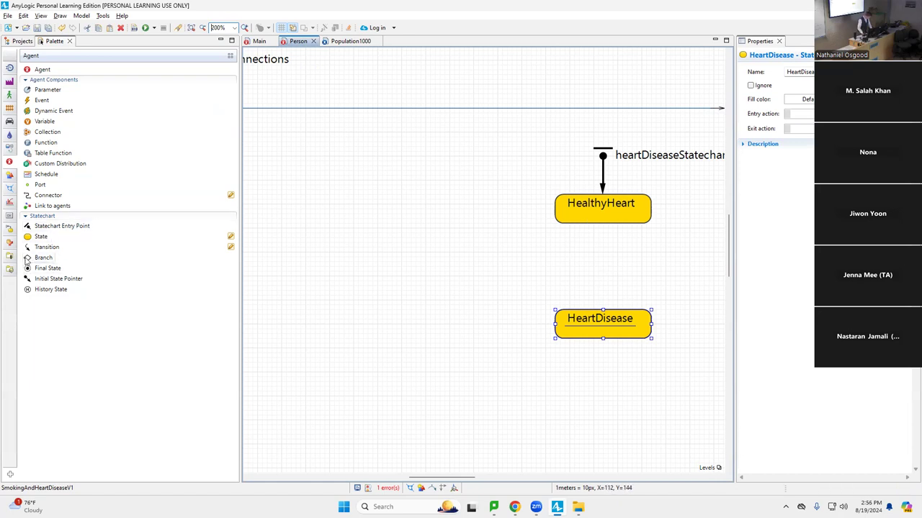
{"action": "left_click", "coordinate": [46, 247]}
{"action": "left_click", "coordinate": [584, 238]}
{"action": "left_click_drag", "start_coordinate": [598, 235], "coordinate": [603, 220]}
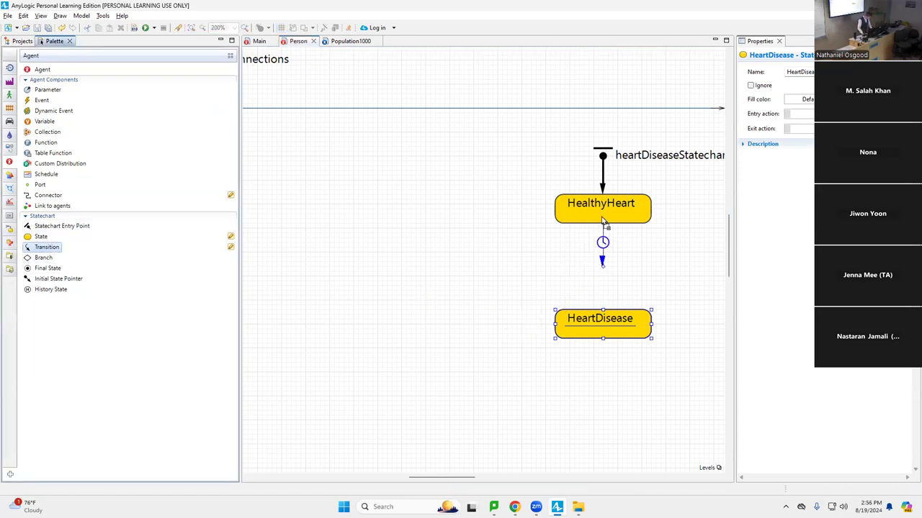
{"action": "left_click", "coordinate": [604, 221]}
{"action": "left_click_drag", "start_coordinate": [604, 270], "coordinate": [601, 306]}
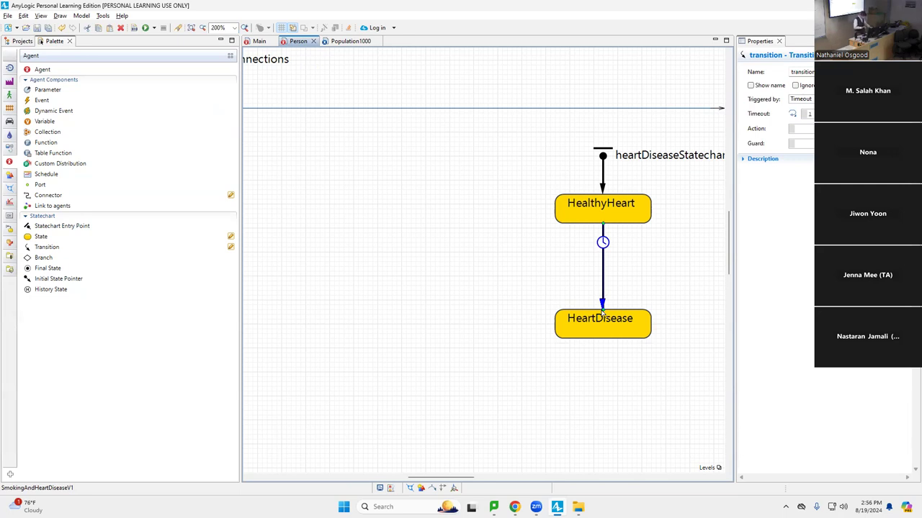
{"action": "key", "text": "ctrl+s"}
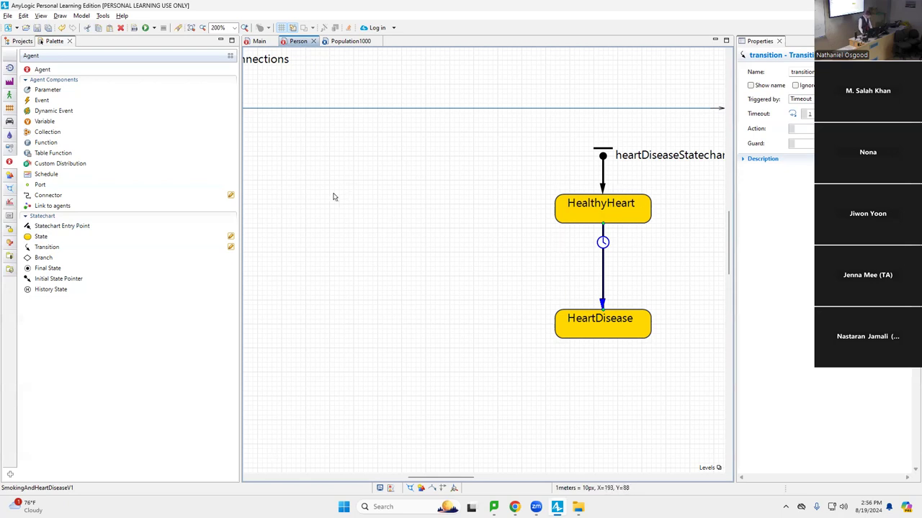
Rename the Simulation experiment as Baseline and save the model
{"action": "left_click", "coordinate": [24, 41]}
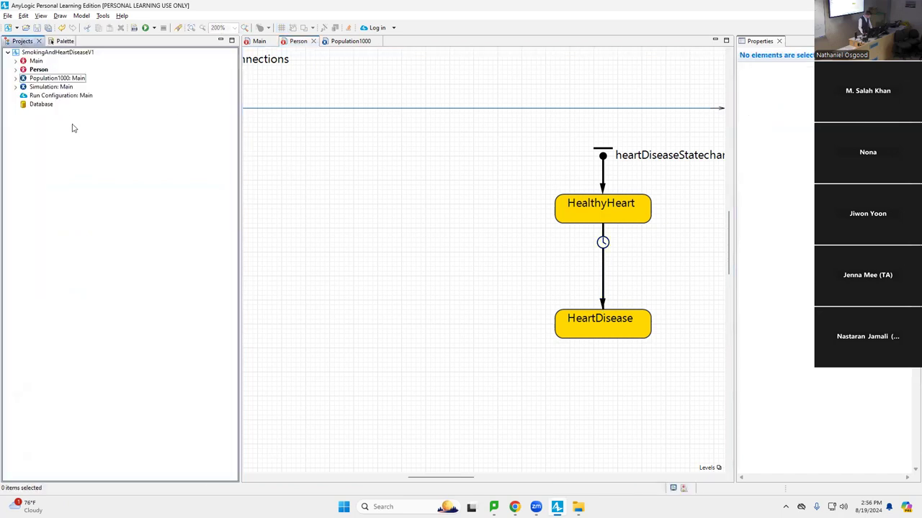
{"action": "right_click", "coordinate": [50, 87]}
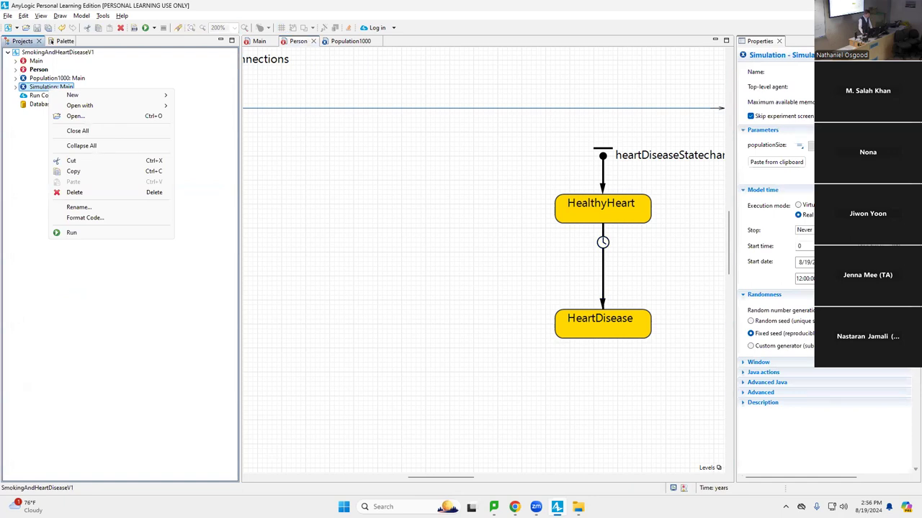
{"action": "key", "text": "Escape"}
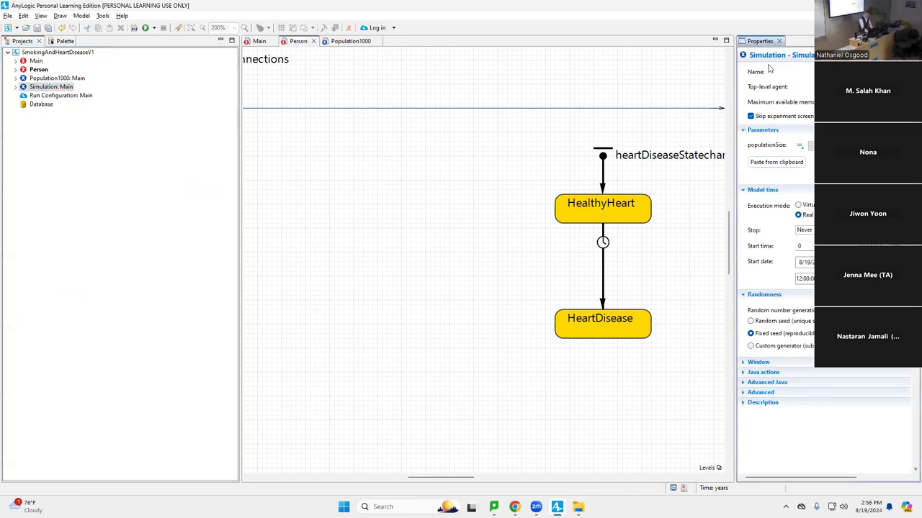
{"action": "key", "text": "Return"}
{"action": "key", "text": "ctrl+s"}
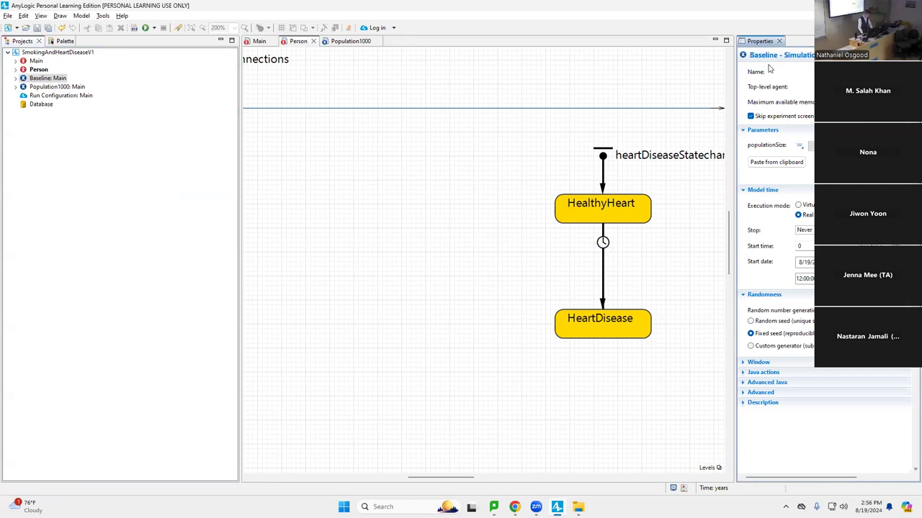
Run the Baseline experiment, inspect the heartDiseaseStatechart of population agent 5 through the developer panel, and close the run
{"action": "left_click", "coordinate": [52, 79]}
{"action": "right_click", "coordinate": [52, 81]}
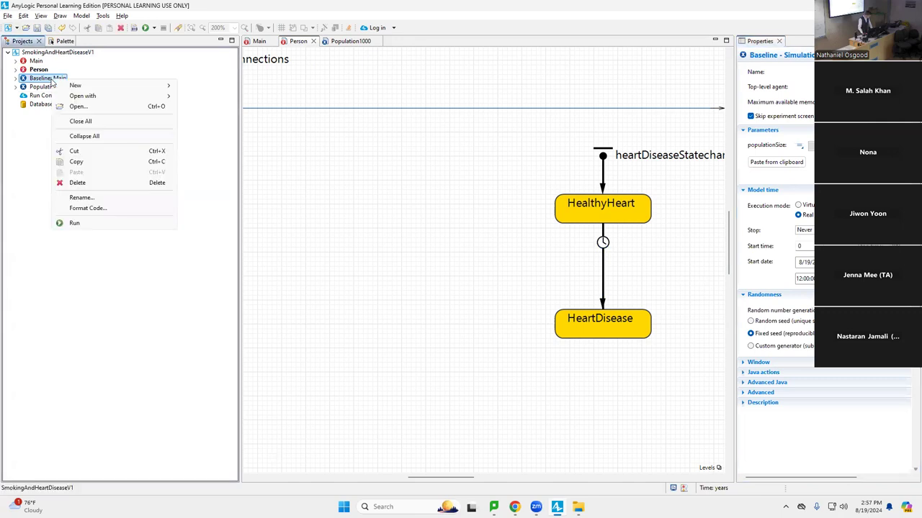
{"action": "left_click", "coordinate": [74, 223]}
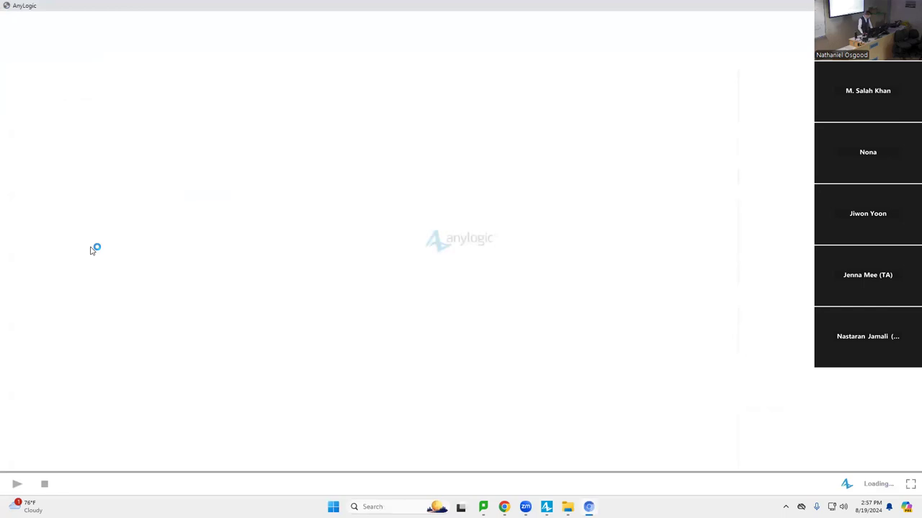
{"action": "key", "text": "alt+Tab"}
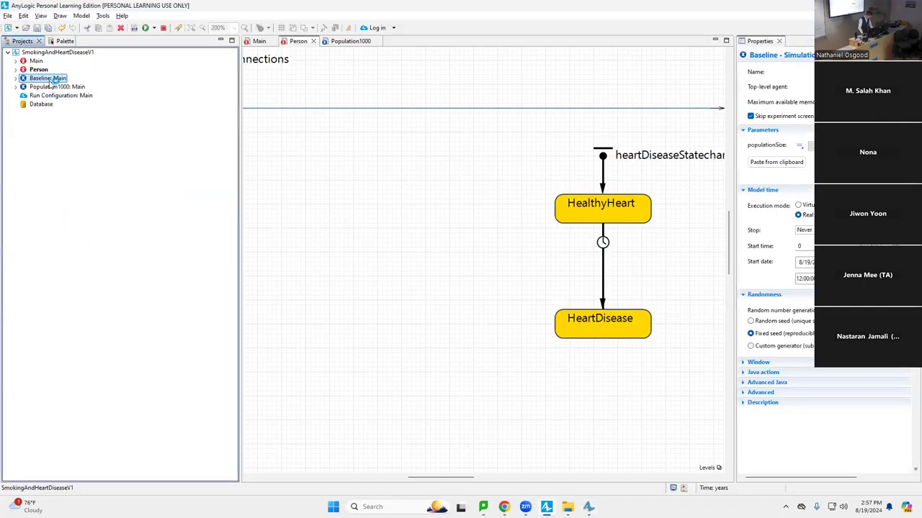
{"action": "key", "text": "alt+Tab"}
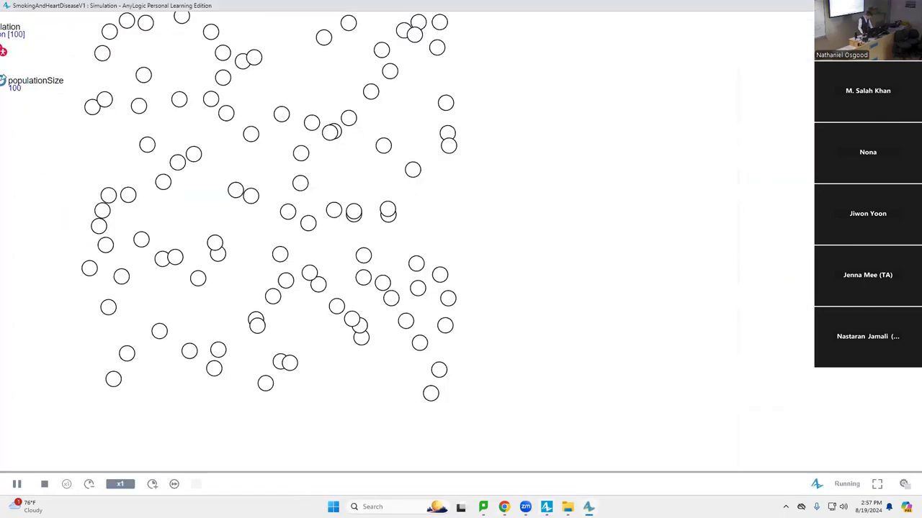
{"action": "left_click", "coordinate": [904, 484]}
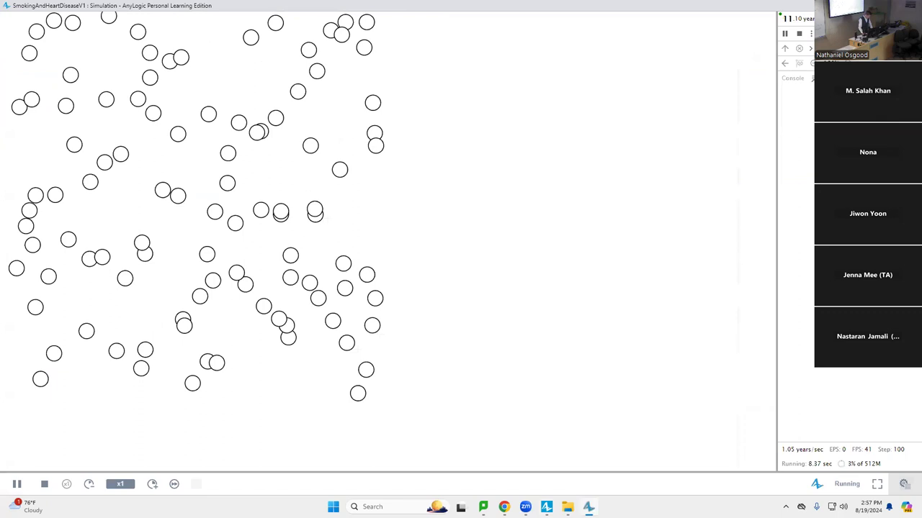
{"action": "left_click", "coordinate": [799, 49]}
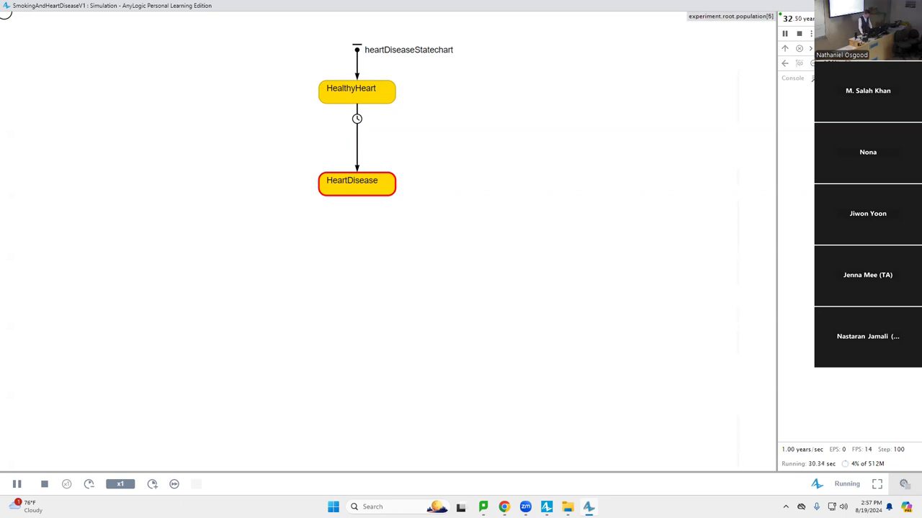
{"action": "key", "text": "alt+F4"}
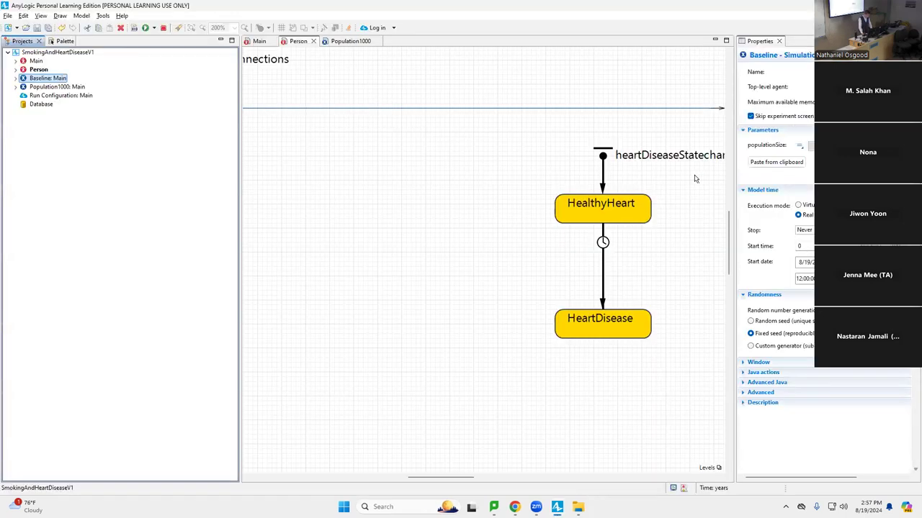
Make the transition from HealthyHeart to HeartDisease rate-triggered with a rate of 0.01 and save the model
{"action": "left_click", "coordinate": [602, 265]}
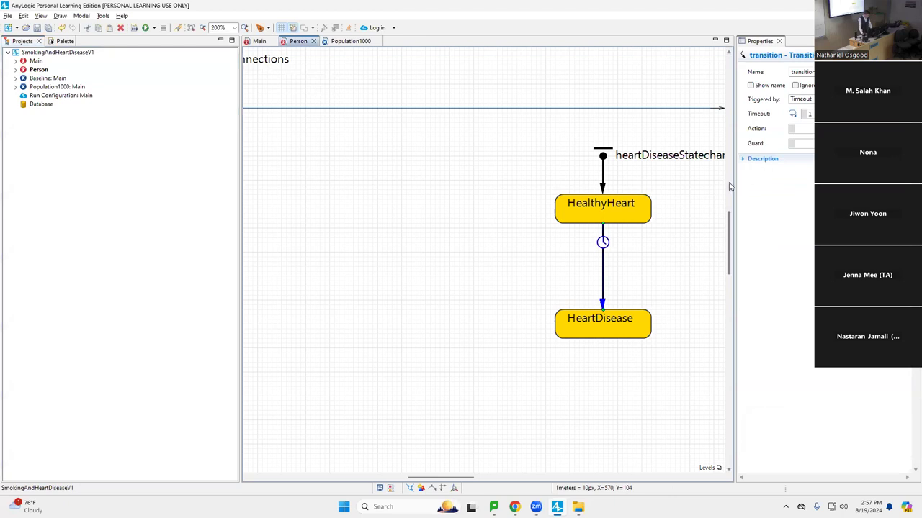
{"action": "left_click_drag", "start_coordinate": [732, 186], "coordinate": [695, 191]}
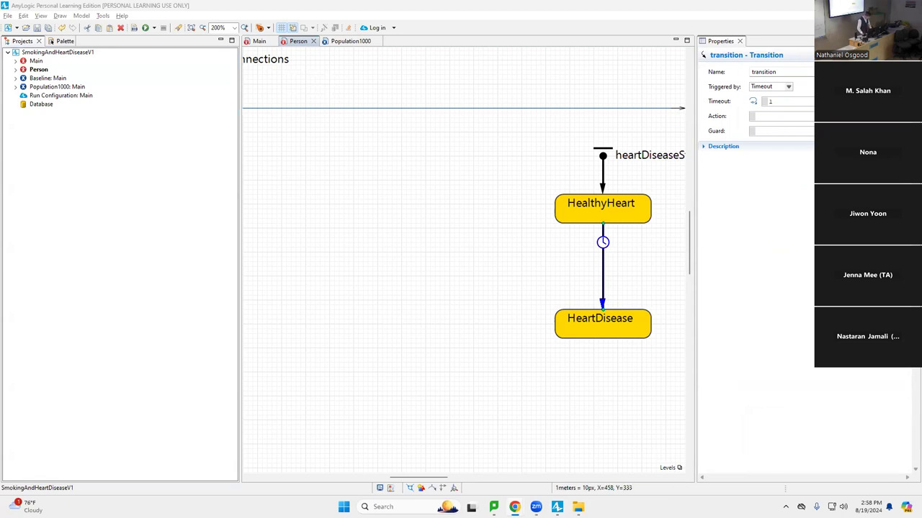
{"action": "left_click", "coordinate": [788, 87]}
{"action": "left_click", "coordinate": [770, 100]}
{"action": "type", "text": "1"}
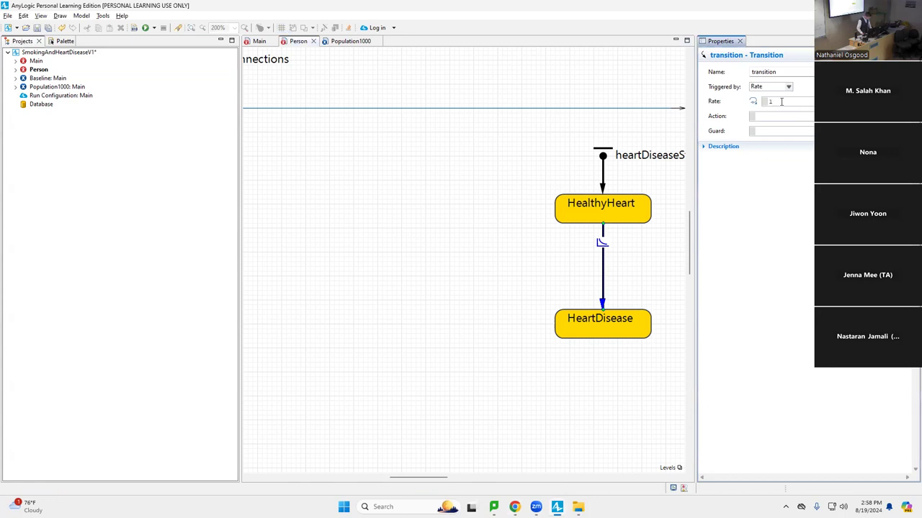
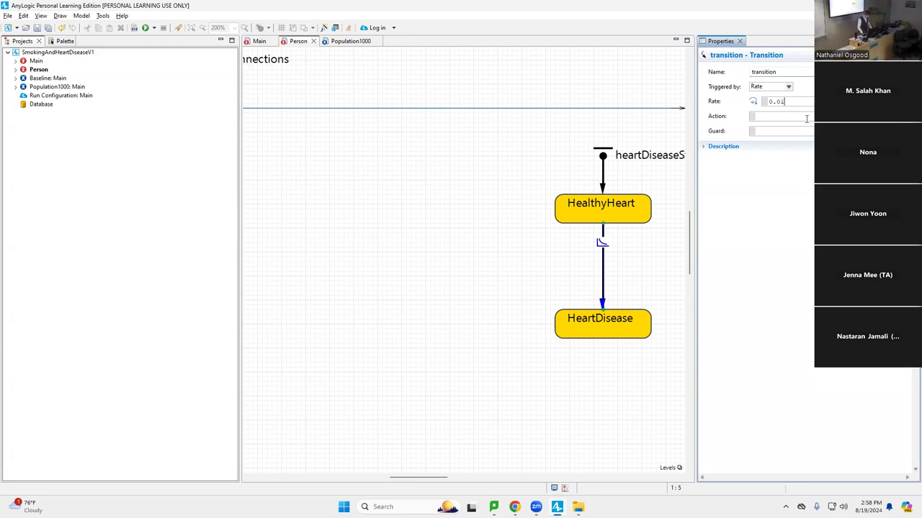
{"action": "key", "text": "ctrl+s"}
Run Baseline again with the rate-triggered transition, examine population agent 5's current heart disease state, and close the run
{"action": "right_click", "coordinate": [39, 78]}
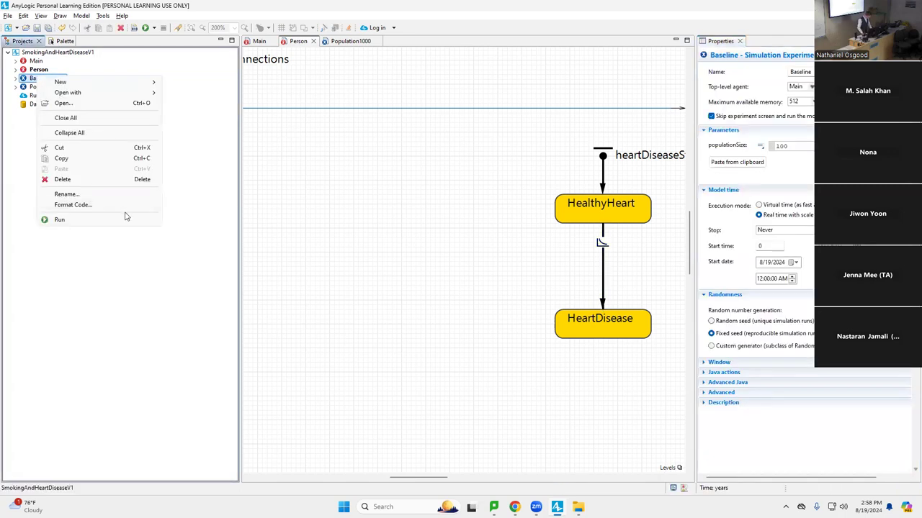
{"action": "key", "text": "Escape"}
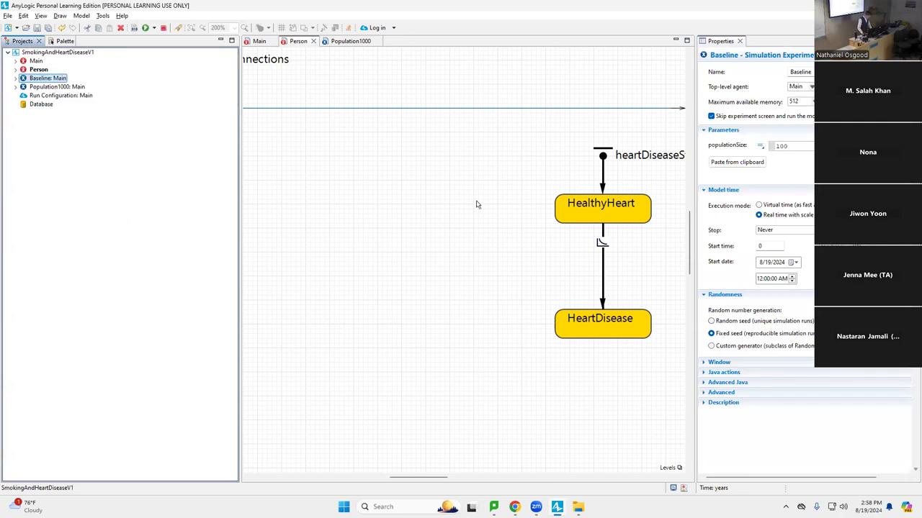
{"action": "key", "text": "F5"}
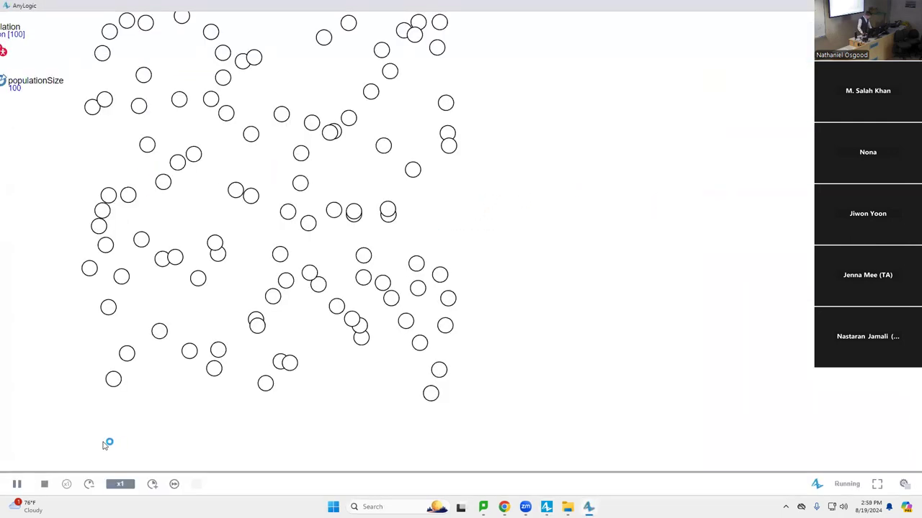
{"action": "left_click", "coordinate": [903, 481]}
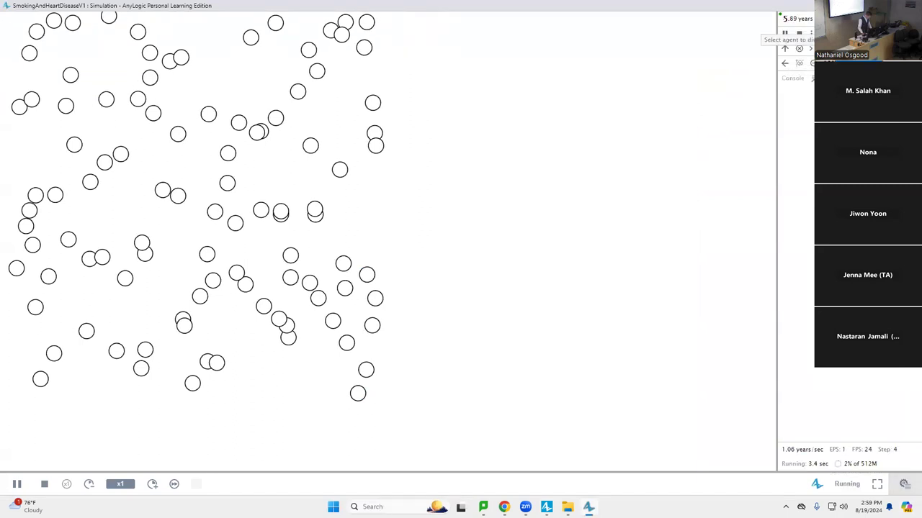
{"action": "left_click", "coordinate": [786, 32]}
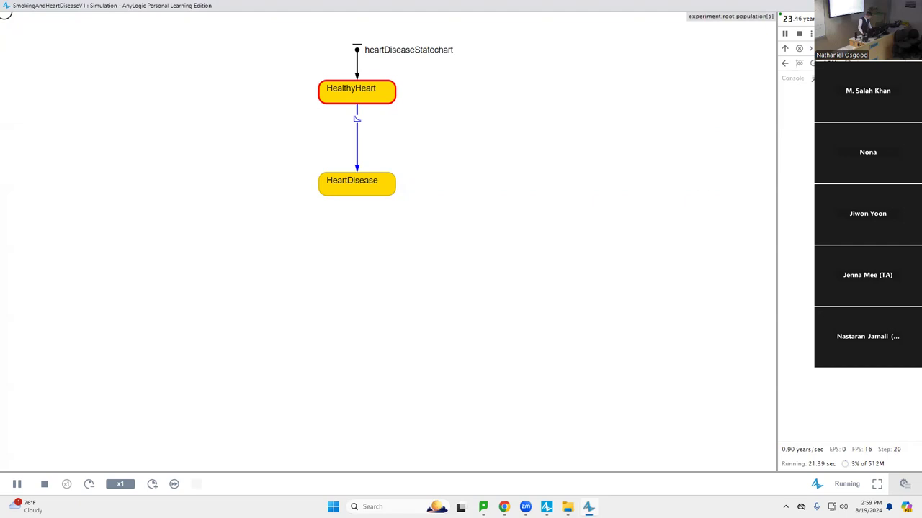
{"action": "key", "text": "alt+F4"}
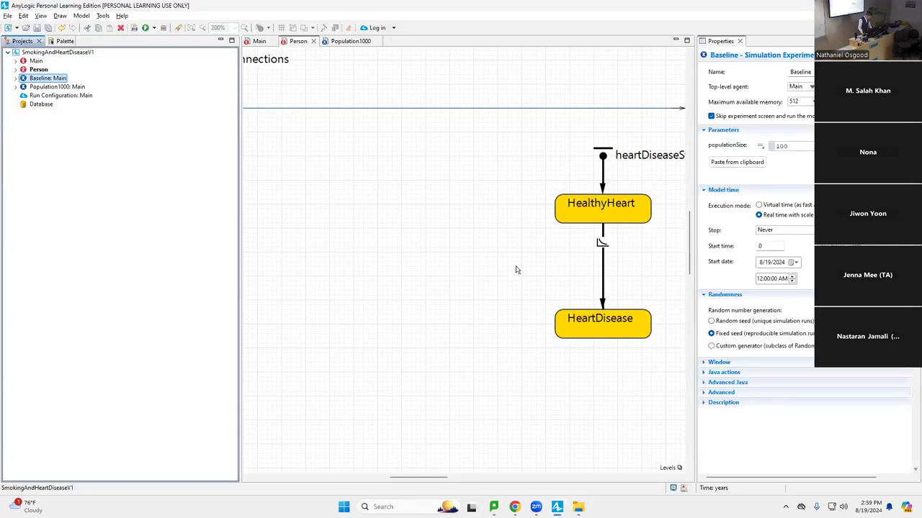
Name the transition between the two states developingHeartDisease, display its name midway along the arrow, and save the model
{"action": "left_click", "coordinate": [602, 271]}
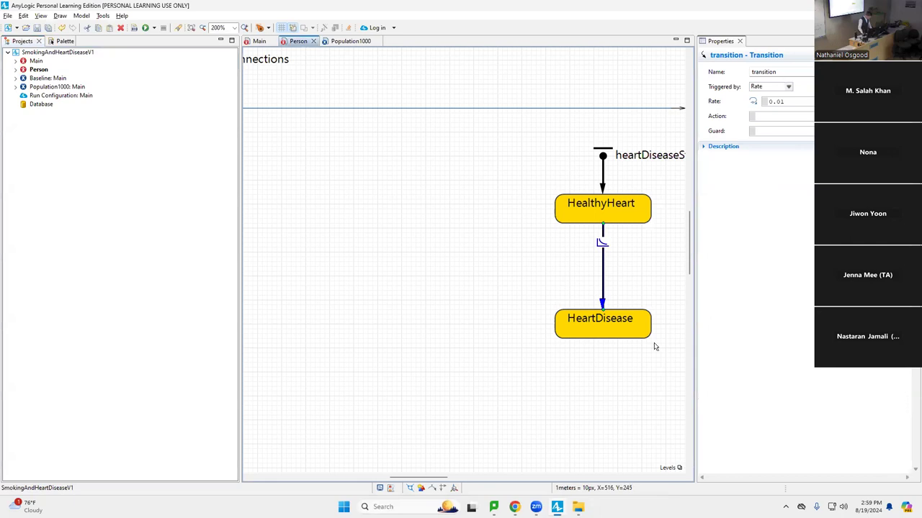
{"action": "double_click", "coordinate": [807, 71]}
{"action": "type", "text": "developingHeart"}
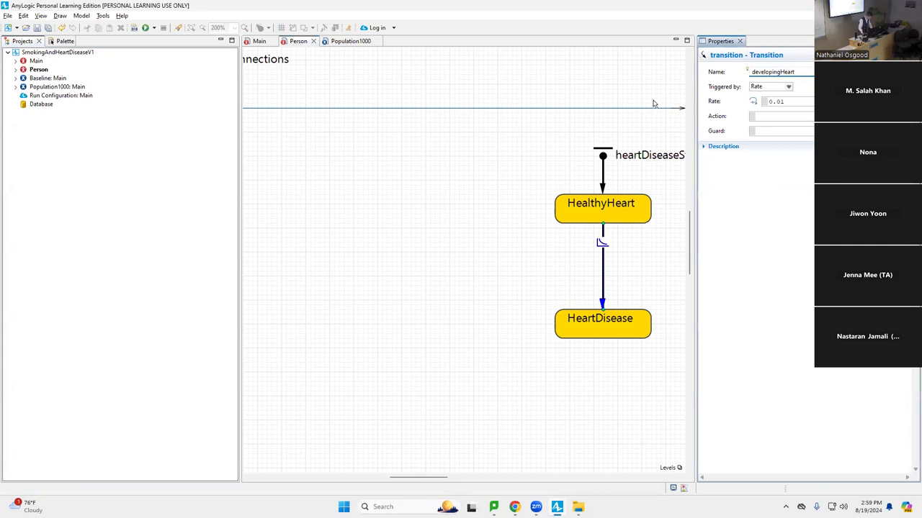
{"action": "type", "text": "Disease"}
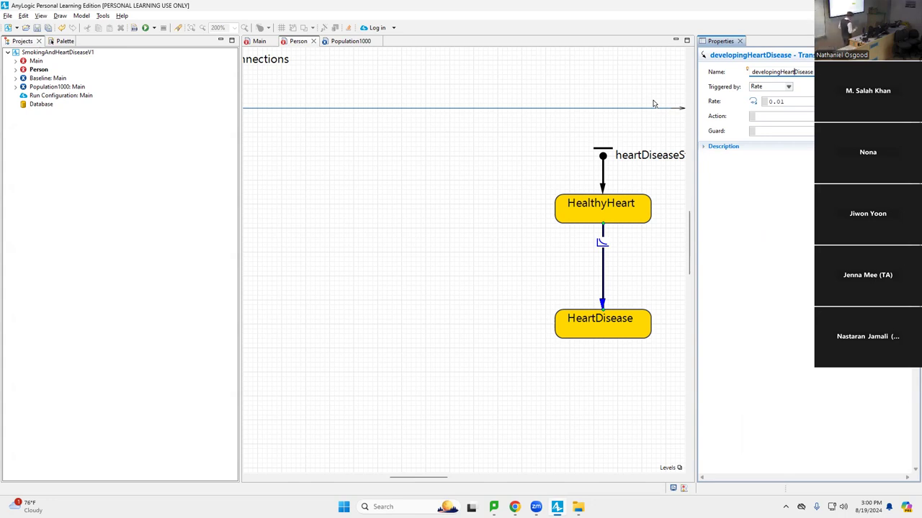
{"action": "left_click", "coordinate": [821, 72]}
{"action": "left_click_drag", "start_coordinate": [640, 224], "coordinate": [559, 270]}
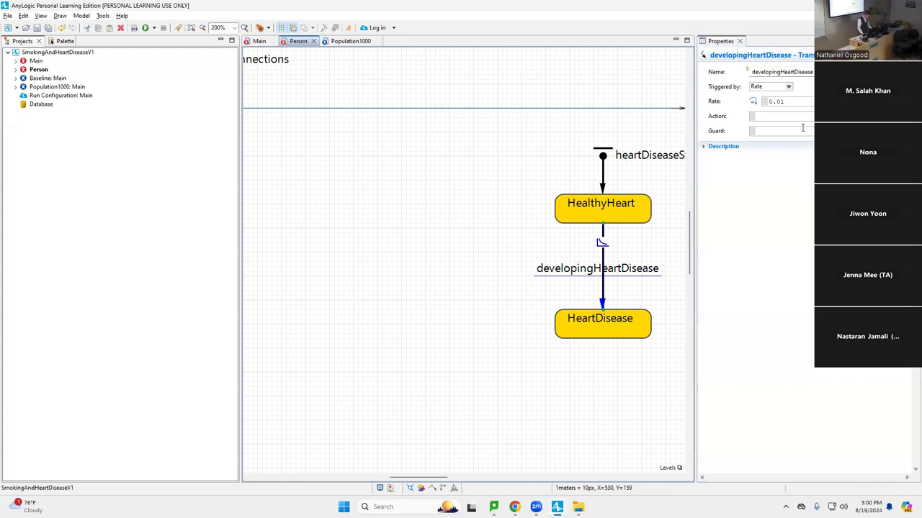
{"action": "key", "text": "ctrl+s"}
{"action": "key", "text": "ctrl+s"}
Run Baseline once more, watch the developingHeartDisease transition in one Person agent's statechart, and close the run
{"action": "right_click", "coordinate": [49, 81]}
{"action": "left_click", "coordinate": [83, 227]}
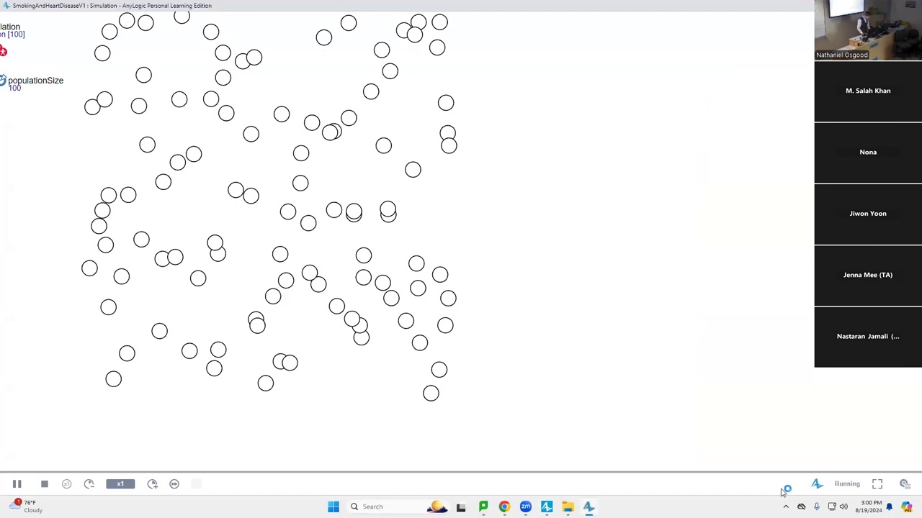
{"action": "left_click", "coordinate": [904, 484]}
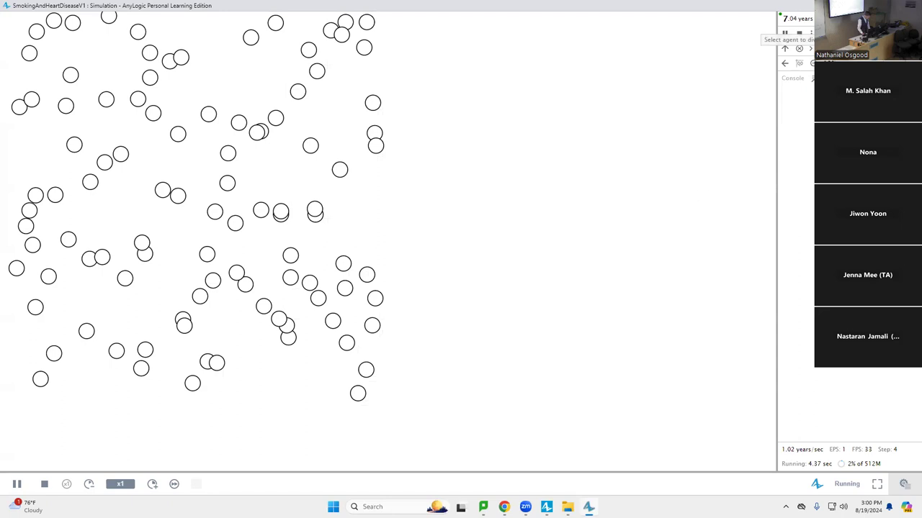
{"action": "left_click", "coordinate": [469, 112]}
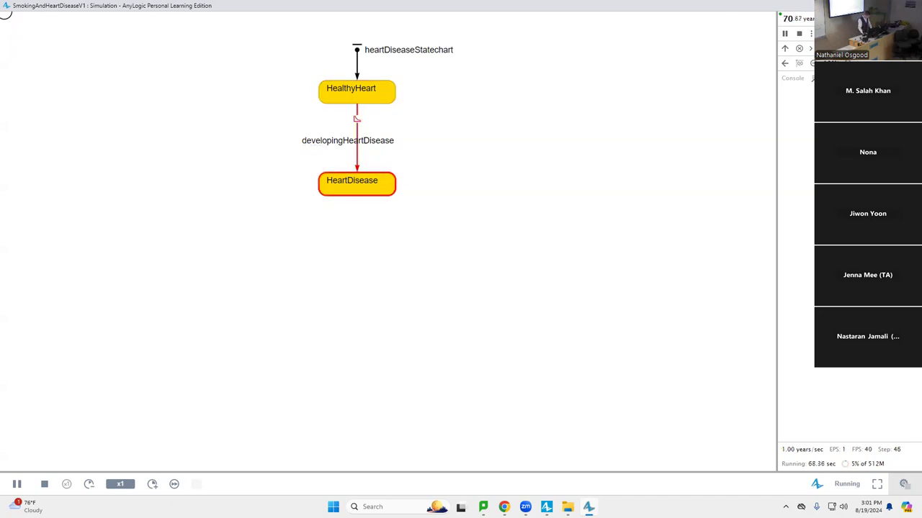
{"action": "key", "text": "alt+F4"}
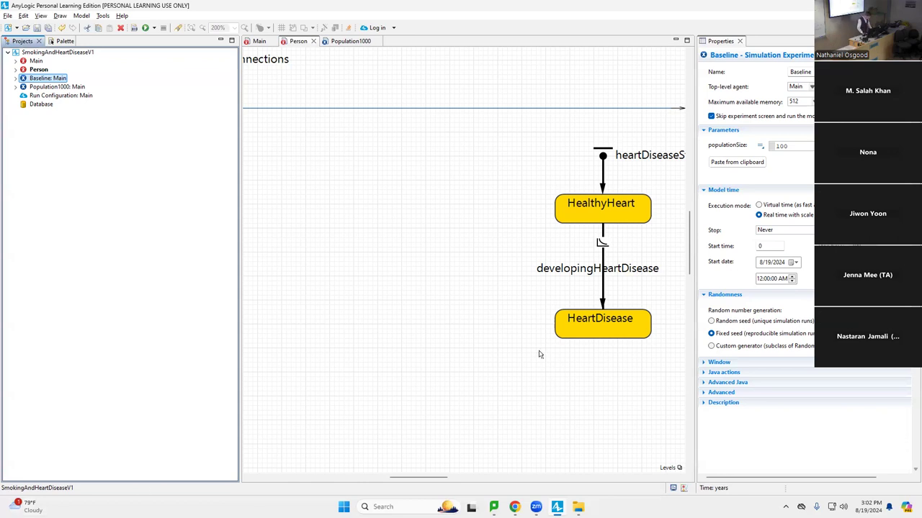
Add a variable named boundaryColour to the Person agent type, just below the oval at the origin
{"action": "mouse_move", "coordinate": [428, 478]}
{"action": "left_mouse_down"}
{"action": "mouse_move", "coordinate": [375, 482]}
{"action": "mouse_move", "coordinate": [418, 475]}
{"action": "left_mouse_up"}
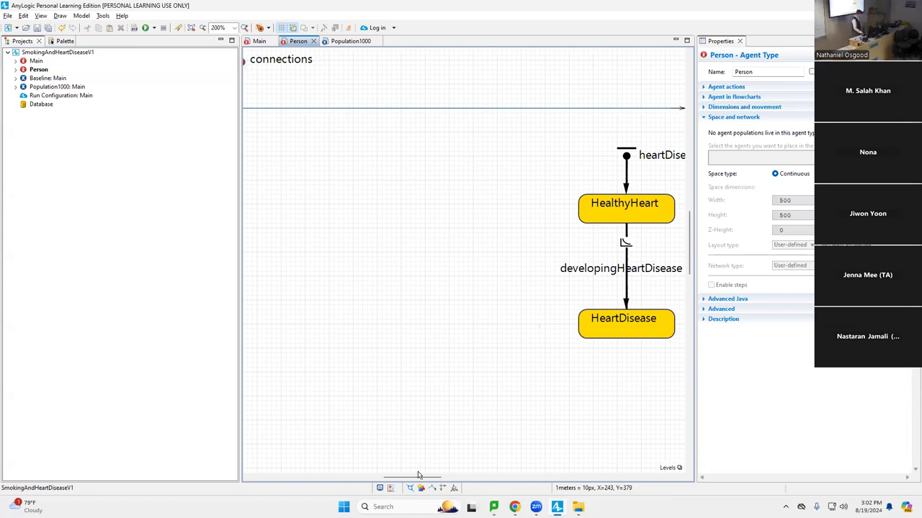
{"action": "left_click_drag", "start_coordinate": [419, 475], "coordinate": [385, 476]}
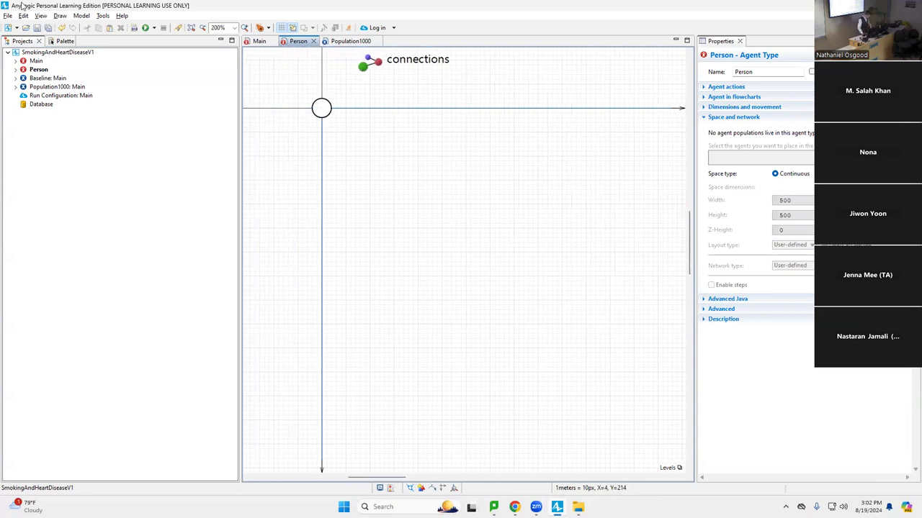
{"action": "left_click", "coordinate": [63, 41]}
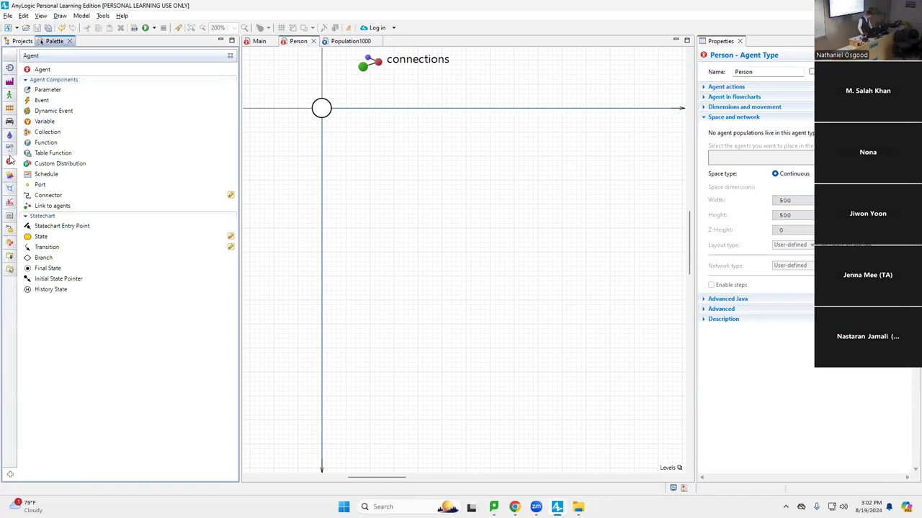
{"action": "mouse_move", "coordinate": [10, 162]}
{"action": "left_click_drag", "start_coordinate": [34, 127], "coordinate": [146, 119]}
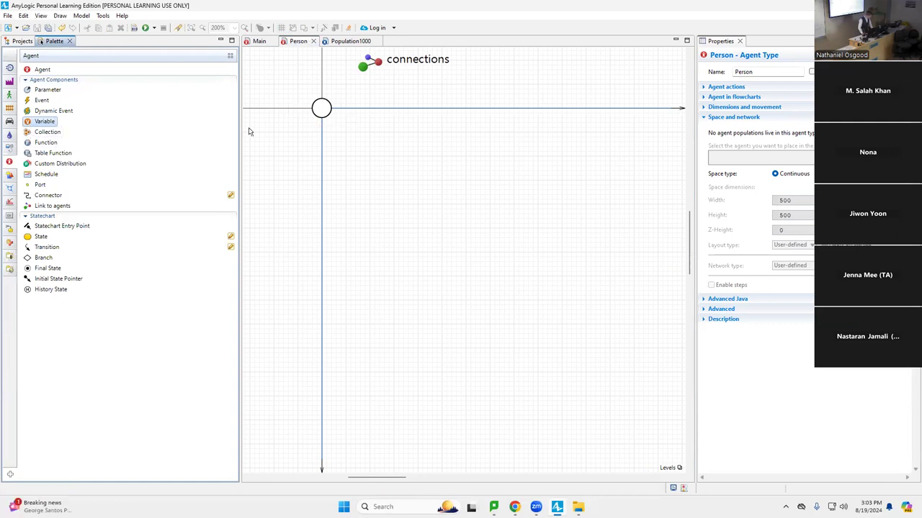
{"action": "mouse_move", "coordinate": [46, 124]}
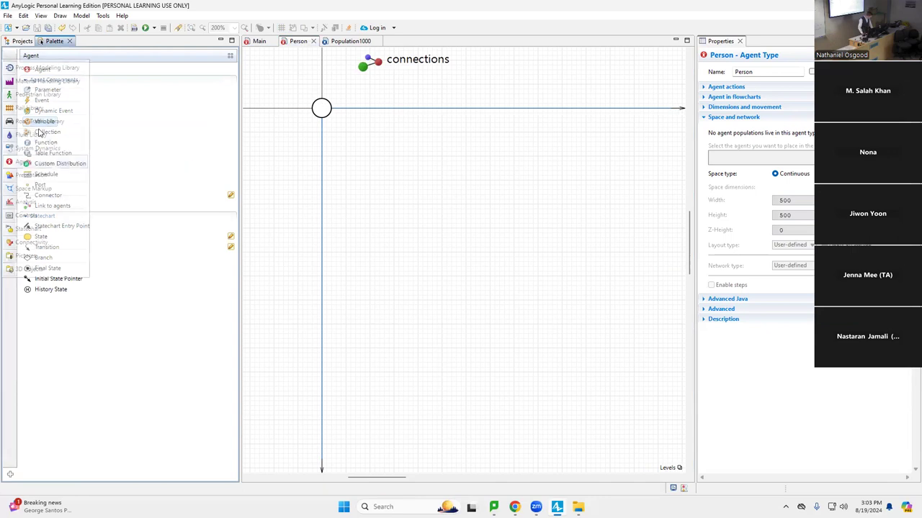
{"action": "left_click", "coordinate": [32, 161]}
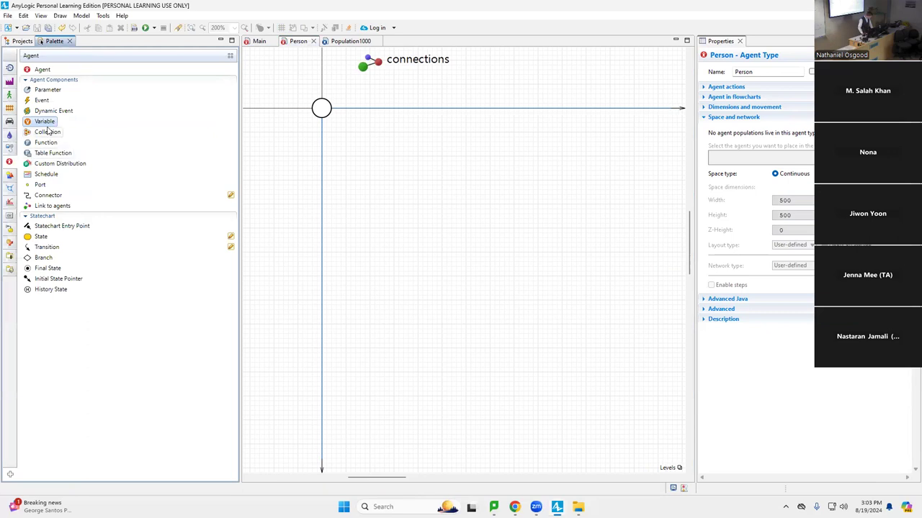
{"action": "left_click_drag", "start_coordinate": [41, 122], "coordinate": [262, 145]}
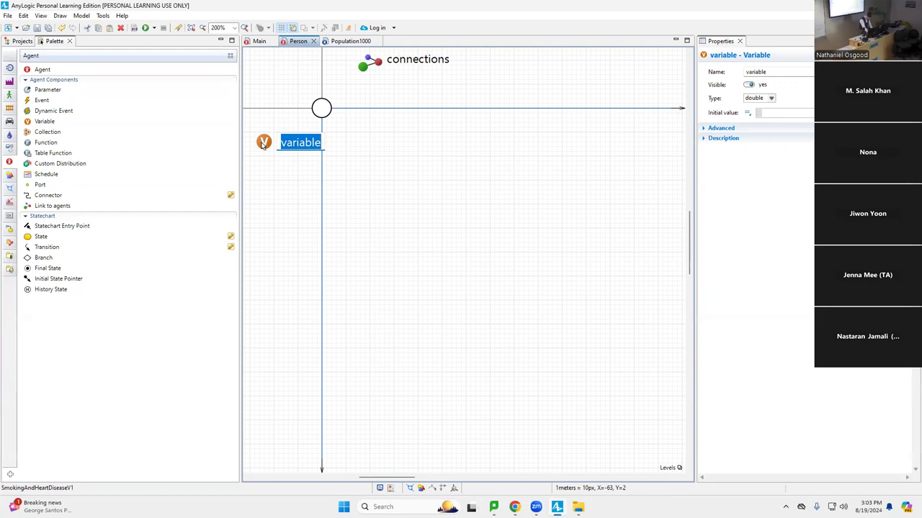
{"action": "type", "text": "b"}
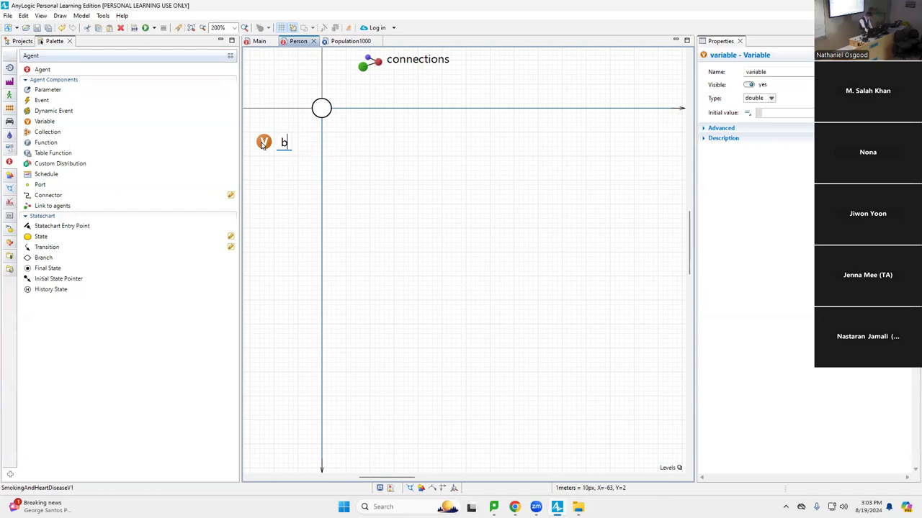
{"action": "type", "text": "oundaryColo"}
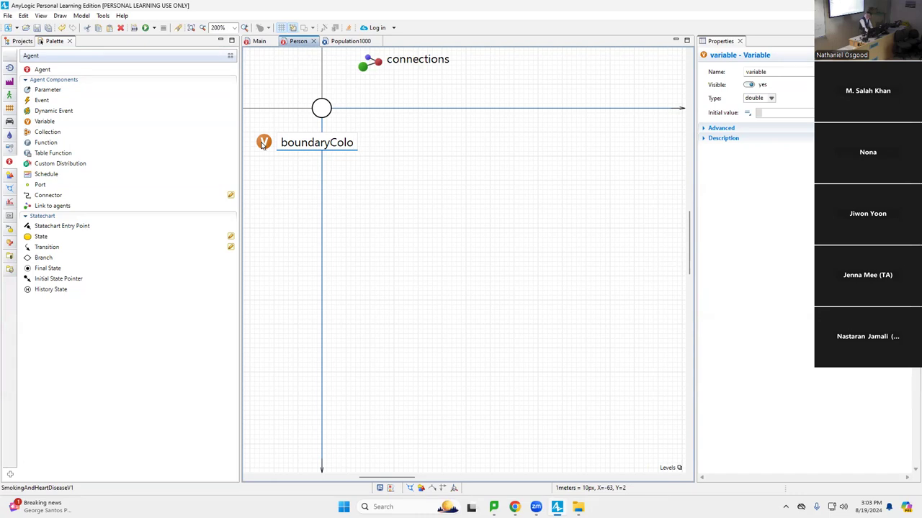
{"action": "type", "text": "ur"}
{"action": "key", "text": "Return"}
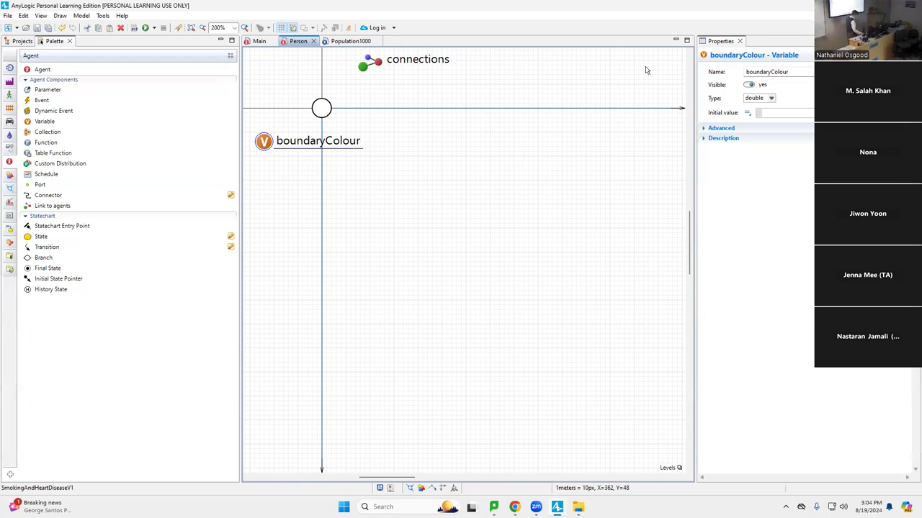
Set the boundaryColour variable's type to Color and its initial value to black
{"action": "left_click", "coordinate": [771, 98]}
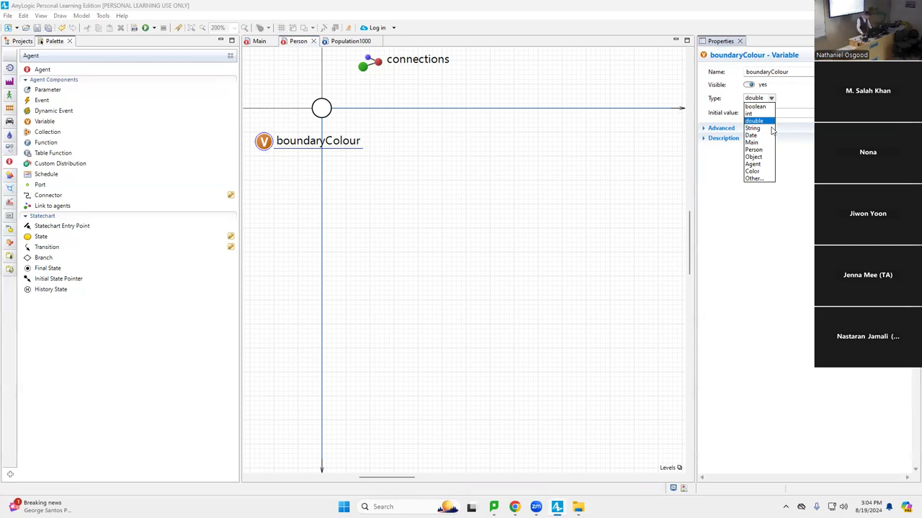
{"action": "left_click", "coordinate": [752, 172]}
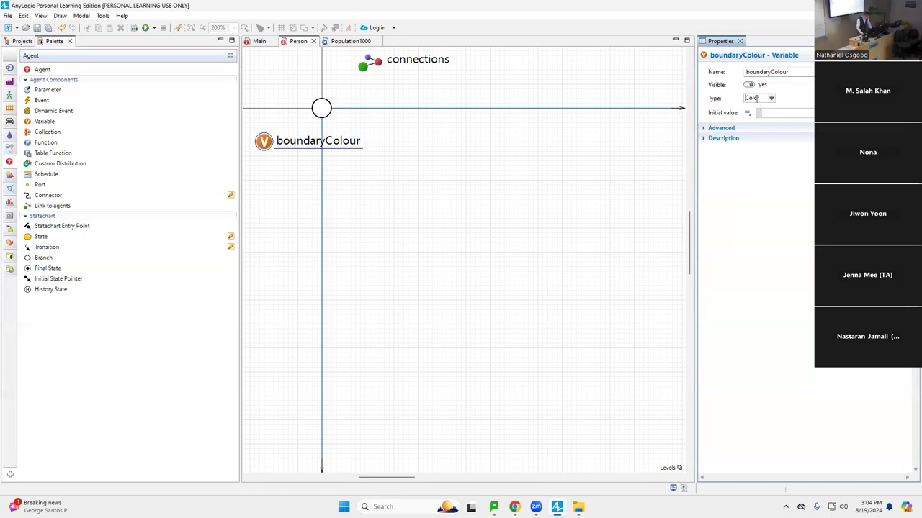
{"action": "left_click", "coordinate": [774, 113]}
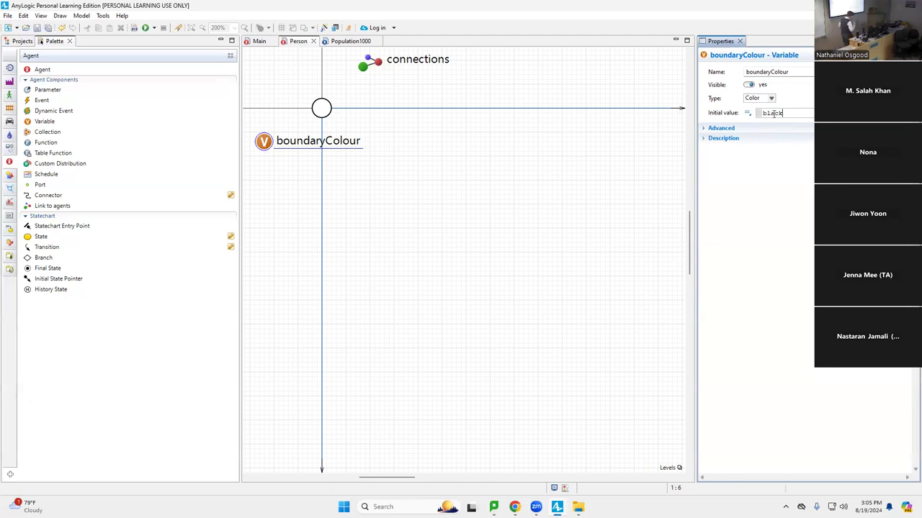
Set the Person oval's line color to the dynamic value boundaryColour and its line width to 4 pt, saving the model
{"action": "left_click", "coordinate": [314, 107]}
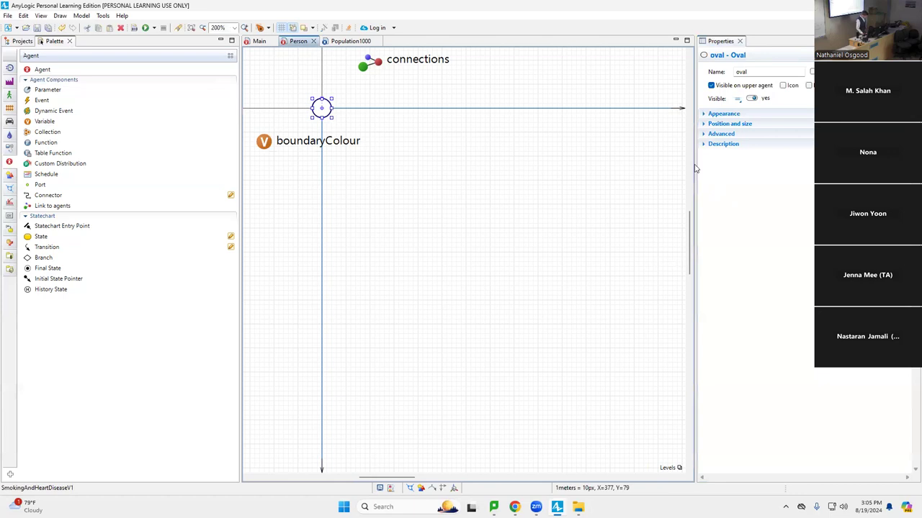
{"action": "left_click_drag", "start_coordinate": [695, 158], "coordinate": [514, 157]}
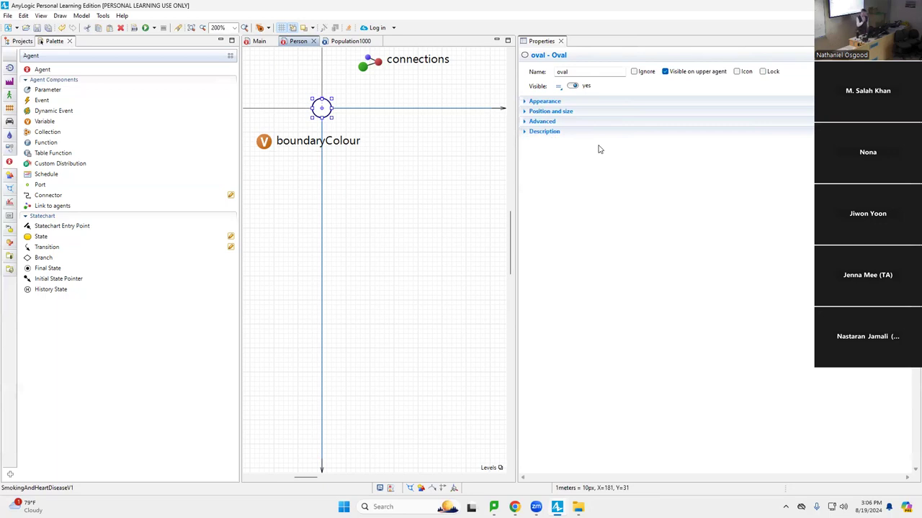
{"action": "left_click", "coordinate": [540, 100]}
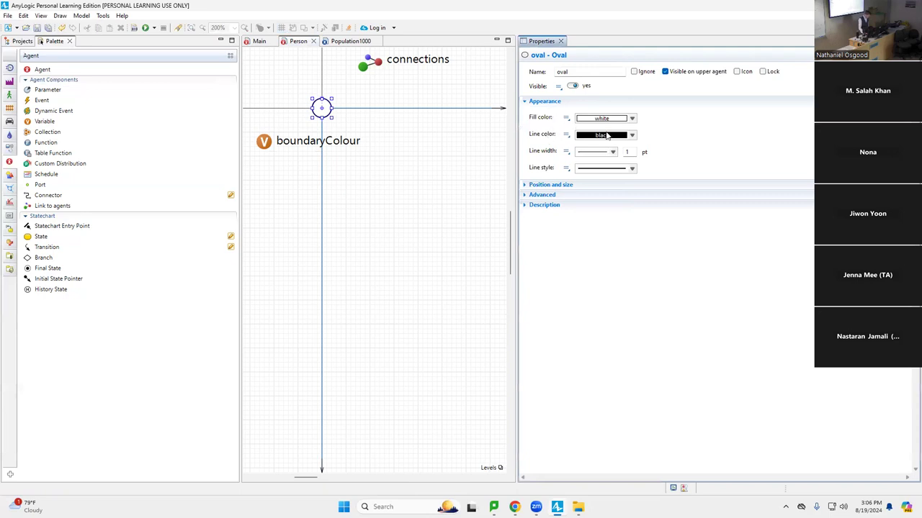
{"action": "left_click", "coordinate": [563, 136]}
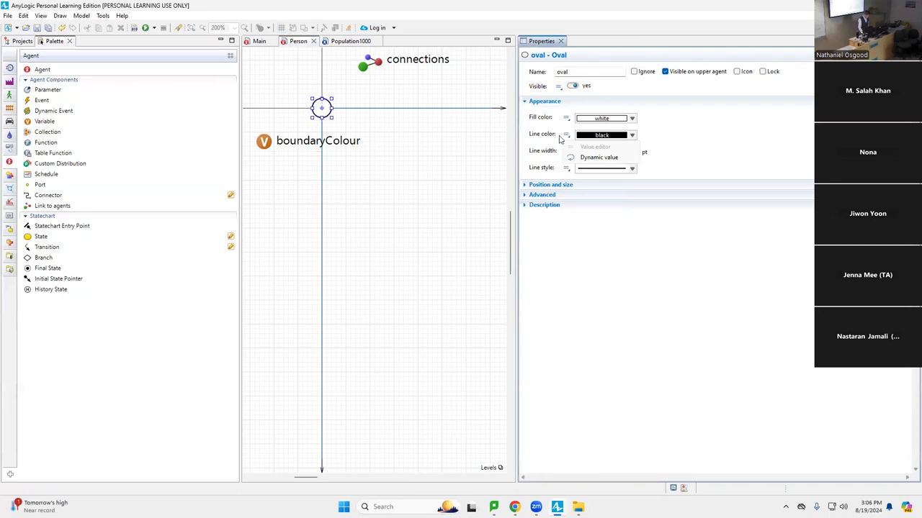
{"action": "left_click", "coordinate": [561, 216]}
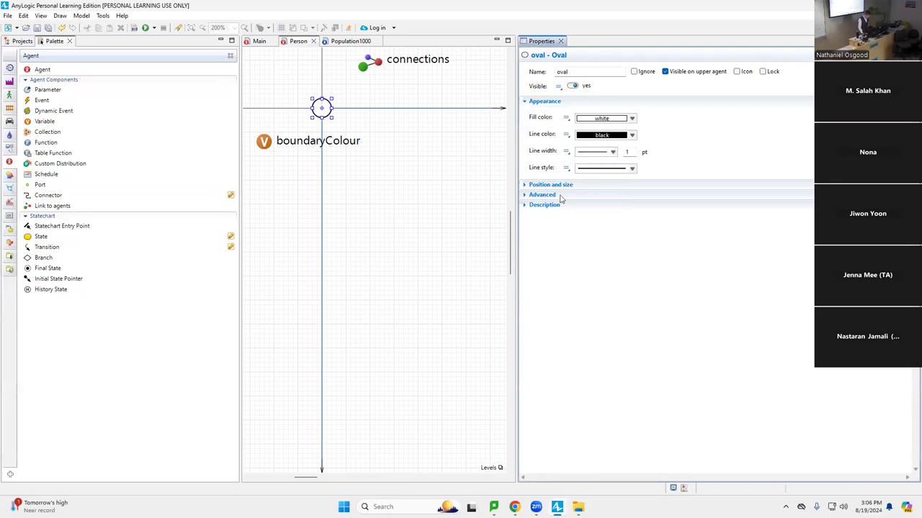
{"action": "left_click", "coordinate": [566, 136]}
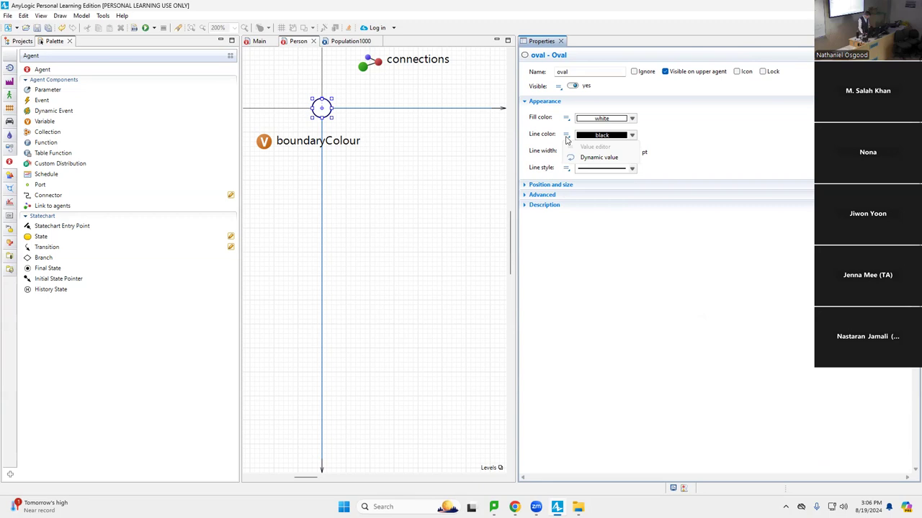
{"action": "left_click", "coordinate": [576, 160]}
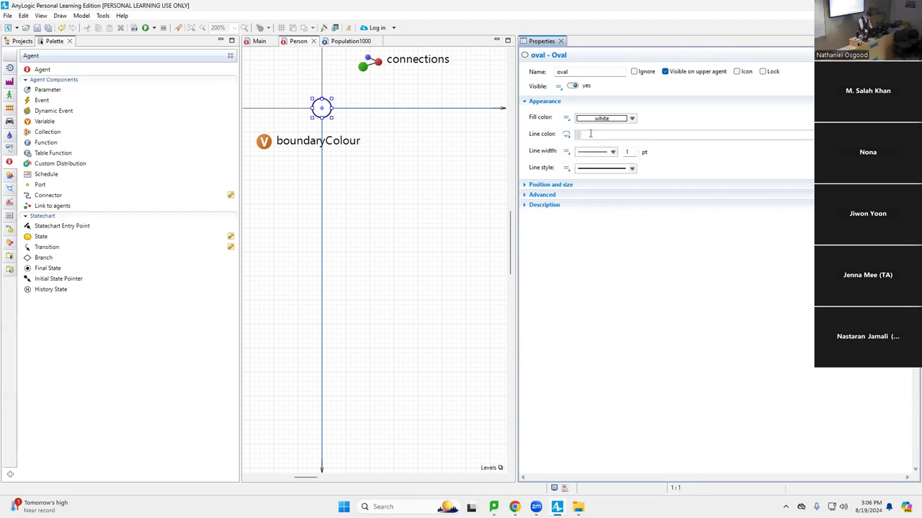
{"action": "type", "text": "boundaryColour"}
{"action": "key", "text": "ctrl+s"}
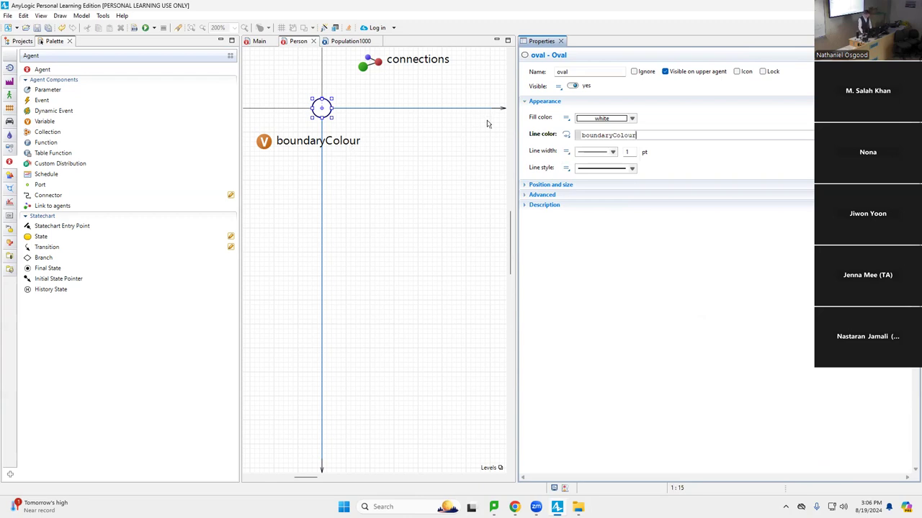
{"action": "key", "text": "ctrl+s"}
{"action": "left_click", "coordinate": [612, 152]}
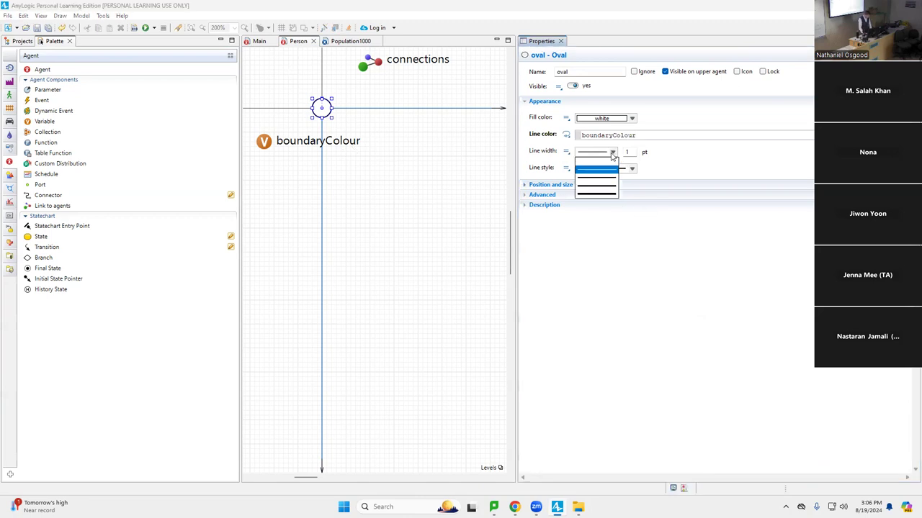
{"action": "left_click", "coordinate": [612, 194]}
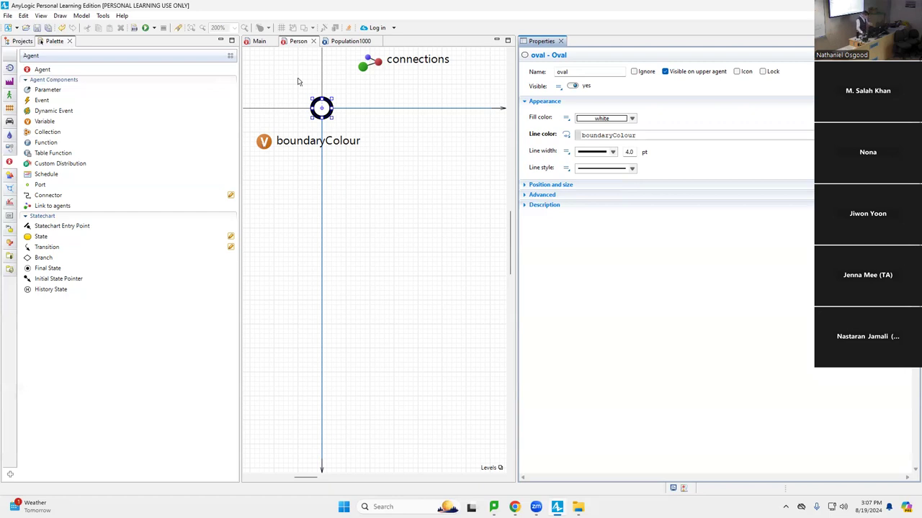
Switch the oval's line color to its static value and back to the dynamic boundaryColour expression
{"action": "left_click", "coordinate": [567, 135]}
{"action": "left_click", "coordinate": [566, 136]}
{"action": "left_click", "coordinate": [566, 135]}
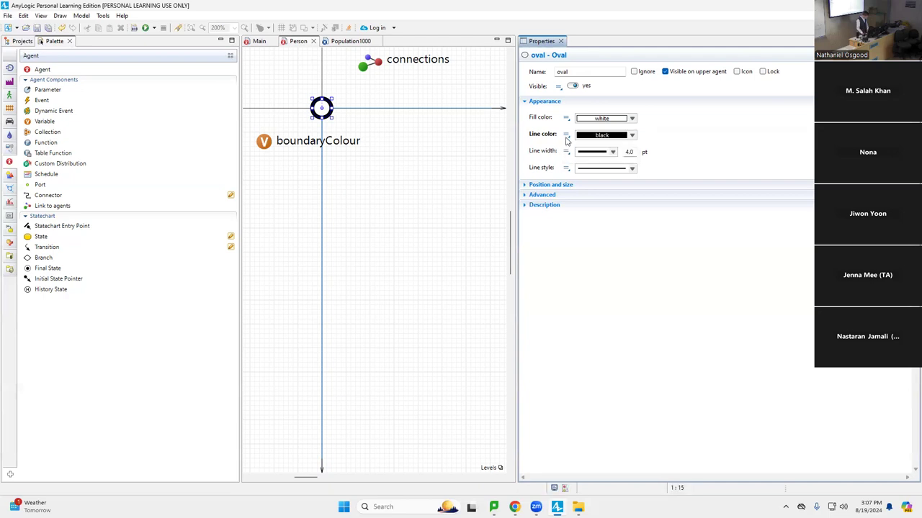
{"action": "left_click", "coordinate": [567, 137]}
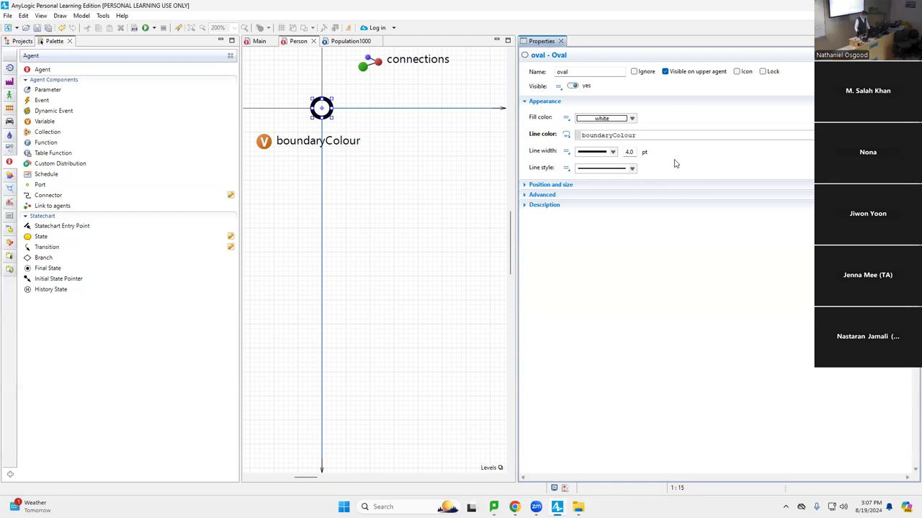
Run the Baseline experiment, examine the outlines of the Person ovals in the population, and close the run
{"action": "left_click", "coordinate": [22, 41]}
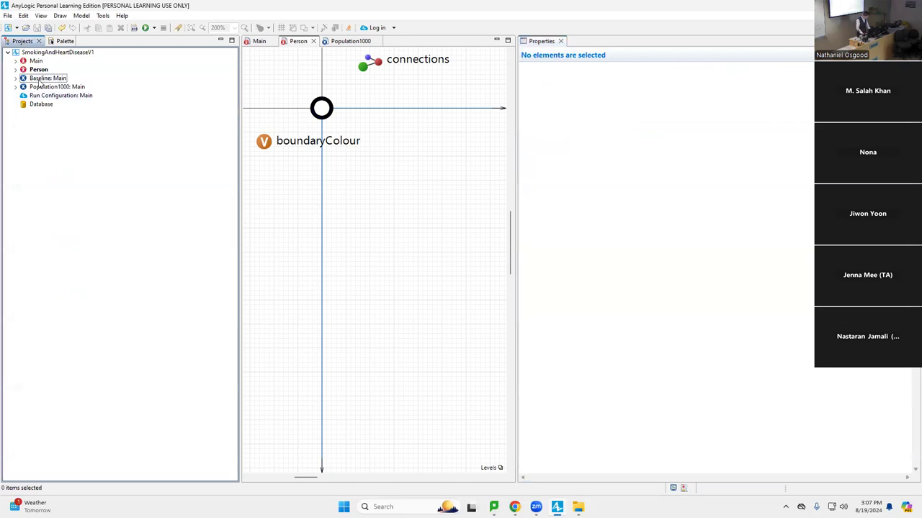
{"action": "left_click", "coordinate": [40, 79]}
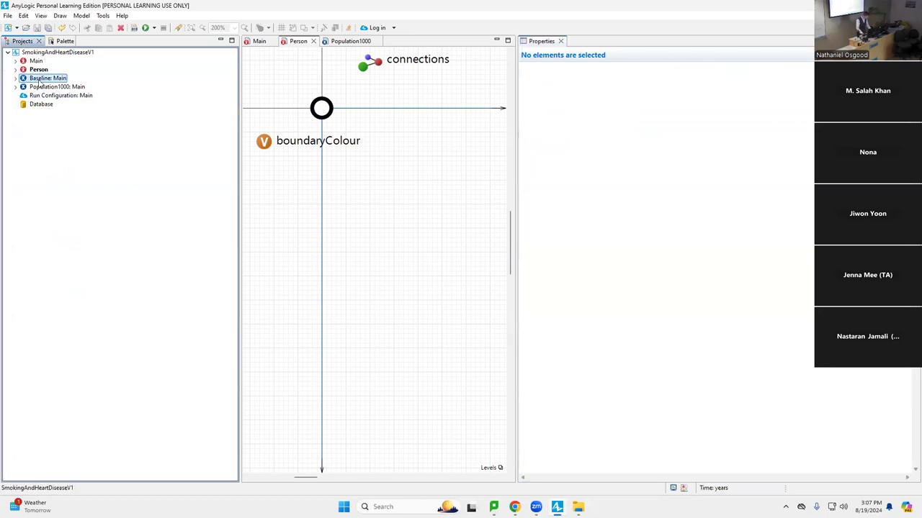
{"action": "right_click", "coordinate": [39, 79]}
{"action": "left_click", "coordinate": [70, 228]}
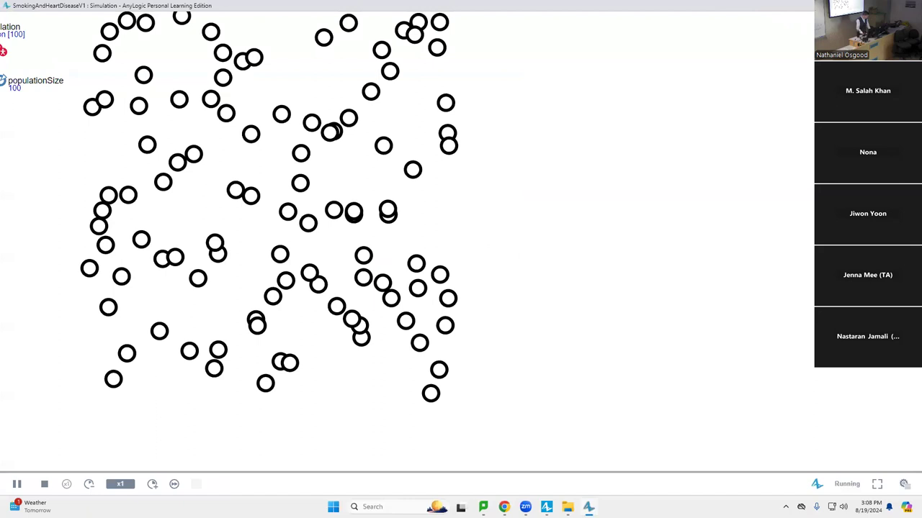
{"action": "left_click", "coordinate": [910, 5]}
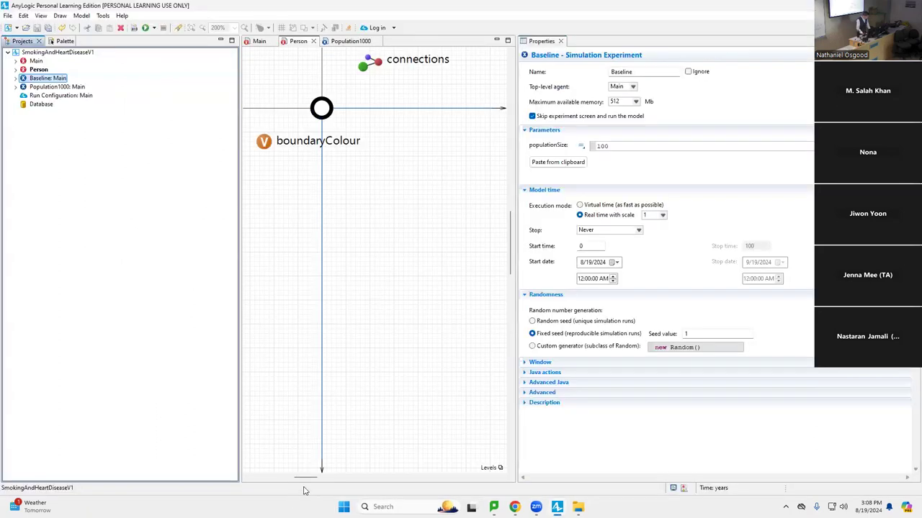
Set the entry action of the HealthyHeart state in the Person statechart to "boundaryColour = green;"
{"action": "left_click_drag", "start_coordinate": [308, 477], "coordinate": [365, 476]}
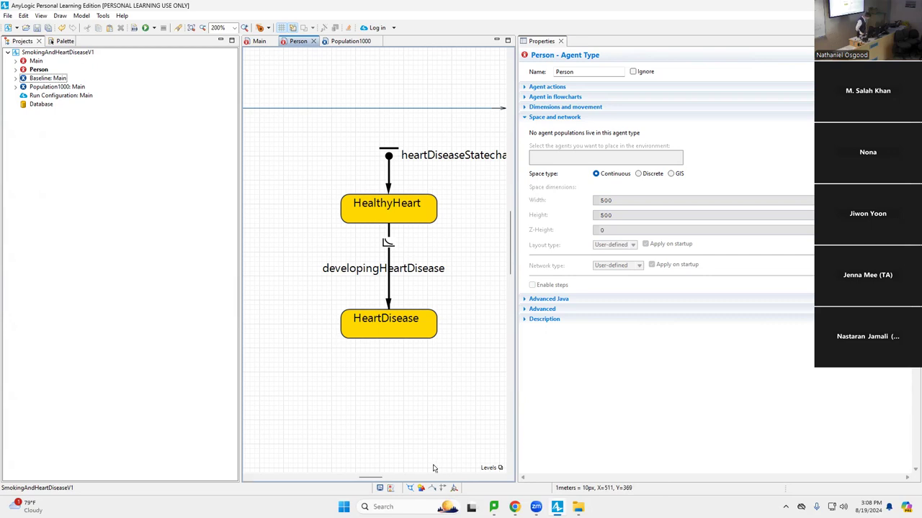
{"action": "left_click_drag", "start_coordinate": [378, 477], "coordinate": [311, 486]}
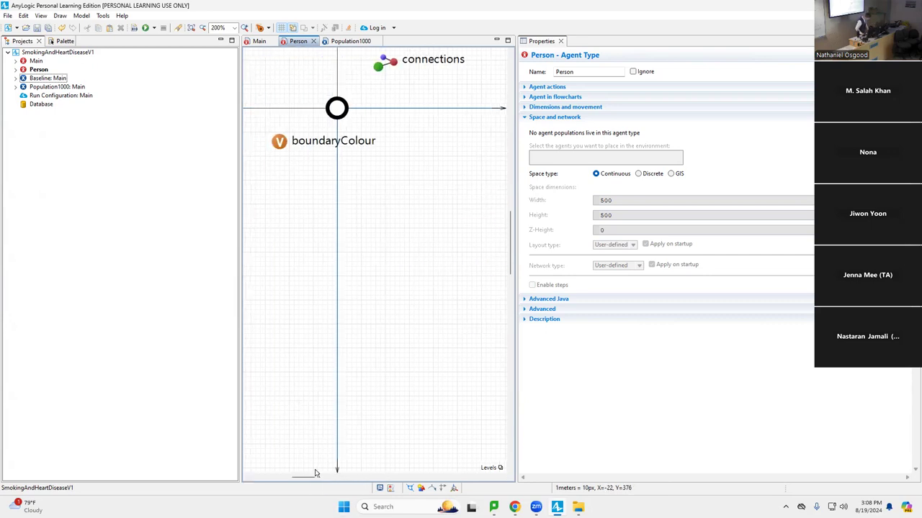
{"action": "left_click_drag", "start_coordinate": [314, 478], "coordinate": [377, 480]}
{"action": "left_click", "coordinate": [428, 216]}
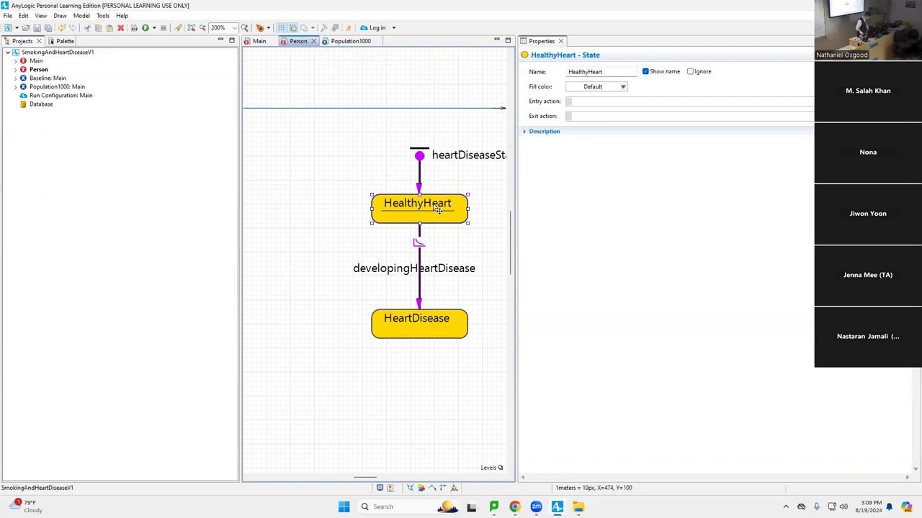
{"action": "left_click", "coordinate": [581, 101]}
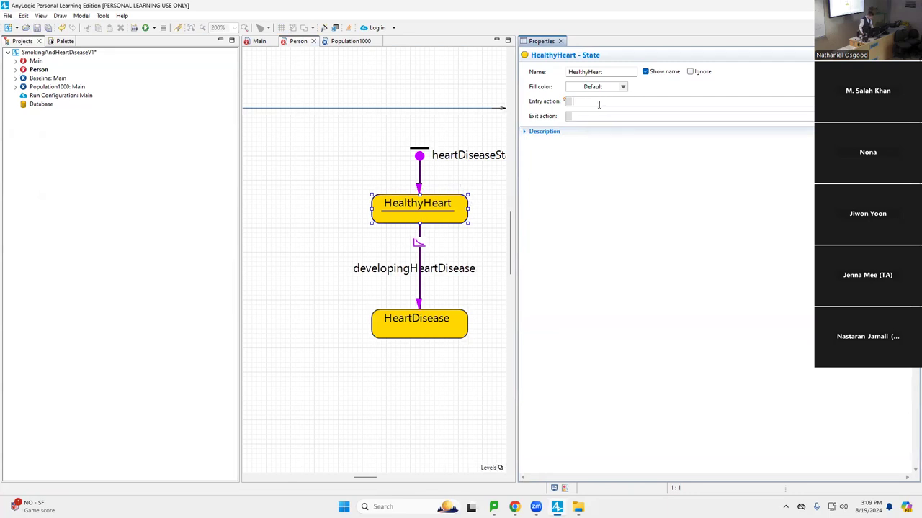
{"action": "type", "text": "boundary"}
{"action": "type", "text": "ryColour"}
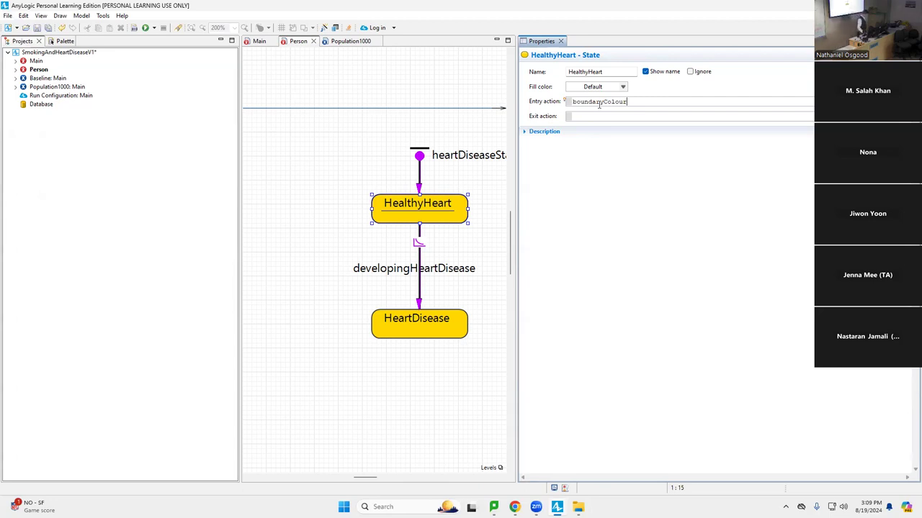
{"action": "type", "text": "= "}
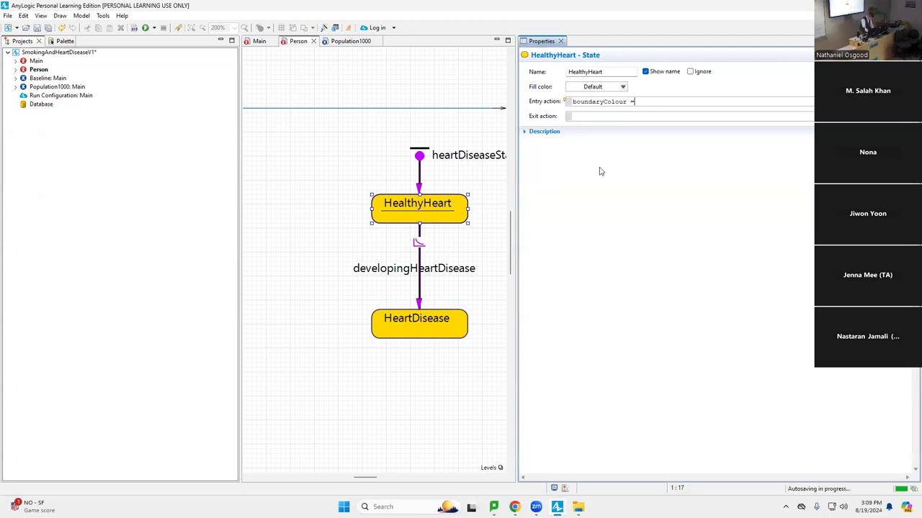
{"action": "type", "text": "green"}
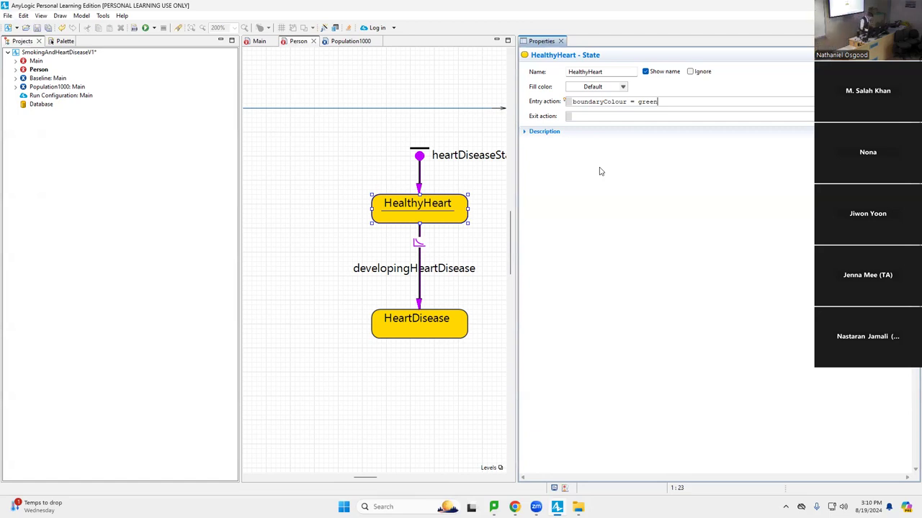
{"action": "type", "text": ";"}
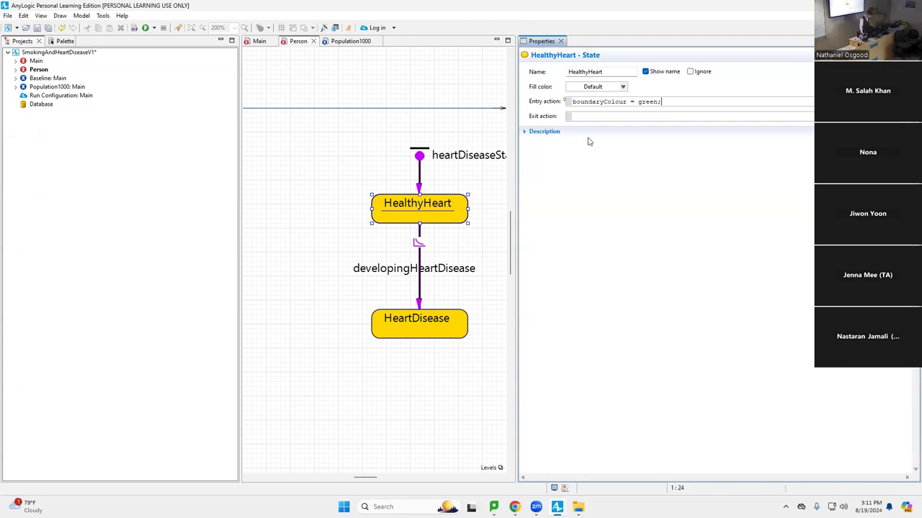
Copy the HealthyHeart state's complete entry action into the entry action of the HeartDisease state
{"action": "key", "text": "ctrl+shift+Left"}
{"action": "key", "text": "ctrl+shift+Left"}
{"action": "key", "text": "ctrl+shift+Left"}
{"action": "key", "text": "ctrl+shift+Left"}
{"action": "key", "text": "ctrl+shift+Left"}
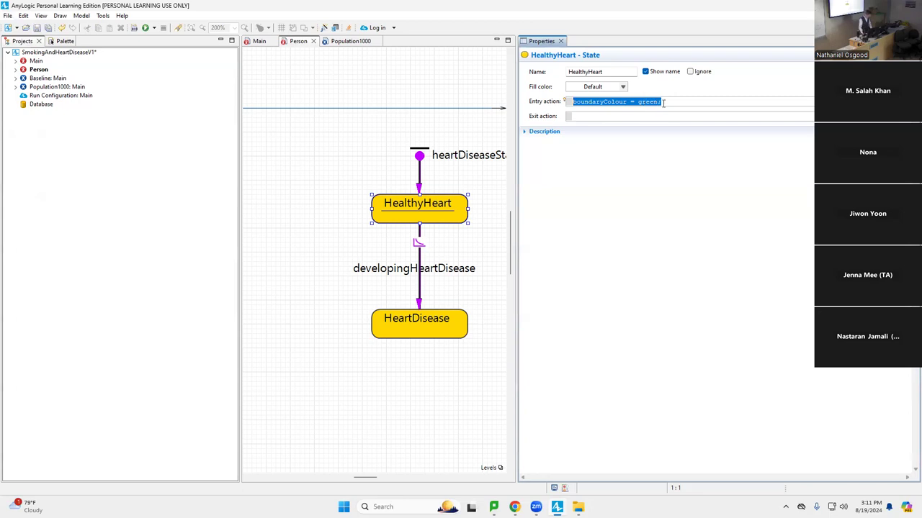
{"action": "right_click", "coordinate": [626, 102]}
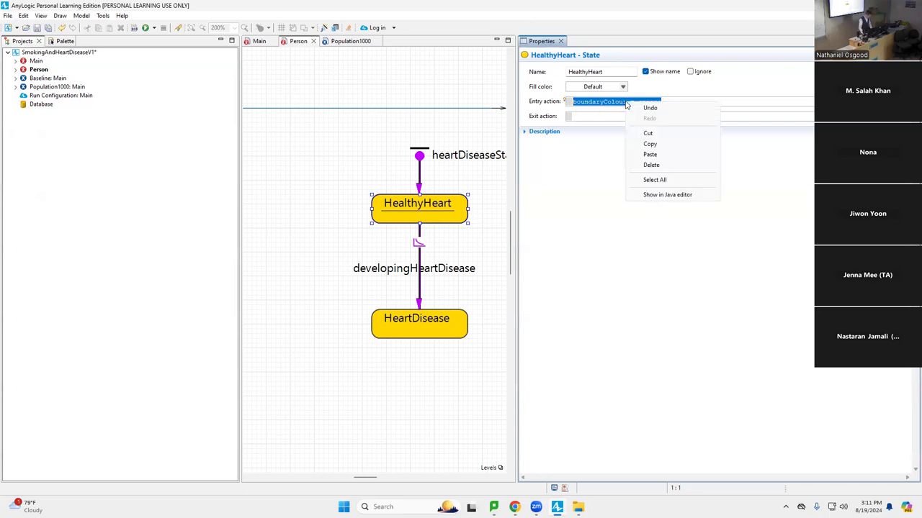
{"action": "left_click", "coordinate": [648, 144]}
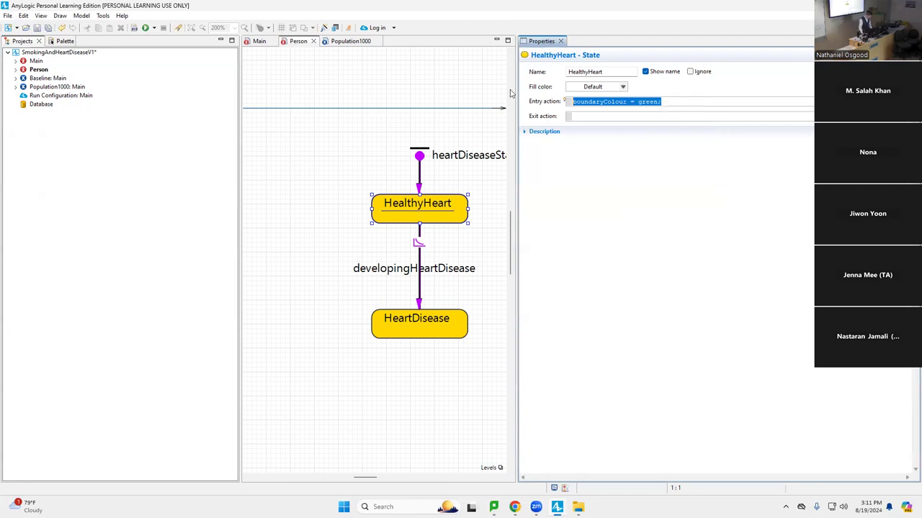
{"action": "left_click", "coordinate": [21, 15]}
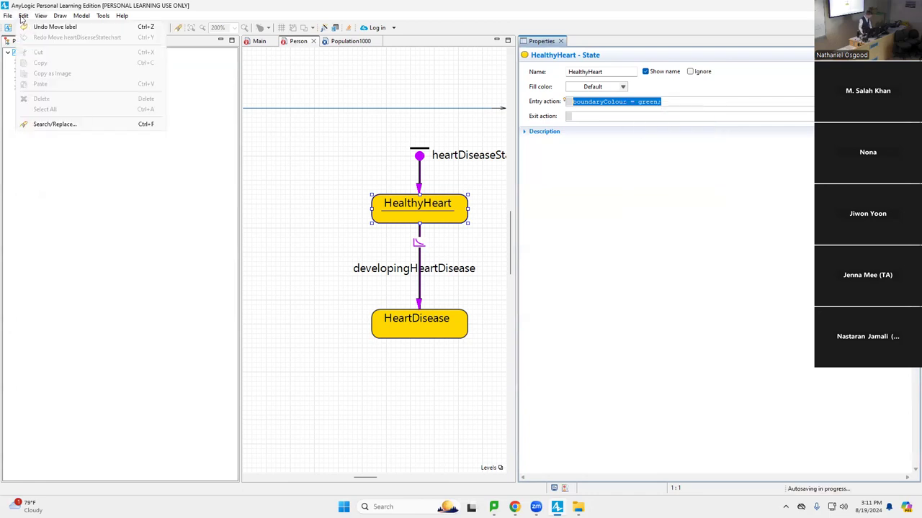
{"action": "left_click", "coordinate": [539, 152]}
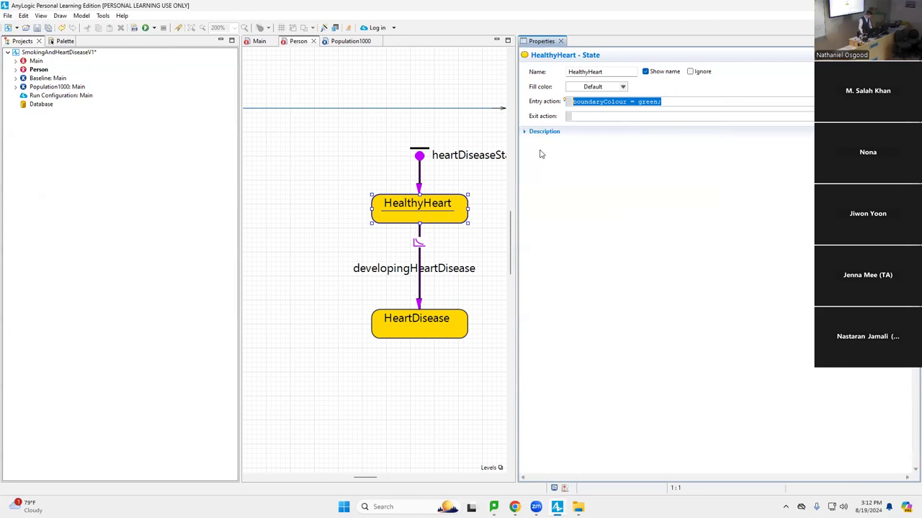
{"action": "left_click", "coordinate": [420, 321]}
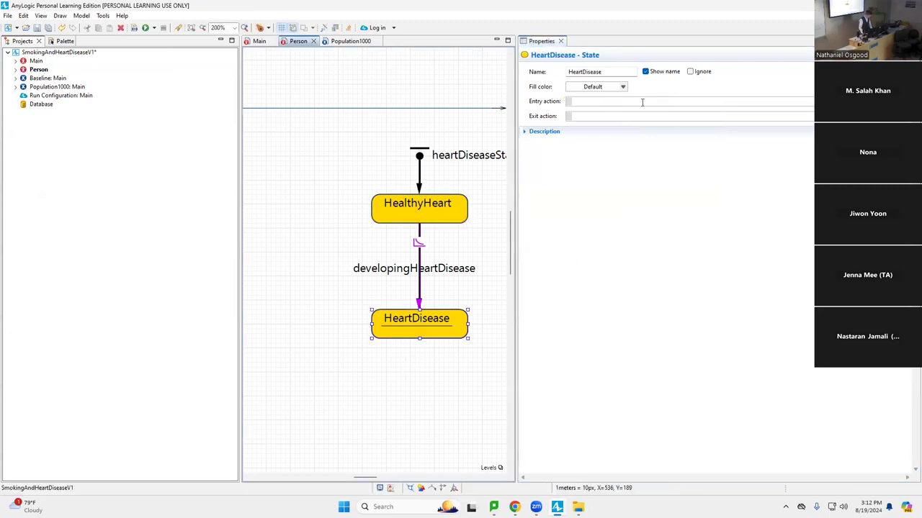
{"action": "left_click", "coordinate": [618, 102]}
{"action": "key", "text": "ctrl+v"}
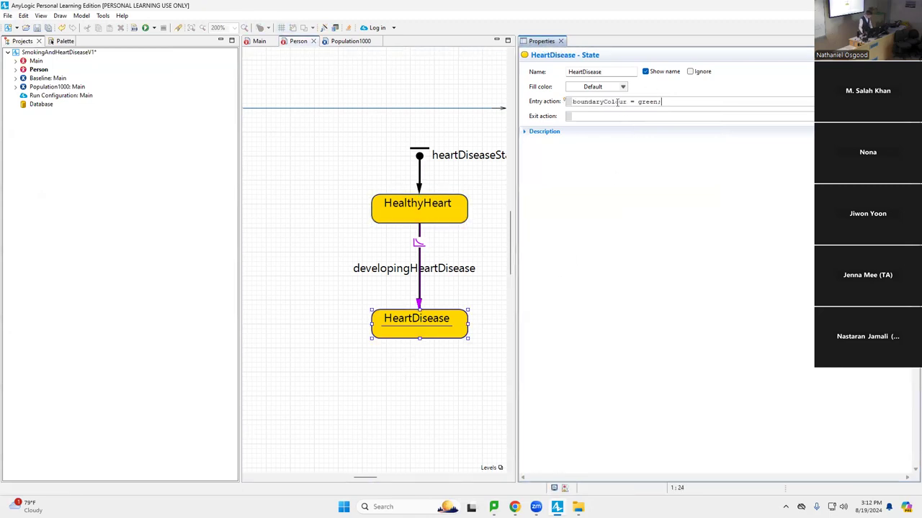
Change the color in the HeartDisease state's entry action to red and save the model
{"action": "key", "text": "Left"}
{"action": "key", "text": "ctrl+shift+Left"}
{"action": "type", "text": "red"}
{"action": "key", "text": "ctrl+s"}
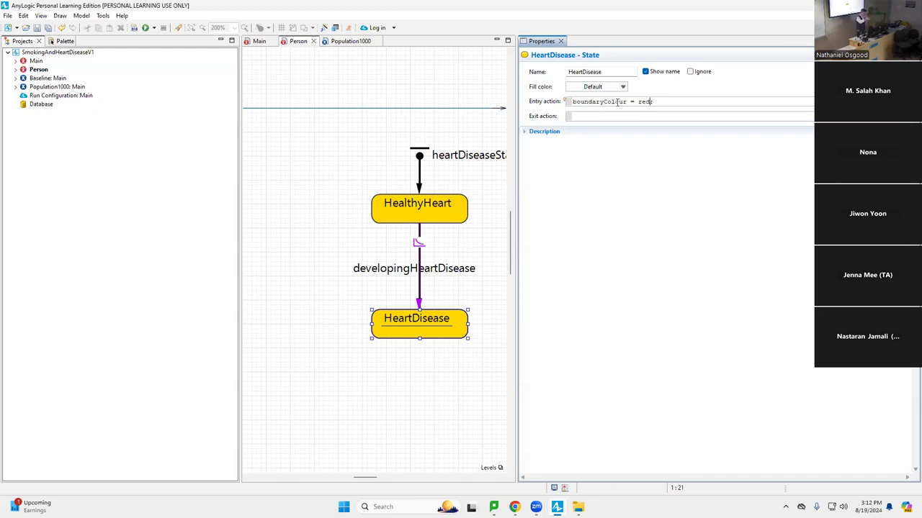
{"action": "key", "text": "ctrl+s"}
Run the Baseline experiment, speed the simulation up to x500 while watching the Person outline colors, and close the run
{"action": "left_click", "coordinate": [48, 77]}
{"action": "right_click", "coordinate": [61, 78]}
{"action": "left_click", "coordinate": [93, 224]}
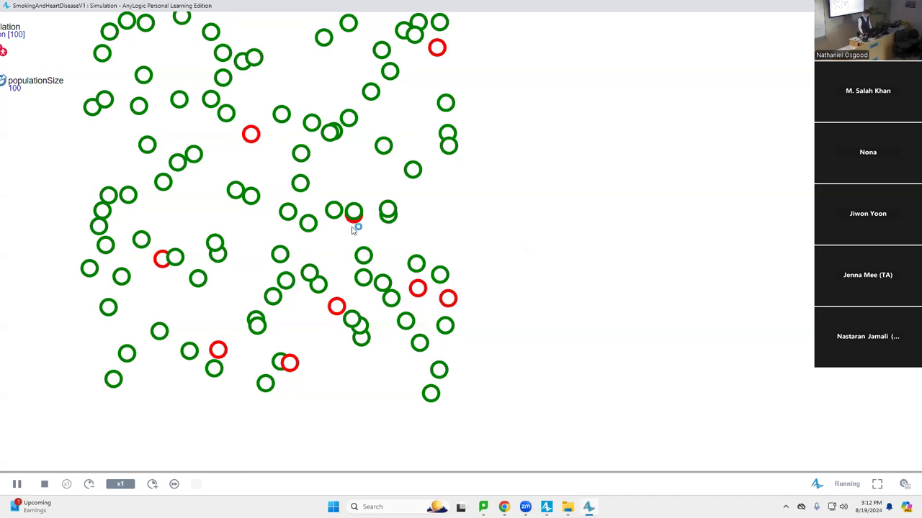
{"action": "left_click", "coordinate": [152, 487]}
{"action": "left_click", "coordinate": [152, 487]}
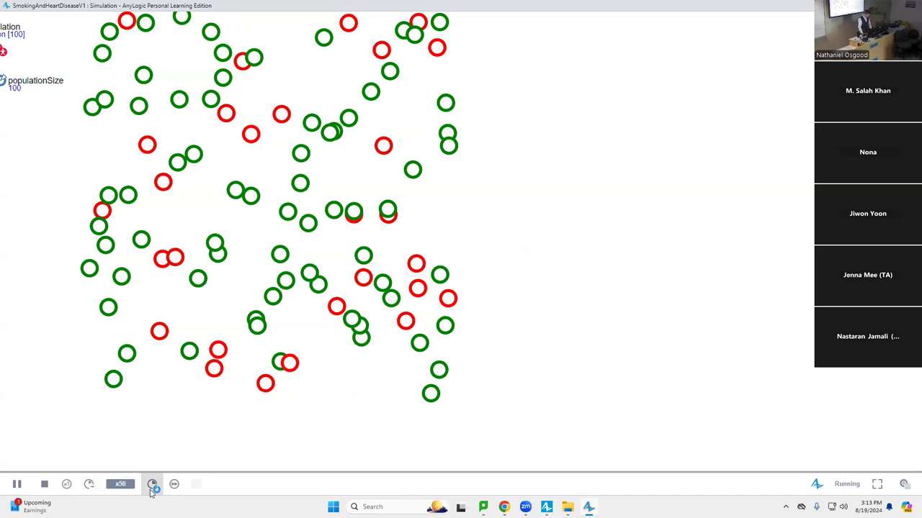
{"action": "left_click", "coordinate": [152, 487]}
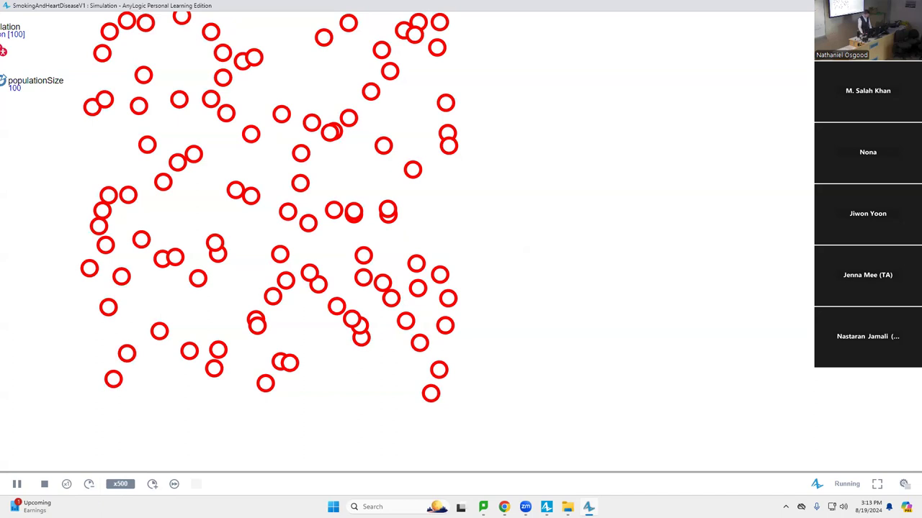
{"action": "key", "text": "alt+F4"}
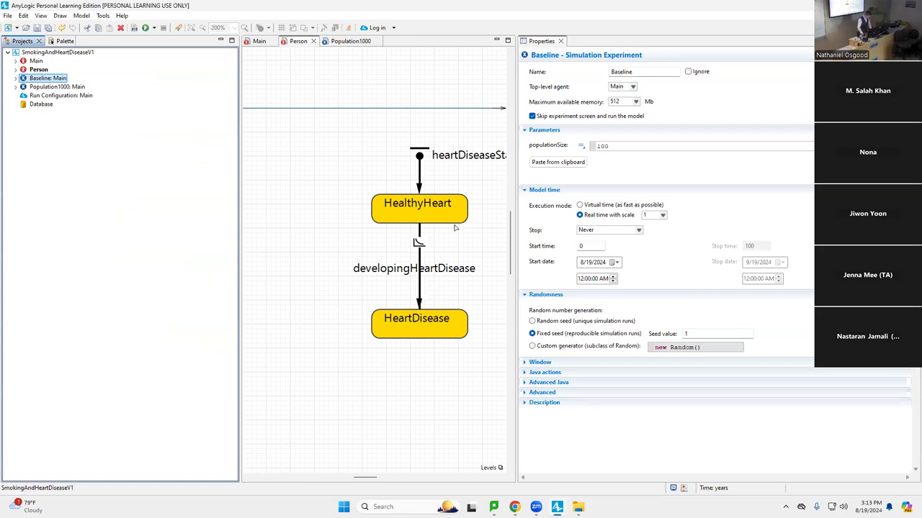
Change the developingHeartDisease transition's trigger to Timeout with a timeout of 100
{"action": "left_click", "coordinate": [419, 243]}
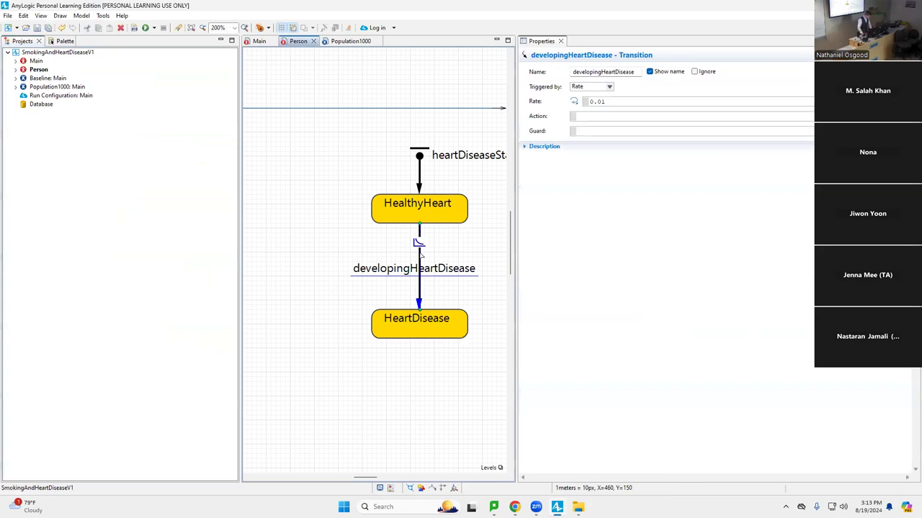
{"action": "left_click", "coordinate": [614, 104]}
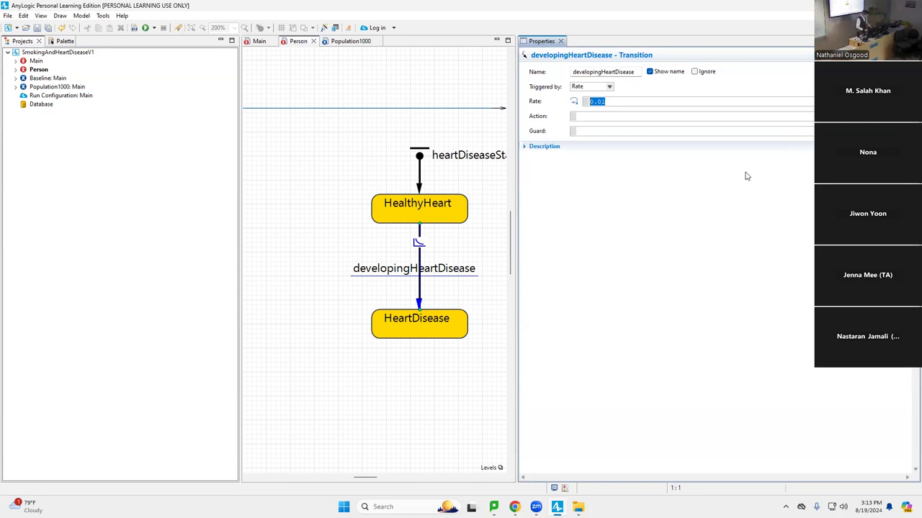
{"action": "left_click", "coordinate": [591, 86]}
{"action": "left_click", "coordinate": [579, 95]}
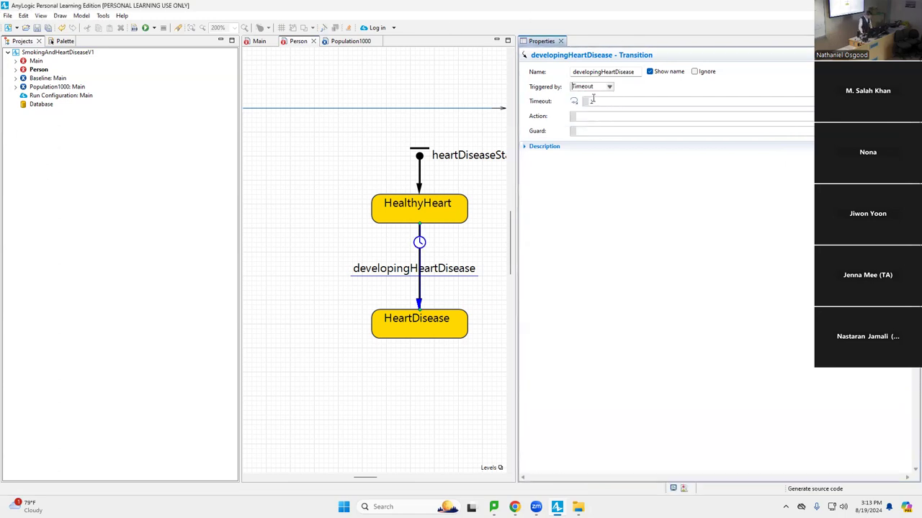
{"action": "type", "text": "00"}
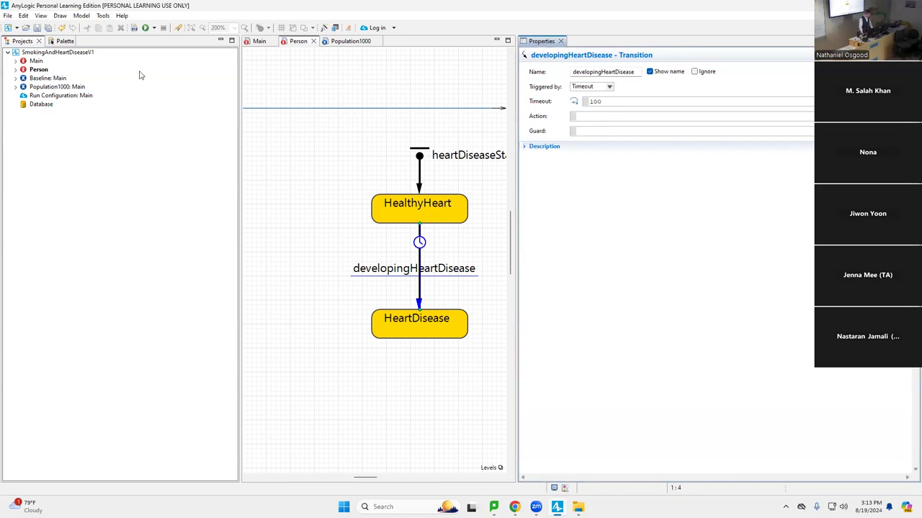
Run the Baseline experiment with the timeout-triggered transition
{"action": "right_click", "coordinate": [41, 80]}
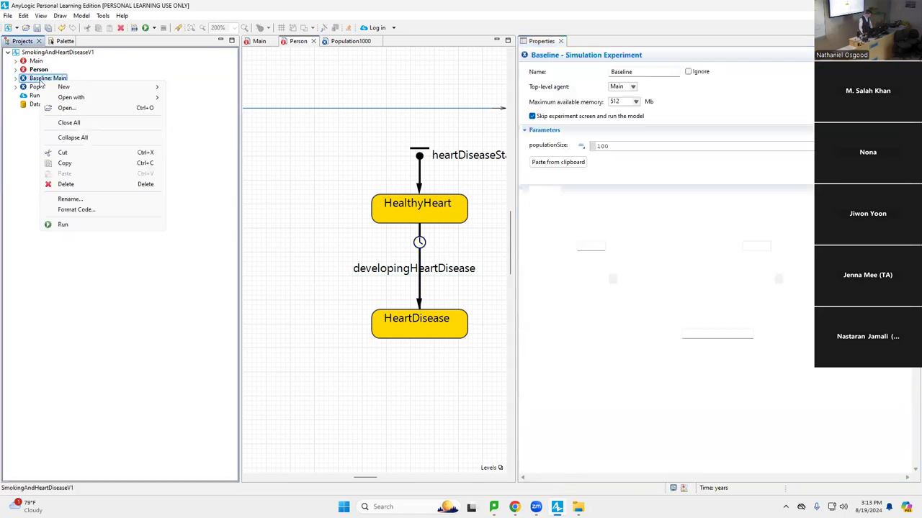
Run the Baseline experiment with the developer panel shown, speed it up to x5, and close the simulation window
{"action": "left_click", "coordinate": [90, 222]}
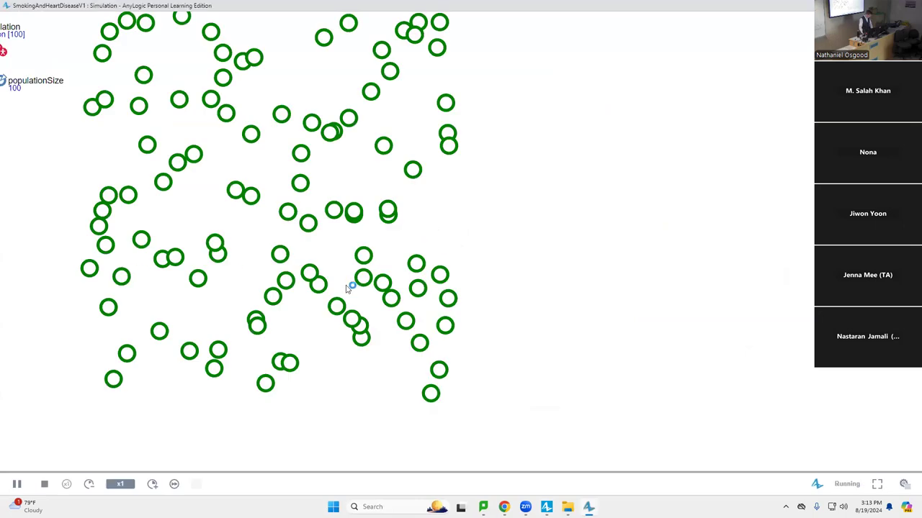
{"action": "left_click", "coordinate": [904, 484]}
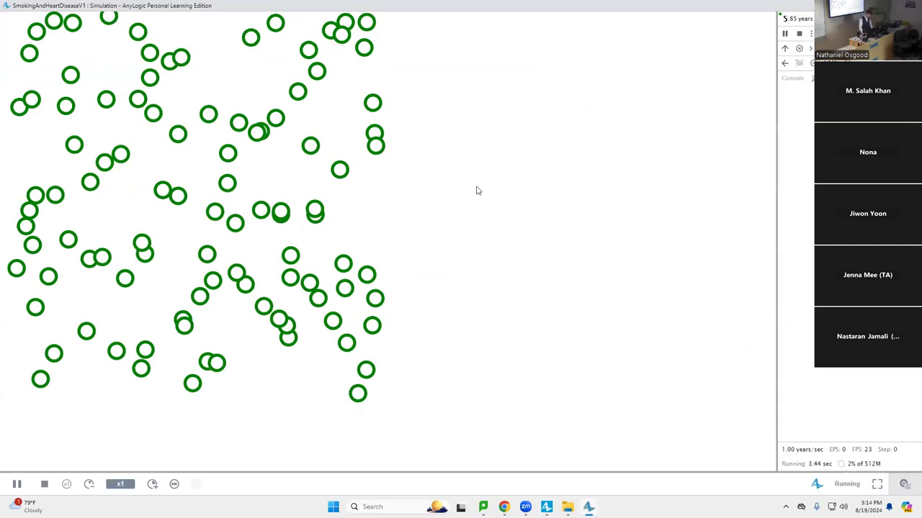
{"action": "left_click", "coordinate": [153, 484]}
{"action": "left_click", "coordinate": [154, 484]}
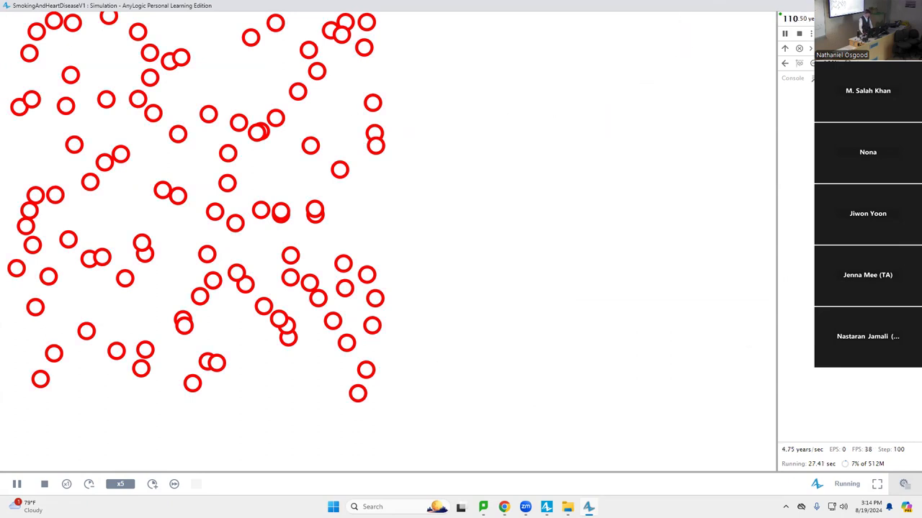
{"action": "left_click", "coordinate": [908, 5]}
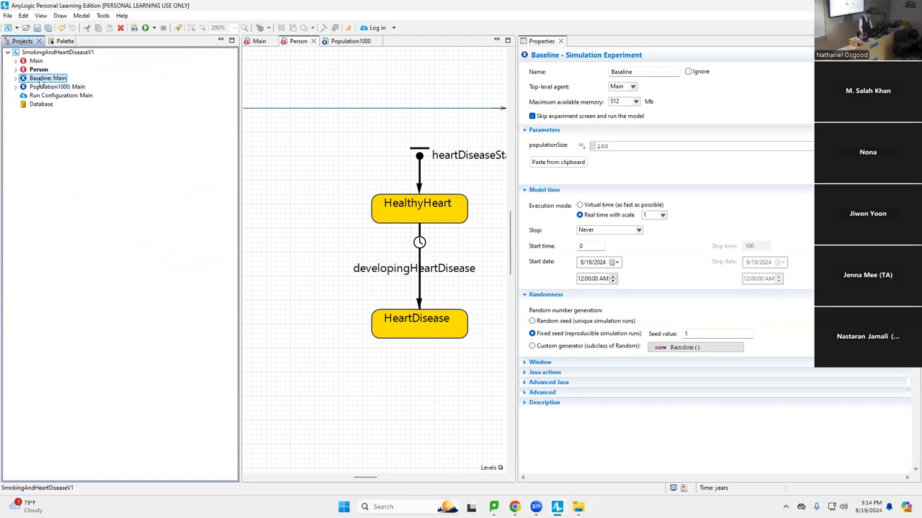
Change the developingHeartDisease transition's trigger to Rate with a value of 0.01 and save the model
{"action": "left_click", "coordinate": [420, 243]}
{"action": "left_click", "coordinate": [419, 243]}
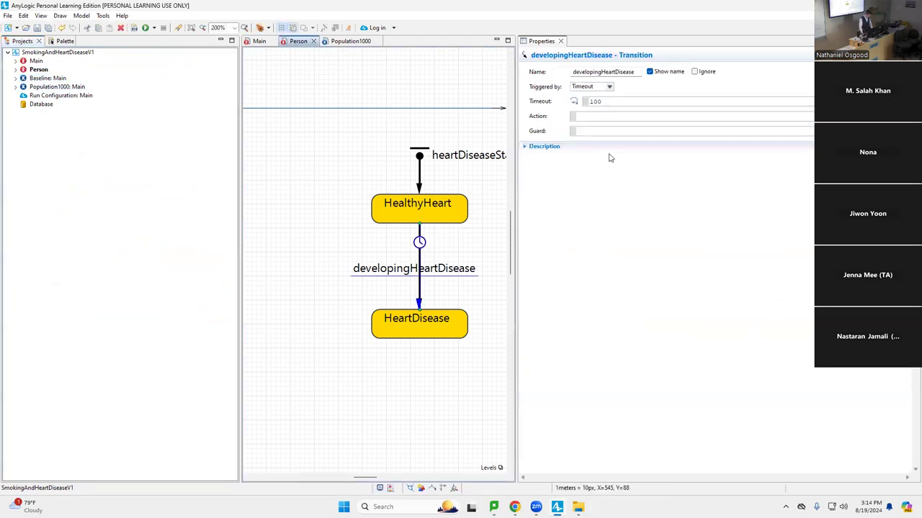
{"action": "left_click", "coordinate": [610, 86]}
{"action": "left_click", "coordinate": [610, 85]}
{"action": "left_click", "coordinate": [610, 85]}
{"action": "left_click", "coordinate": [611, 86]}
{"action": "left_click", "coordinate": [597, 99]}
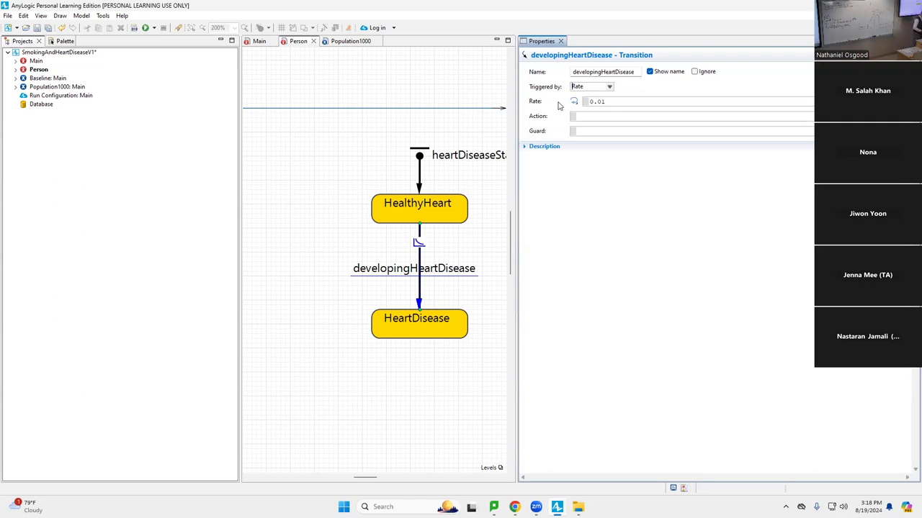
{"action": "key", "text": "ctrl+s"}
Examine the SmokingAndHeartDiseaseV1 model's properties, including its time units and the advanced package and file settings
{"action": "left_click_drag", "start_coordinate": [368, 478], "coordinate": [359, 477]}
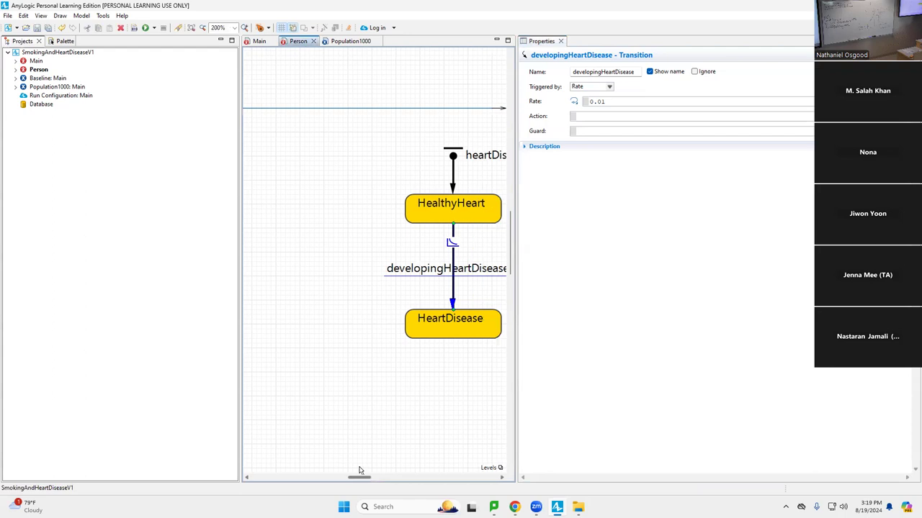
{"action": "left_click", "coordinate": [57, 53]}
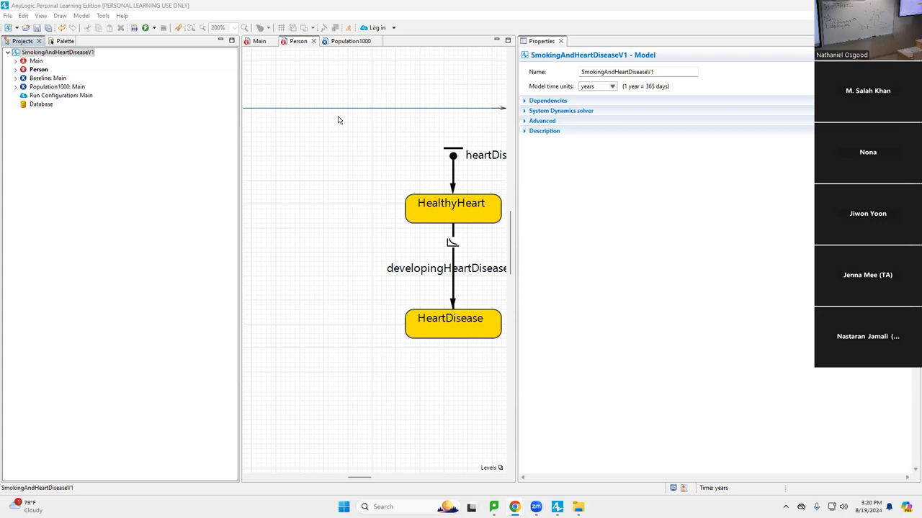
{"action": "left_click", "coordinate": [55, 52]}
{"action": "left_click", "coordinate": [524, 102]}
{"action": "left_click", "coordinate": [524, 102]}
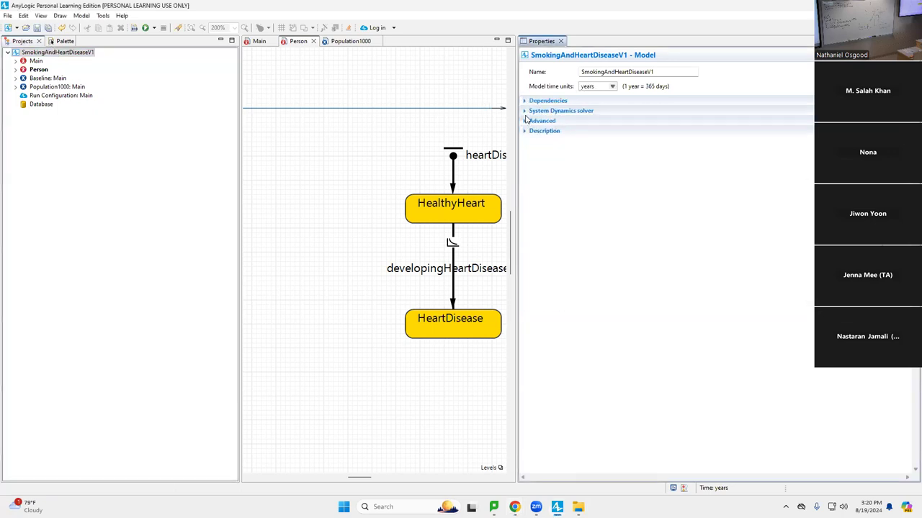
{"action": "left_click", "coordinate": [524, 121]}
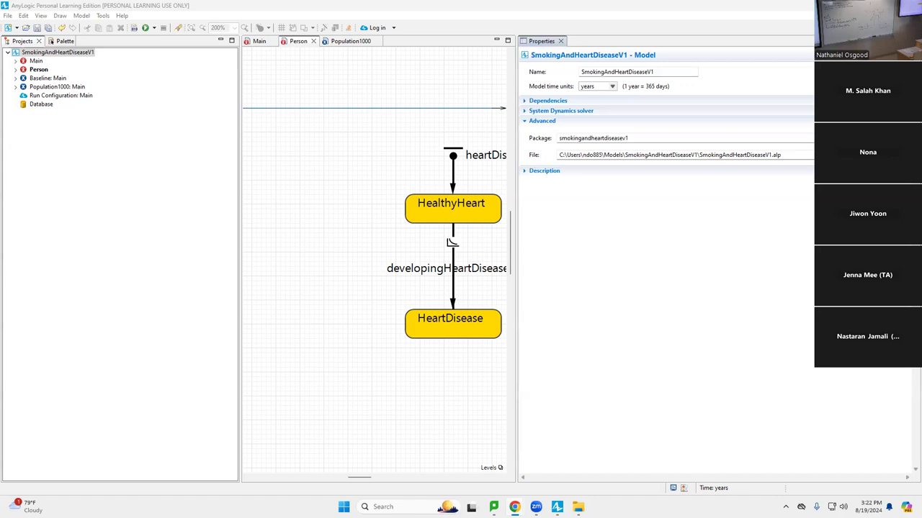
{"action": "key", "text": "alt+Tab"}
Widen the Person diagram's canvas around the empty area beside the heart disease statechart and show the palette of agent components
{"action": "left_click_drag", "start_coordinate": [352, 481], "coordinate": [342, 482]}
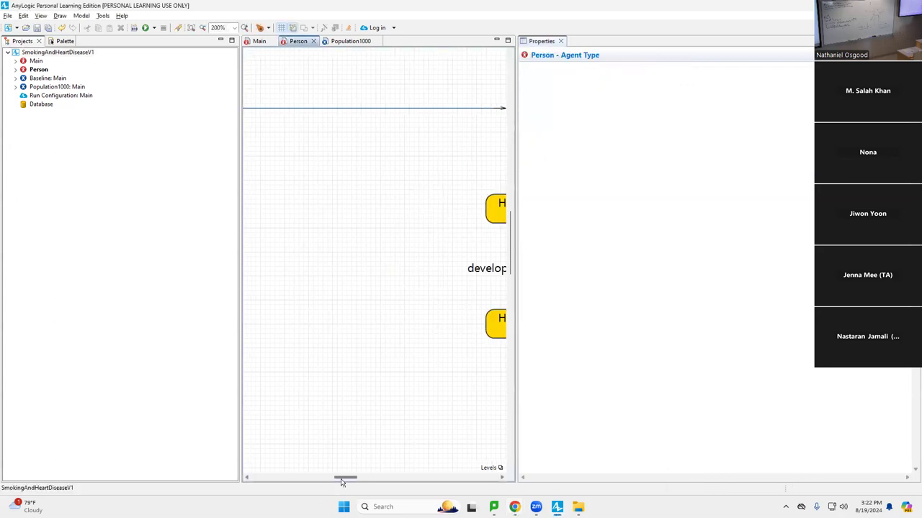
{"action": "left_click_drag", "start_coordinate": [516, 368], "coordinate": [762, 338]}
{"action": "left_click_drag", "start_coordinate": [504, 478], "coordinate": [442, 478]}
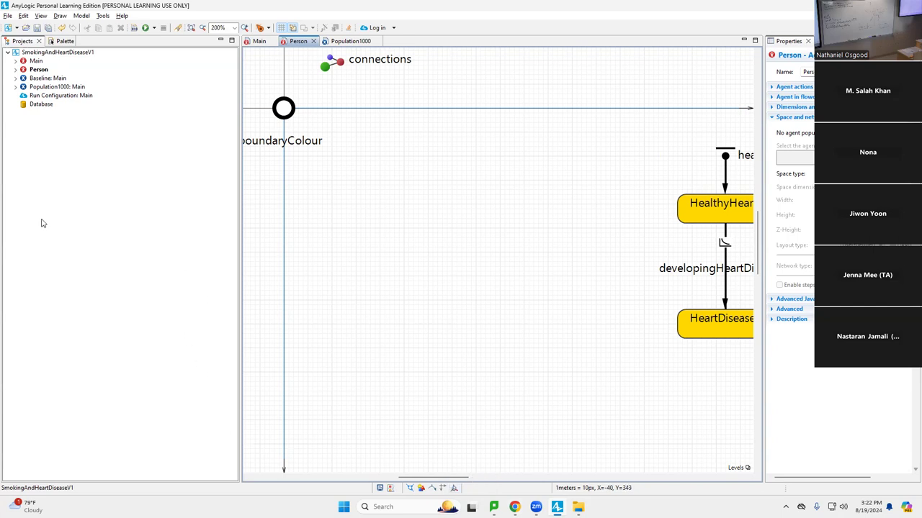
{"action": "left_click", "coordinate": [61, 41]}
{"action": "left_click_drag", "start_coordinate": [43, 226], "coordinate": [394, 160]}
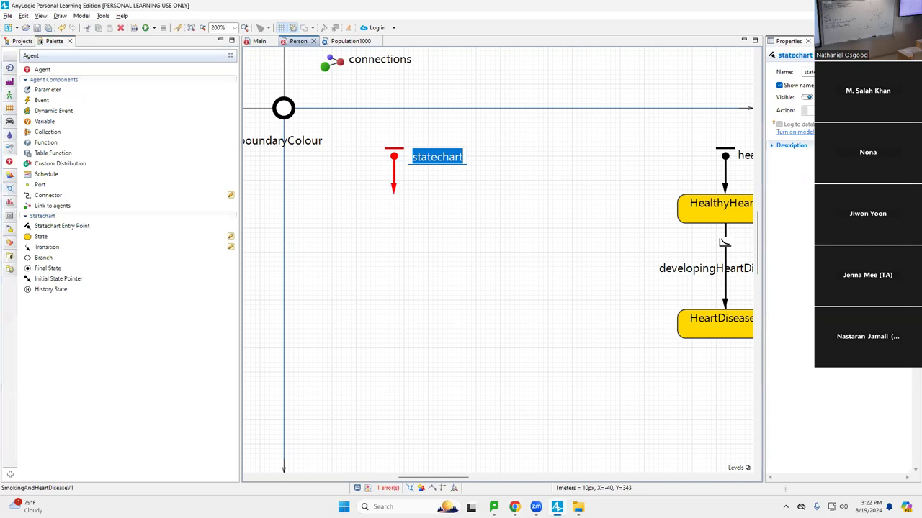
{"action": "left_click", "coordinate": [394, 193]}
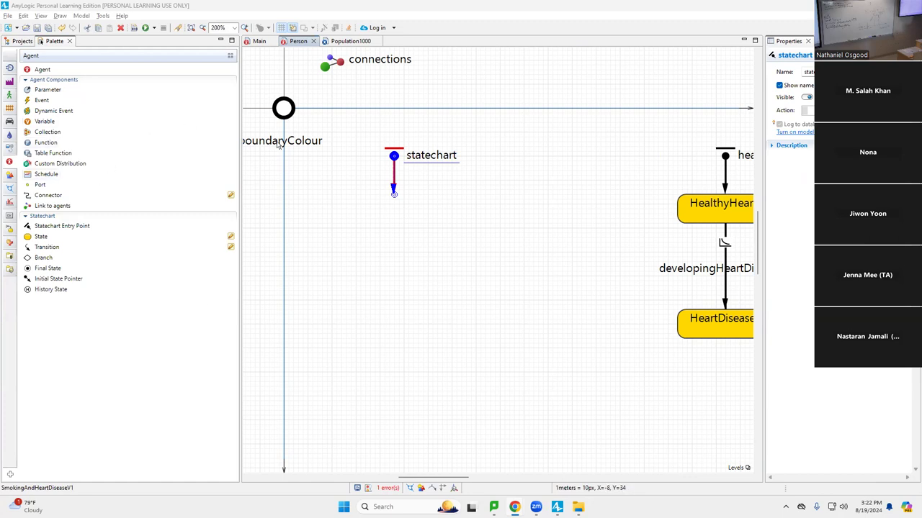
{"action": "left_click", "coordinate": [400, 165]}
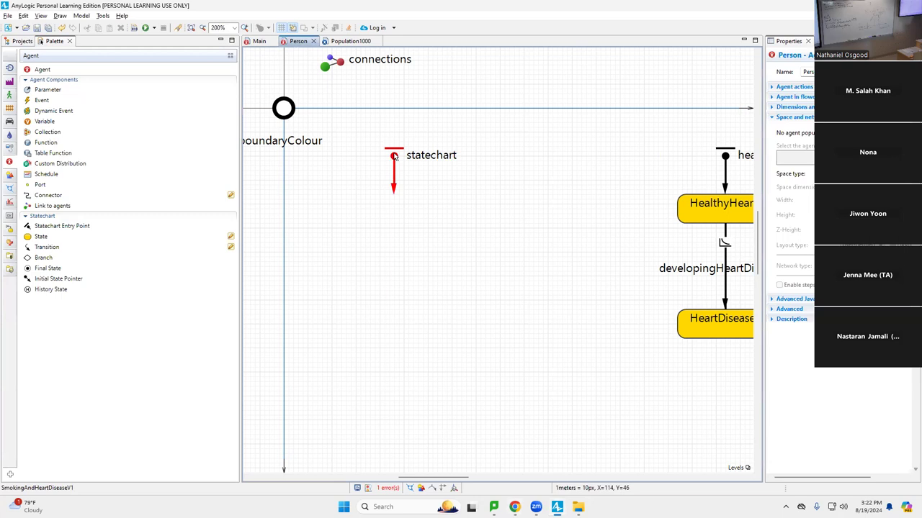
{"action": "left_click", "coordinate": [394, 156]}
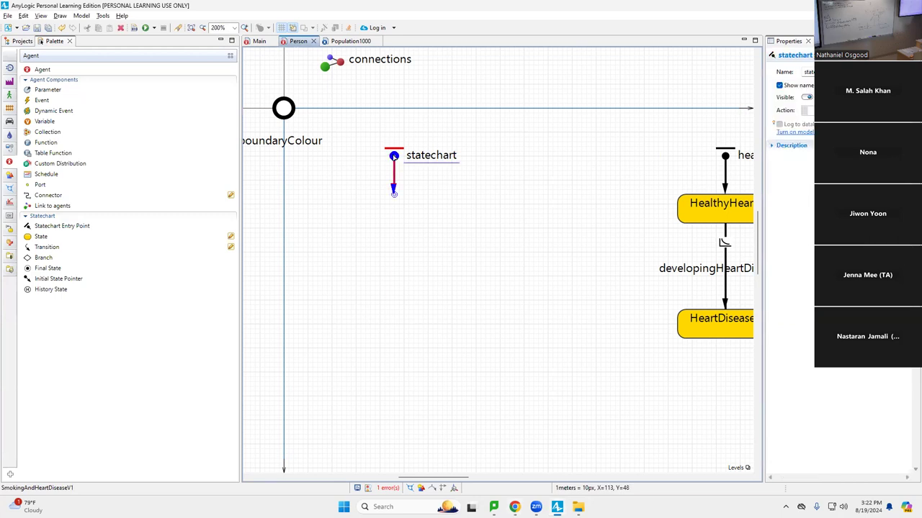
{"action": "key", "text": "Delete"}
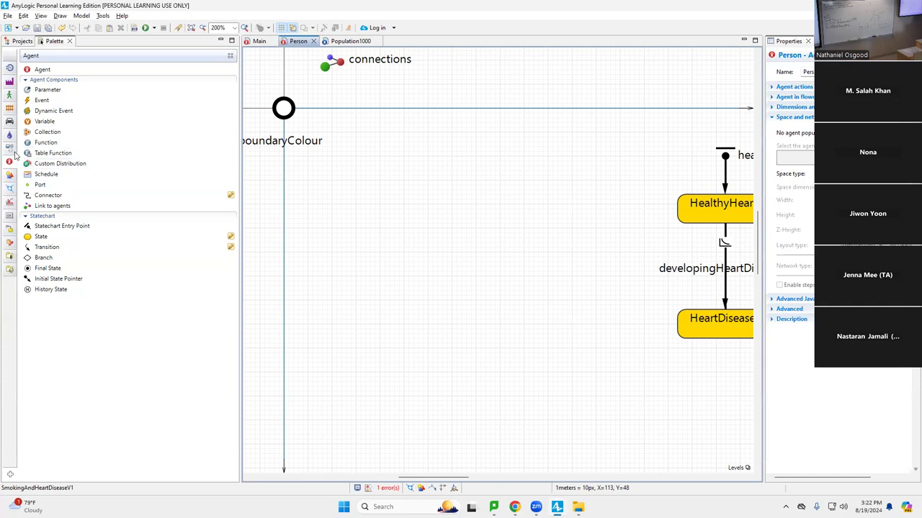
Add a statechart entry point in the empty area of the Person diagram and name it smokingStatechart
{"action": "mouse_move", "coordinate": [10, 149]}
{"action": "left_click_drag", "start_coordinate": [41, 225], "coordinate": [399, 158]}
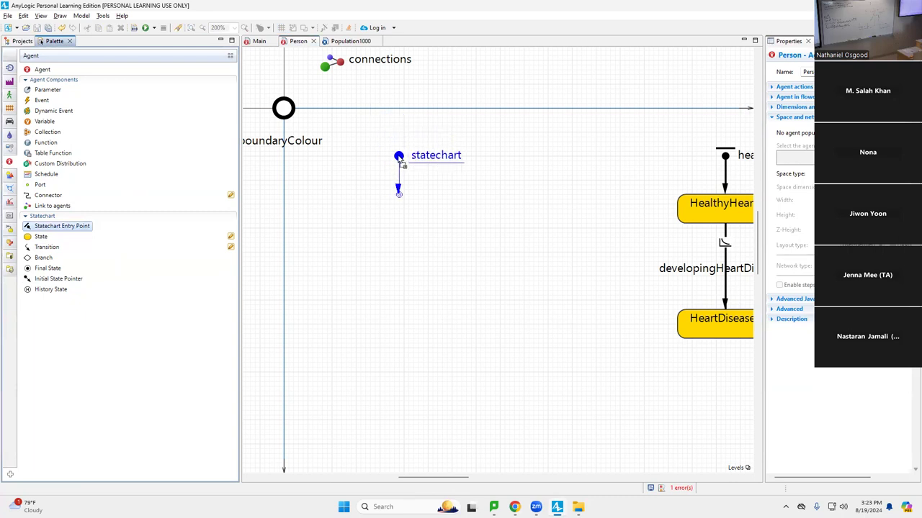
{"action": "left_click_drag", "start_coordinate": [400, 158], "coordinate": [399, 158]}
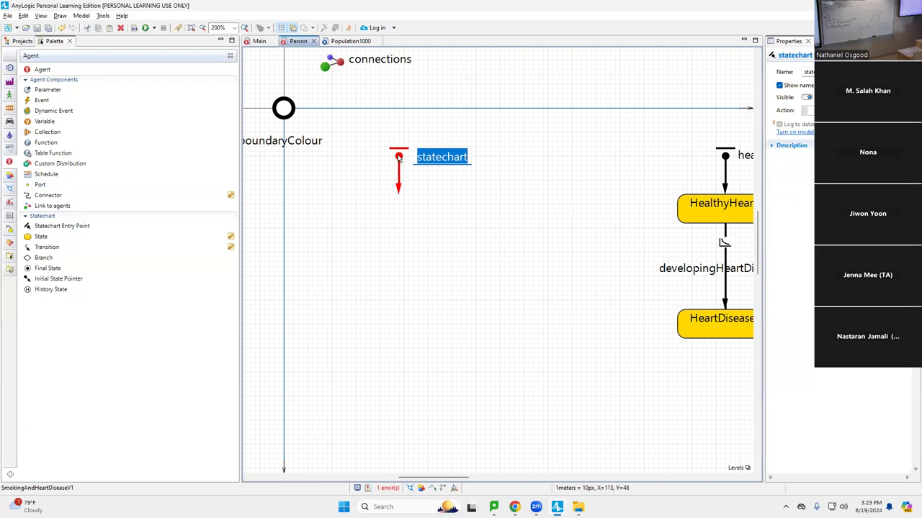
{"action": "type", "text": "S"}
{"action": "key", "text": "BackSpace"}
{"action": "type", "text": "smoking"}
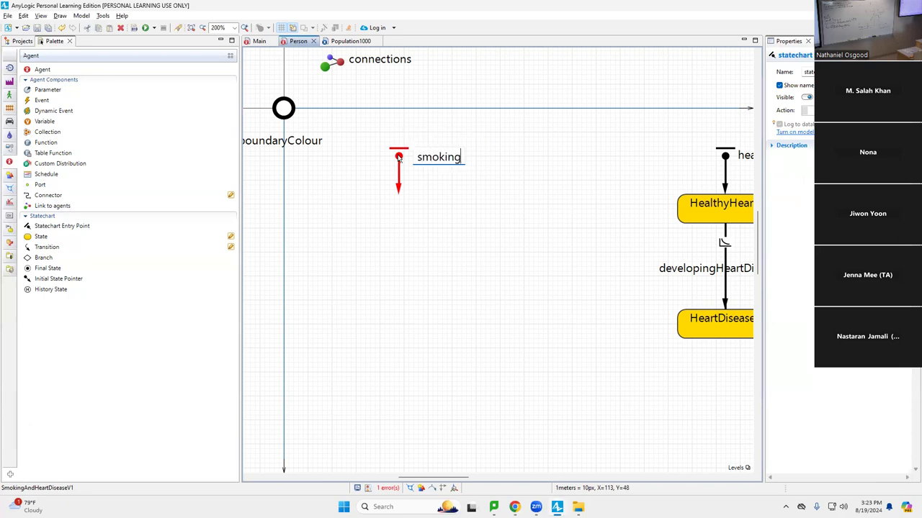
{"action": "type", "text": "Statechart"}
{"action": "key", "text": "Return"}
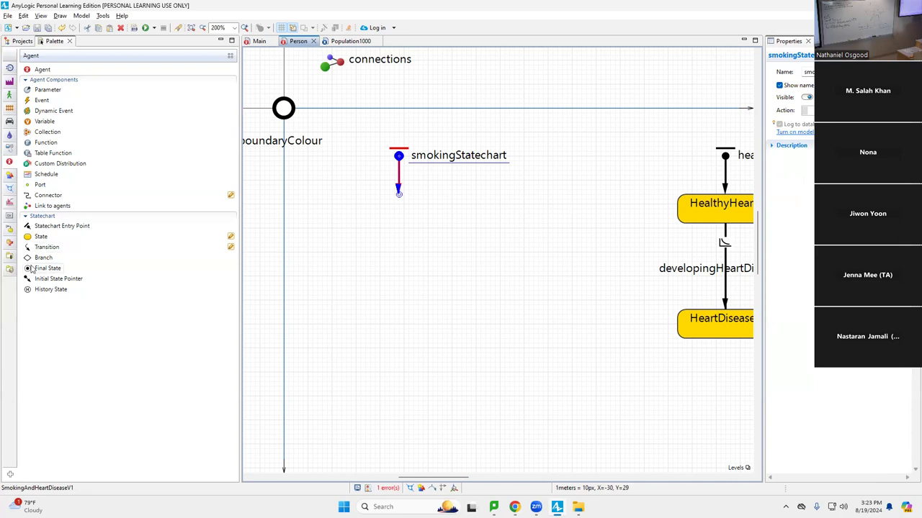
Add a state attached to the arrow of the smokingStatechart entry point and name it NeverSmoker
{"action": "left_click_drag", "start_coordinate": [29, 238], "coordinate": [354, 198]}
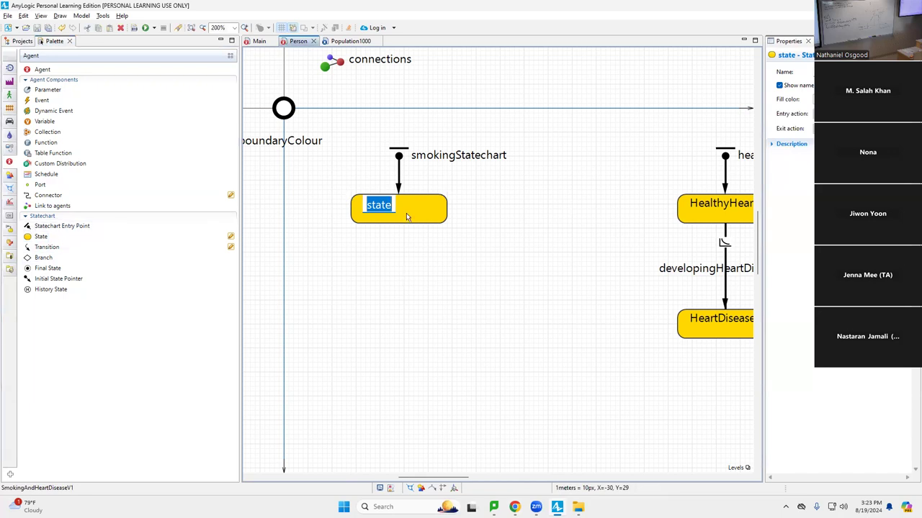
{"action": "key", "text": "Return"}
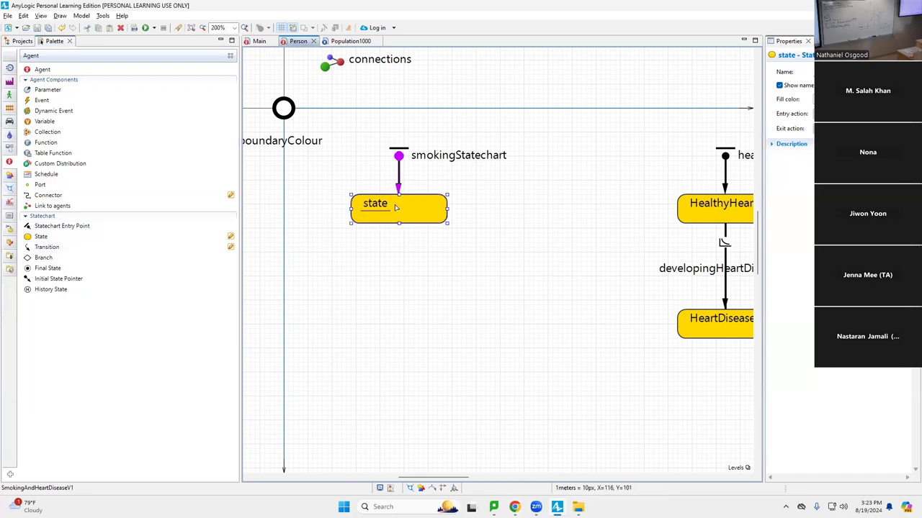
{"action": "double_click", "coordinate": [395, 207]}
{"action": "key", "text": "Return"}
{"action": "double_click", "coordinate": [388, 210]}
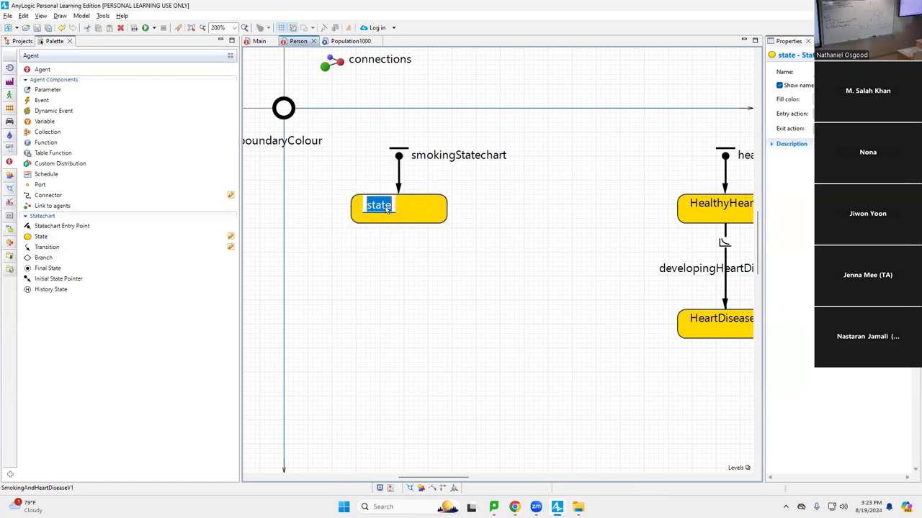
{"action": "type", "text": "NeverSmok"}
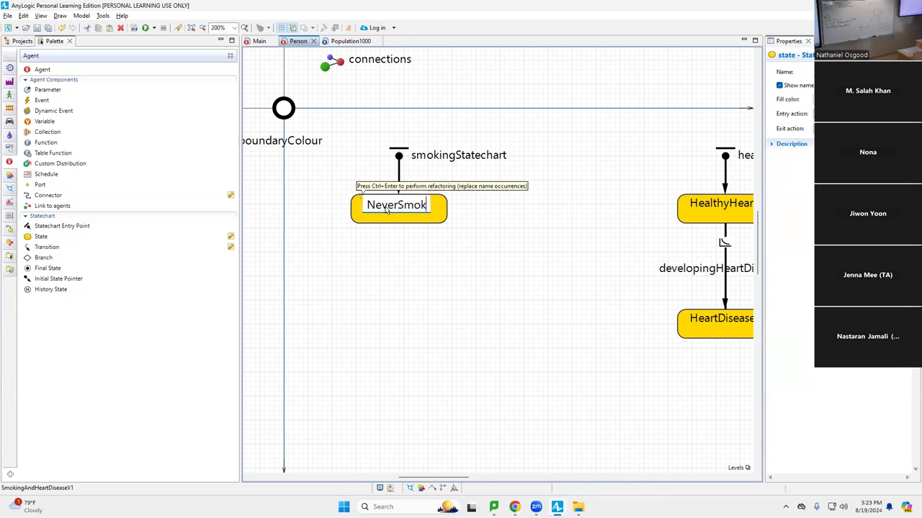
{"action": "type", "text": "er"}
{"action": "key", "text": "Return"}
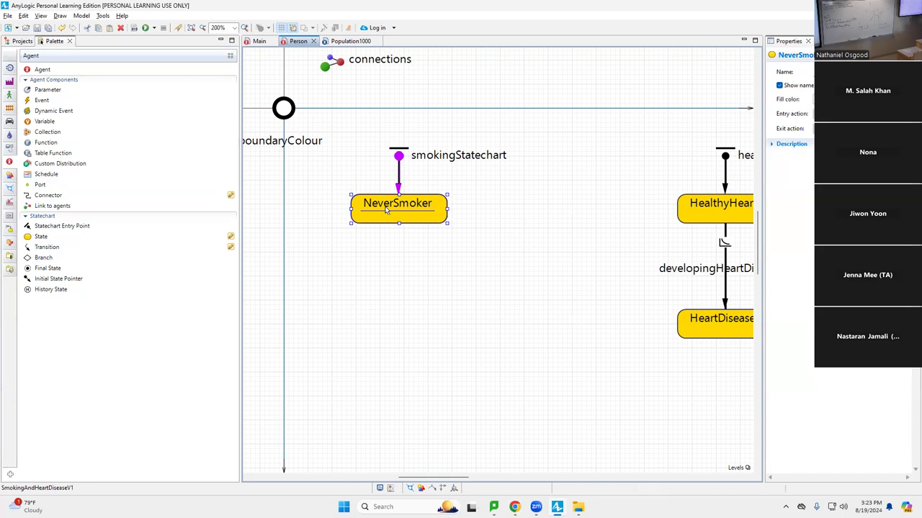
Add a second state below NeverSmoker, aligned with it, and name it CurrentSmoker
{"action": "left_click", "coordinate": [41, 236]}
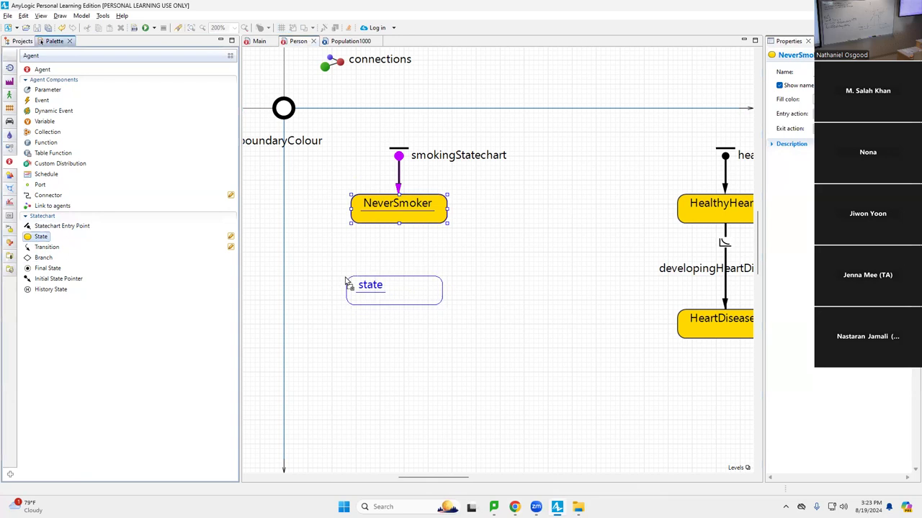
{"action": "left_click", "coordinate": [351, 281]}
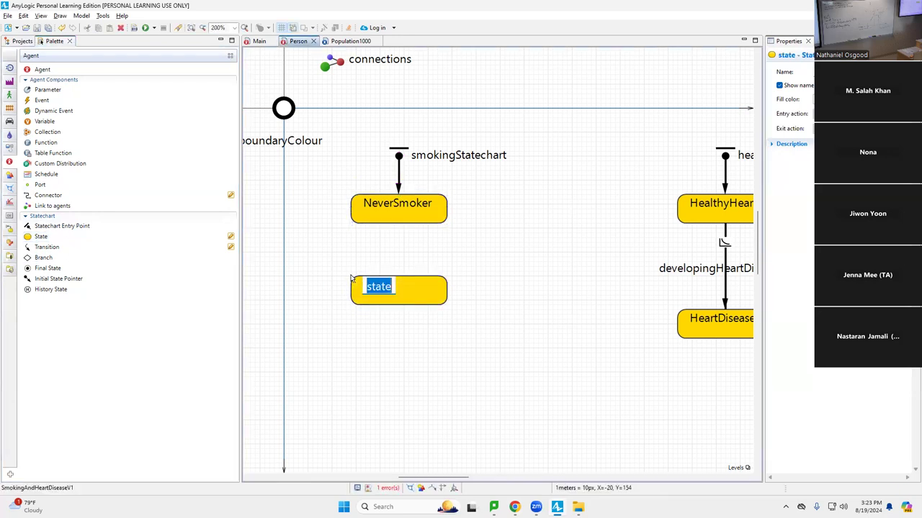
{"action": "type", "text": "CurrentS,m"}
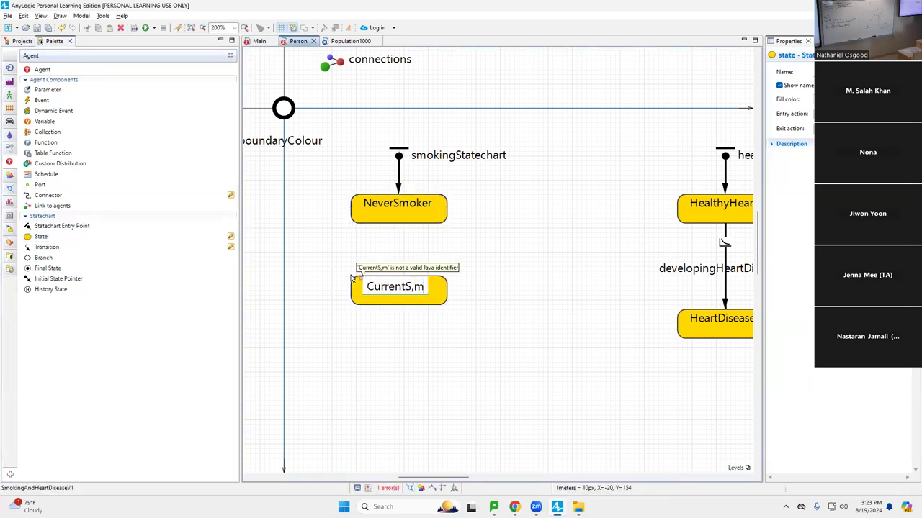
{"action": "key", "text": "BackSpace"}
{"action": "key", "text": "BackSpace"}
{"action": "type", "text": "moker"}
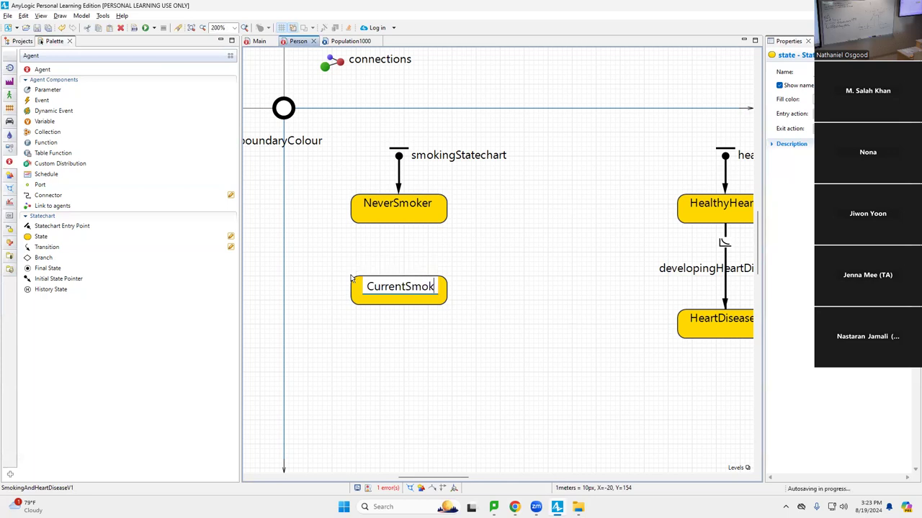
{"action": "key", "text": "Return"}
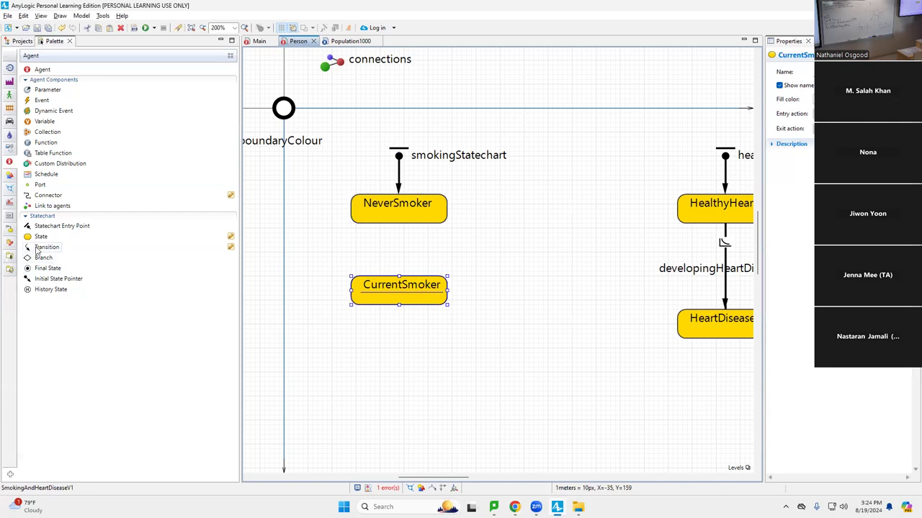
Add a third state below CurrentSmoker, aligned with it, and name it FormerSmoker
{"action": "left_click_drag", "start_coordinate": [33, 241], "coordinate": [352, 368]}
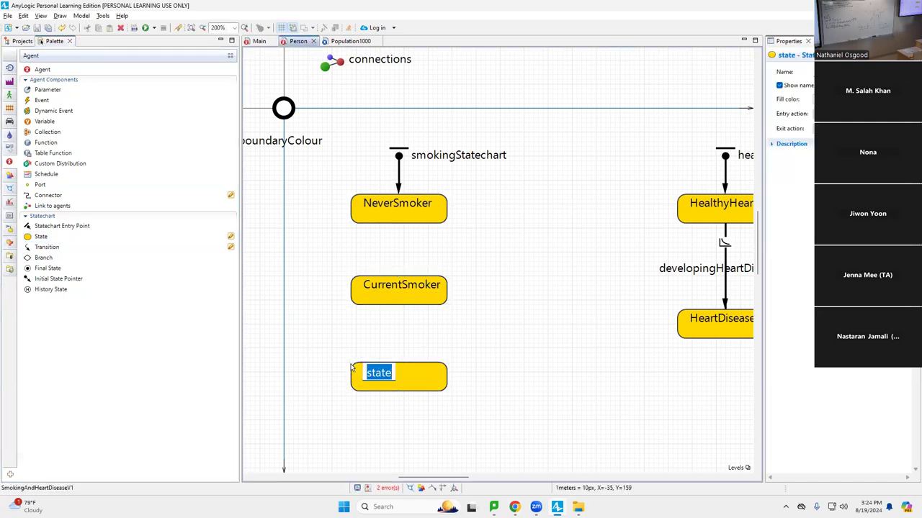
{"action": "type", "text": "Former"}
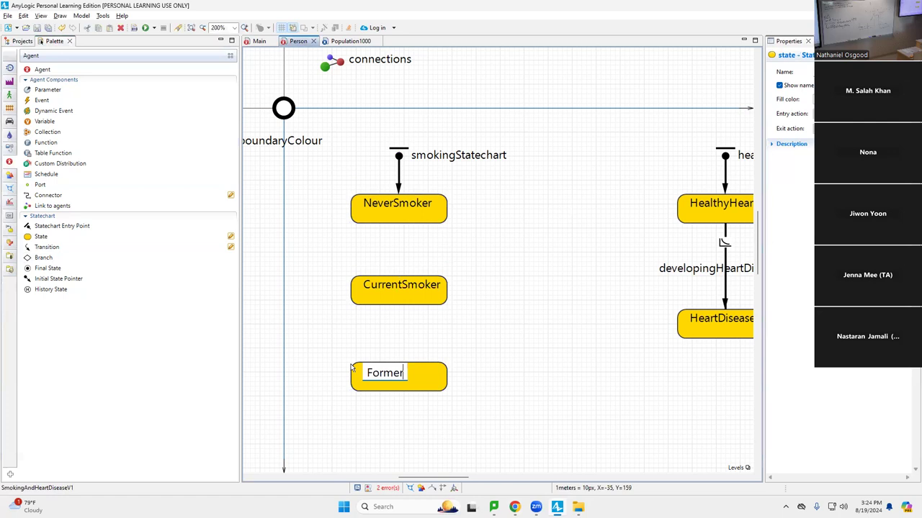
{"action": "type", "text": "Smoker"}
{"action": "key", "text": "Return"}
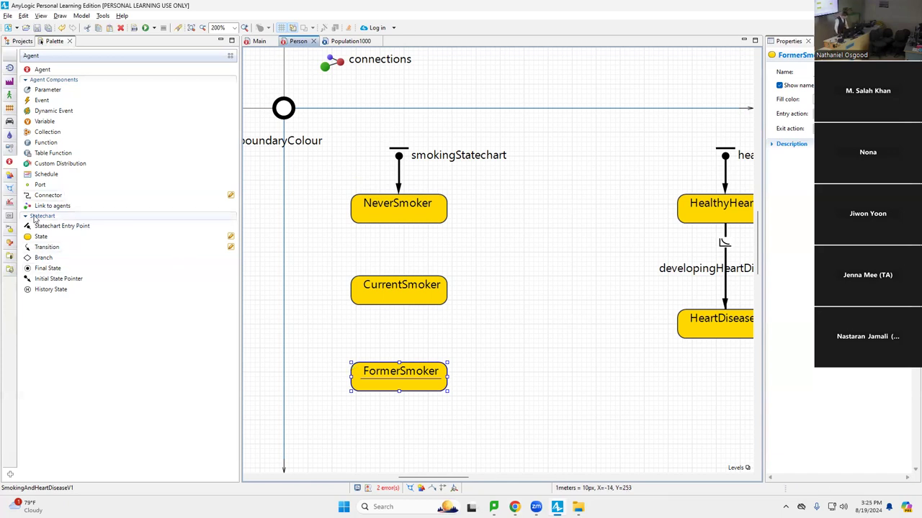
{"action": "left_click", "coordinate": [48, 245]}
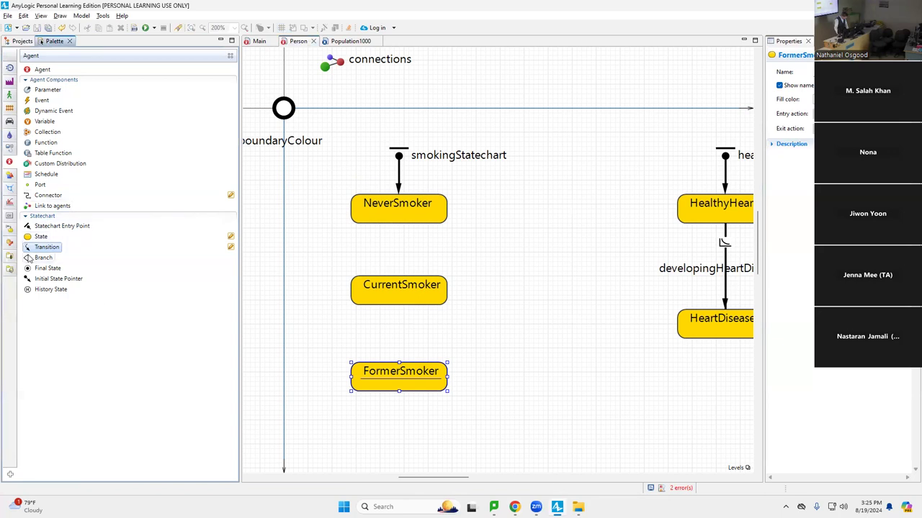
{"action": "mouse_move", "coordinate": [30, 251]}
{"action": "left_click_drag", "start_coordinate": [36, 248], "coordinate": [398, 221]}
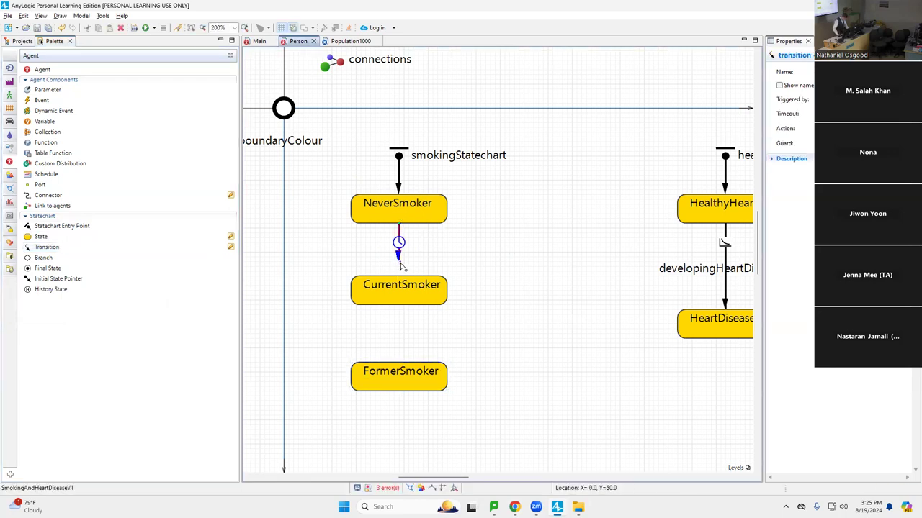
{"action": "left_click_drag", "start_coordinate": [402, 266], "coordinate": [399, 279]}
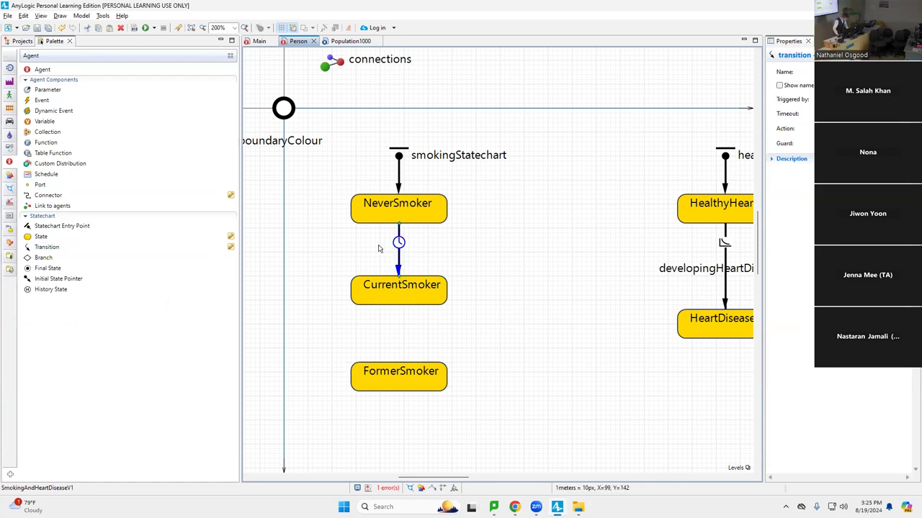
{"action": "key", "text": "Delete"}
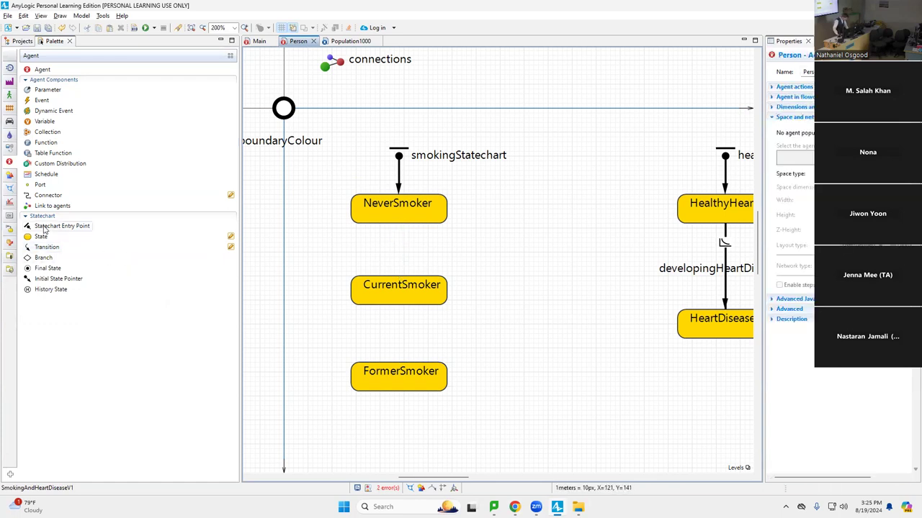
Connect NeverSmoker to CurrentSmoker with a transition, name it initiation and show its name on the diagram
{"action": "left_click_drag", "start_coordinate": [37, 250], "coordinate": [398, 223]}
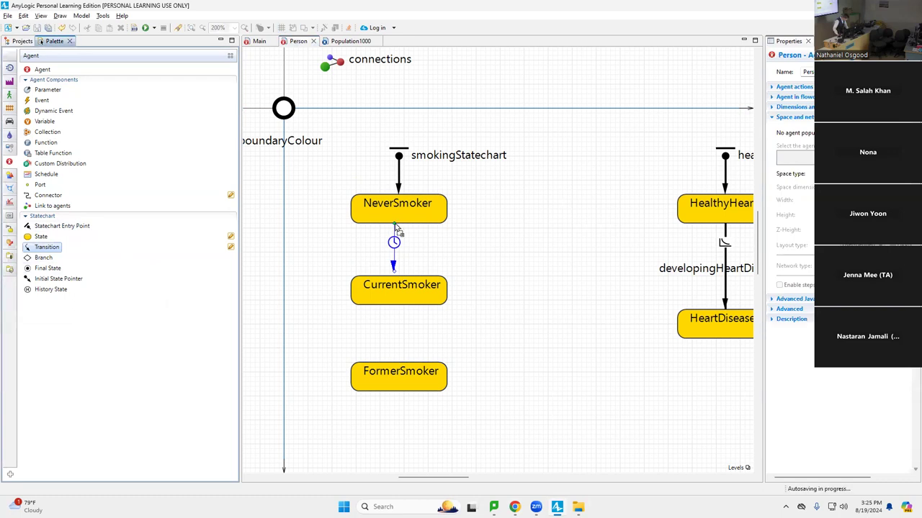
{"action": "left_click", "coordinate": [400, 228]}
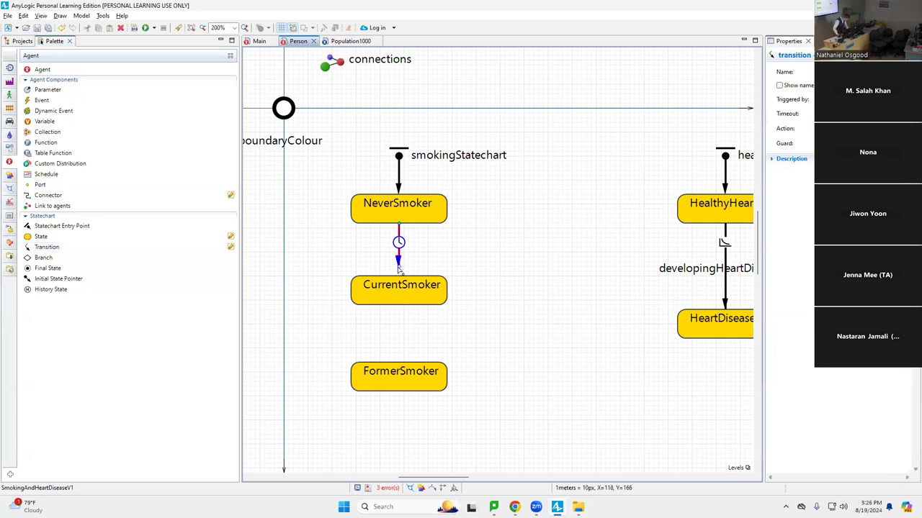
{"action": "left_click_drag", "start_coordinate": [400, 268], "coordinate": [398, 278]}
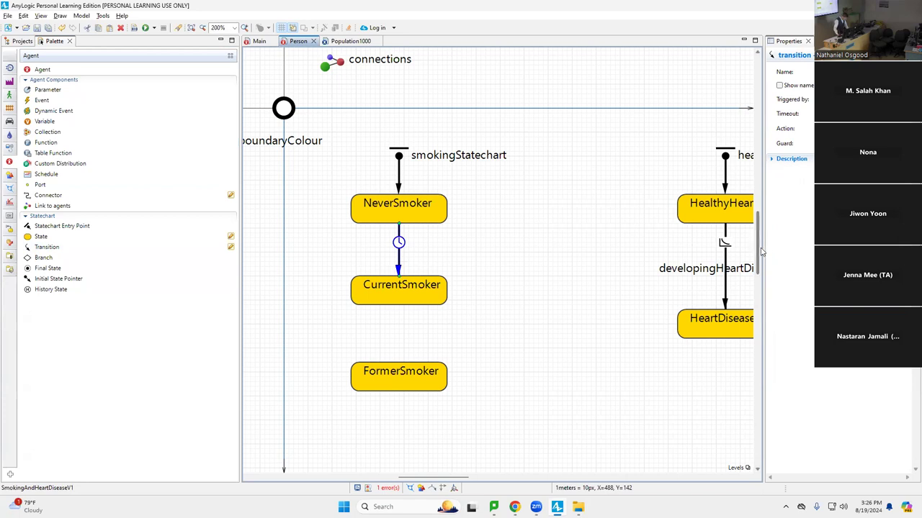
{"action": "left_click_drag", "start_coordinate": [761, 252], "coordinate": [670, 243]}
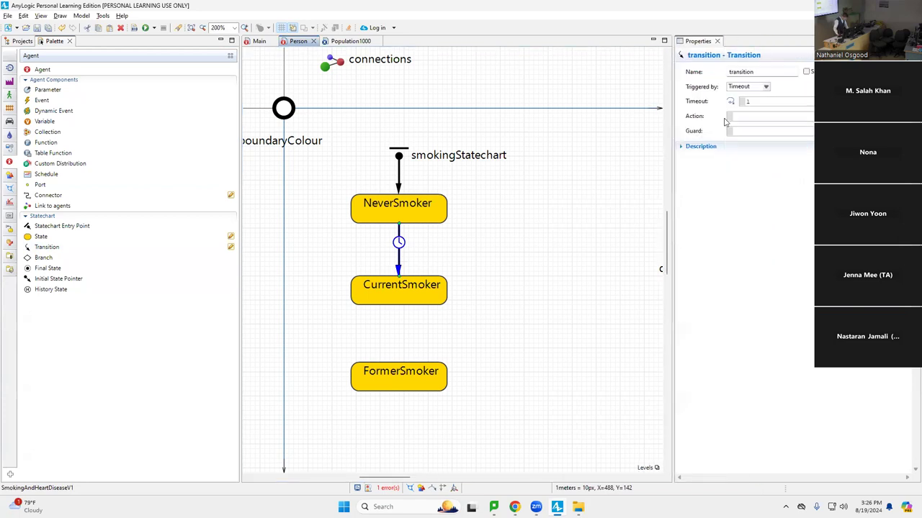
{"action": "double_click", "coordinate": [762, 72]}
{"action": "type", "text": "initiation"}
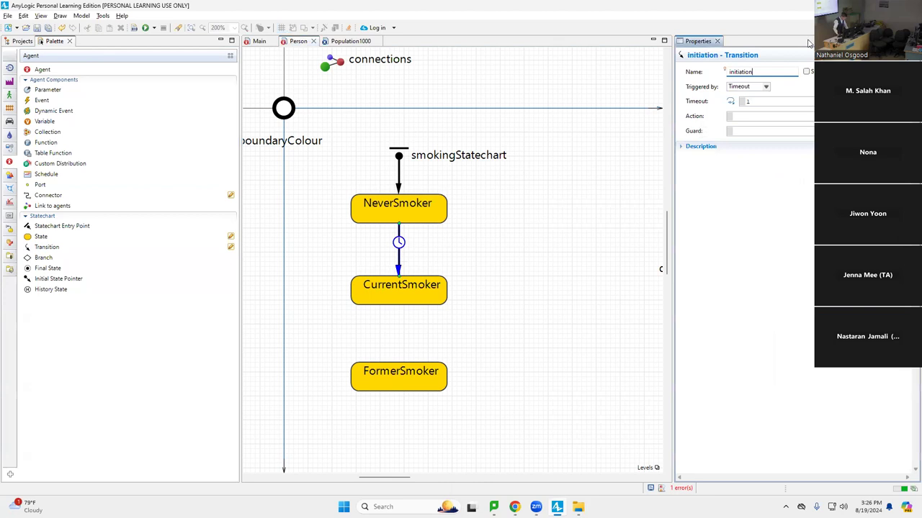
{"action": "left_click", "coordinate": [806, 72]}
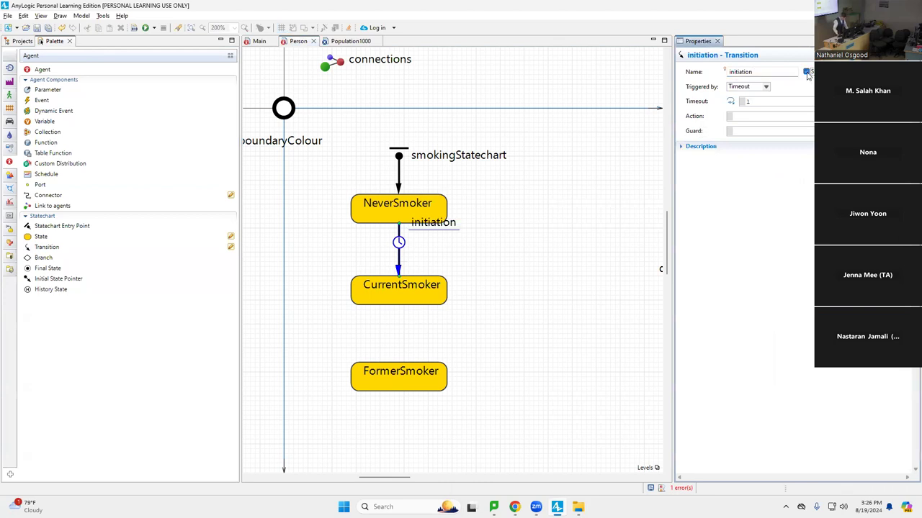
Trigger the initiation transition by a rate of 0.05 and place its label beside the middle of the arrow
{"action": "left_click", "coordinate": [766, 87]}
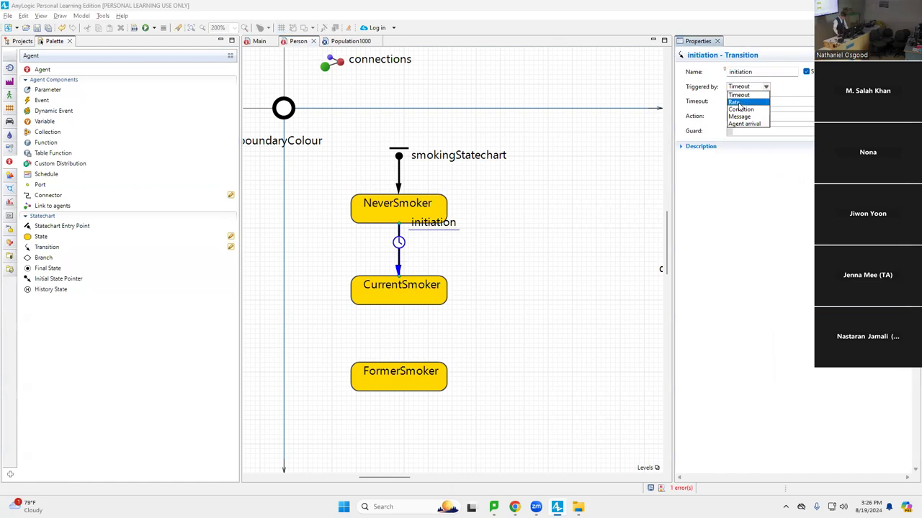
{"action": "left_click", "coordinate": [734, 102]}
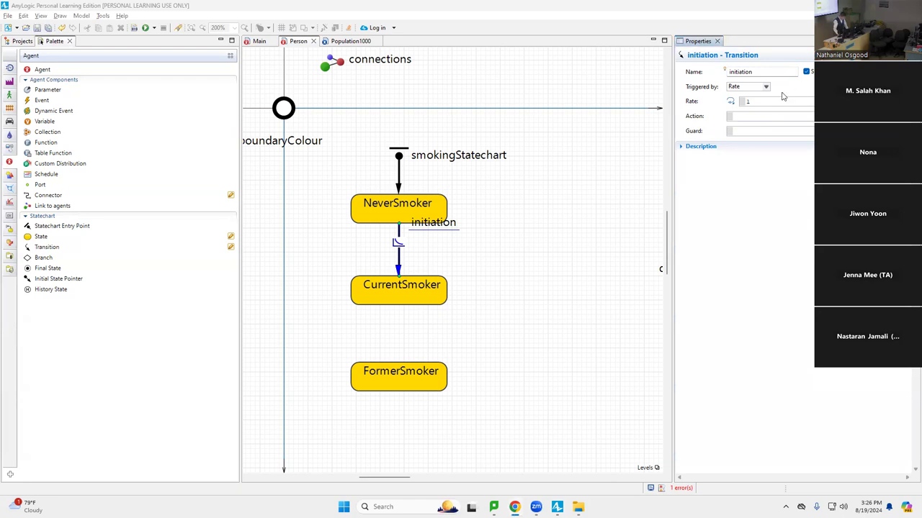
{"action": "left_click", "coordinate": [749, 102]}
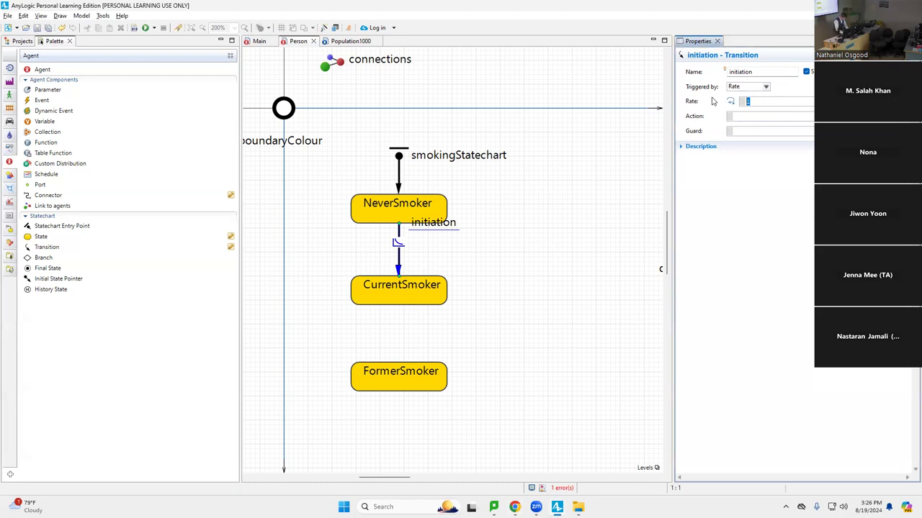
{"action": "type", "text": "0."}
{"action": "type", "text": "75"}
{"action": "key", "text": "BackSpace"}
{"action": "key", "text": "BackSpace"}
{"action": "key", "text": "BackSpace"}
{"action": "type", "text": ".05"}
{"action": "left_click_drag", "start_coordinate": [434, 231], "coordinate": [433, 246]}
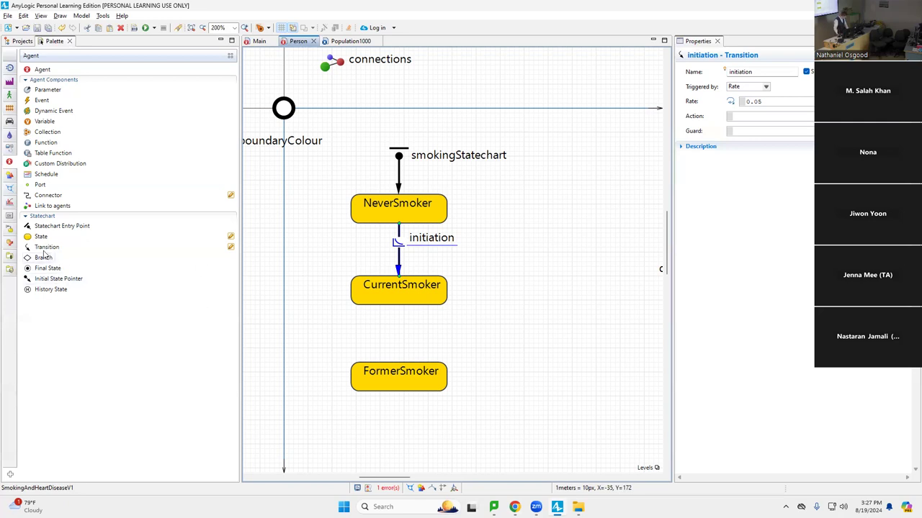
Add a transition from CurrentSmoker down to FormerSmoker, off-centre to the left, and name it cessation
{"action": "left_click_drag", "start_coordinate": [46, 246], "coordinate": [375, 304]}
{"action": "left_click_drag", "start_coordinate": [375, 344], "coordinate": [379, 373]}
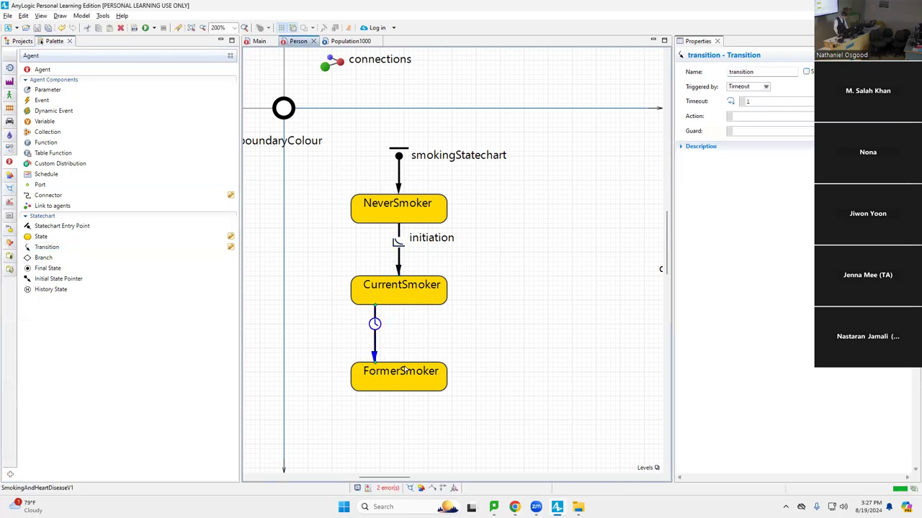
{"action": "double_click", "coordinate": [770, 72]}
{"action": "type", "text": "cessation"}
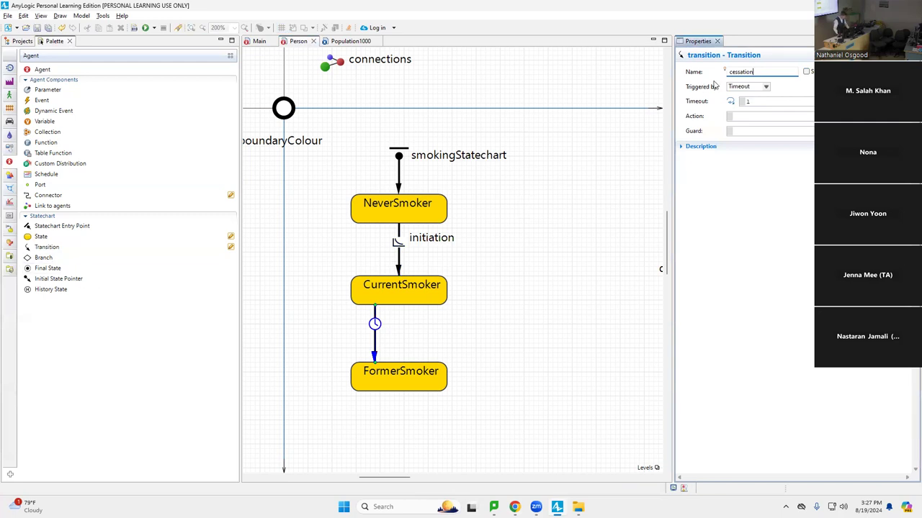
Trigger the cessation transition by a rate of 4.0
{"action": "left_click", "coordinate": [766, 87]}
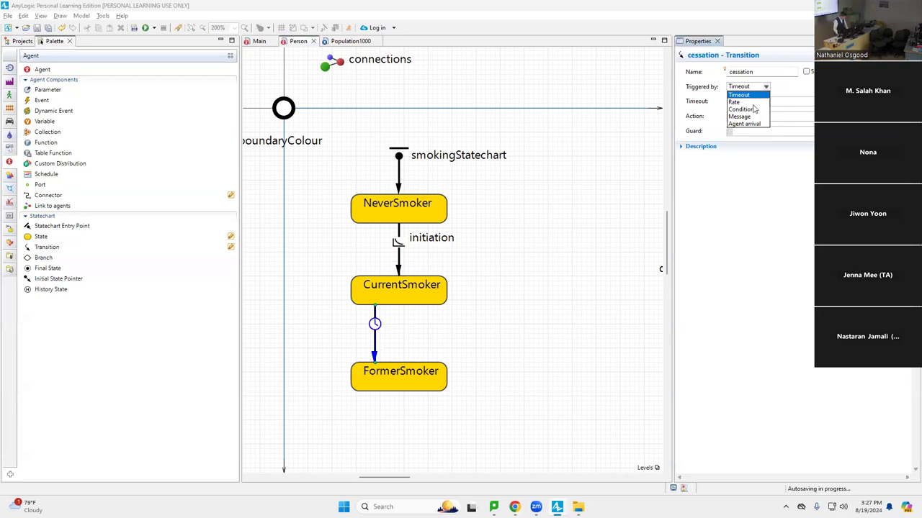
{"action": "left_click", "coordinate": [753, 102]}
{"action": "left_click", "coordinate": [753, 102]}
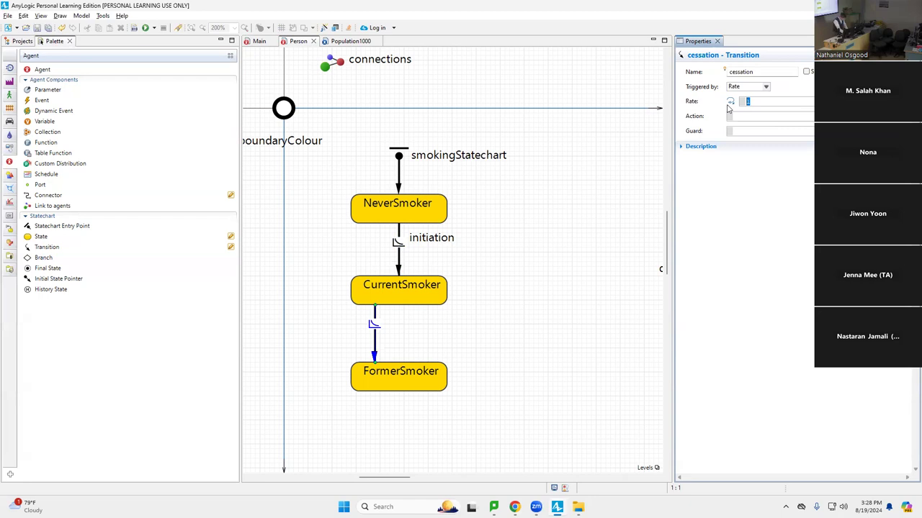
{"action": "type", "text": "4.0"}
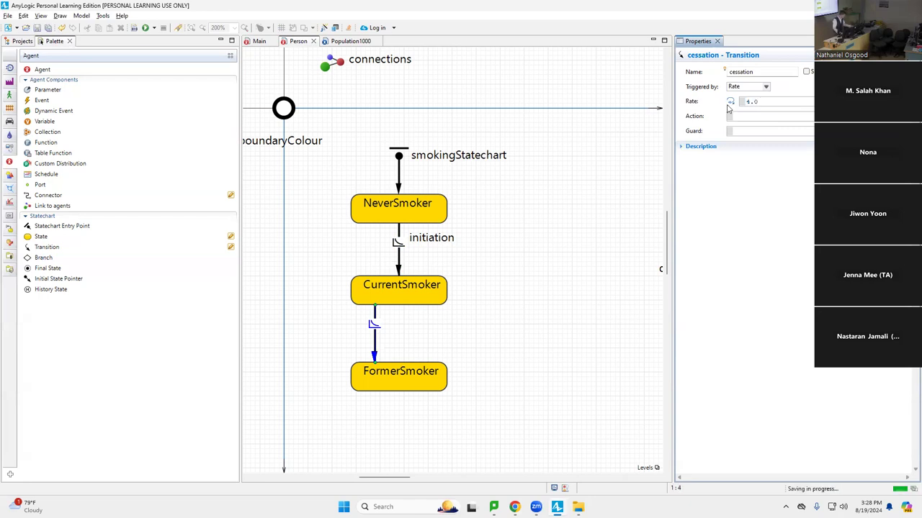
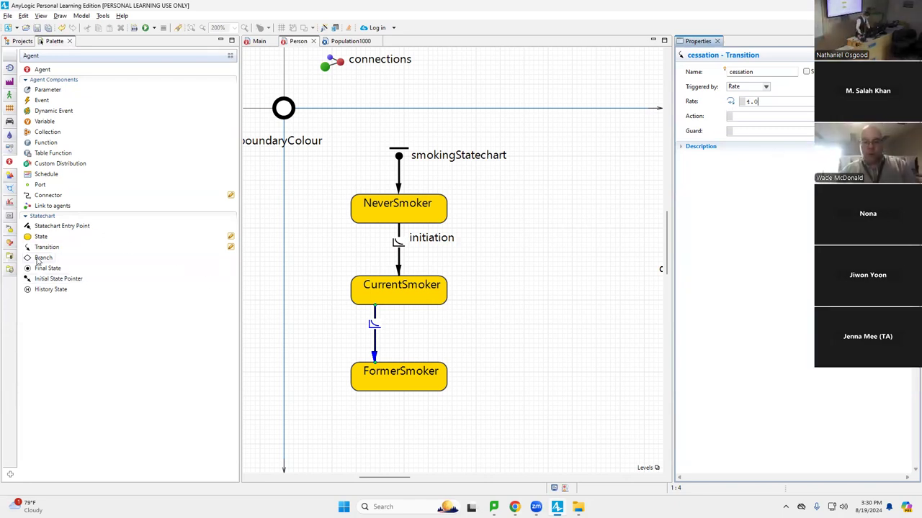
{"action": "left_click_drag", "start_coordinate": [46, 247], "coordinate": [163, 383]}
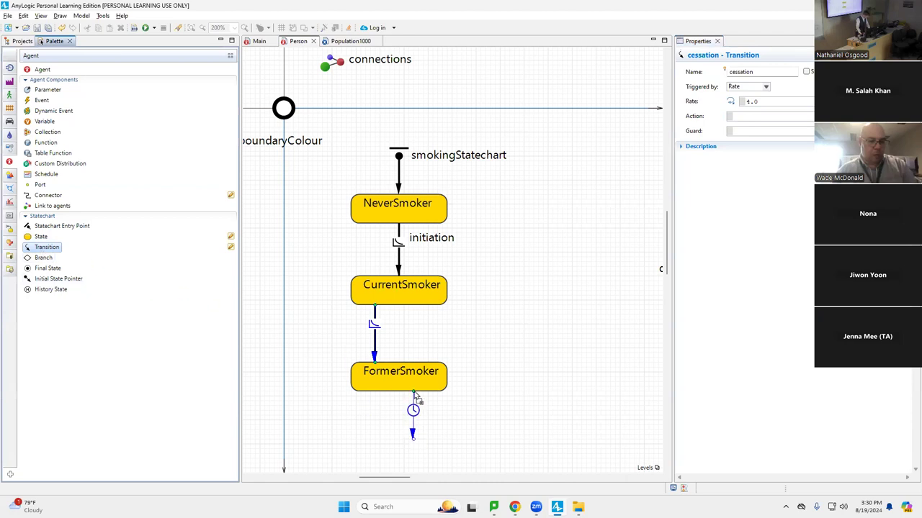
{"action": "double_click", "coordinate": [413, 434]}
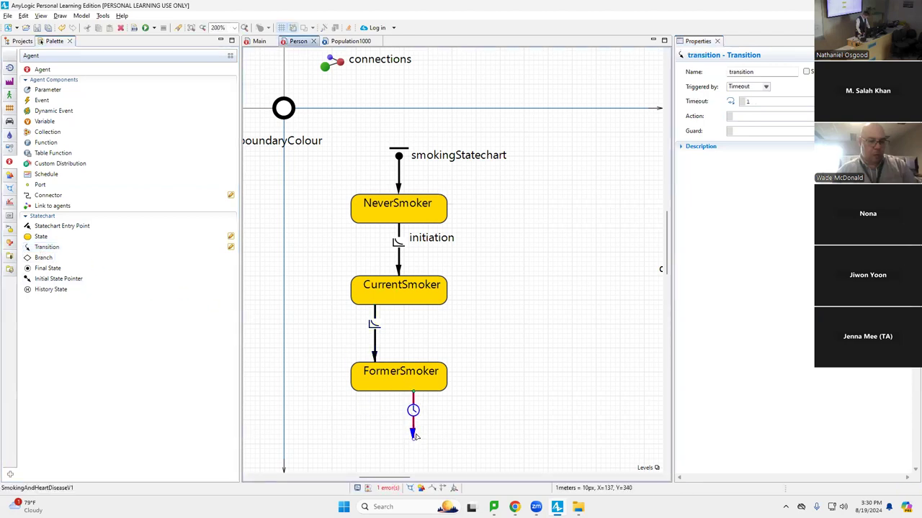
{"action": "left_click", "coordinate": [413, 392]}
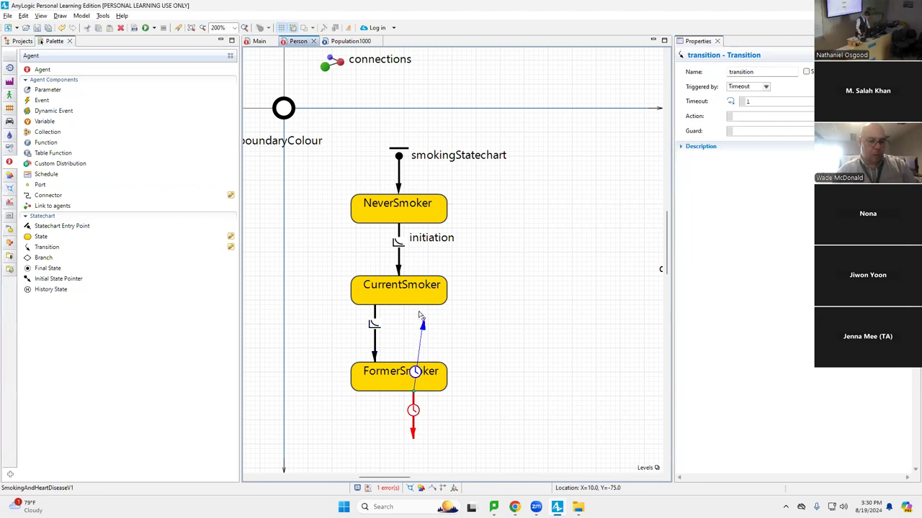
{"action": "double_click", "coordinate": [376, 452]}
{"action": "key", "text": "Delete"}
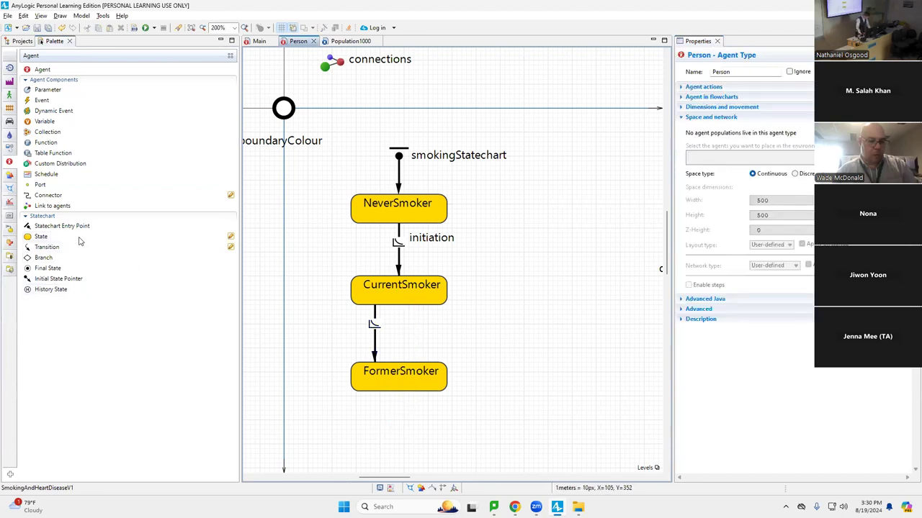
Add a transition from FormerSmoker back up to CurrentSmoker, parallel to and right of the cessation arrow
{"action": "left_click_drag", "start_coordinate": [36, 249], "coordinate": [418, 396]}
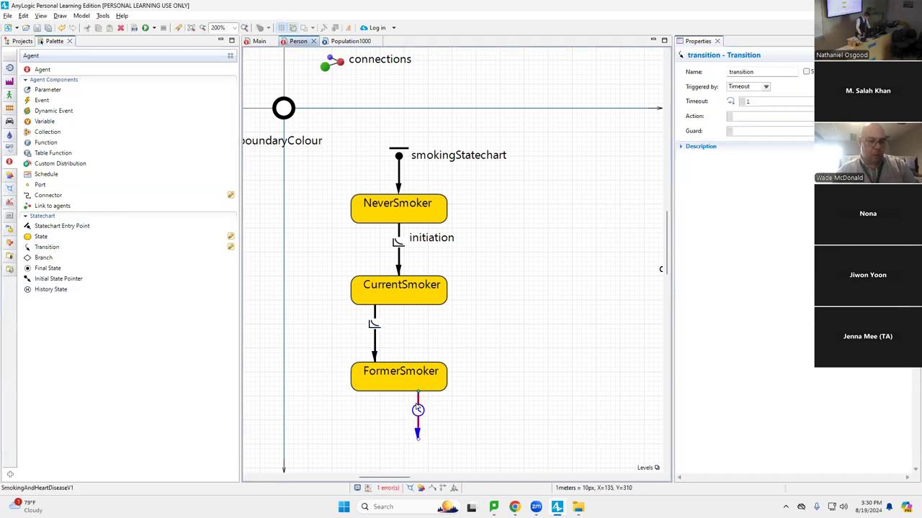
{"action": "left_click_drag", "start_coordinate": [417, 429], "coordinate": [419, 438]}
{"action": "left_click", "coordinate": [422, 440]}
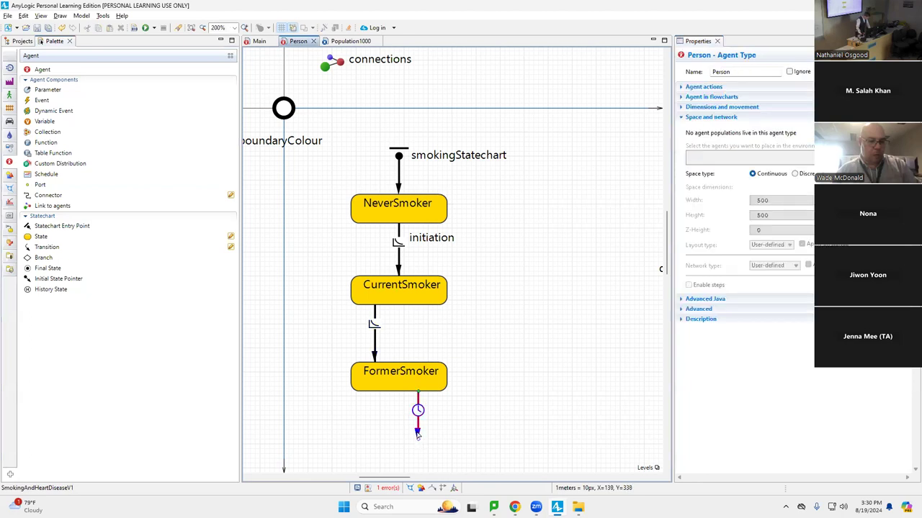
{"action": "left_click", "coordinate": [417, 437]}
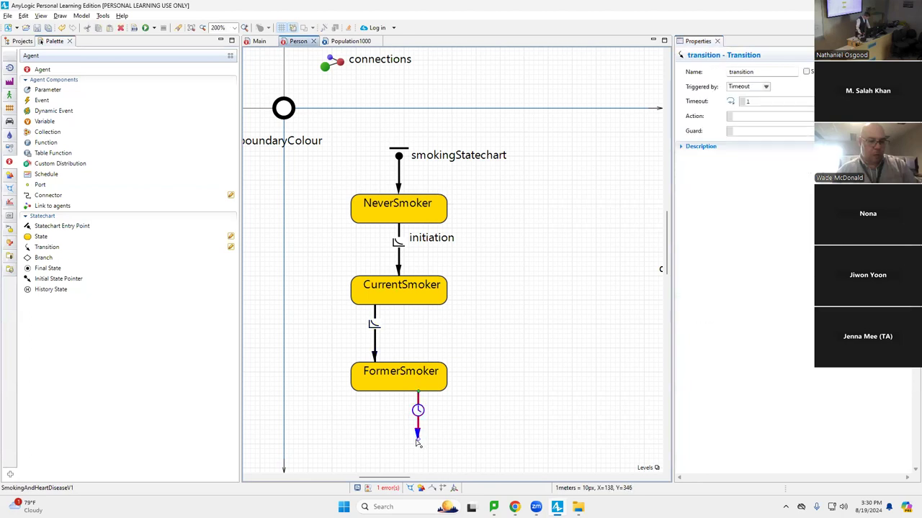
{"action": "left_click_drag", "start_coordinate": [418, 441], "coordinate": [420, 308]}
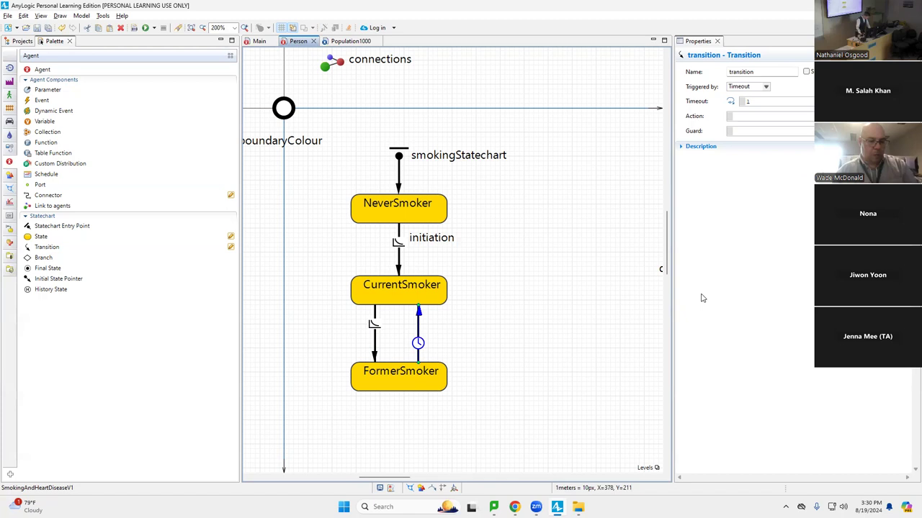
Trigger the transition from FormerSmoker to CurrentSmoker by a rate of 6.0
{"action": "left_click", "coordinate": [765, 87]}
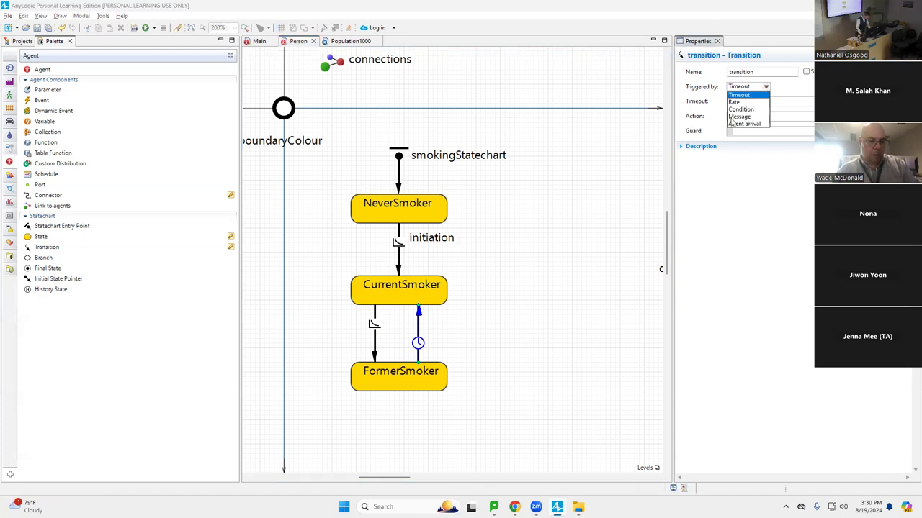
{"action": "left_click", "coordinate": [754, 102]}
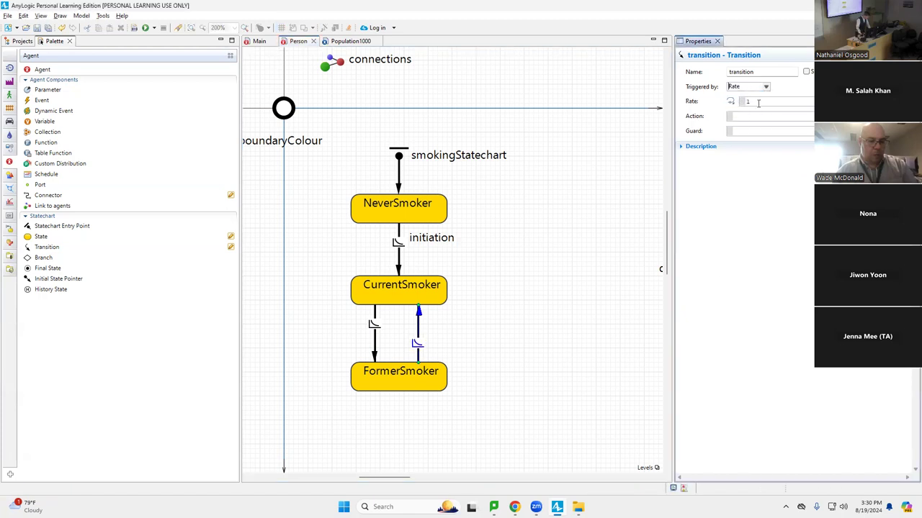
{"action": "left_click", "coordinate": [759, 101]}
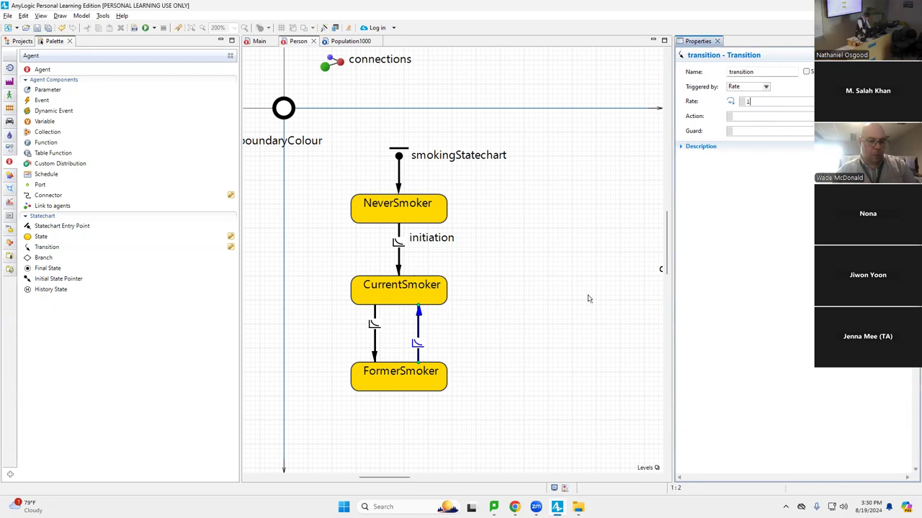
{"action": "key", "text": "BackSpace"}
{"action": "type", "text": "6"}
Show the name of the cessation transition and place the label to the left of its arrow
{"action": "left_click", "coordinate": [374, 328]}
{"action": "left_click", "coordinate": [807, 71]}
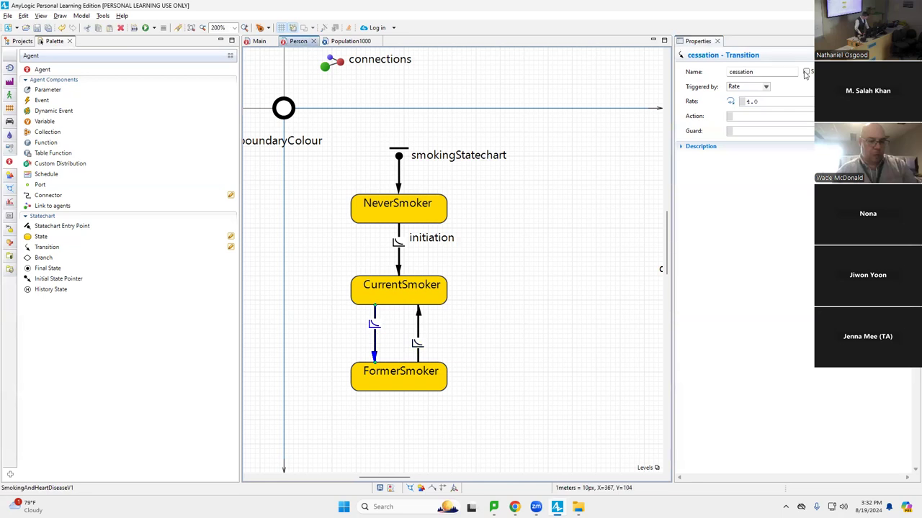
{"action": "left_click_drag", "start_coordinate": [411, 303], "coordinate": [350, 325]}
Name the FormerSmoker-to-CurrentSmoker transition relapse, show its name and place the label to the right of the arrow
{"action": "left_click", "coordinate": [418, 327]}
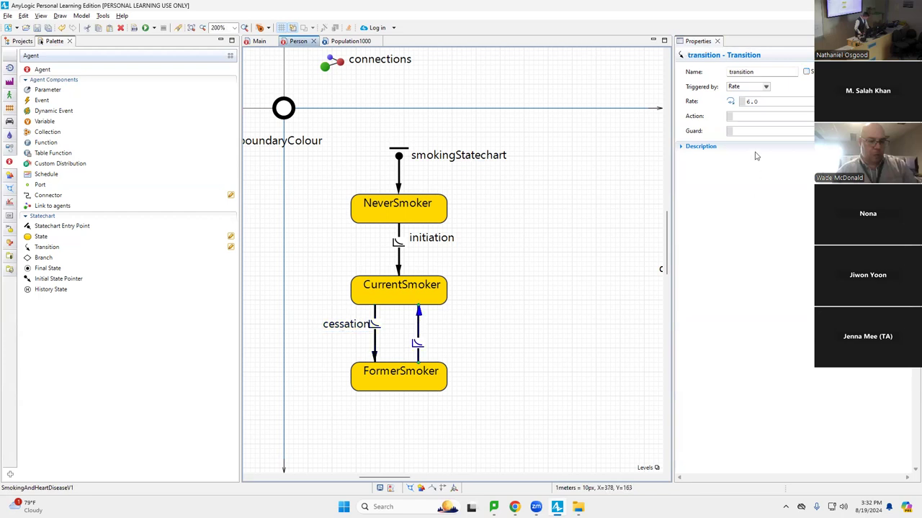
{"action": "double_click", "coordinate": [752, 72]}
{"action": "type", "text": "relapse"}
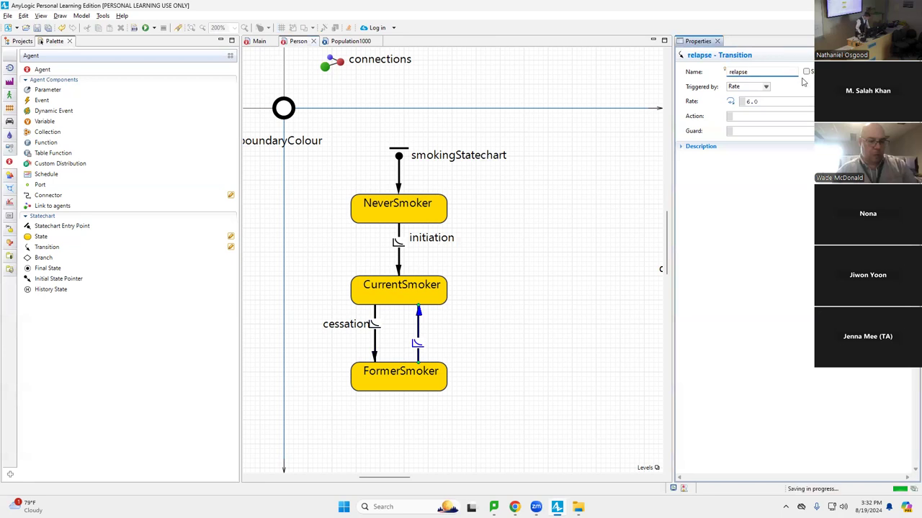
{"action": "left_click", "coordinate": [806, 71]}
{"action": "left_click_drag", "start_coordinate": [452, 348], "coordinate": [448, 328]}
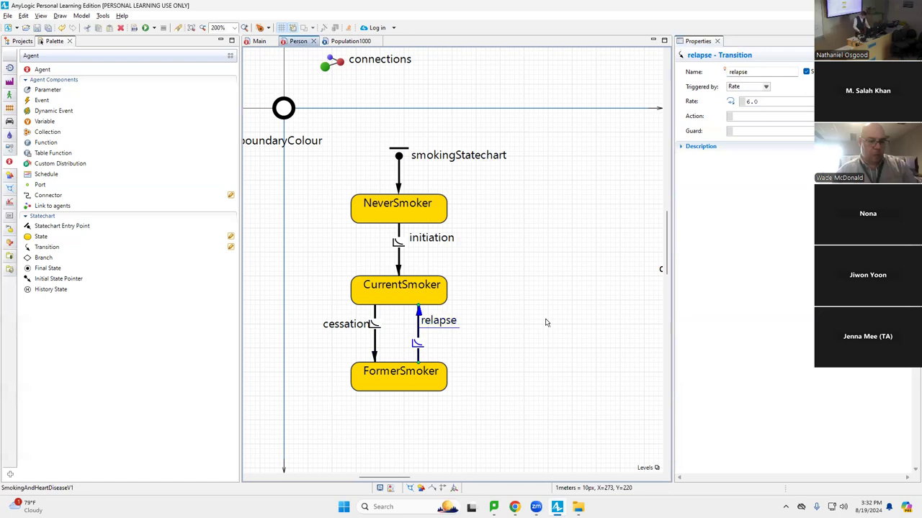
{"action": "key", "text": "alt+Tab"}
{"action": "key", "text": "alt+Tab"}
{"action": "key", "text": "alt+Tab"}
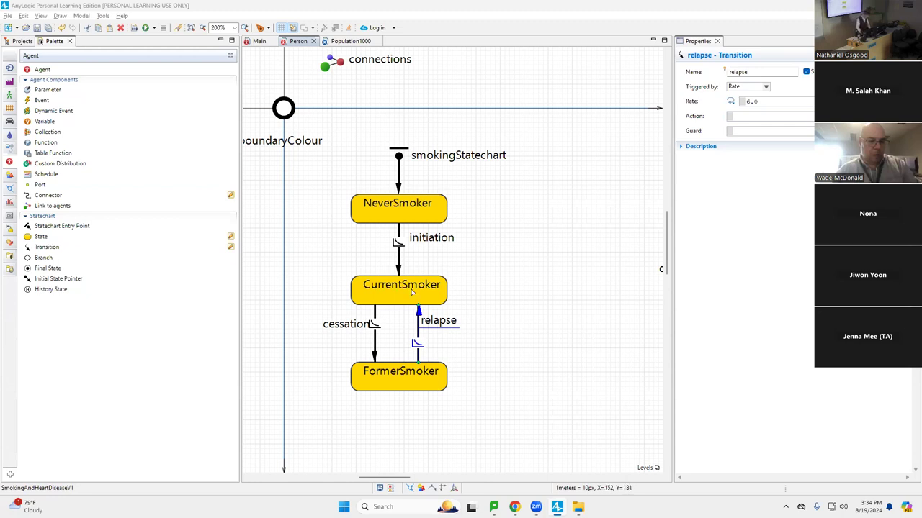
Build the SmokingAndHeartDiseaseV1 model from the project tree and save it
{"action": "left_click", "coordinate": [22, 41]}
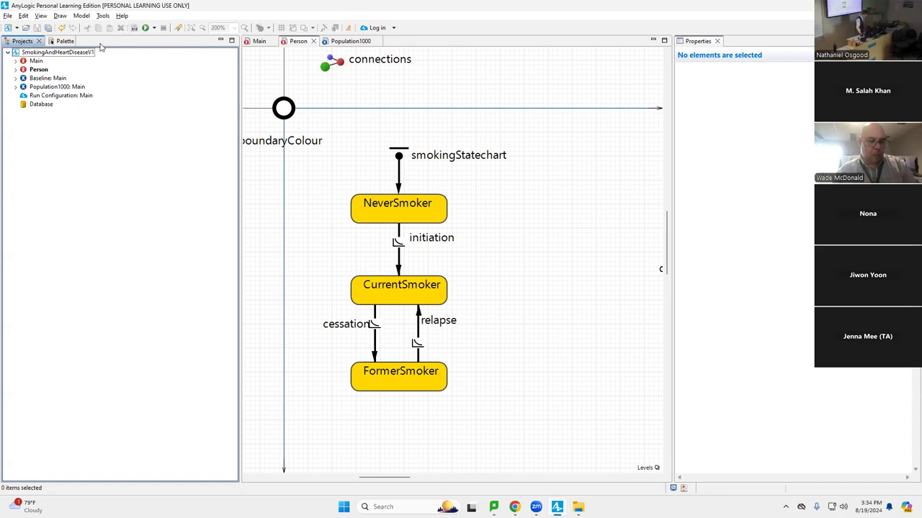
{"action": "left_click", "coordinate": [133, 28]}
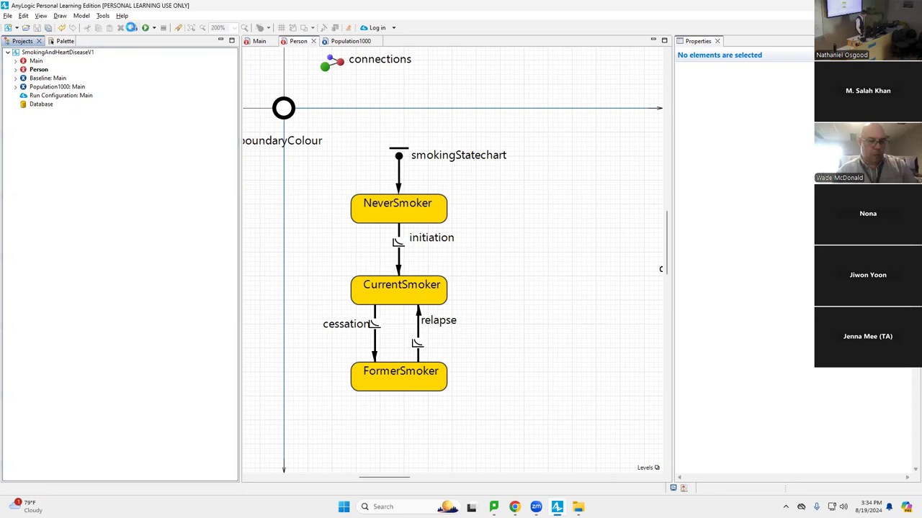
{"action": "left_click", "coordinate": [82, 53]}
{"action": "left_click", "coordinate": [134, 29]}
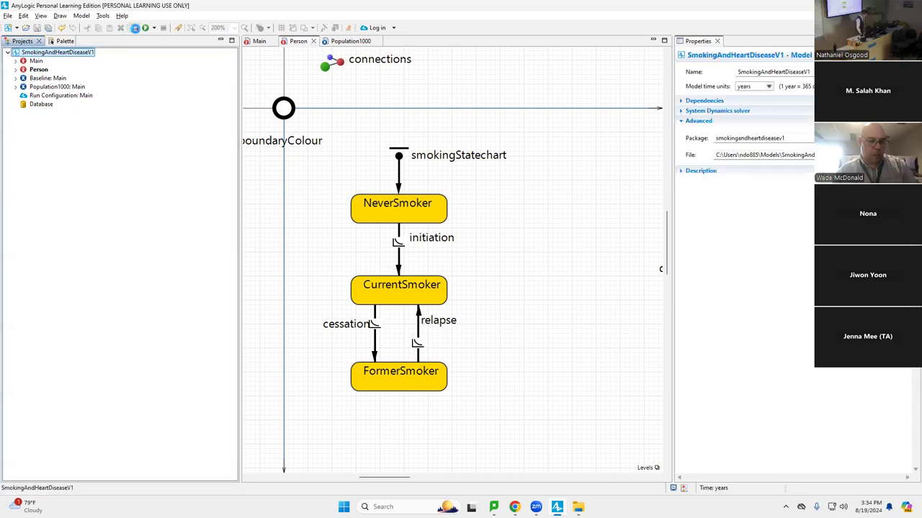
{"action": "left_click", "coordinate": [135, 28]}
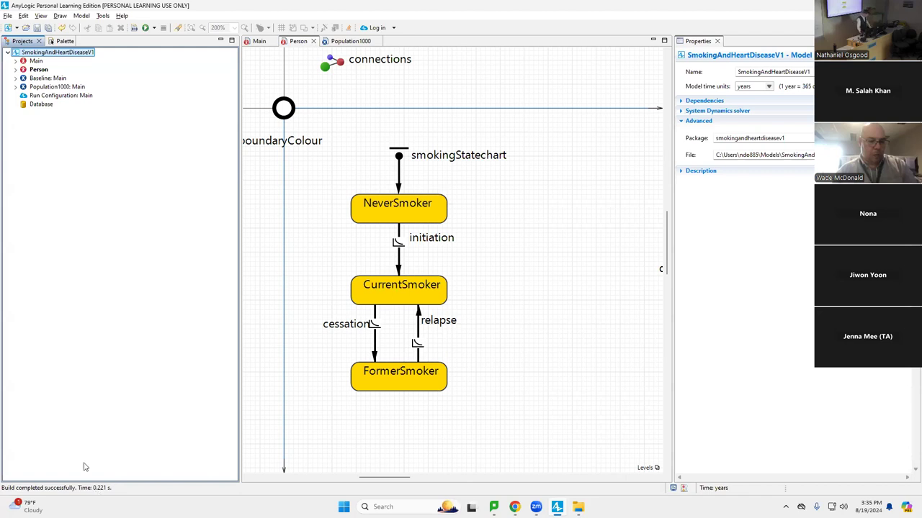
{"action": "key", "text": "ctrl+s"}
Run the Baseline experiment, examine the smoking and heart disease statecharts of population[4], and return to the model editor
{"action": "right_click", "coordinate": [49, 78]}
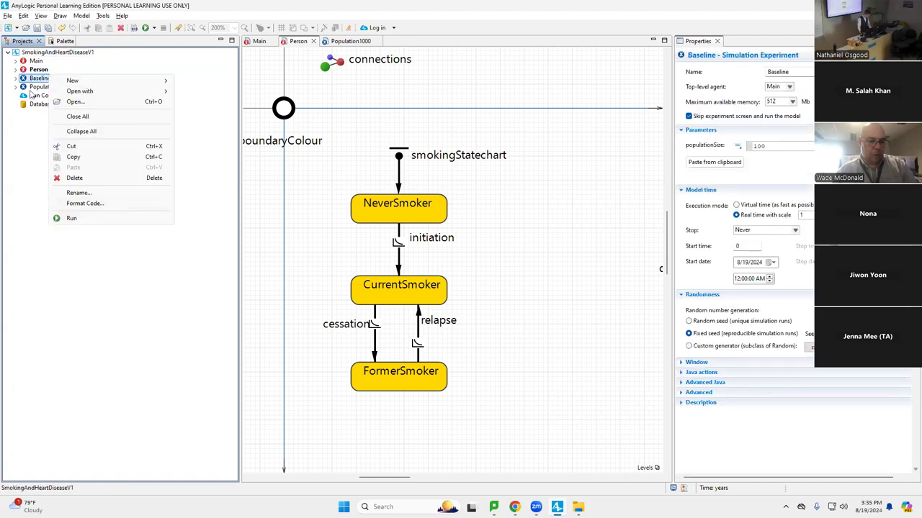
{"action": "left_click", "coordinate": [109, 218]}
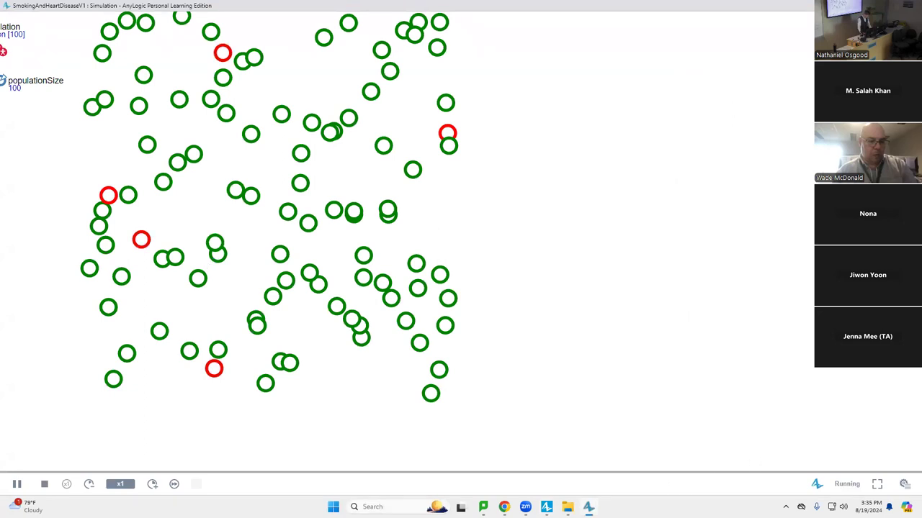
{"action": "left_click", "coordinate": [902, 485]}
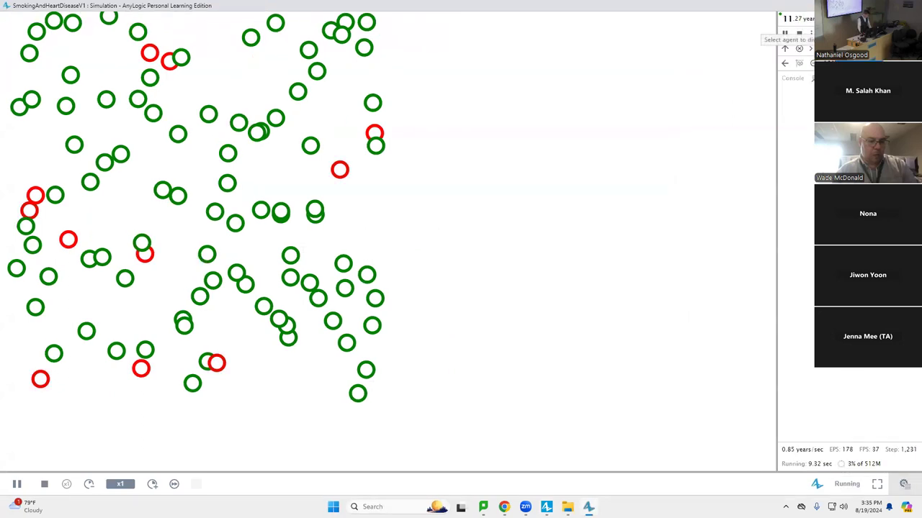
{"action": "left_click", "coordinate": [798, 63]}
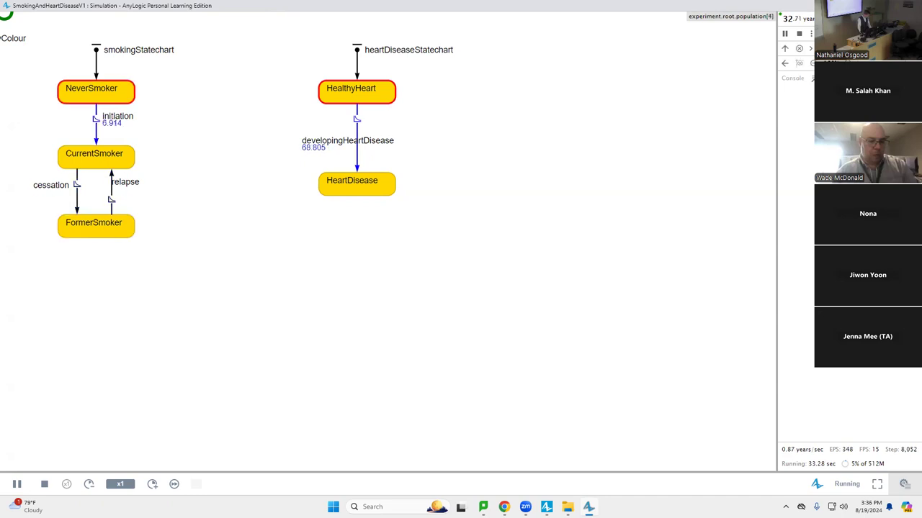
{"action": "key", "text": "alt+Tab"}
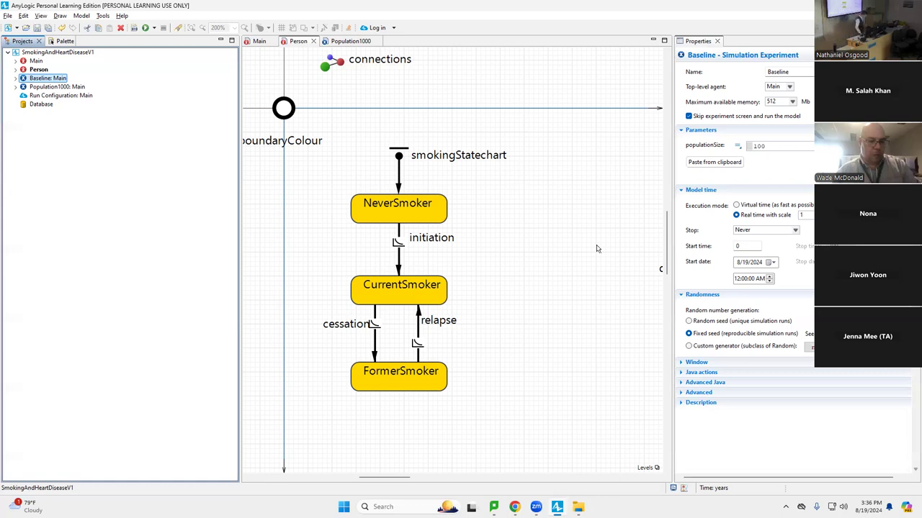
Duplicate the boundaryColour variable directly below the original and name the copy fillColour
{"action": "left_click", "coordinate": [375, 480]}
{"action": "mouse_move", "coordinate": [374, 480]}
{"action": "left_mouse_down"}
{"action": "mouse_move", "coordinate": [340, 479]}
{"action": "mouse_move", "coordinate": [366, 478]}
{"action": "left_mouse_up"}
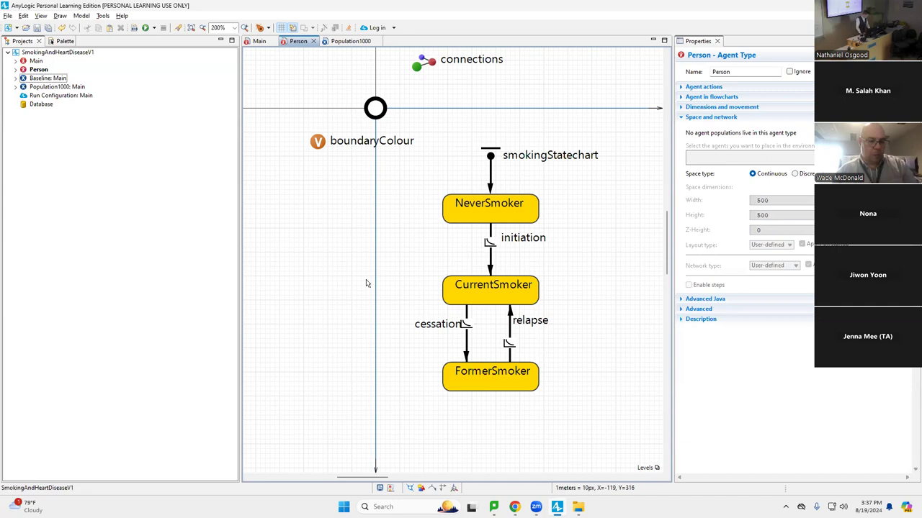
{"action": "left_click", "coordinate": [317, 142]}
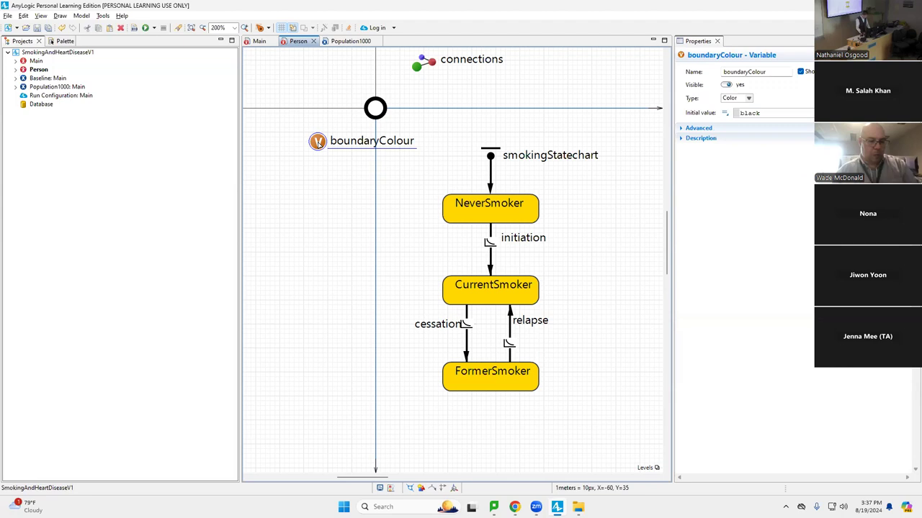
{"action": "left_click_drag", "start_coordinate": [318, 142], "coordinate": [318, 173]}
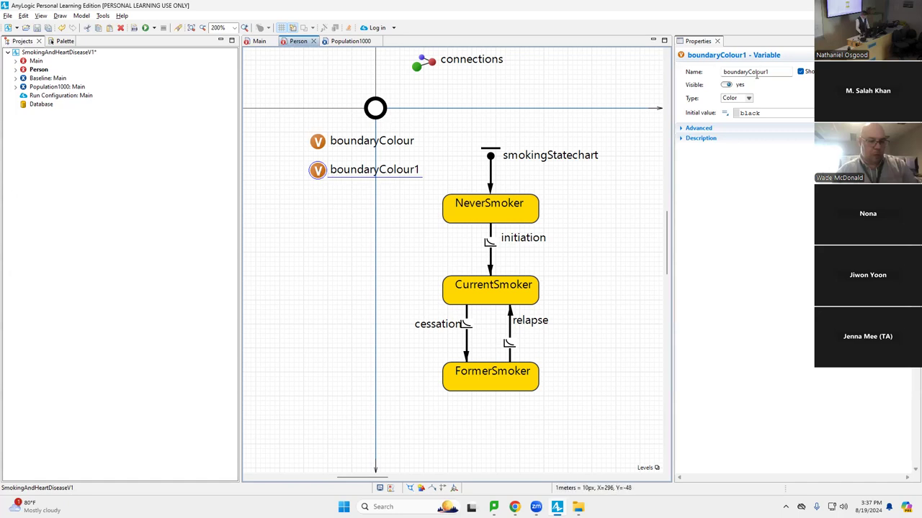
{"action": "left_click_drag", "start_coordinate": [748, 72], "coordinate": [704, 73]}
{"action": "type", "text": "fill"}
{"action": "key", "text": "BackSpace"}
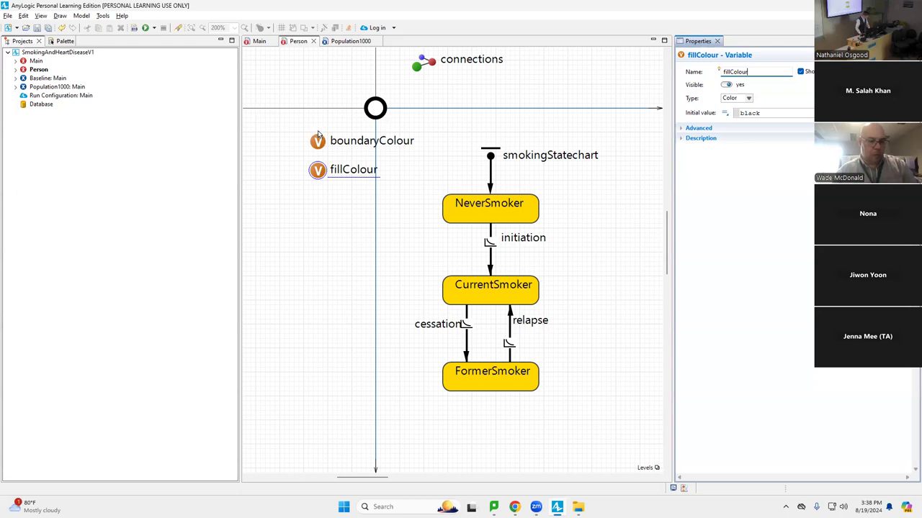
Make the fill color of the Person's oval a dynamic value driven by the fillColour variable
{"action": "left_click", "coordinate": [372, 109]}
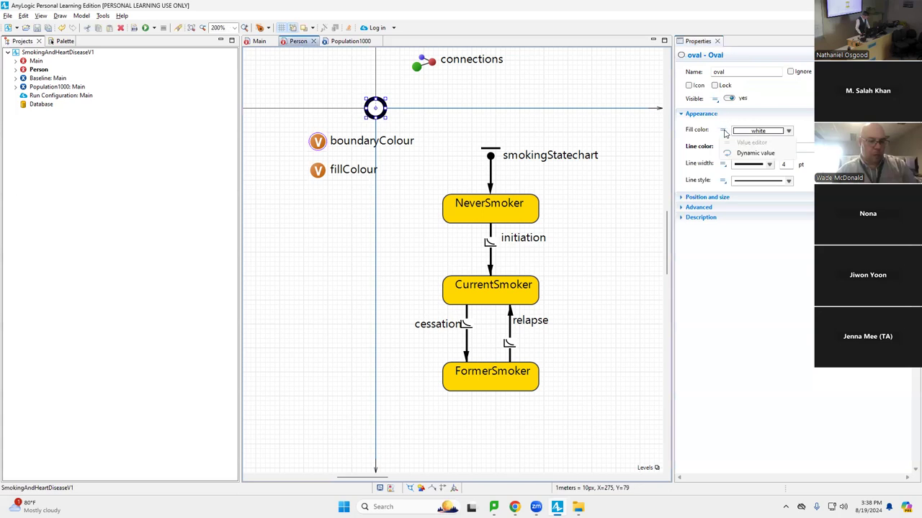
{"action": "left_click", "coordinate": [724, 131]}
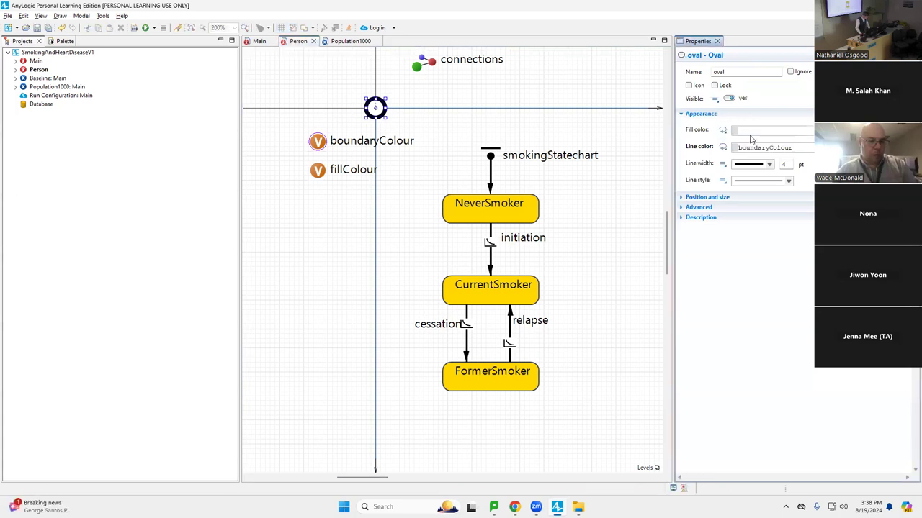
{"action": "left_click", "coordinate": [746, 129]}
{"action": "type", "text": "fillColour"}
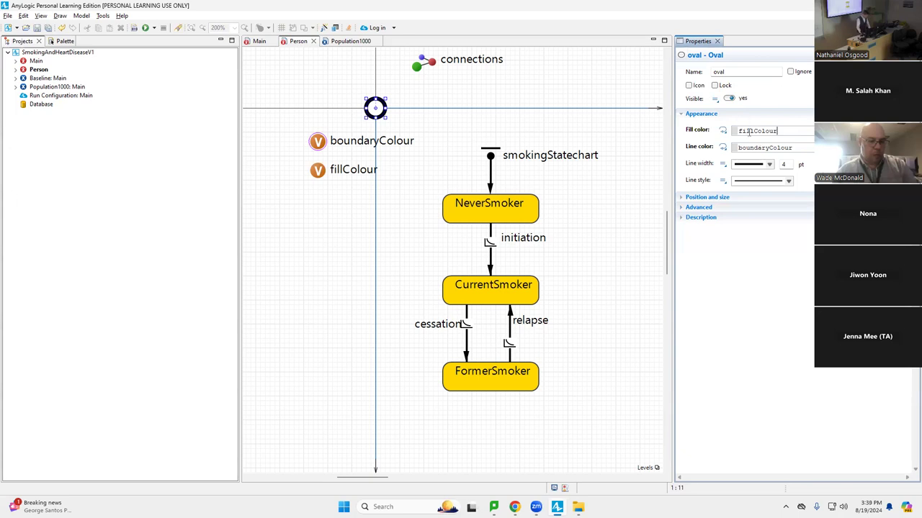
{"action": "key", "text": "BackSpace"}
{"action": "key", "text": "BackSpace"}
{"action": "key", "text": "BackSpace"}
{"action": "key", "text": "BackSpace"}
{"action": "key", "text": "ctrl+space"}
{"action": "type", "text": "\\"}
{"action": "key", "text": "ctrl+space"}
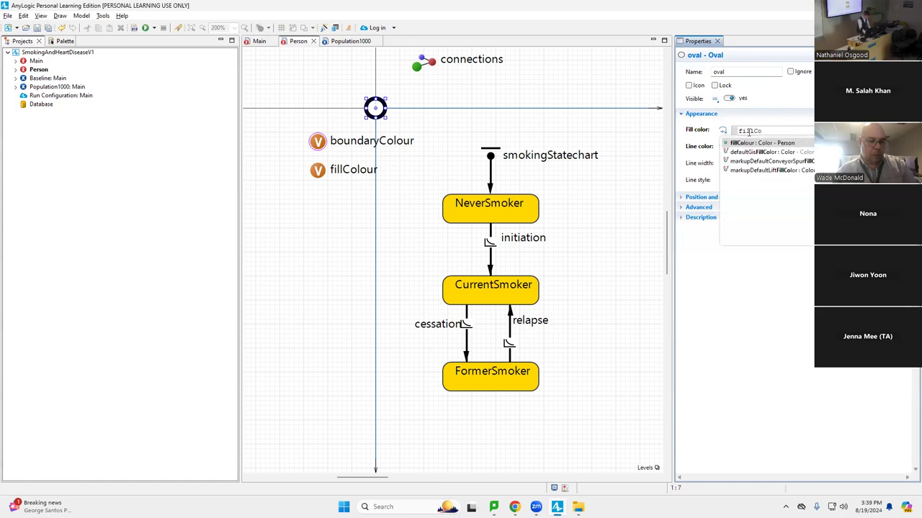
{"action": "key", "text": "Return"}
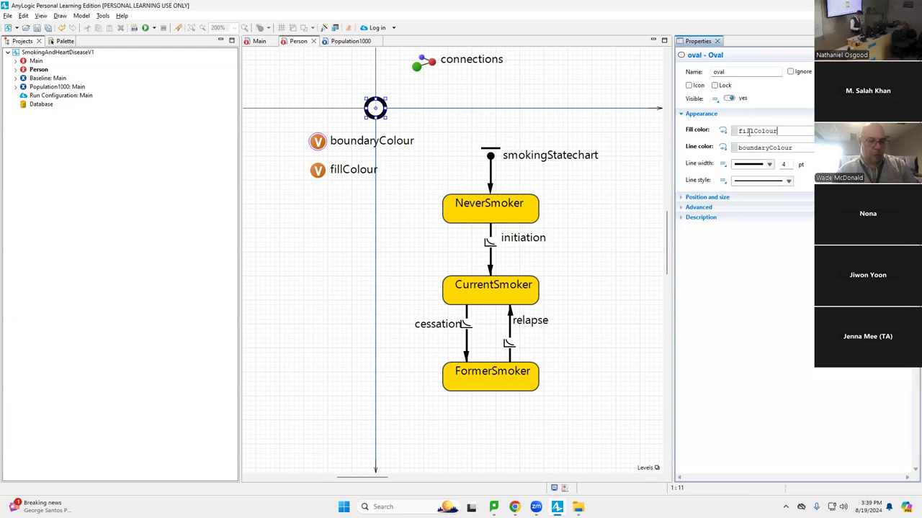
Set the NeverSmoker state's entry action to "fillColour = olive;"
{"action": "left_click", "coordinate": [476, 209]}
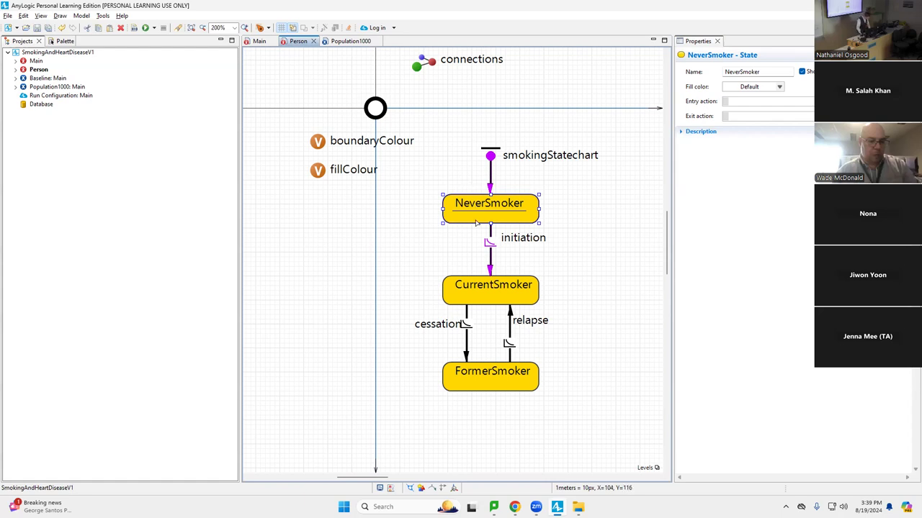
{"action": "left_click", "coordinate": [742, 102]}
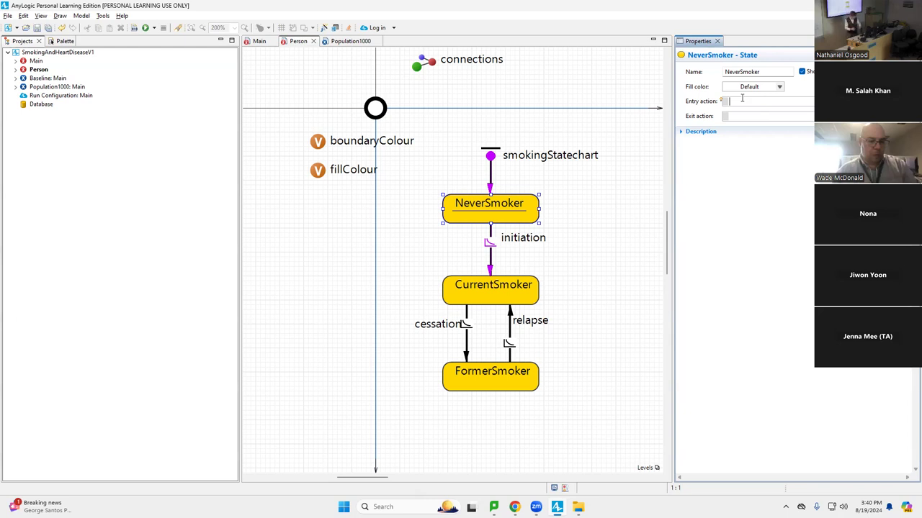
{"action": "type", "text": "fillCo"}
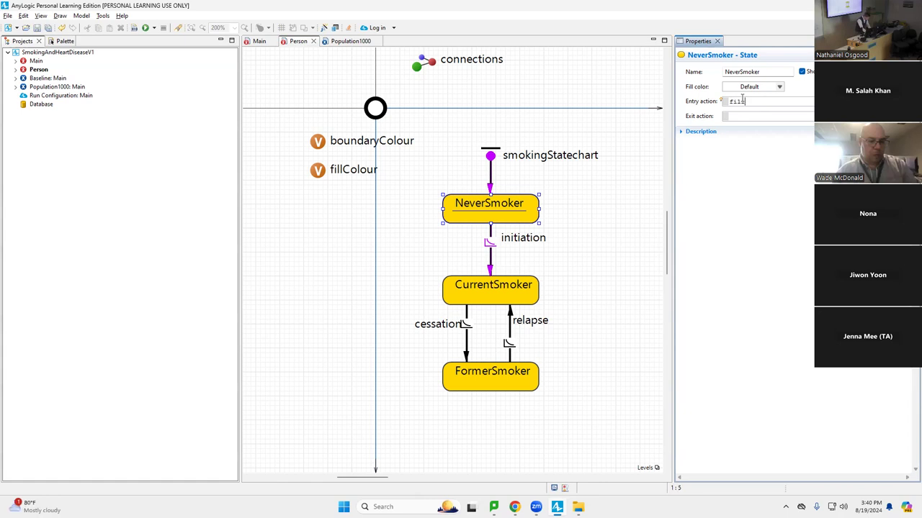
{"action": "key", "text": "ctrl+space"}
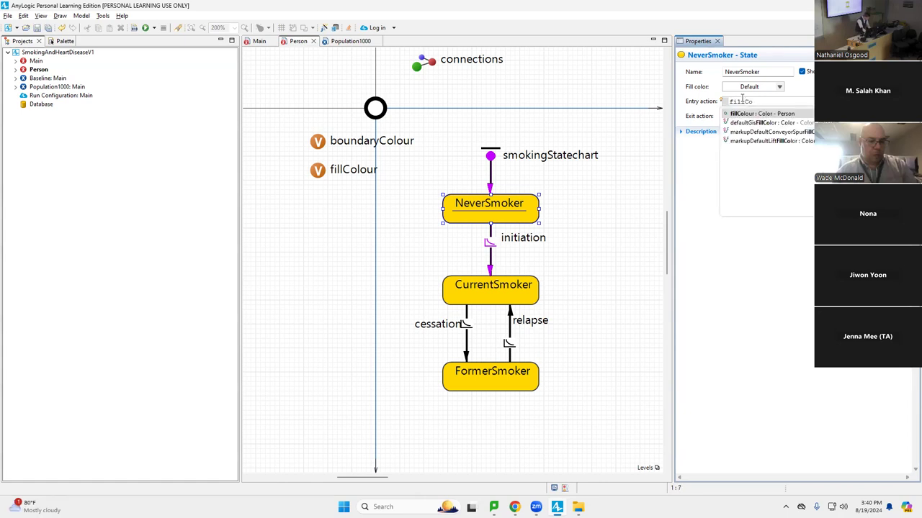
{"action": "key", "text": "Return"}
{"action": "type", "text": "= olive"}
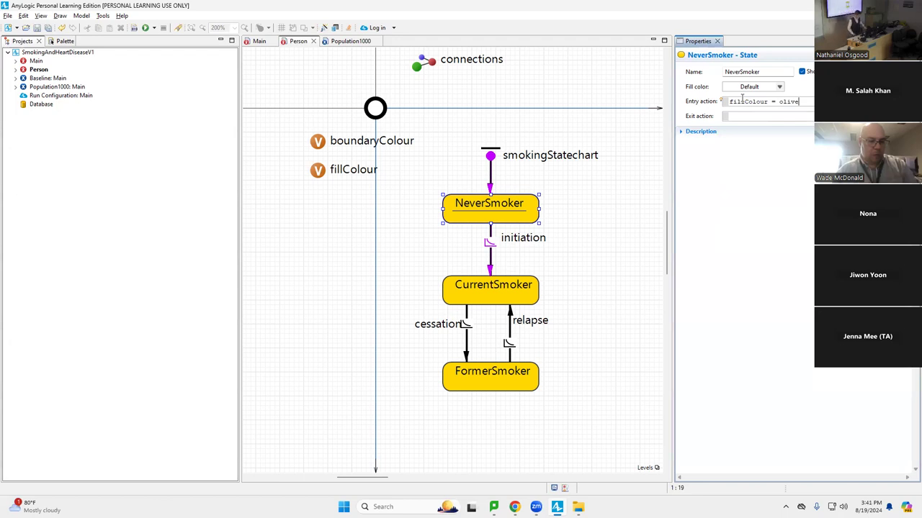
{"action": "type", "text": ";"}
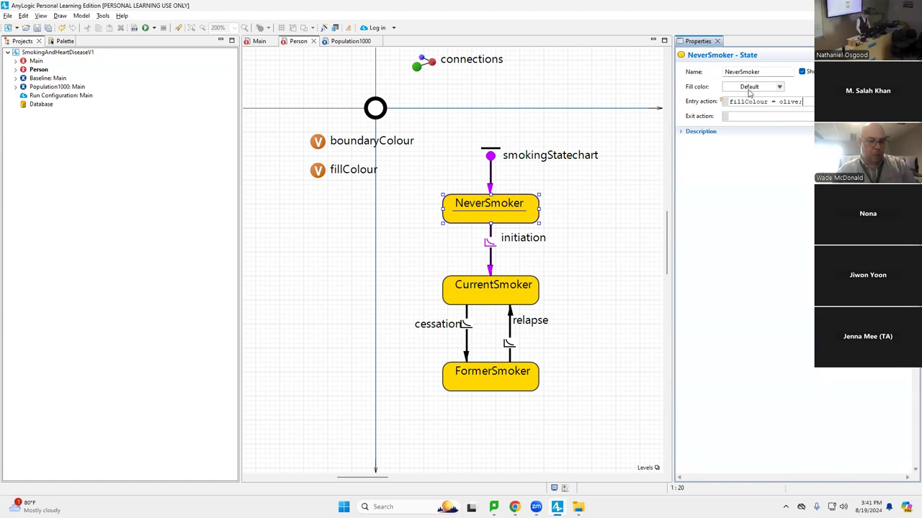
Set the NeverSmoker state's own fill color to olive by color name
{"action": "left_click", "coordinate": [747, 89]}
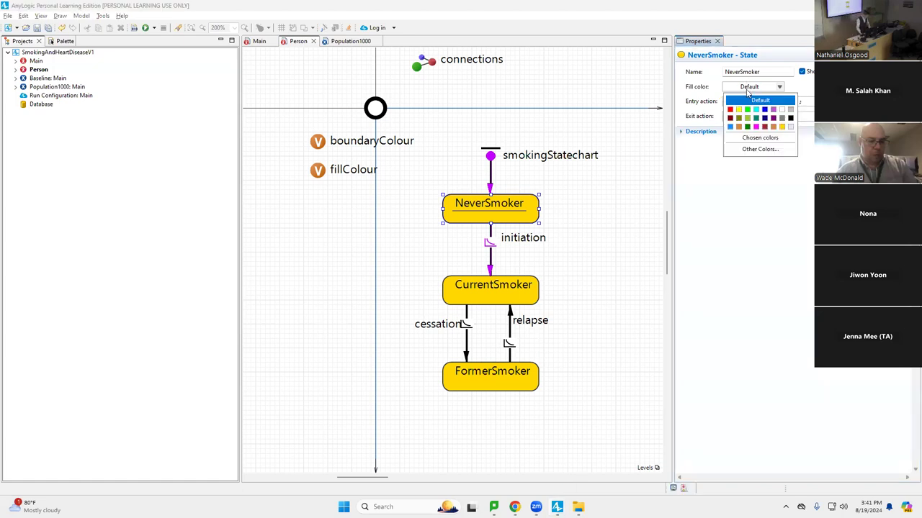
{"action": "left_click", "coordinate": [752, 151]}
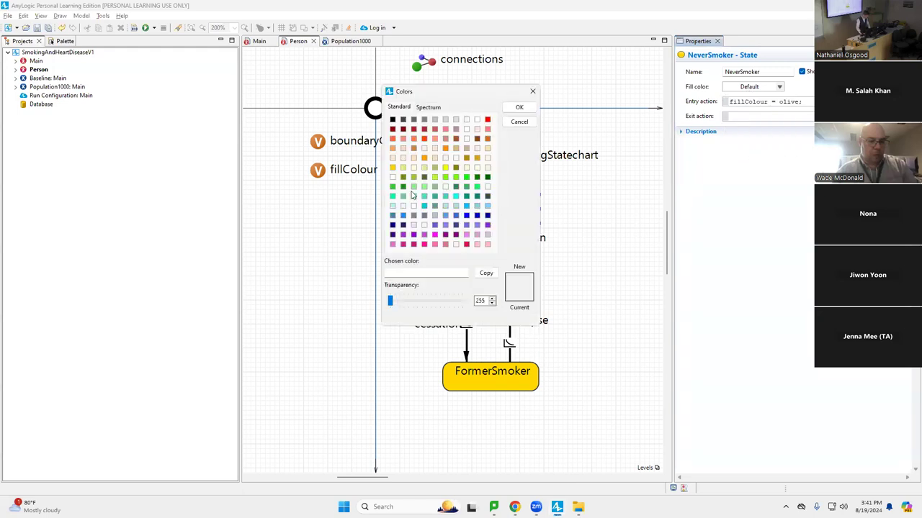
{"action": "left_click", "coordinate": [421, 272]}
{"action": "type", "text": "olive"}
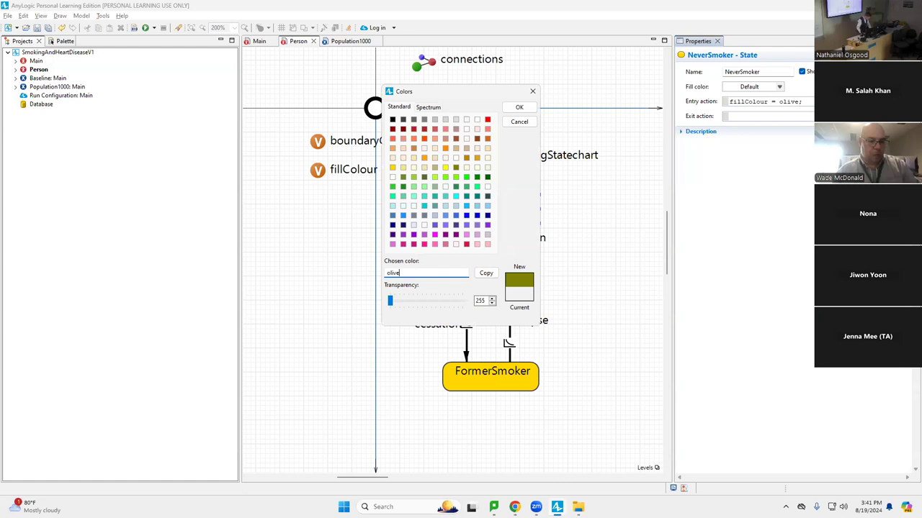
{"action": "left_click", "coordinate": [507, 107]}
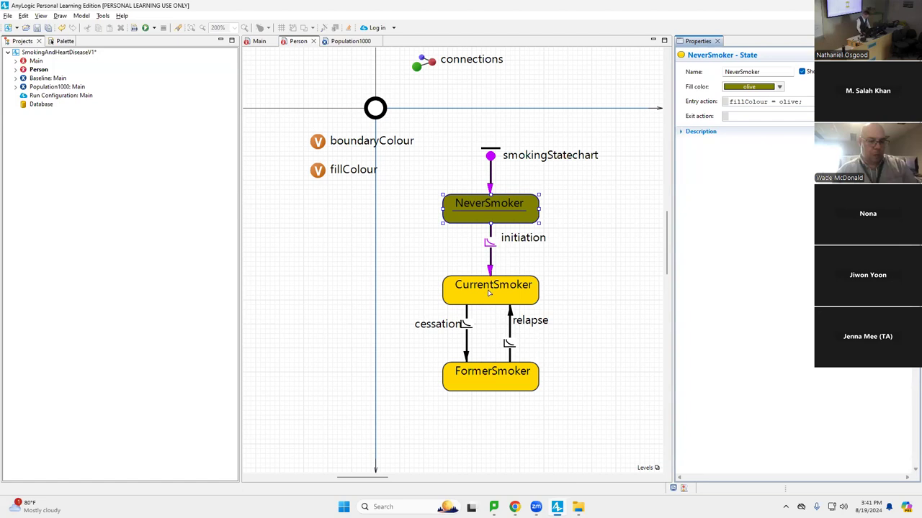
Copy the NeverSmoker state's entry action code and show the properties of the CurrentSmoker state
{"action": "left_click", "coordinate": [790, 101]}
{"action": "key", "text": "shift+Home"}
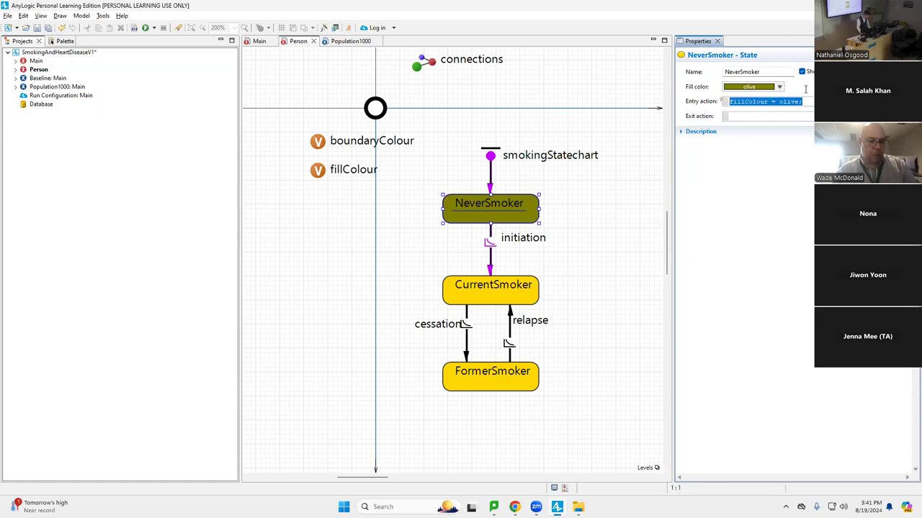
{"action": "right_click", "coordinate": [787, 105]}
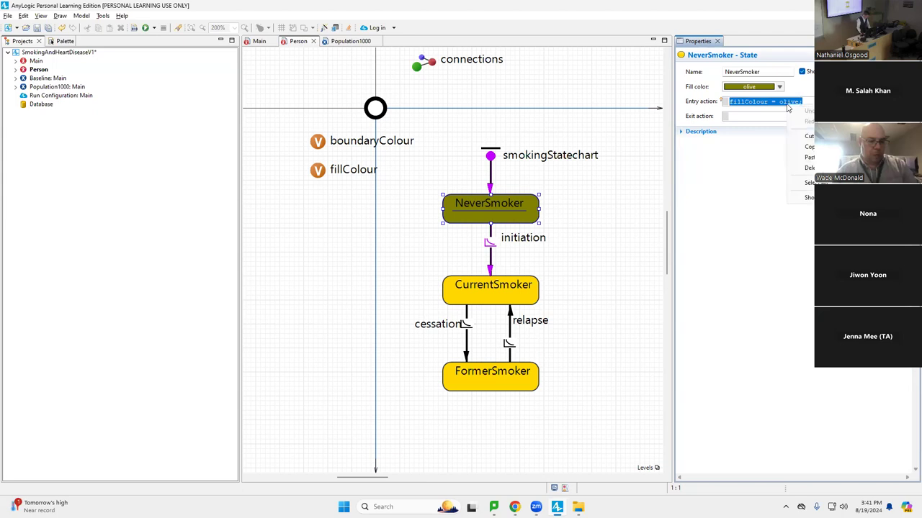
{"action": "left_click", "coordinate": [810, 147]}
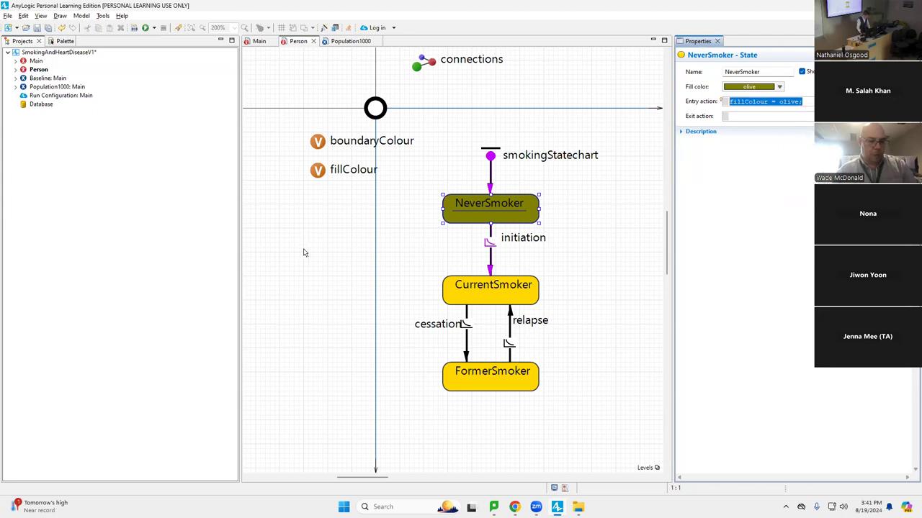
{"action": "left_click", "coordinate": [468, 301]}
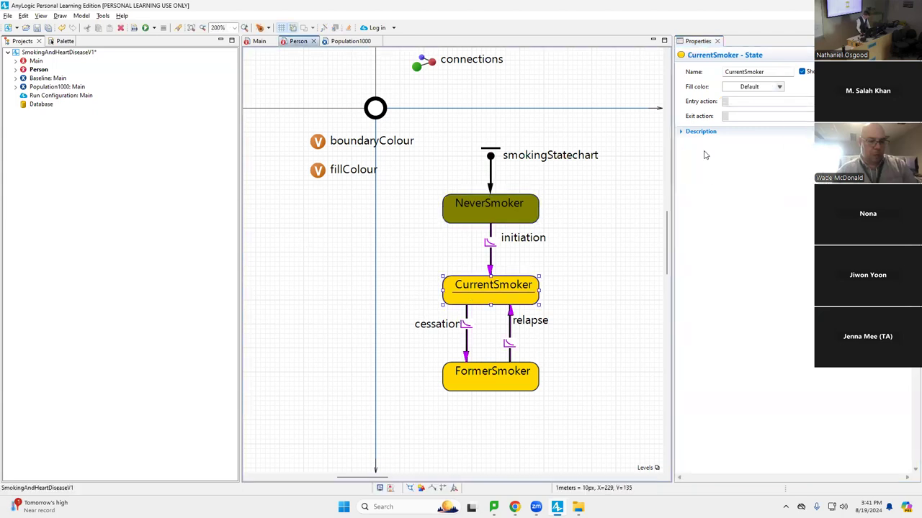
{"action": "left_click", "coordinate": [740, 87]}
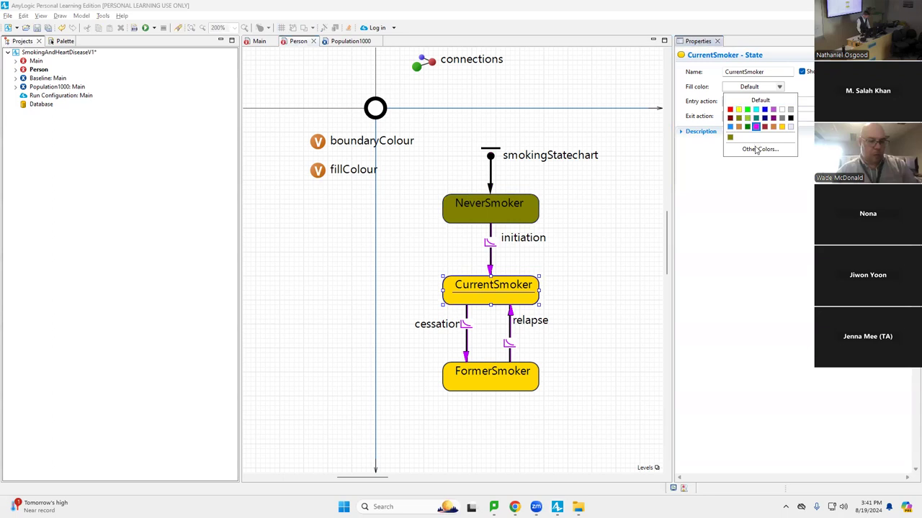
{"action": "left_click", "coordinate": [813, 101]}
{"action": "type", "text": "crim"}
{"action": "key", "text": "ctrl+z"}
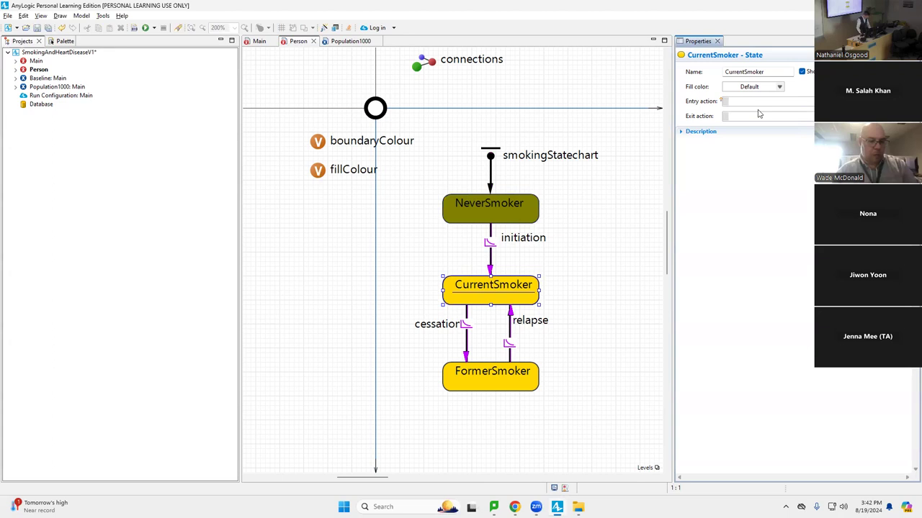
Set the CurrentSmoker state's entry action to "fillColour = fireBrick;" using code completion for the color constant
{"action": "type", "text": "fillColour = bric"}
{"action": "key", "text": "ctrl+space"}
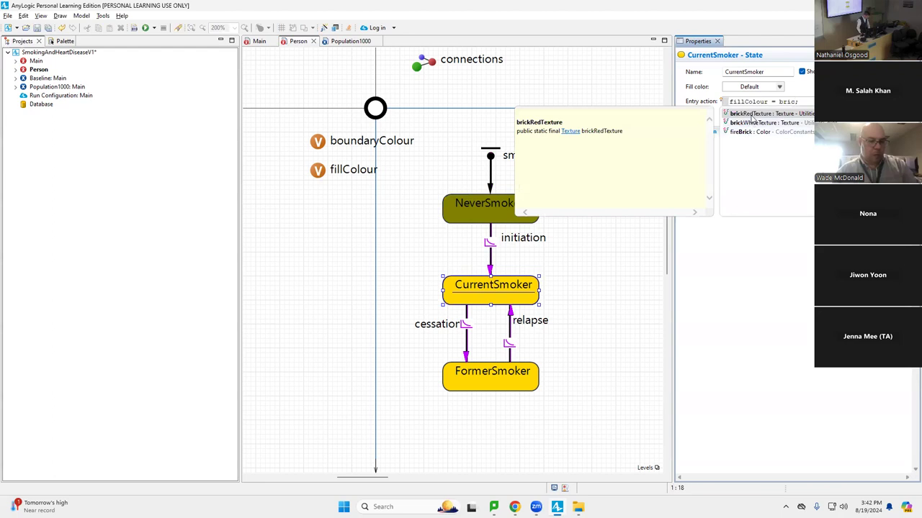
{"action": "left_click", "coordinate": [745, 132]}
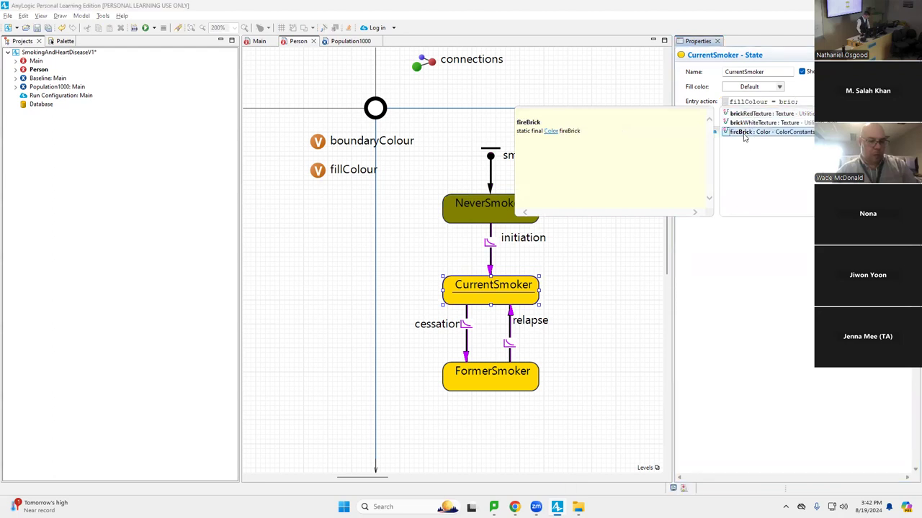
{"action": "double_click", "coordinate": [745, 133]}
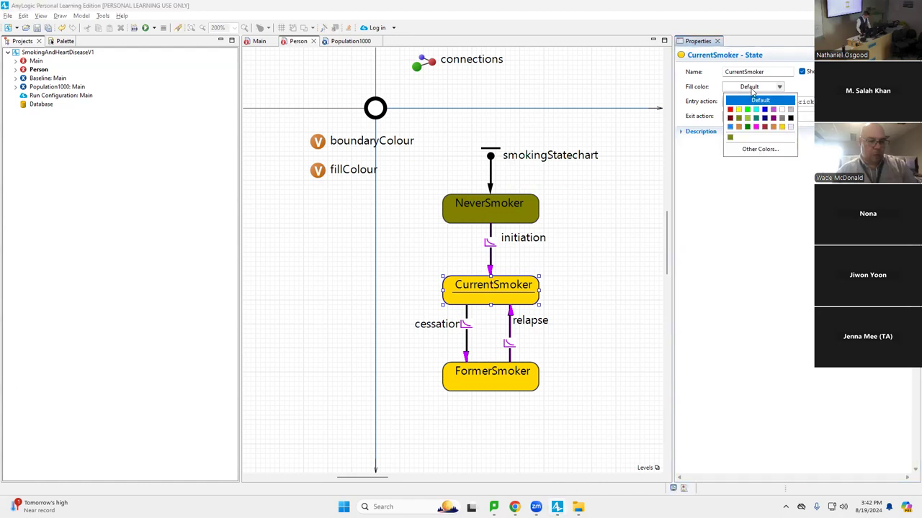
Set the CurrentSmoker state's own fill color to fireBrick by color name
{"action": "left_click", "coordinate": [760, 149]}
{"action": "left_click", "coordinate": [457, 275]}
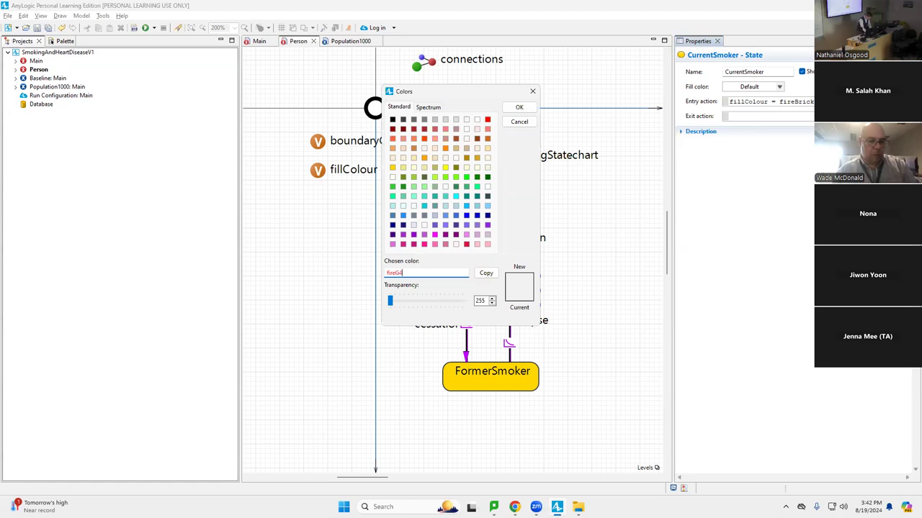
{"action": "type", "text": "fireBrick"}
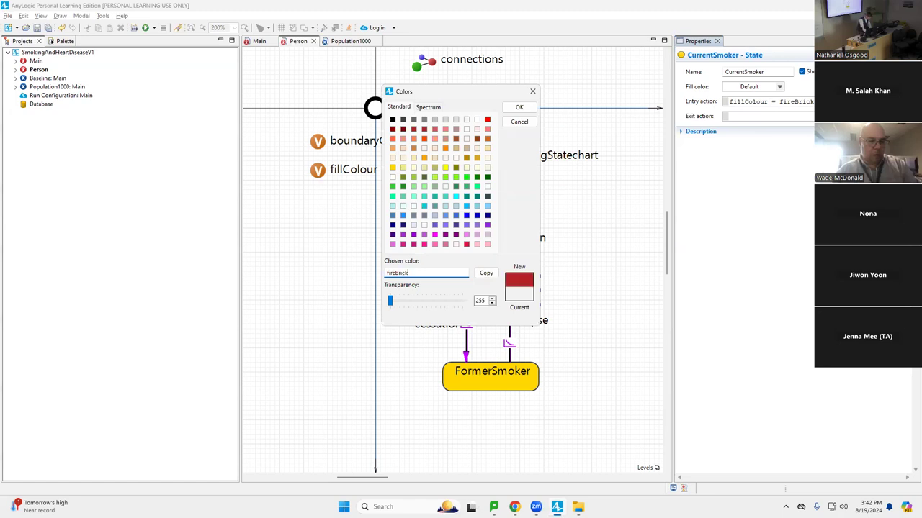
{"action": "left_click", "coordinate": [519, 108]}
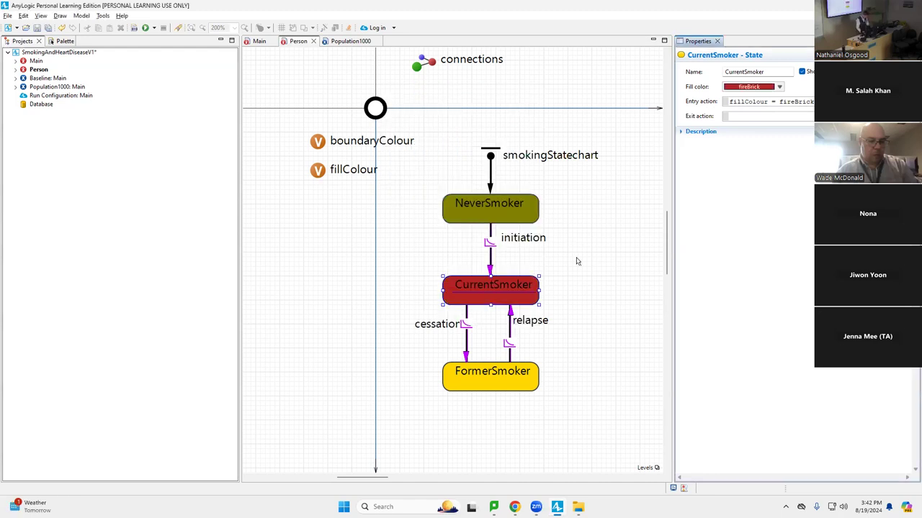
Set the FormerSmoker state's own fill color to gray
{"action": "left_click", "coordinate": [489, 387]}
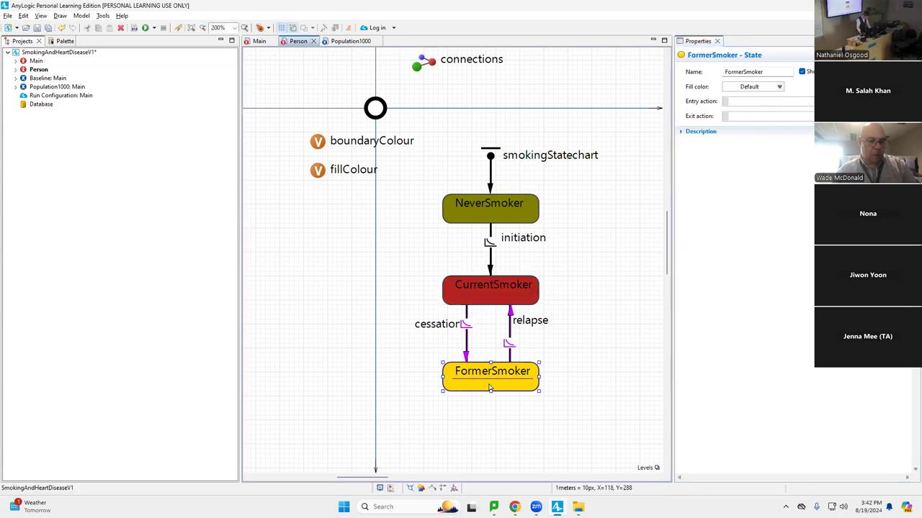
{"action": "left_click", "coordinate": [779, 87]}
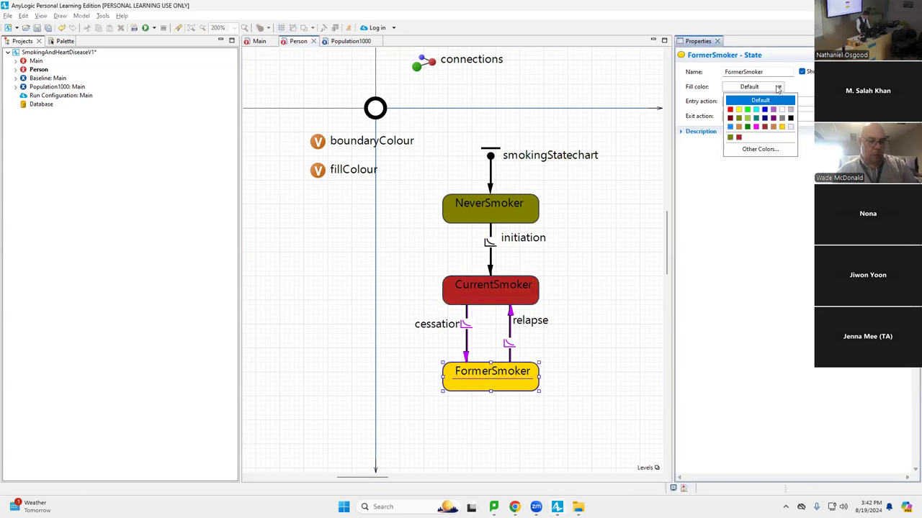
{"action": "left_click", "coordinate": [782, 126]}
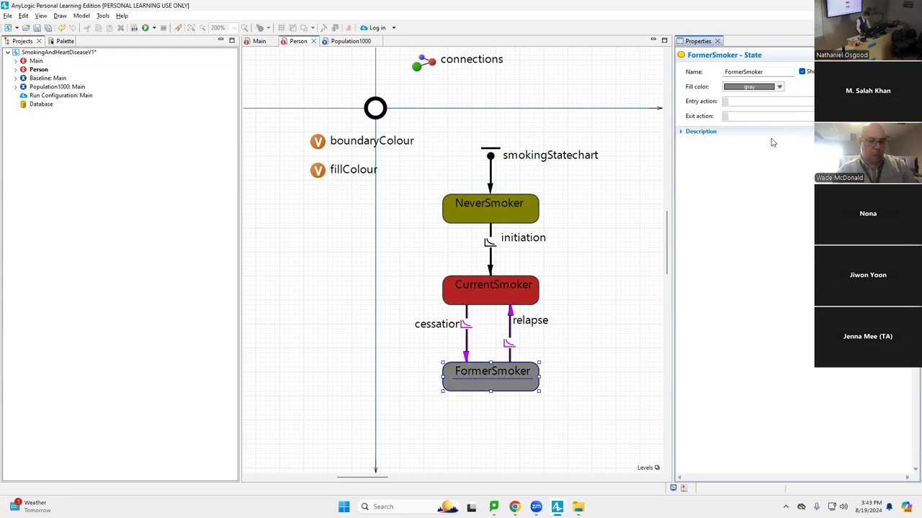
Set the FormerSmoker state's entry action to "fillColour = gray;" and save the model
{"action": "left_click", "coordinate": [746, 102]}
{"action": "key", "text": "ctrl+v"}
{"action": "key", "text": "ctrl+shift+Left"}
{"action": "type", "text": "g"}
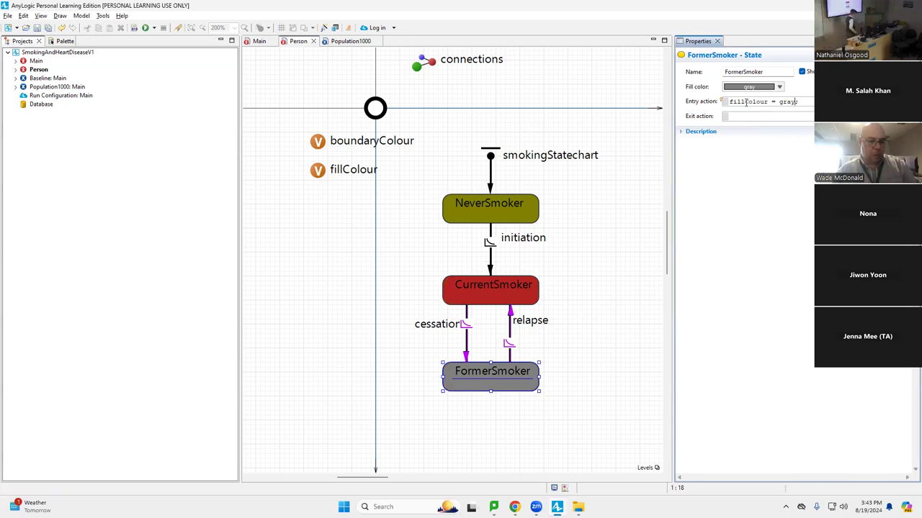
{"action": "key", "text": "ctrl+s"}
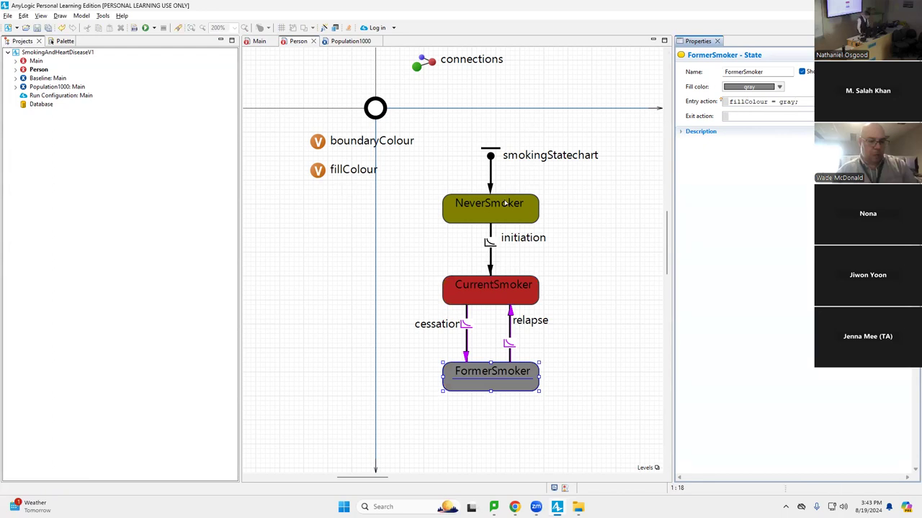
Review the rate of the initiation transition between NeverSmoker and CurrentSmoker
{"action": "left_click", "coordinate": [494, 253]}
{"action": "left_click", "coordinate": [492, 254]}
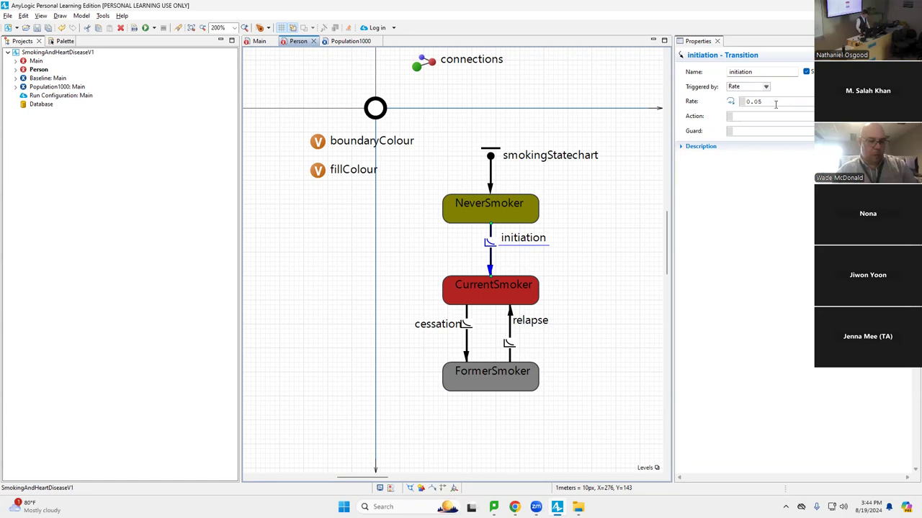
Run the Baseline experiment, pause it after a few simulated years, and show the run's developer information
{"action": "right_click", "coordinate": [49, 78]}
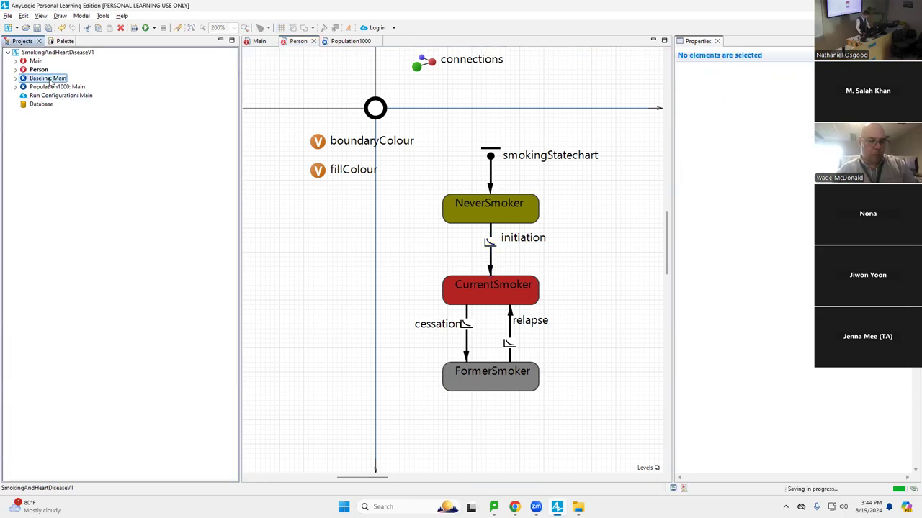
{"action": "left_click", "coordinate": [95, 227]}
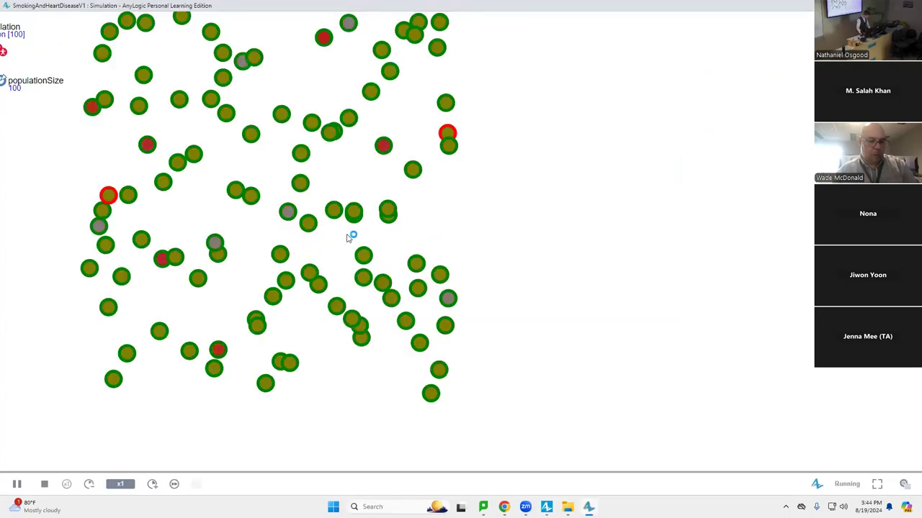
{"action": "left_click", "coordinate": [17, 487]}
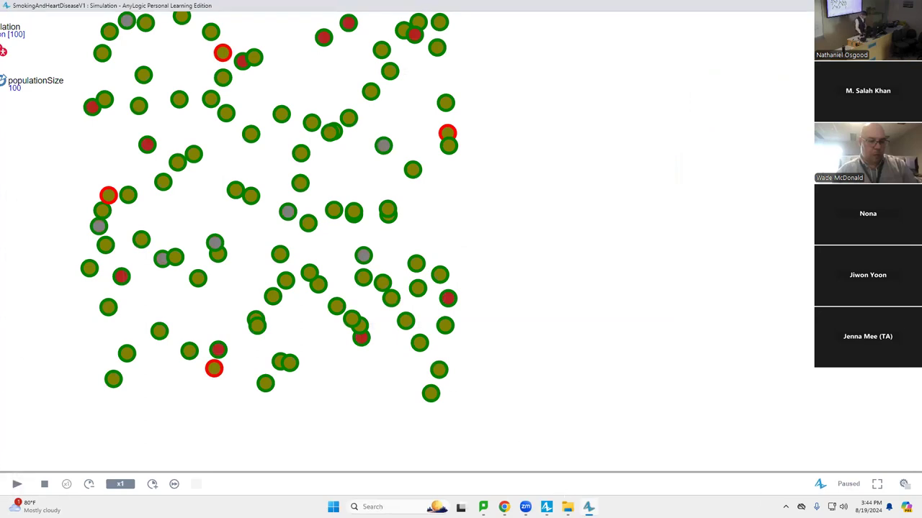
{"action": "left_click", "coordinate": [904, 485]}
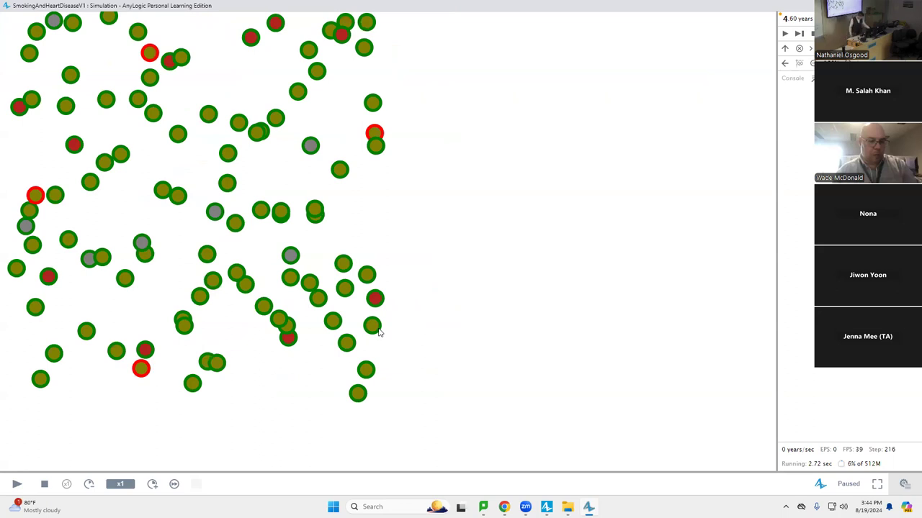
Compare the agents' fill and boundary colors in the paused simulation with the Person agent's smoking and heart disease statecharts
{"action": "key", "text": "alt+Tab"}
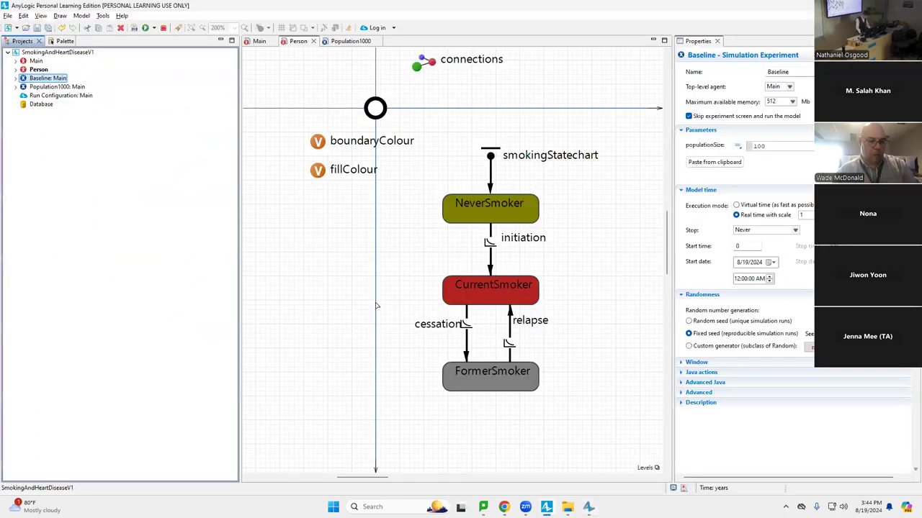
{"action": "key", "text": "alt+Tab"}
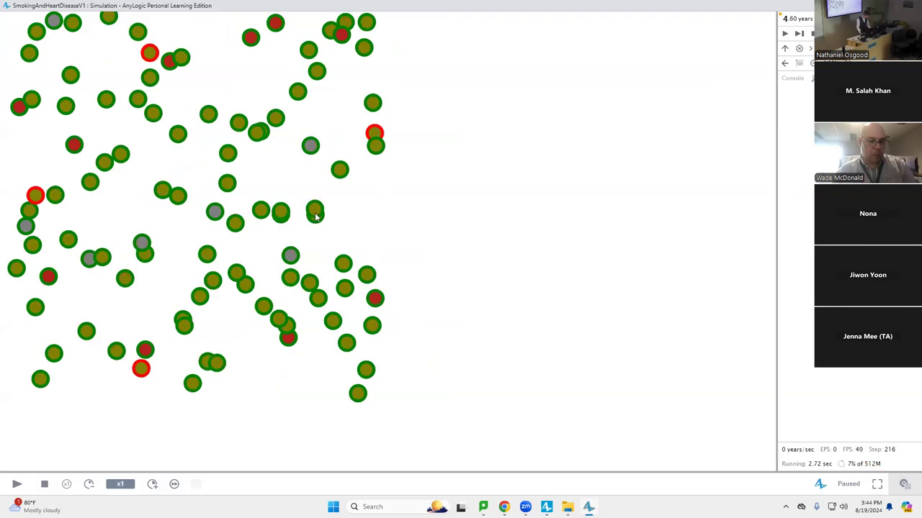
{"action": "key", "text": "alt+Tab"}
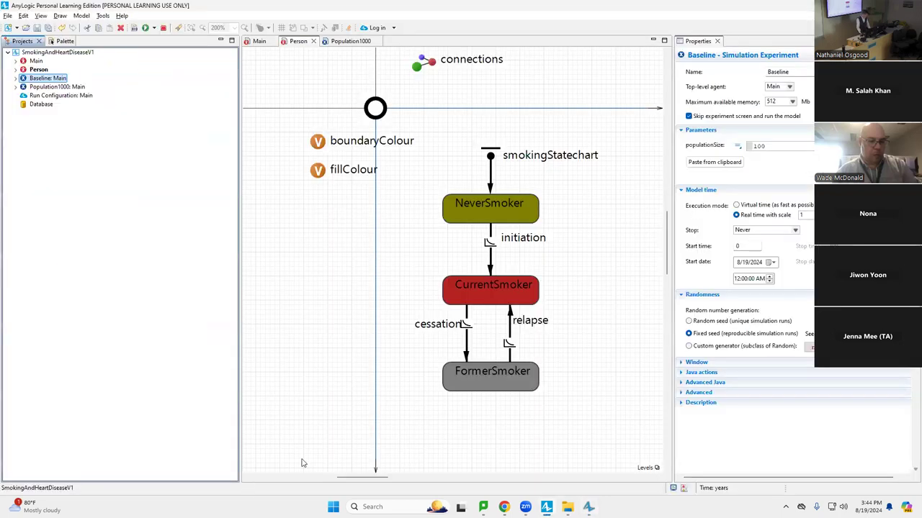
{"action": "left_click_drag", "start_coordinate": [380, 480], "coordinate": [441, 482]}
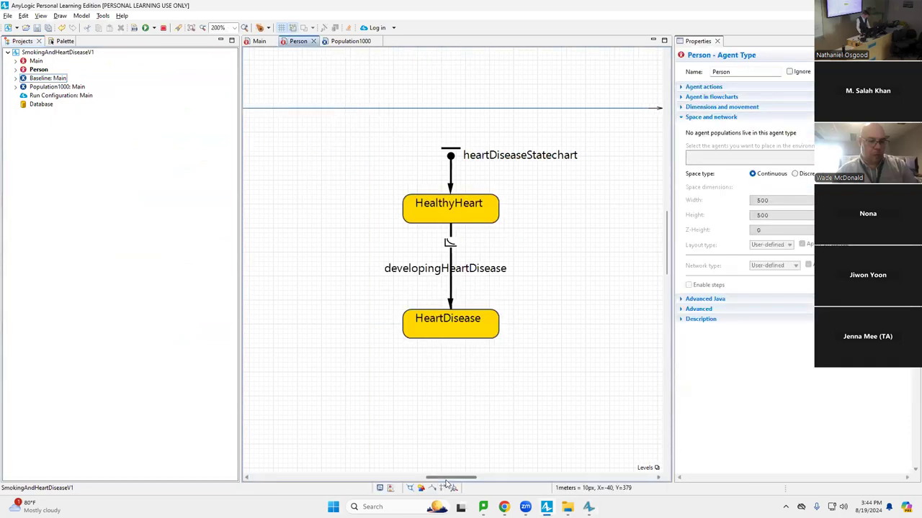
{"action": "left_click_drag", "start_coordinate": [441, 479], "coordinate": [395, 489]}
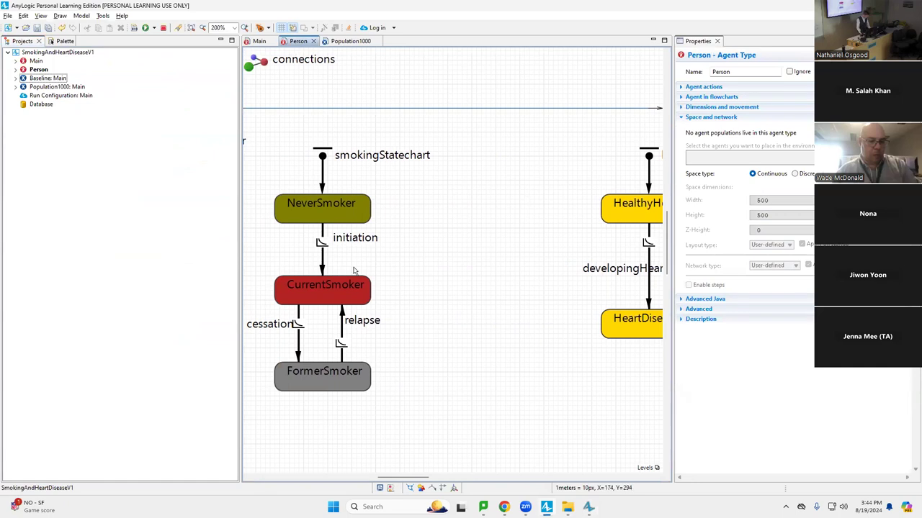
{"action": "key", "text": "alt+Tab"}
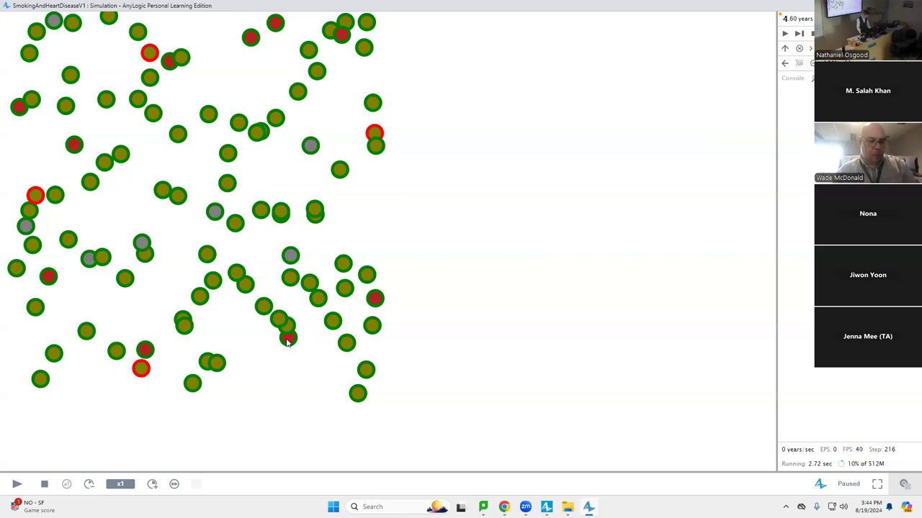
{"action": "key", "text": "alt+Tab"}
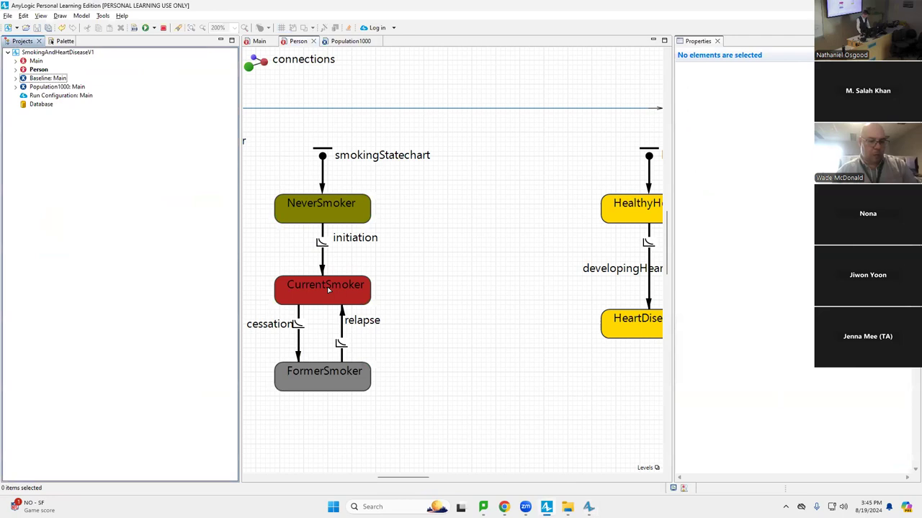
{"action": "key", "text": "alt+Tab"}
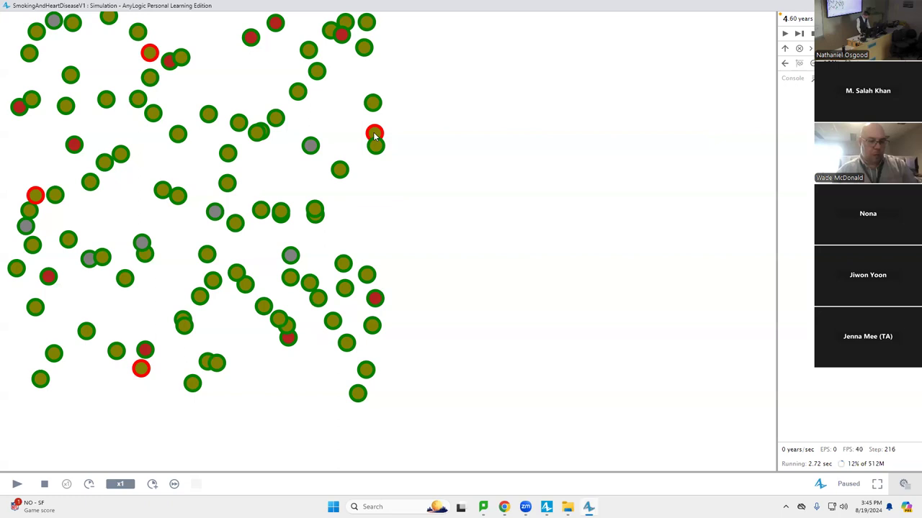
{"action": "key", "text": "alt+Tab"}
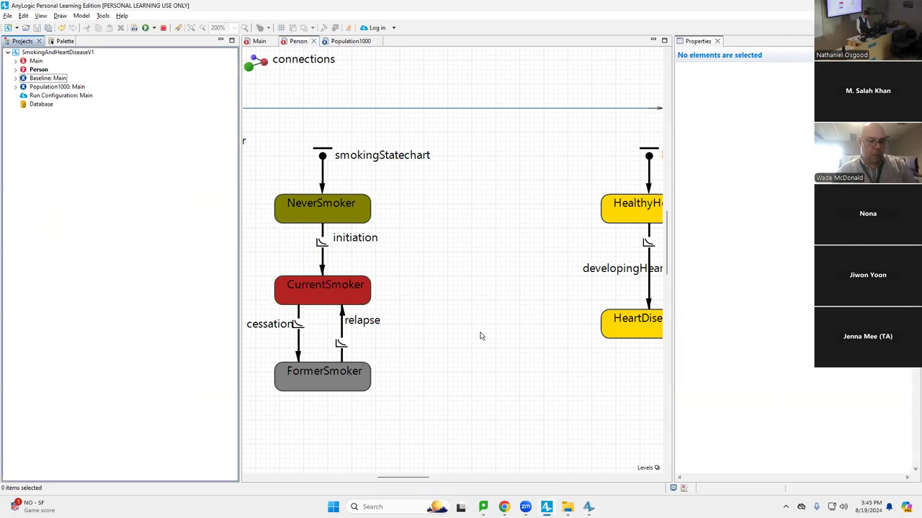
Set the HealthyHeart state's own fill color to bright green
{"action": "left_click", "coordinate": [637, 216]}
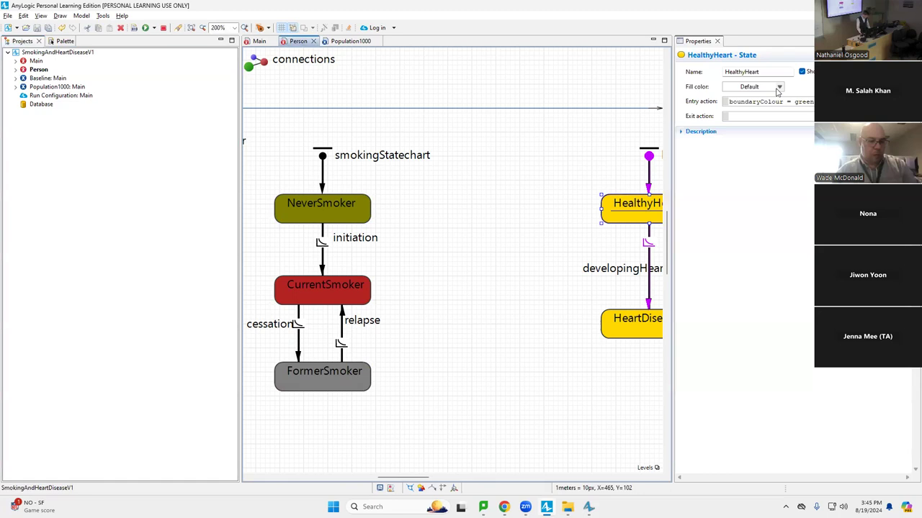
{"action": "left_click", "coordinate": [777, 87]}
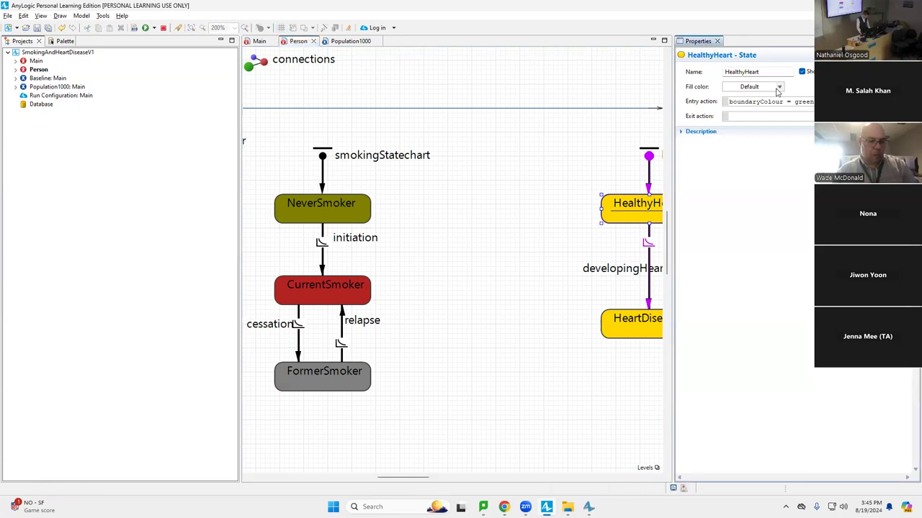
{"action": "key", "text": "Escape"}
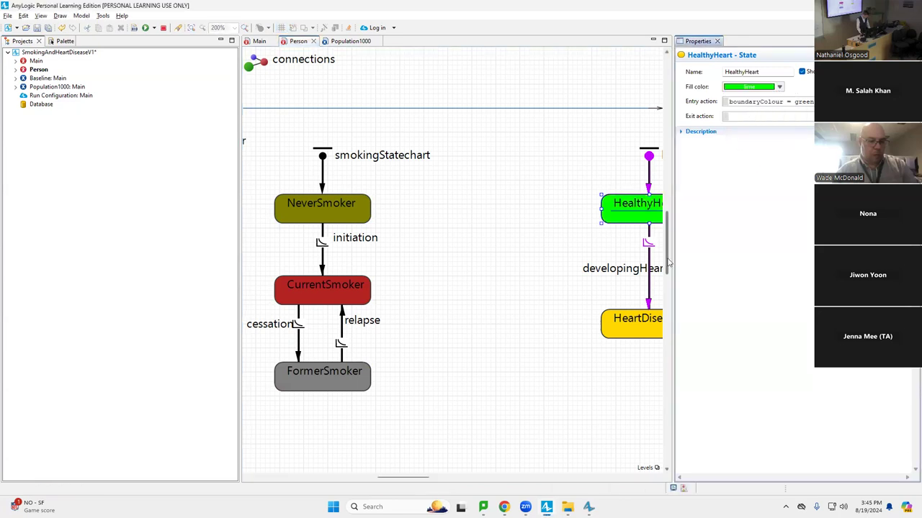
Set the HeartDisease state's own fill color to red
{"action": "left_click", "coordinate": [606, 324]}
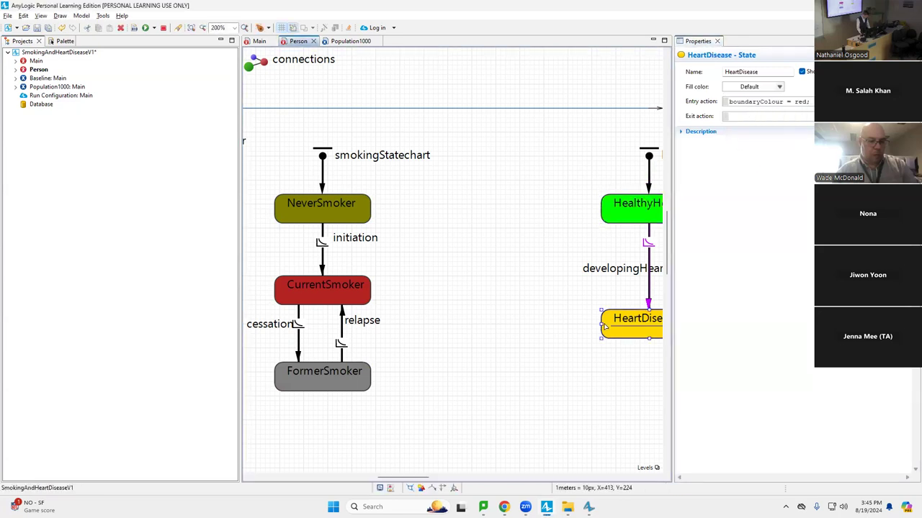
{"action": "left_click", "coordinate": [780, 87]}
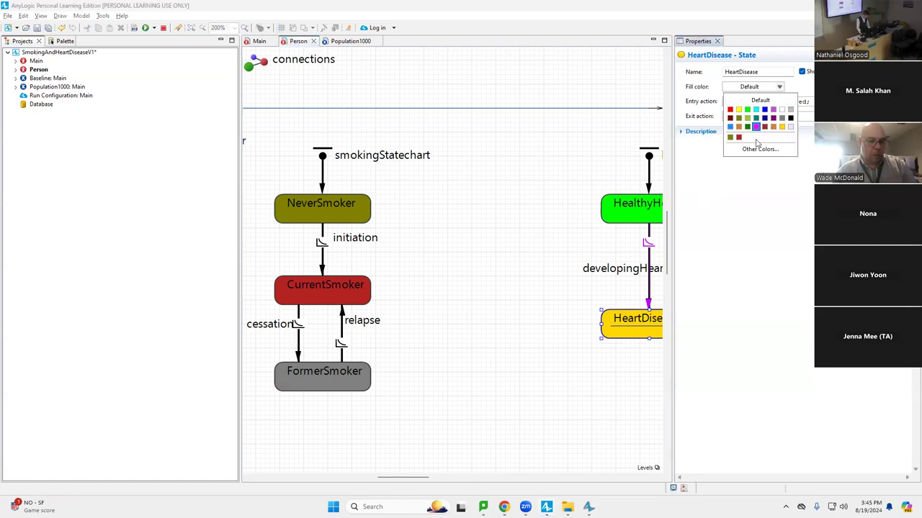
{"action": "left_click", "coordinate": [730, 109]}
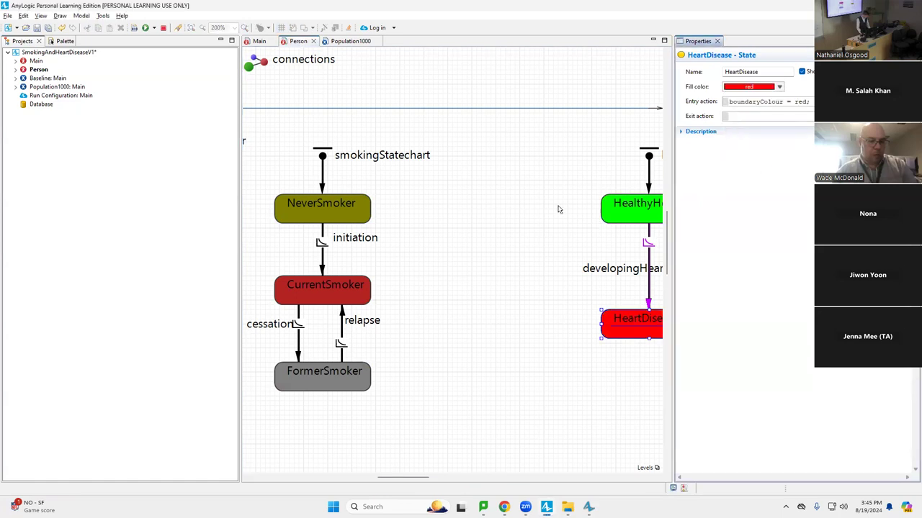
Compare the paused simulation's agent colors with the colored statechart states again, and resume the Baseline run
{"action": "key", "text": "F5"}
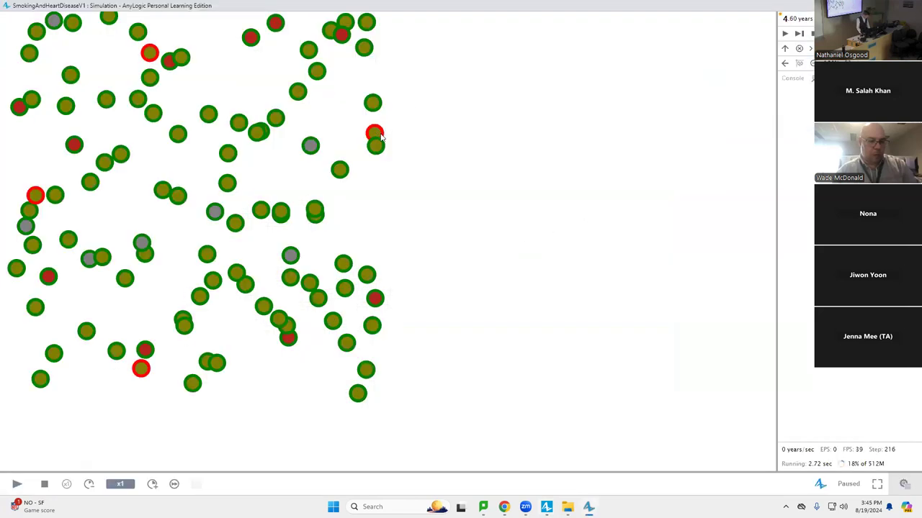
{"action": "key", "text": "alt+Tab"}
{"action": "key", "text": "alt+Tab"}
{"action": "key", "text": "alt+Tab"}
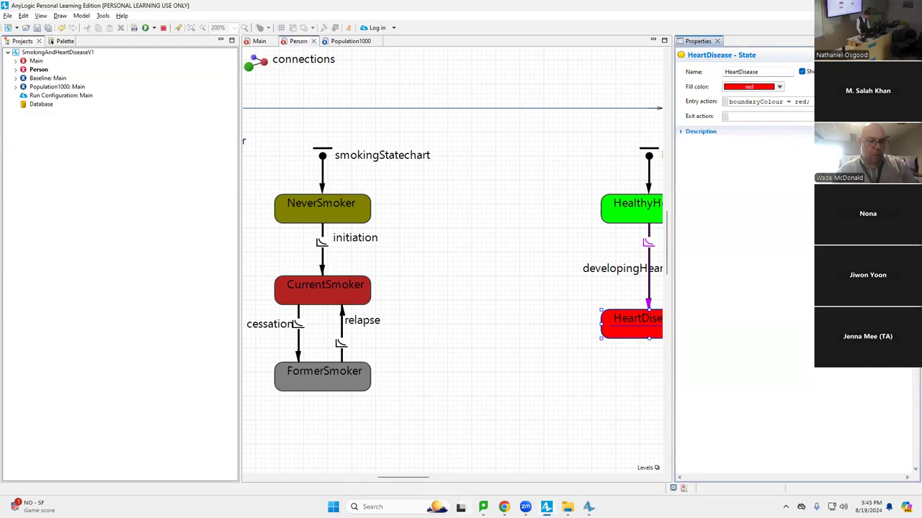
{"action": "mouse_move", "coordinate": [412, 477]}
{"action": "left_mouse_down"}
{"action": "mouse_move", "coordinate": [421, 478]}
{"action": "mouse_move", "coordinate": [413, 477]}
{"action": "left_mouse_up"}
{"action": "key", "text": "alt+Tab"}
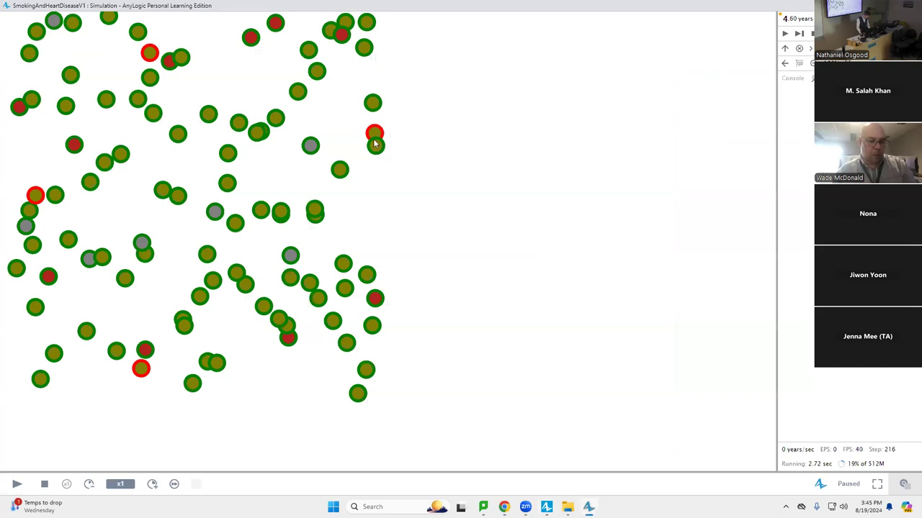
{"action": "key", "text": "alt+Tab"}
{"action": "left_click", "coordinate": [13, 485]}
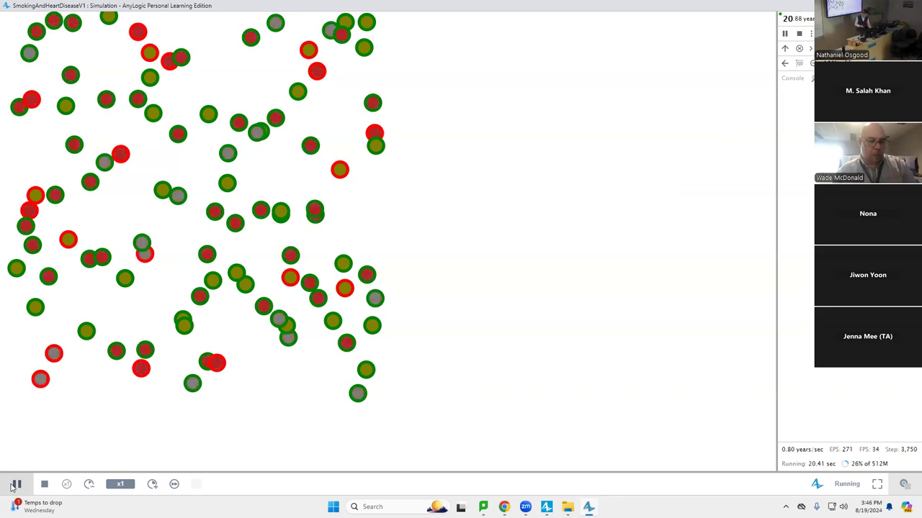
Compare the running simulation's agents with the Person statecharts once more, and close the simulation window
{"action": "key", "text": "alt+Tab"}
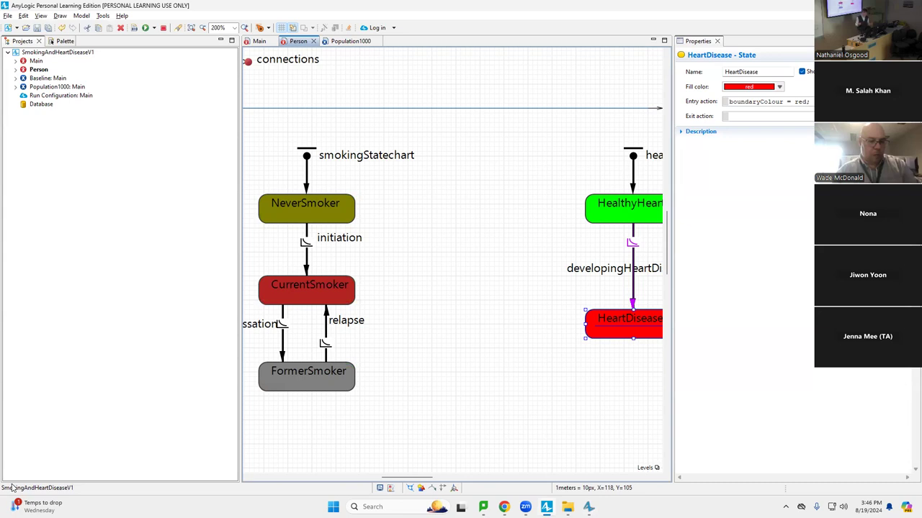
{"action": "key", "text": "alt+Tab"}
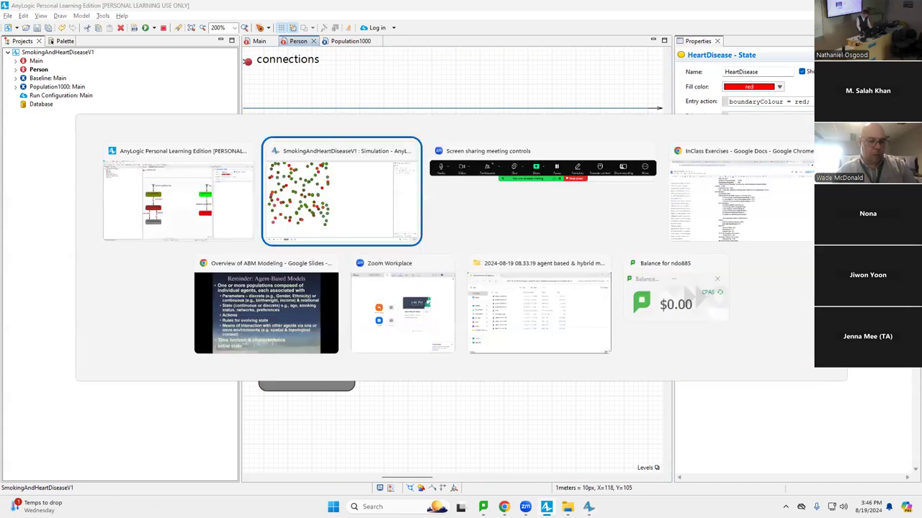
{"action": "key", "text": "alt+Tab"}
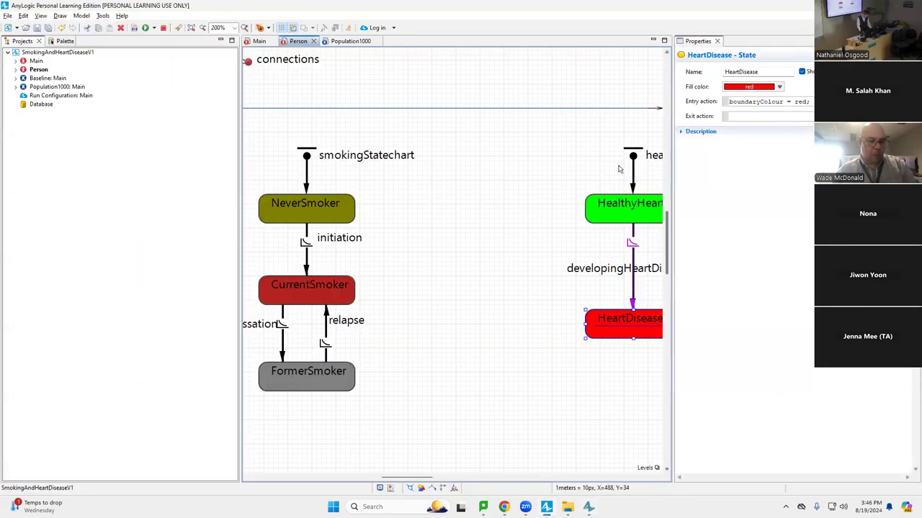
{"action": "key", "text": "alt+Tab"}
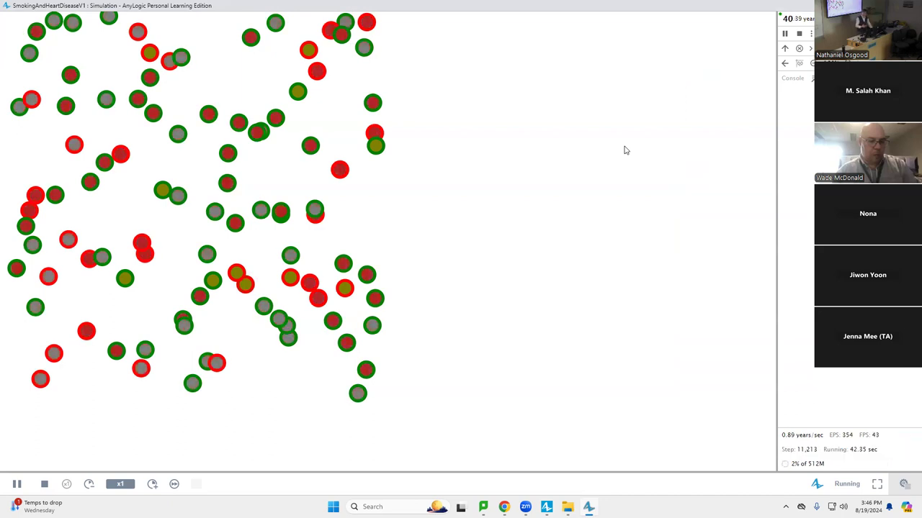
{"action": "key", "text": "alt+F4"}
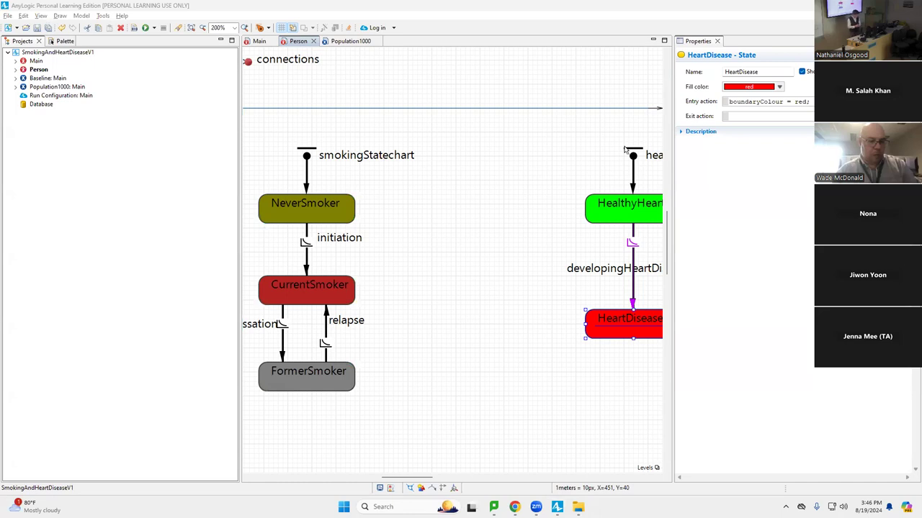
Save a copy of the model as SmokingAndHeartDiseaseV2 in the Models folder
{"action": "left_click", "coordinate": [8, 16]}
{"action": "left_click", "coordinate": [34, 80]}
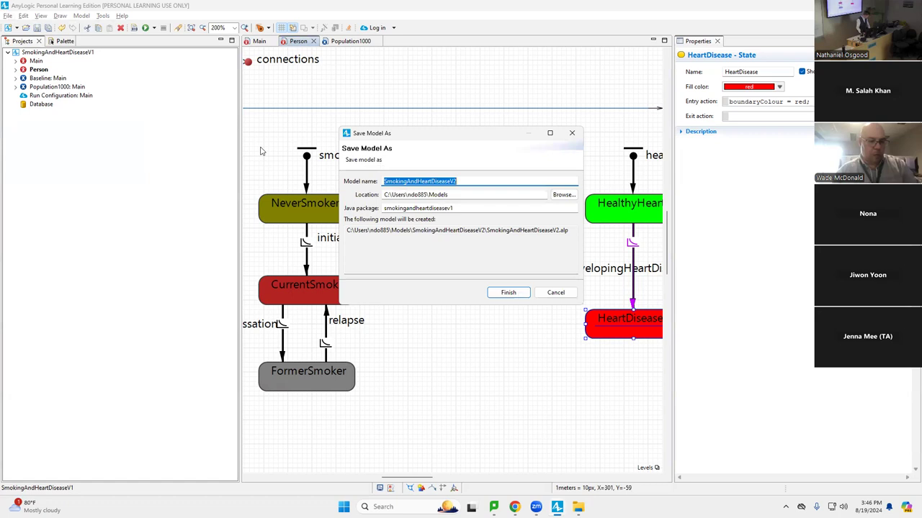
{"action": "key", "text": "Return"}
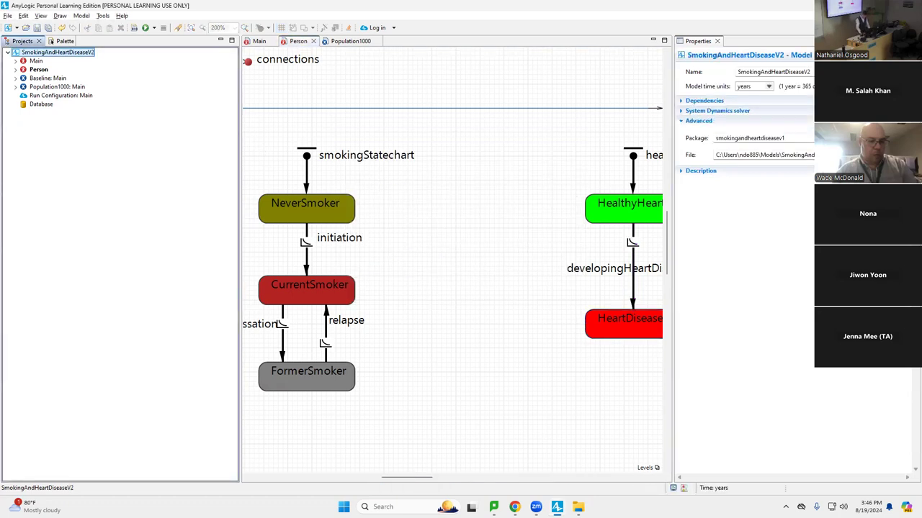
Switch to Chrome and bring up its file chooser
{"action": "key", "text": "alt+Tab"}
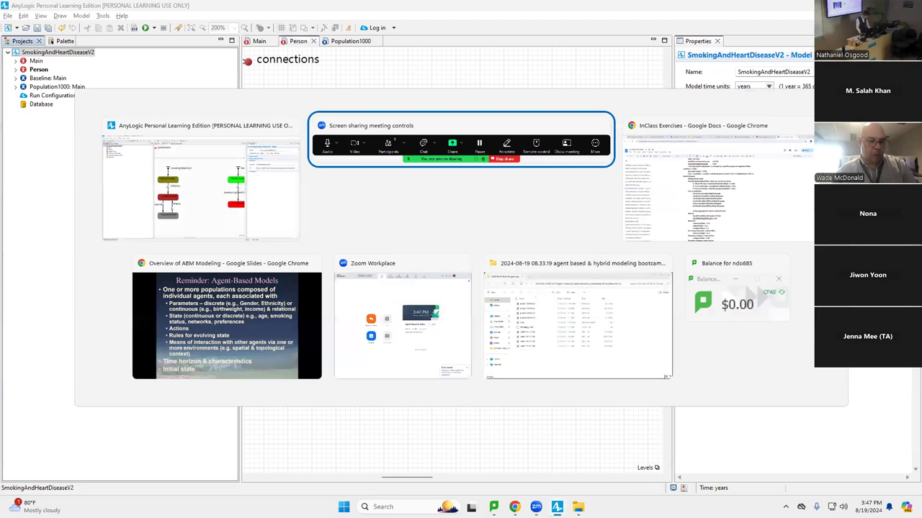
{"action": "key", "text": "alt+shift+Tab"}
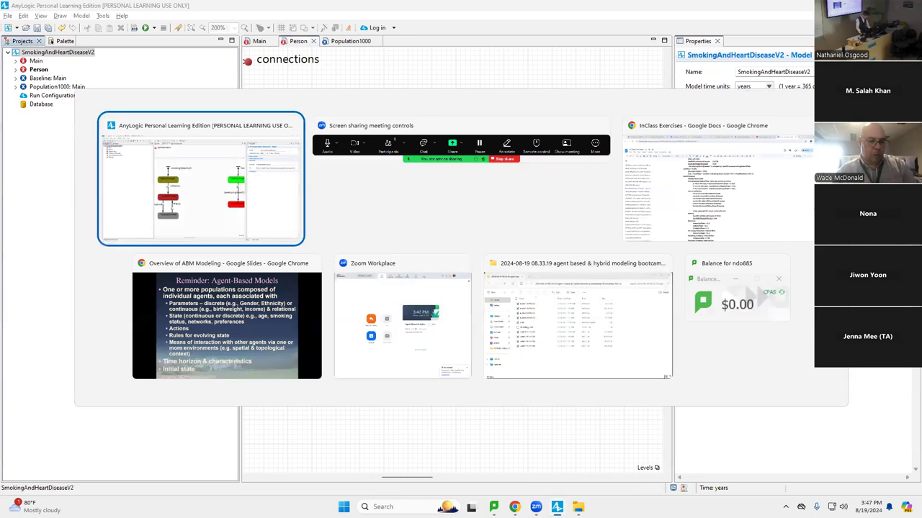
{"action": "key", "text": "alt+Tab"}
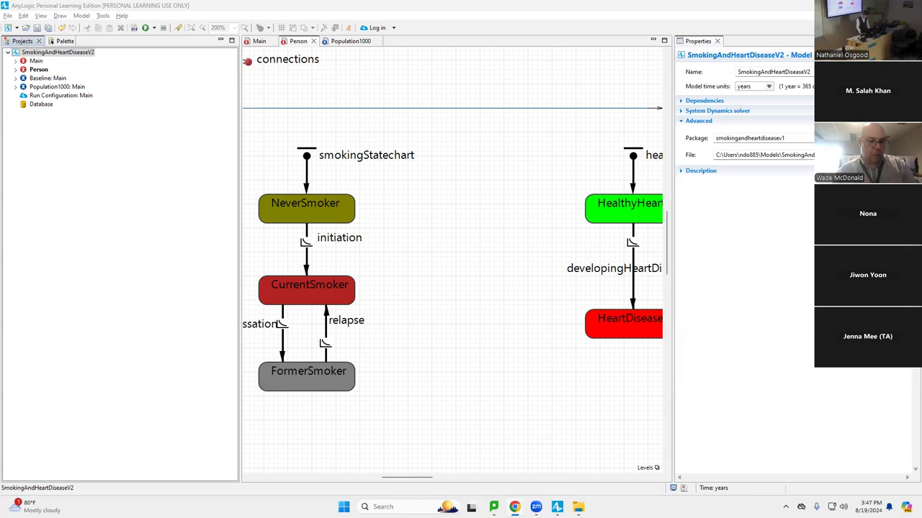
{"action": "key", "text": "ctrl+o"}
{"action": "scroll", "coordinate": [324, 220], "scroll_direction": "down", "scroll_amount": 5}
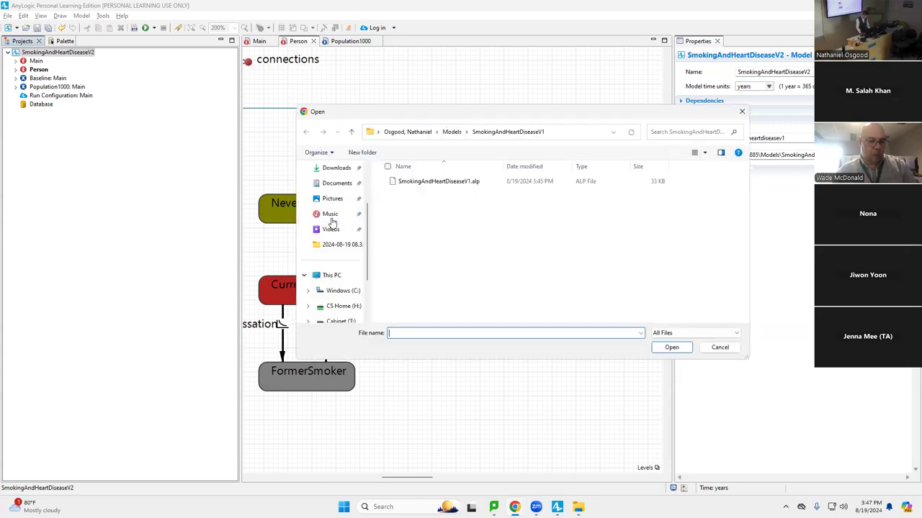
{"action": "scroll", "coordinate": [331, 222], "scroll_direction": "up", "scroll_amount": 5}
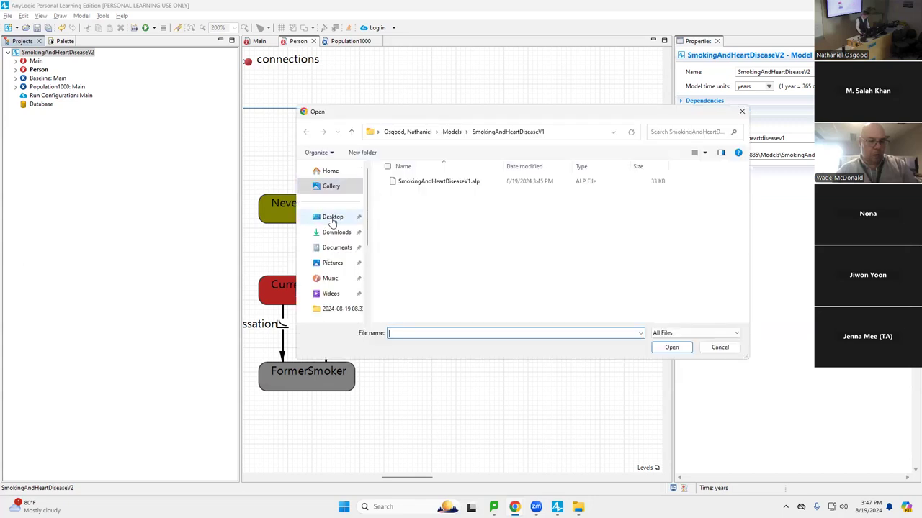
Look through Home, Documents and the C: drive's folders for the saved models
{"action": "left_click", "coordinate": [332, 173]}
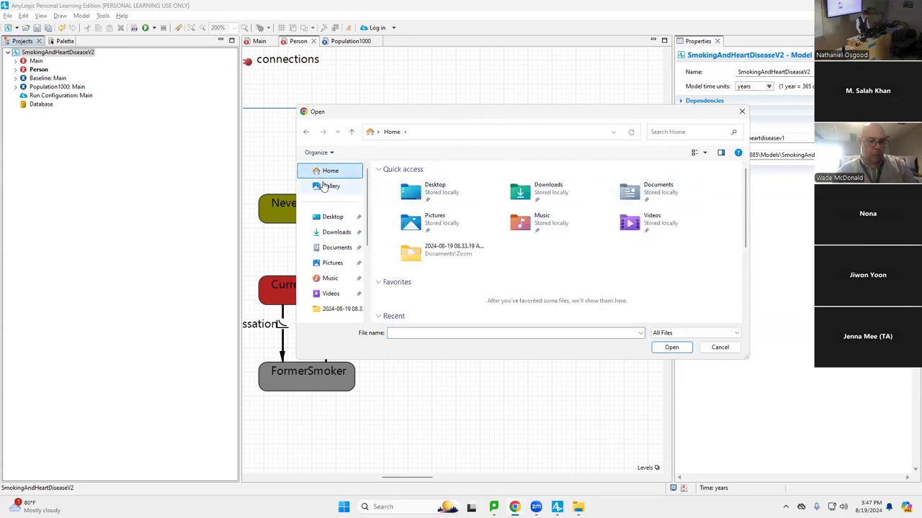
{"action": "left_click", "coordinate": [338, 248]}
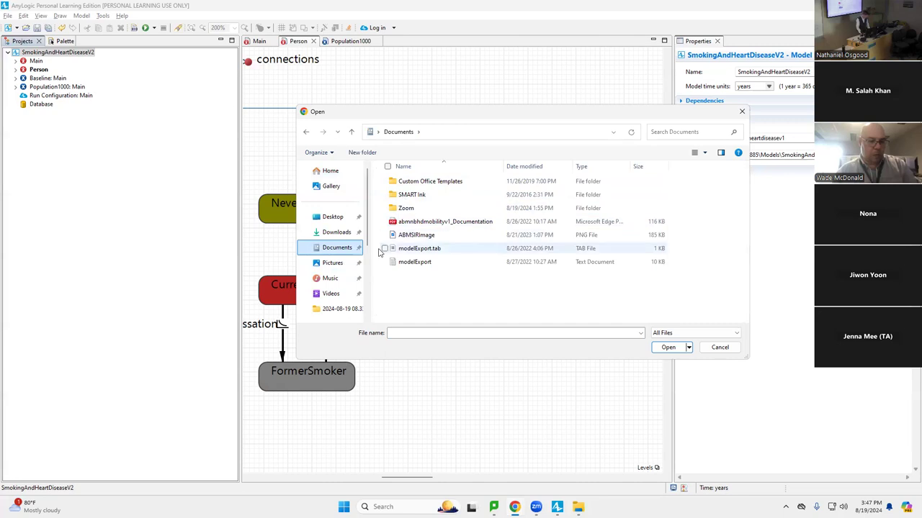
{"action": "scroll", "coordinate": [367, 234], "scroll_direction": "down", "scroll_amount": 3}
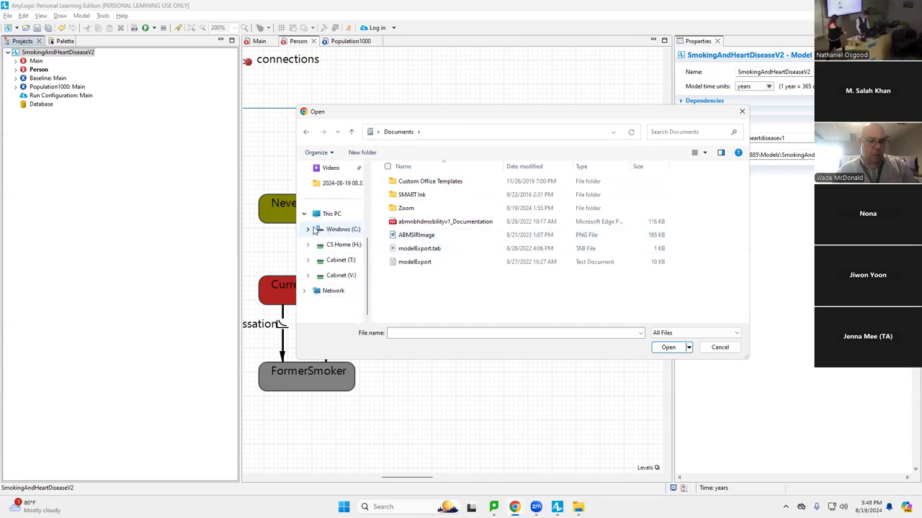
{"action": "left_click", "coordinate": [312, 229]}
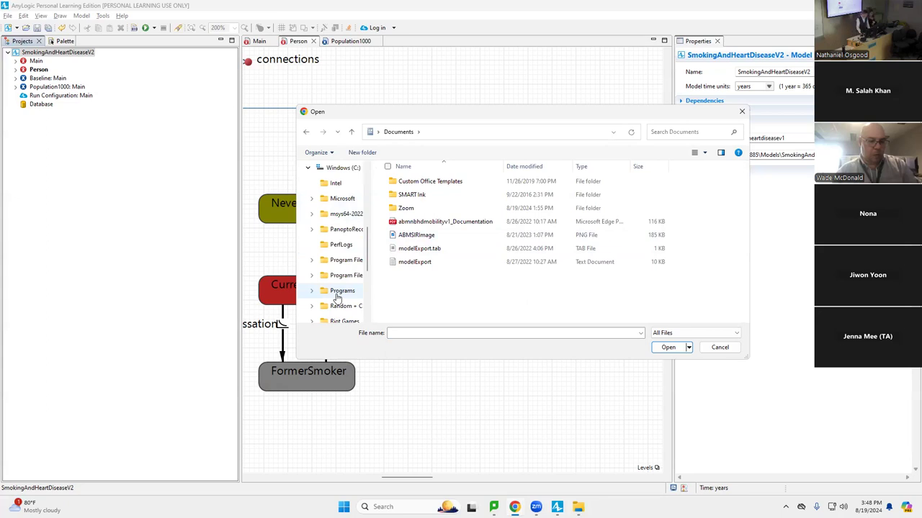
{"action": "scroll", "coordinate": [335, 284], "scroll_direction": "down", "scroll_amount": 3}
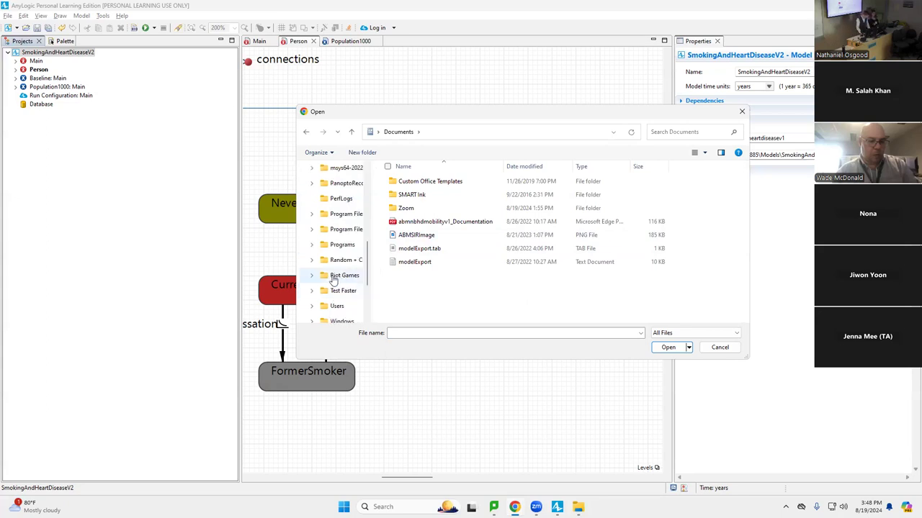
{"action": "scroll", "coordinate": [334, 280], "scroll_direction": "up", "scroll_amount": 1}
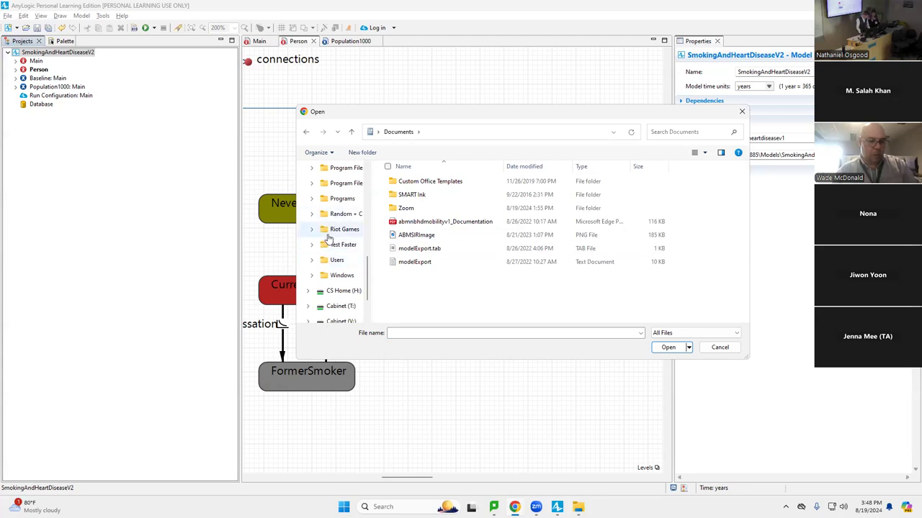
{"action": "left_click_drag", "start_coordinate": [368, 278], "coordinate": [353, 177]}
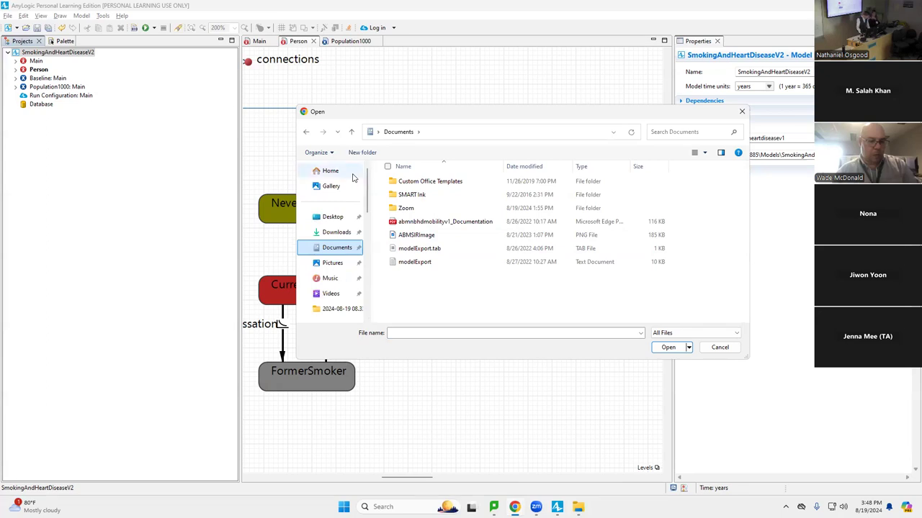
Open SmokingAndHeartDiseaseV2.alp from the SmokingAndHeartDiseaseV2 folder inside Models in the user's home folder
{"action": "left_click", "coordinate": [376, 133]}
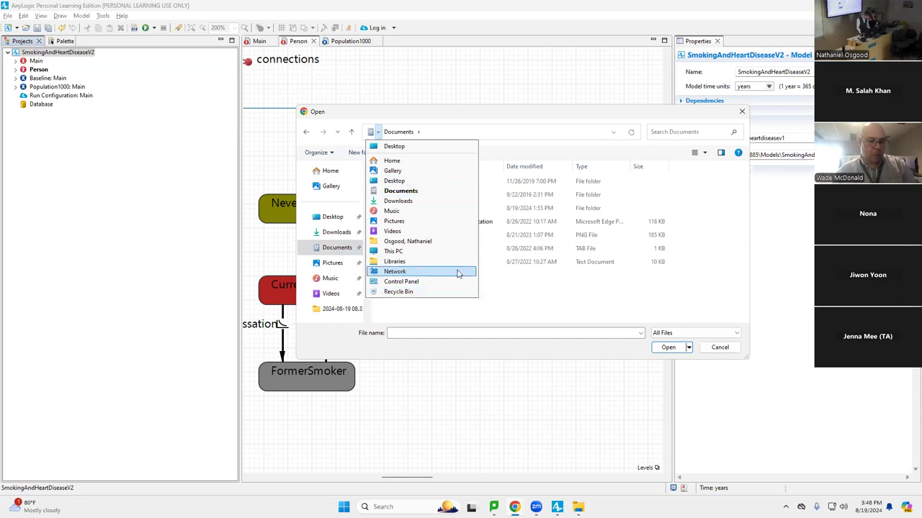
{"action": "left_click", "coordinate": [436, 241]}
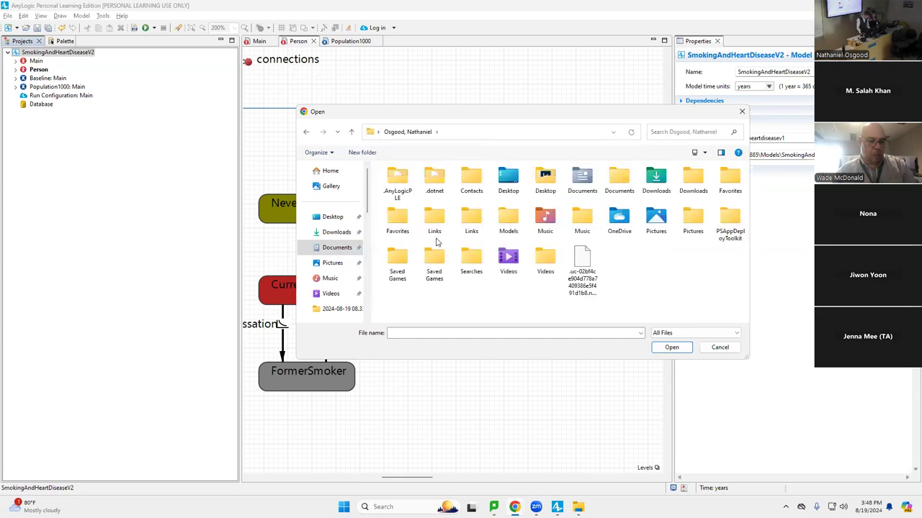
{"action": "left_click", "coordinate": [508, 229]}
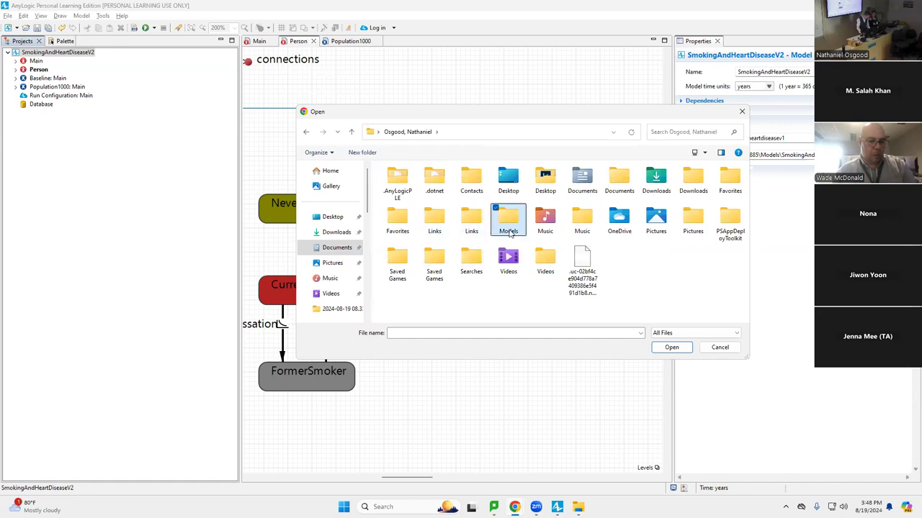
{"action": "double_click", "coordinate": [509, 228]}
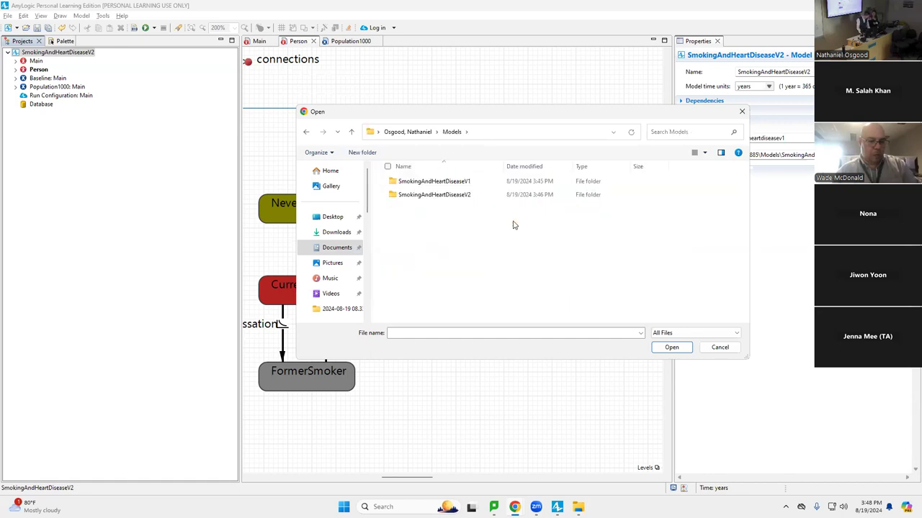
{"action": "double_click", "coordinate": [434, 198]}
{"action": "double_click", "coordinate": [415, 182]}
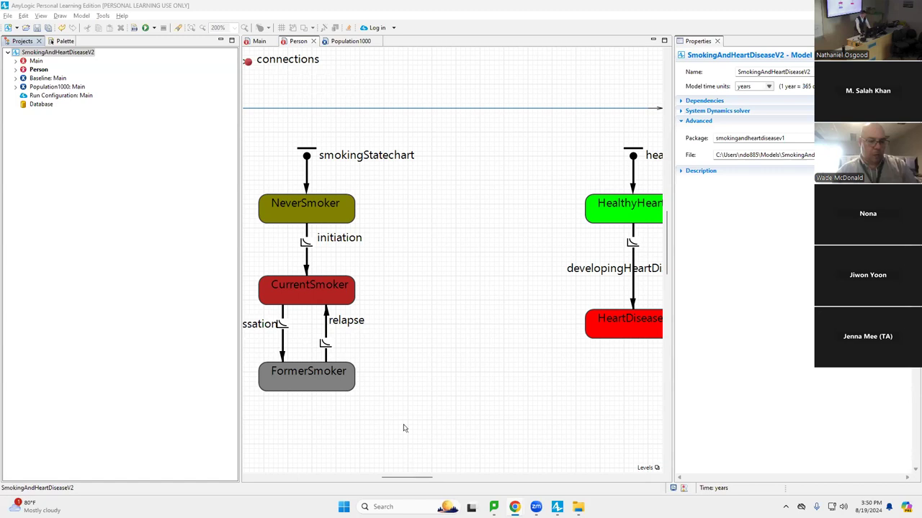
Enlarge the Person diagram in AnyLogic to view both statecharts together, and restore the normal layout
{"action": "double_click", "coordinate": [295, 41]}
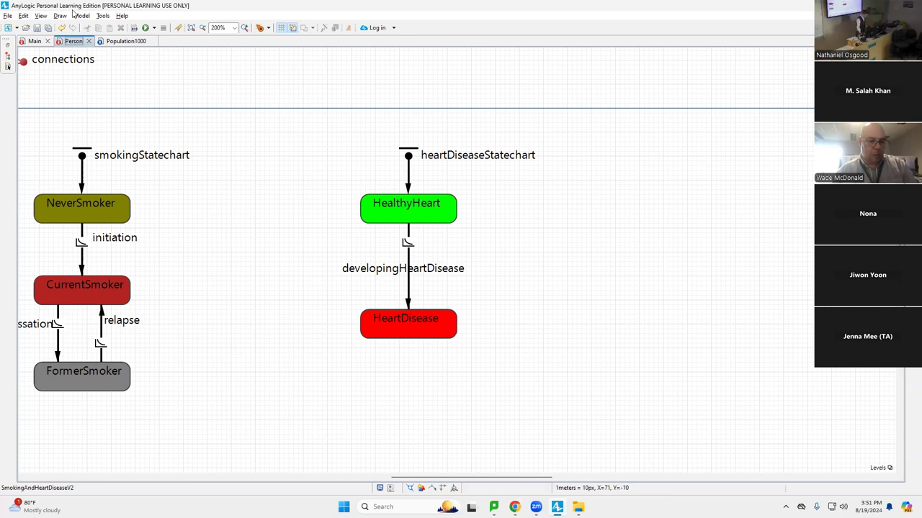
{"action": "double_click", "coordinate": [72, 41]}
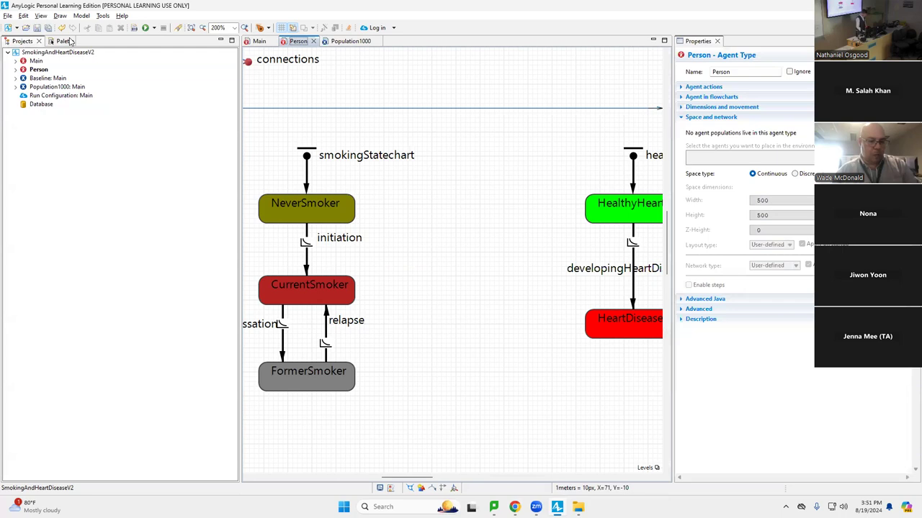
Add a variable to the Person agent directly below fillColour, aligned with the existing variables
{"action": "left_click_drag", "start_coordinate": [407, 479], "coordinate": [369, 479]}
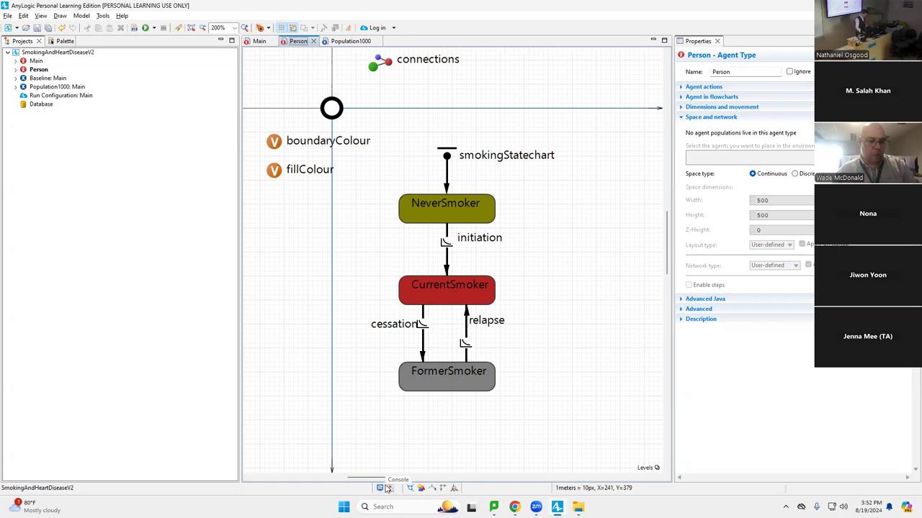
{"action": "left_click", "coordinate": [57, 41]}
{"action": "left_click_drag", "start_coordinate": [36, 124], "coordinate": [254, 208]}
{"action": "left_click_drag", "start_coordinate": [276, 211], "coordinate": [273, 201]}
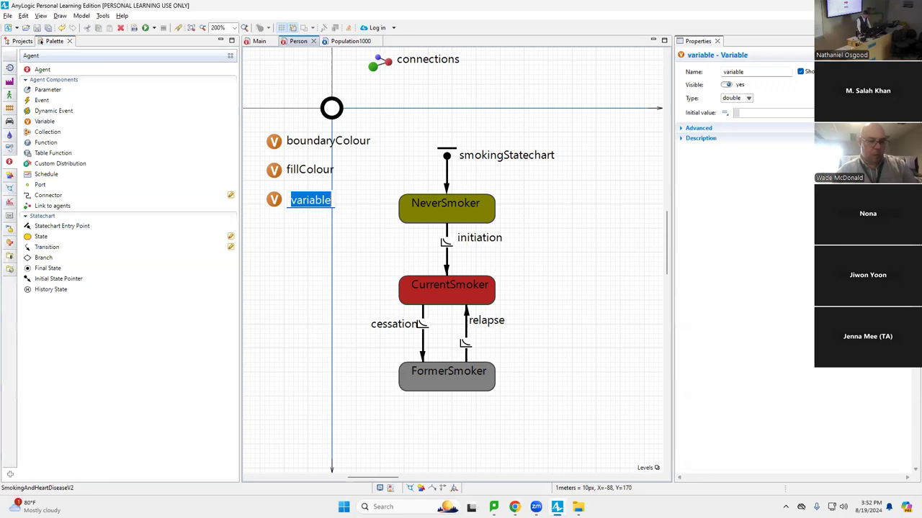
{"action": "key", "text": "Return"}
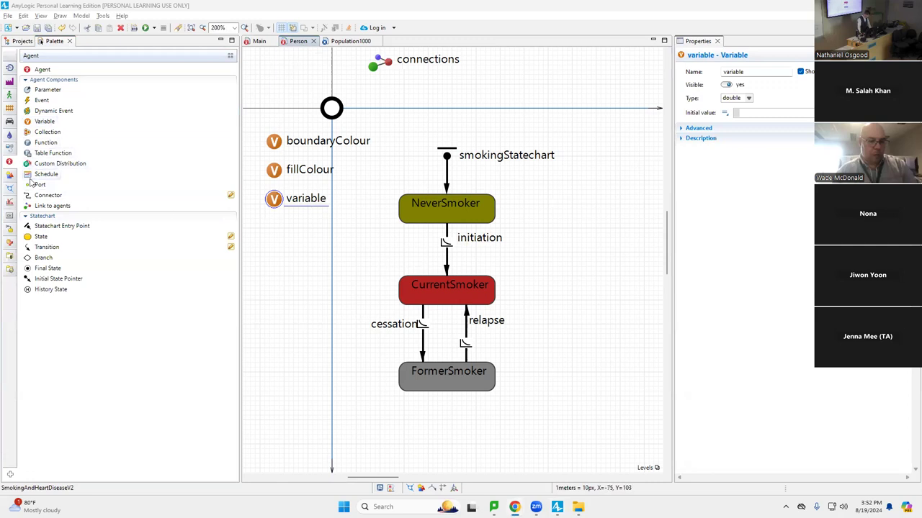
{"action": "left_click", "coordinate": [9, 164]}
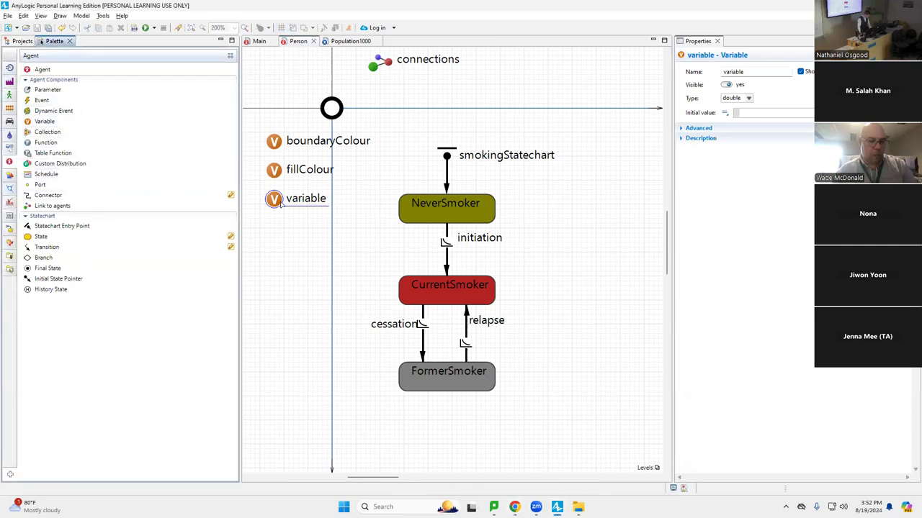
Rename the new Person variable to heartDiseaseHazardRate and set its initial value to 0.01
{"action": "double_click", "coordinate": [741, 71]}
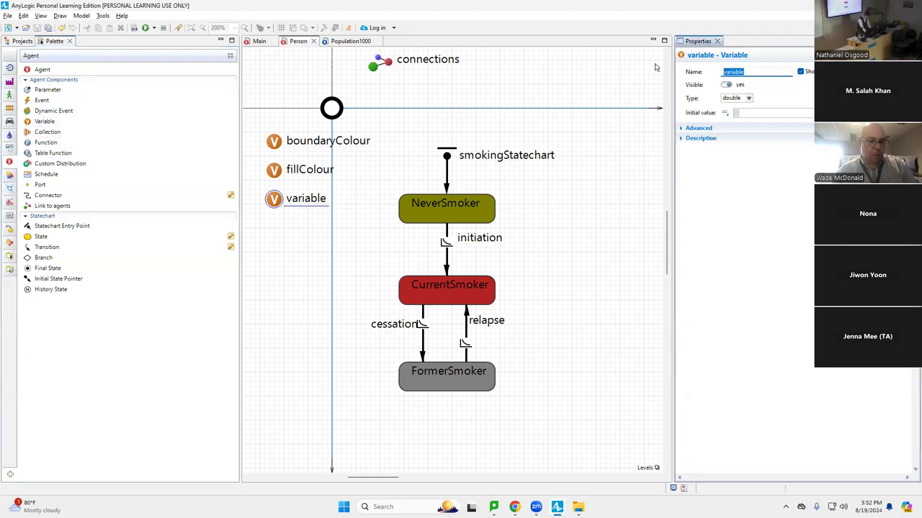
{"action": "type", "text": "heartDiseaseHazardRate"}
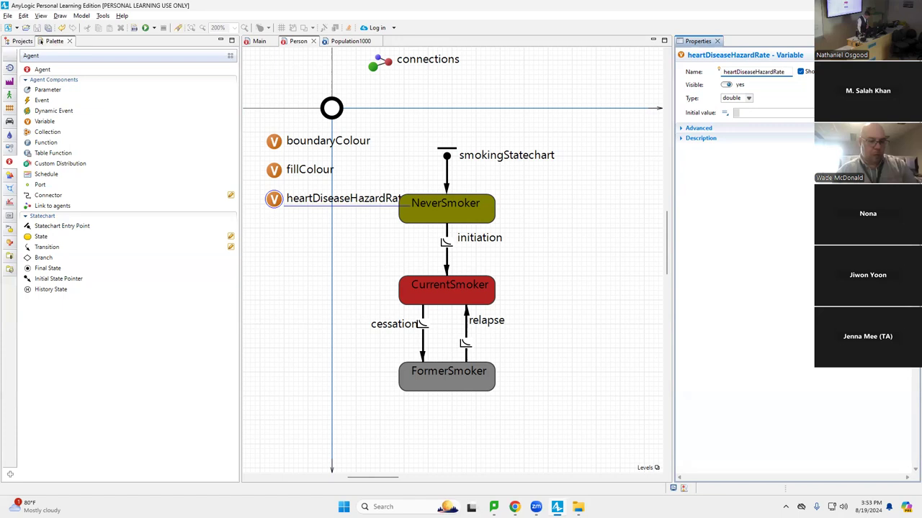
{"action": "left_click", "coordinate": [749, 113]}
{"action": "type", "text": "0.01"}
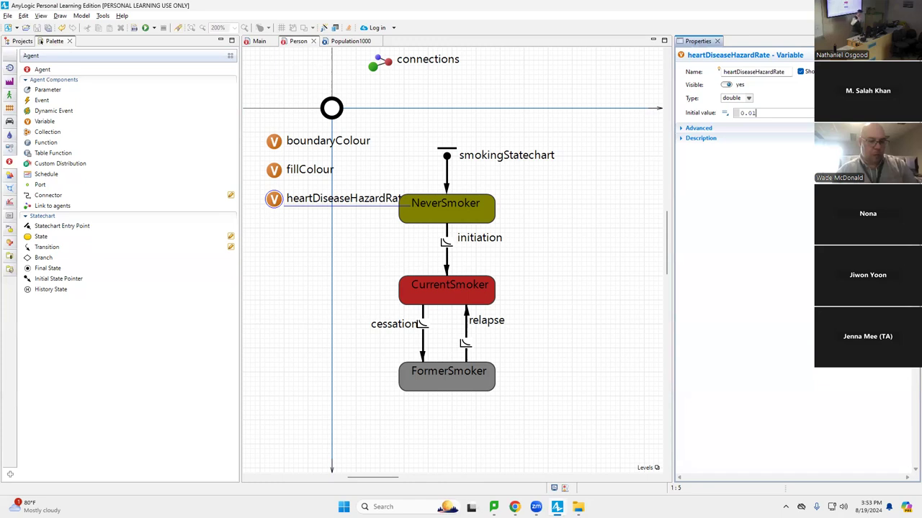
Add a second line to the NeverSmoker state's entry action that assigns heartDiseaseHazardRate, and save the model
{"action": "left_click", "coordinate": [434, 220]}
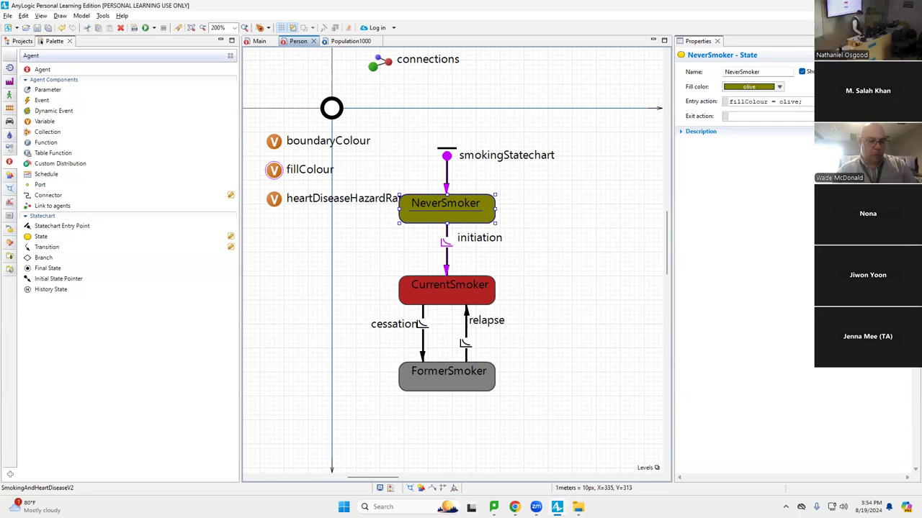
{"action": "left_click", "coordinate": [802, 101]}
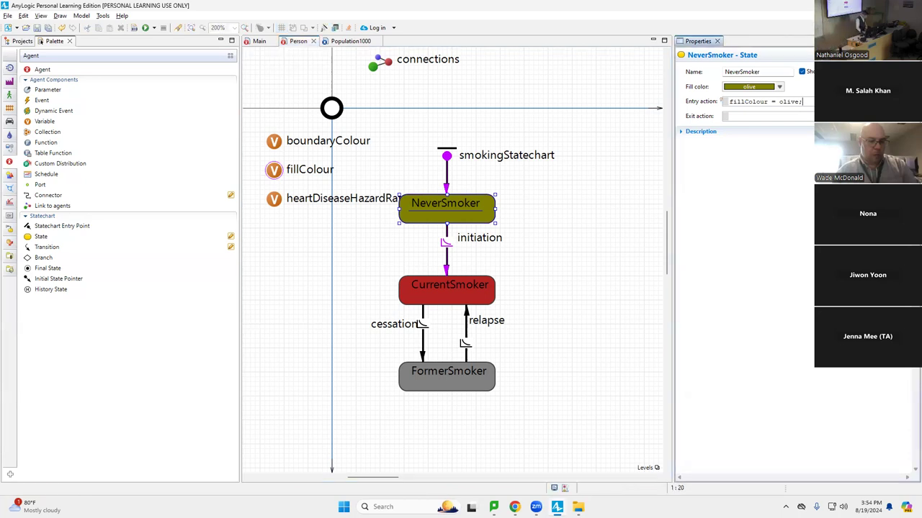
{"action": "key", "text": "Return"}
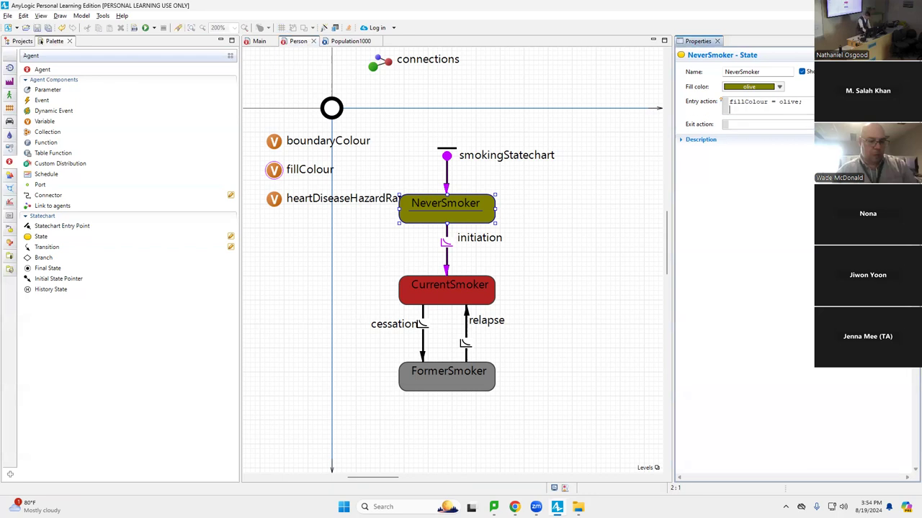
{"action": "type", "text": "hear"}
{"action": "key", "text": "ctrl+space"}
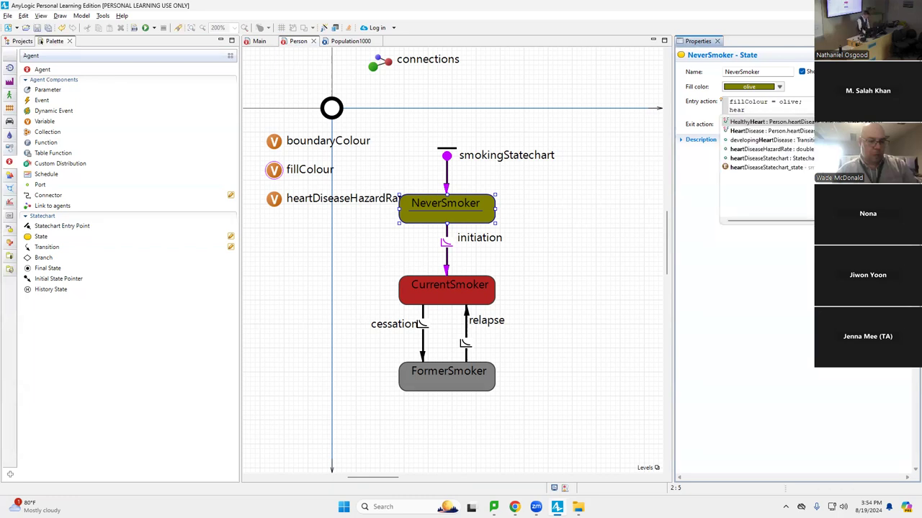
{"action": "key", "text": "Down"}
{"action": "key", "text": "Down"}
{"action": "key", "text": "Down"}
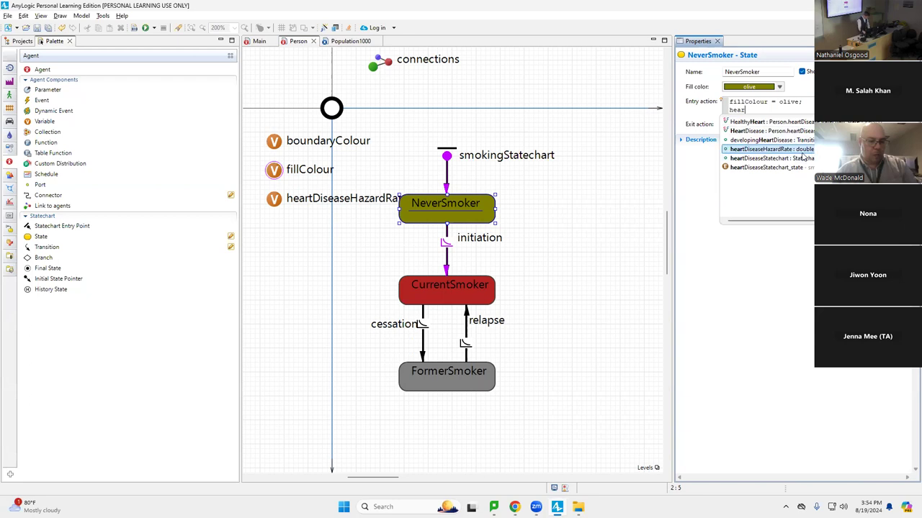
{"action": "key", "text": "Return"}
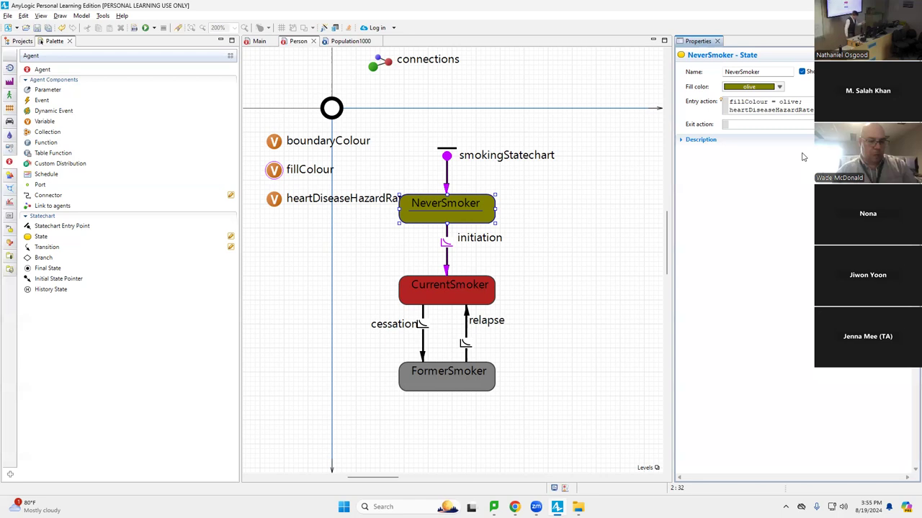
{"action": "key", "text": "ctrl+s"}
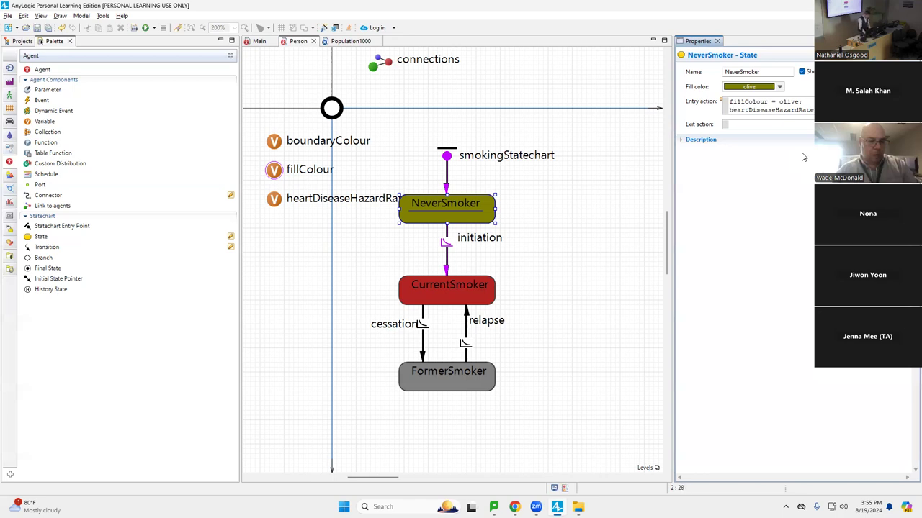
Copy the heartDiseaseHazardRate line from NeverSmoker's entry action and add it below the fillColour line in CurrentSmoker's entry action
{"action": "key", "text": "shift+Up"}
{"action": "key", "text": "ctrl+c"}
{"action": "key", "text": "shift+Right"}
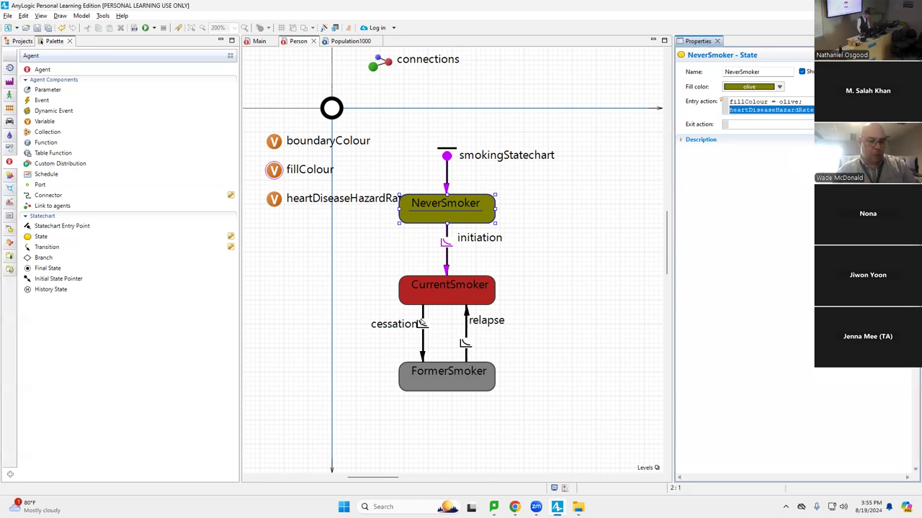
{"action": "left_click", "coordinate": [439, 290]}
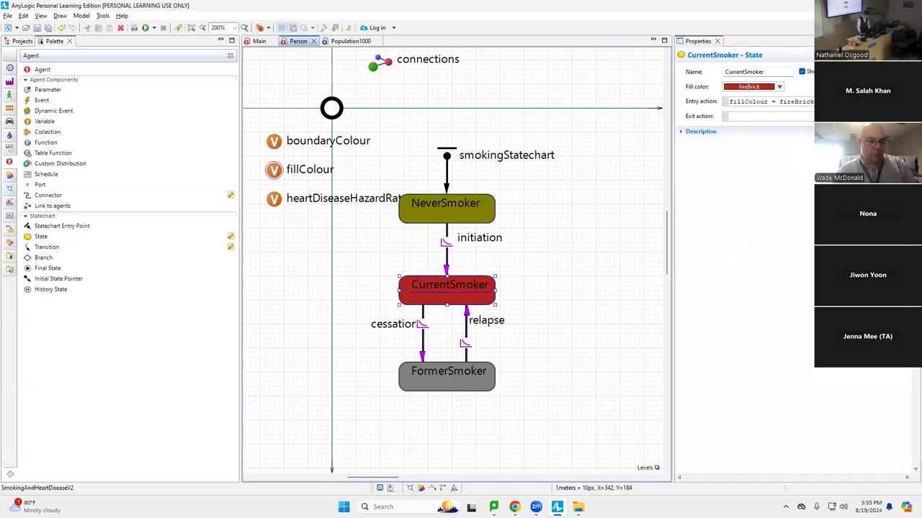
{"action": "left_click", "coordinate": [770, 102]}
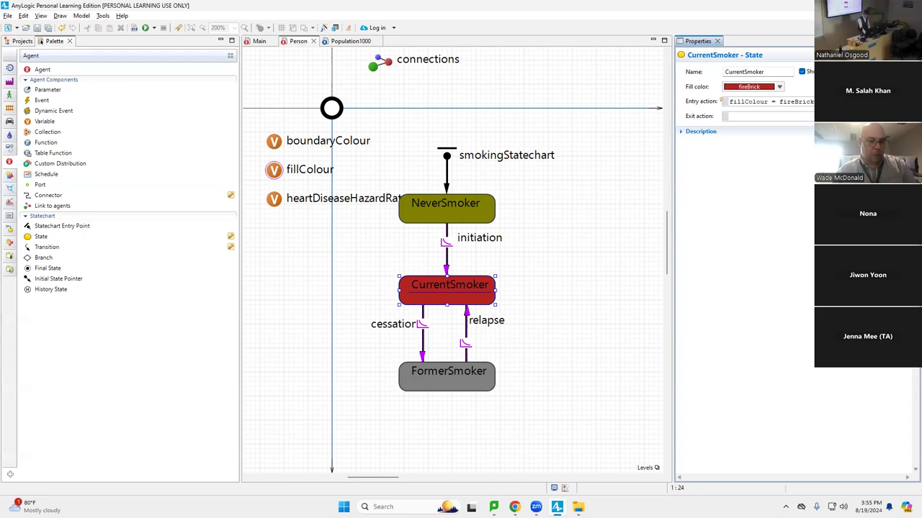
{"action": "key", "text": "Return"}
{"action": "key", "text": "ctrl+v"}
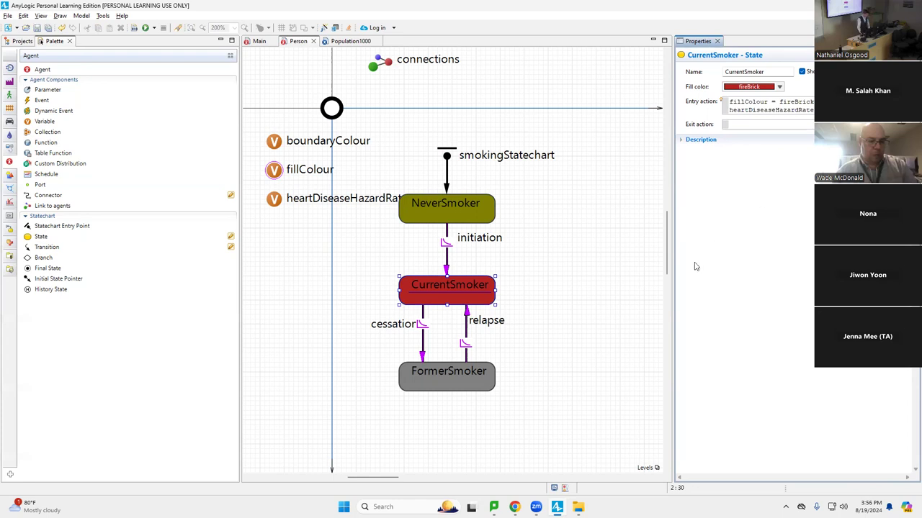
Paste the heartDiseaseHazardRate assignment as a second line in the FormerSmoker state's entry action and adjust its value
{"action": "left_click", "coordinate": [441, 384]}
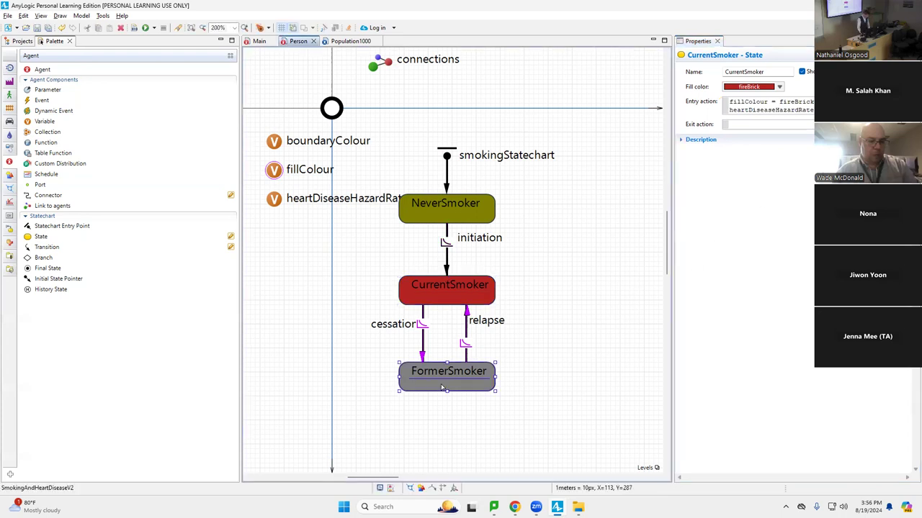
{"action": "left_click", "coordinate": [803, 101]}
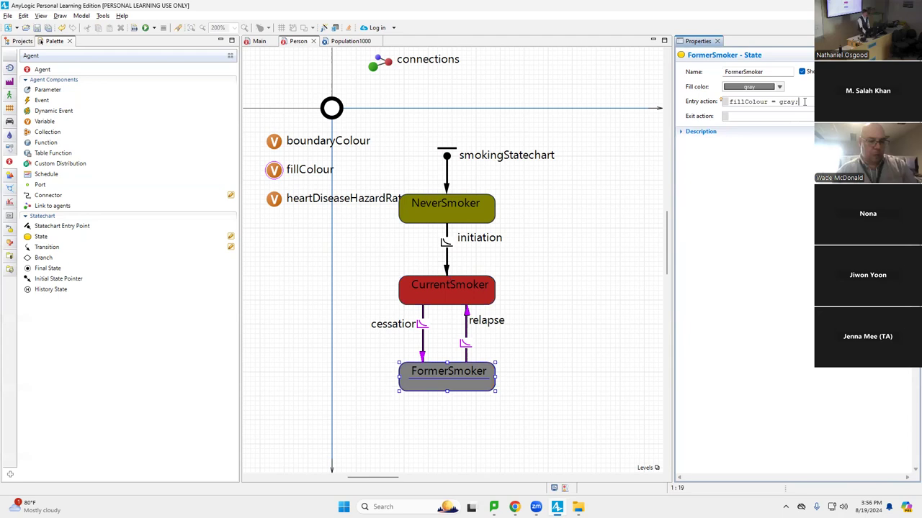
{"action": "key", "text": "Return"}
{"action": "key", "text": "ctrl+v"}
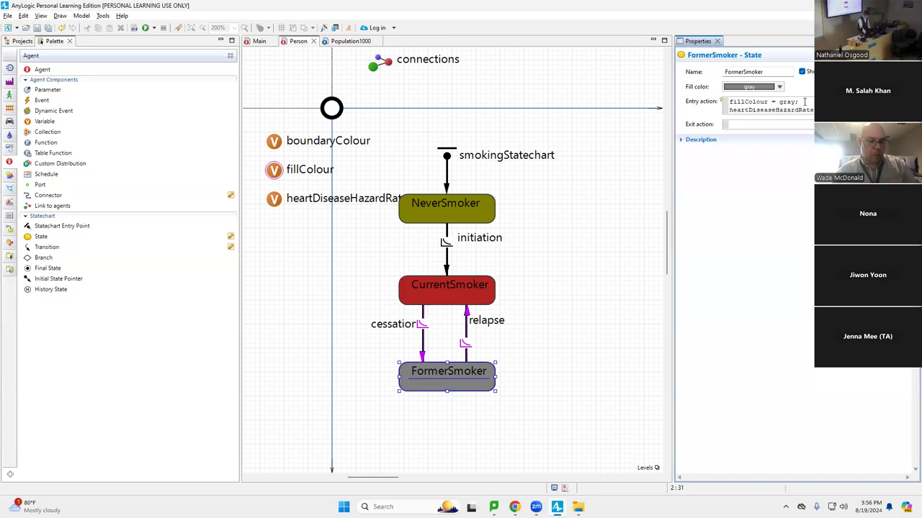
{"action": "key", "text": "Left"}
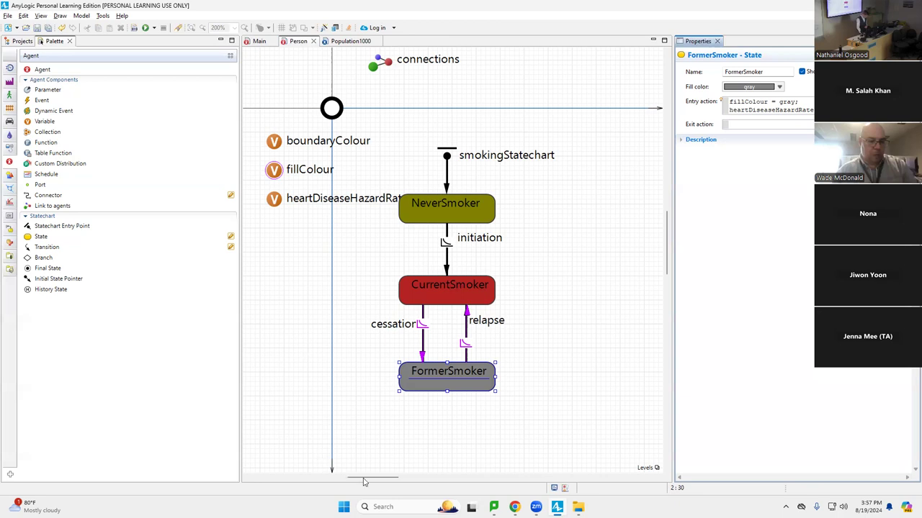
Set the rate of the developingHeartDisease transition to heartDiseaseHazardRate and save the model
{"action": "left_click_drag", "start_coordinate": [372, 478], "coordinate": [442, 456]}
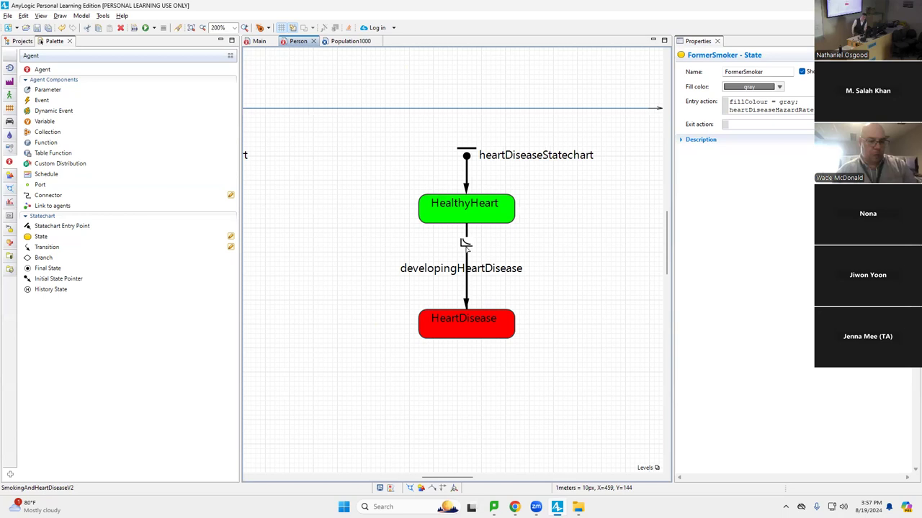
{"action": "left_click", "coordinate": [465, 245]}
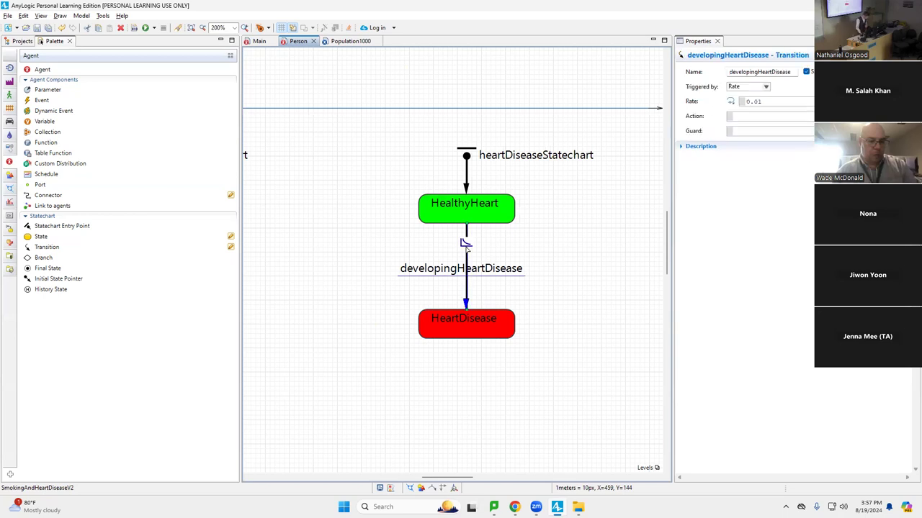
{"action": "left_click_drag", "start_coordinate": [767, 102], "coordinate": [729, 101]}
{"action": "left_click", "coordinate": [729, 102]}
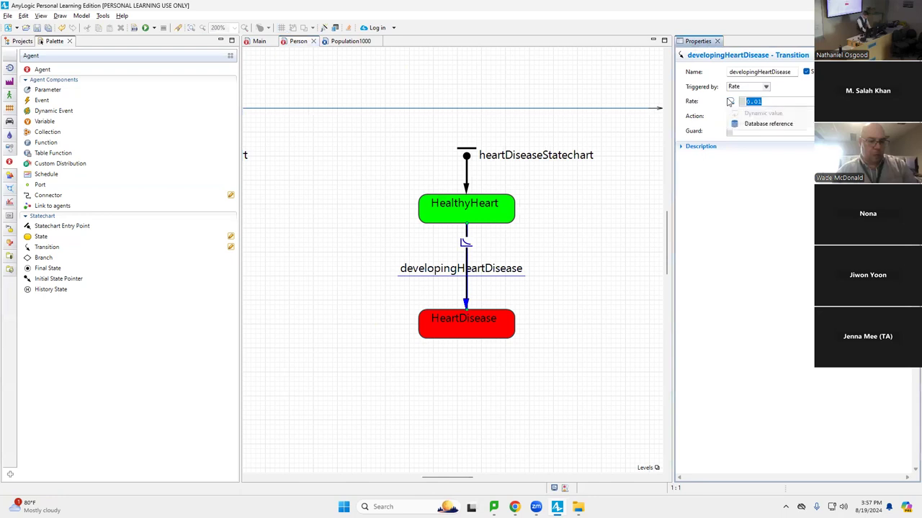
{"action": "key", "text": "Escape"}
{"action": "type", "text": "heartD"}
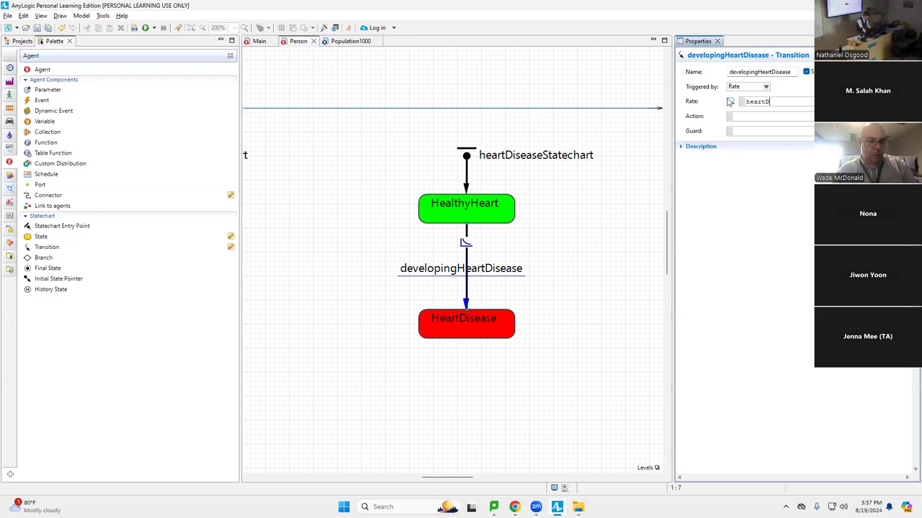
{"action": "key", "text": "ctrl+space"}
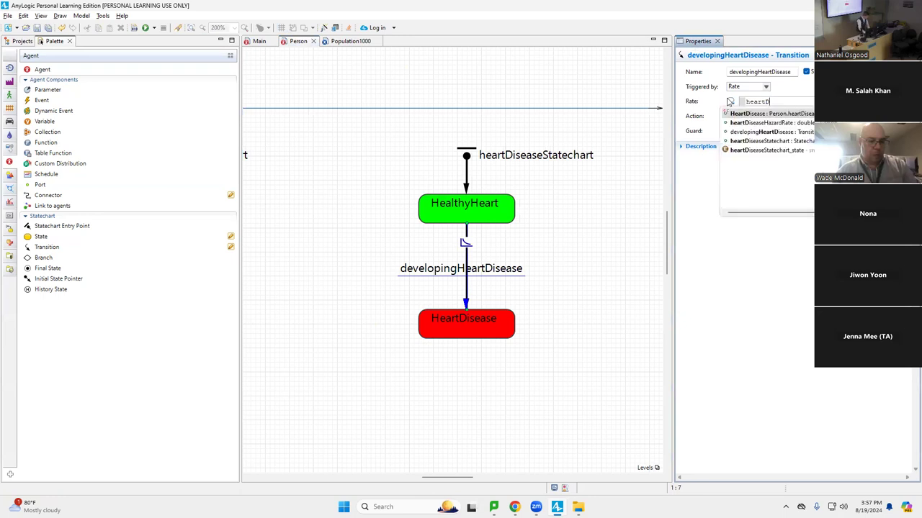
{"action": "key", "text": "Down"}
{"action": "key", "text": "Return"}
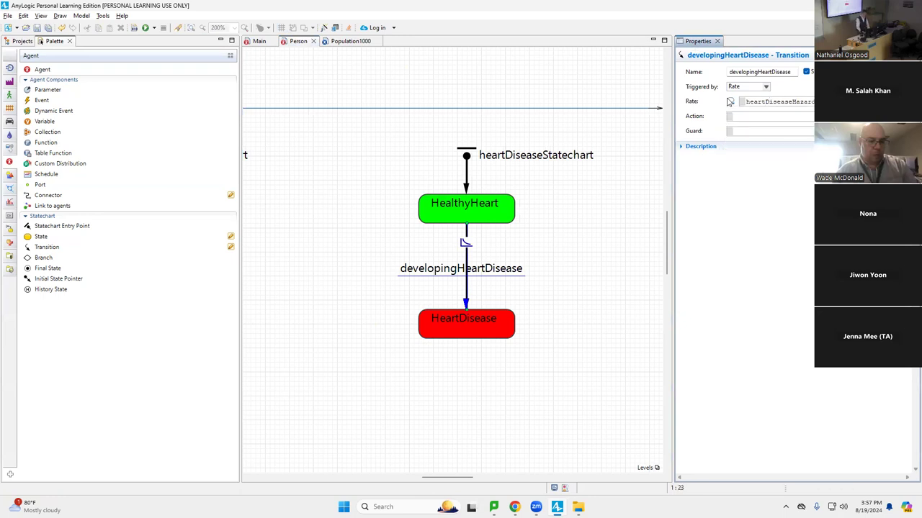
{"action": "key", "text": "ctrl+s"}
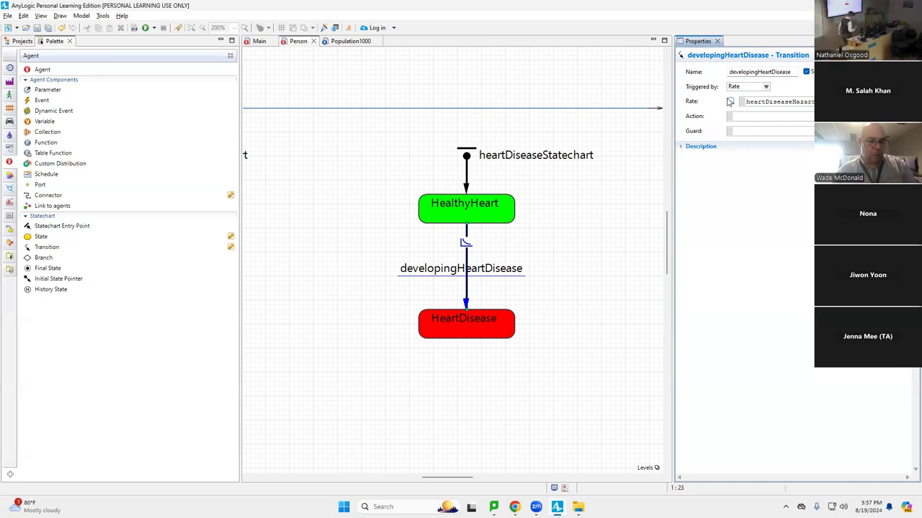
Build the SmokingAndHeartDiseaseV2 model and show its project tree with the experiments
{"action": "left_click", "coordinate": [133, 29]}
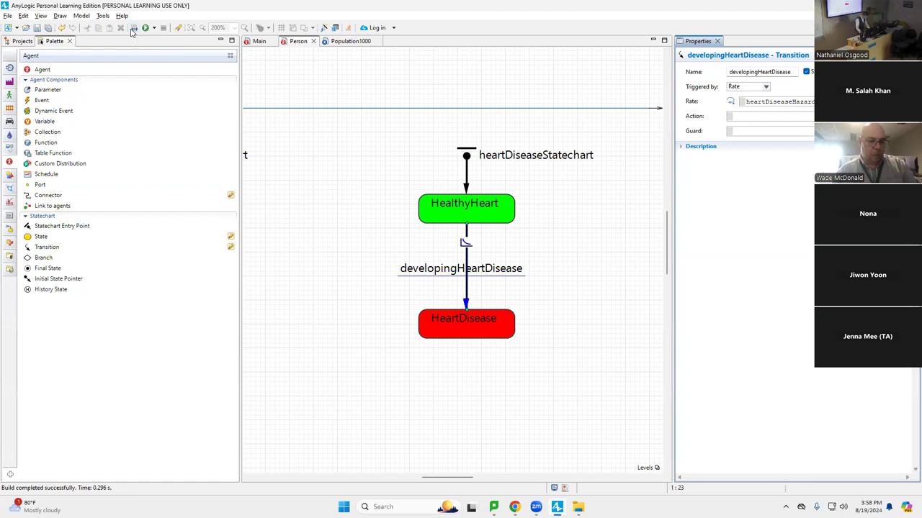
{"action": "left_click", "coordinate": [45, 67]}
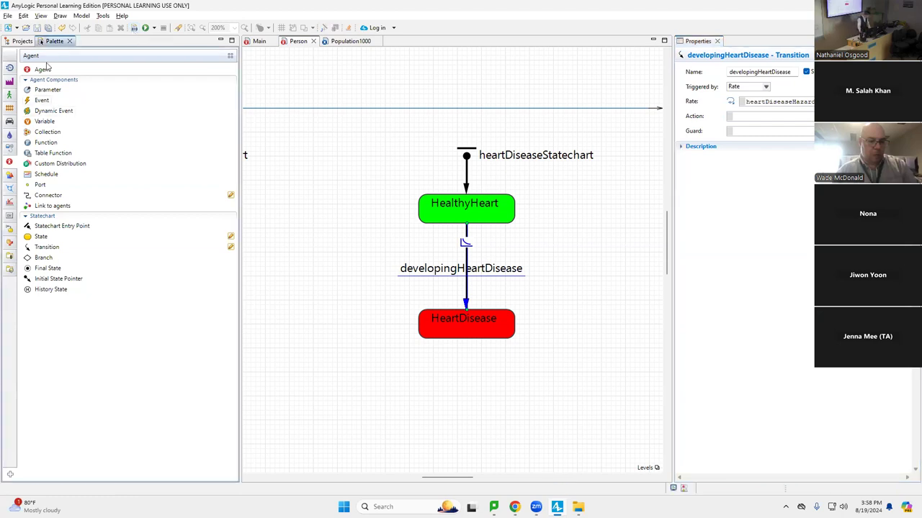
{"action": "double_click", "coordinate": [20, 41]}
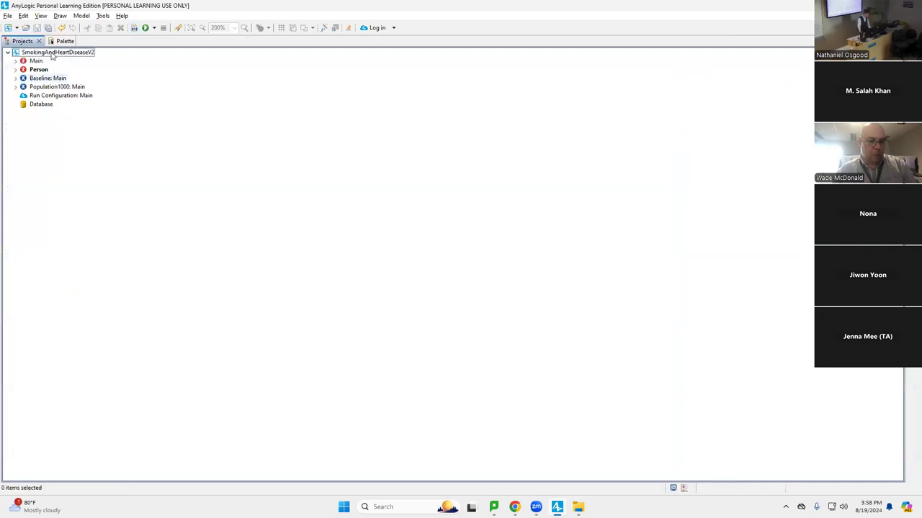
{"action": "double_click", "coordinate": [25, 42]}
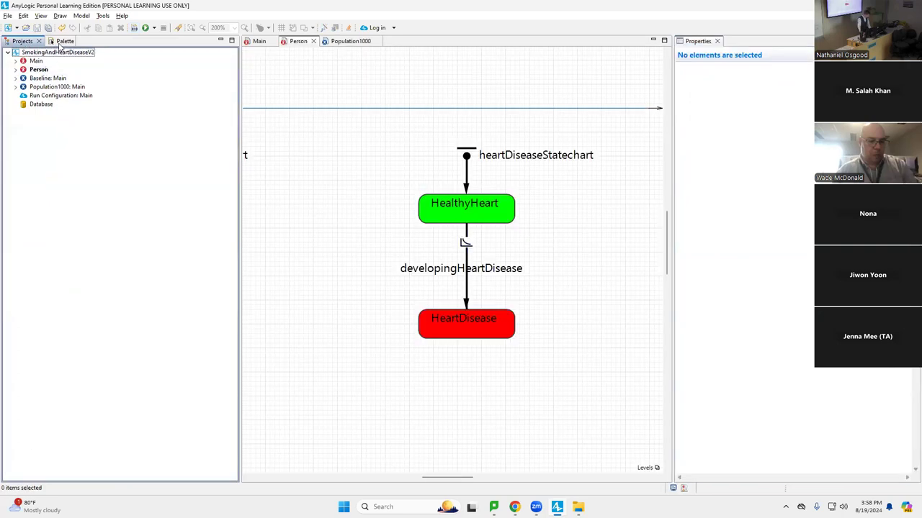
{"action": "left_click", "coordinate": [134, 27]}
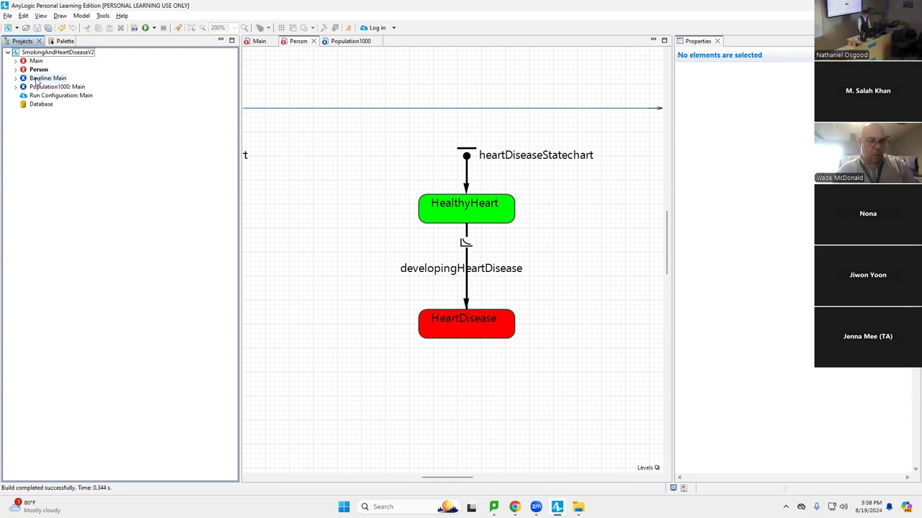
Run the Baseline experiment, pause the simulation to inspect the population, and resume it
{"action": "right_click", "coordinate": [35, 81]}
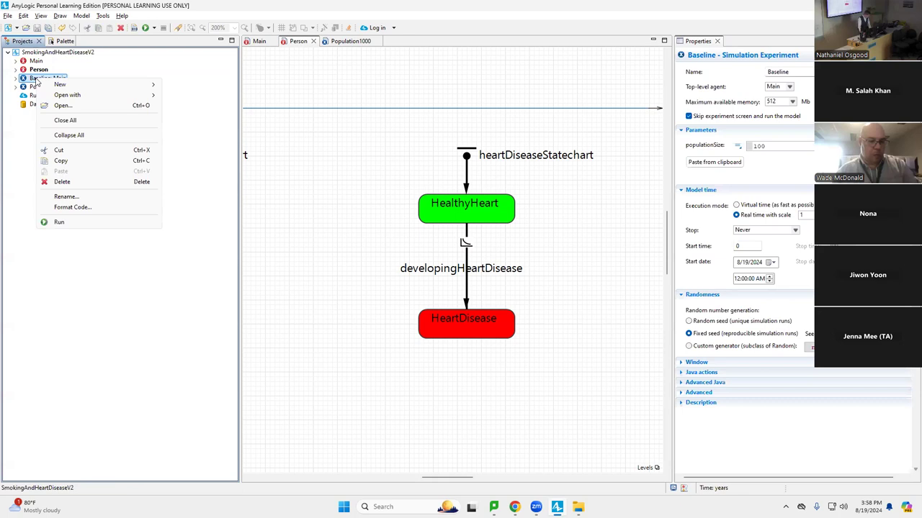
{"action": "left_click", "coordinate": [59, 222]}
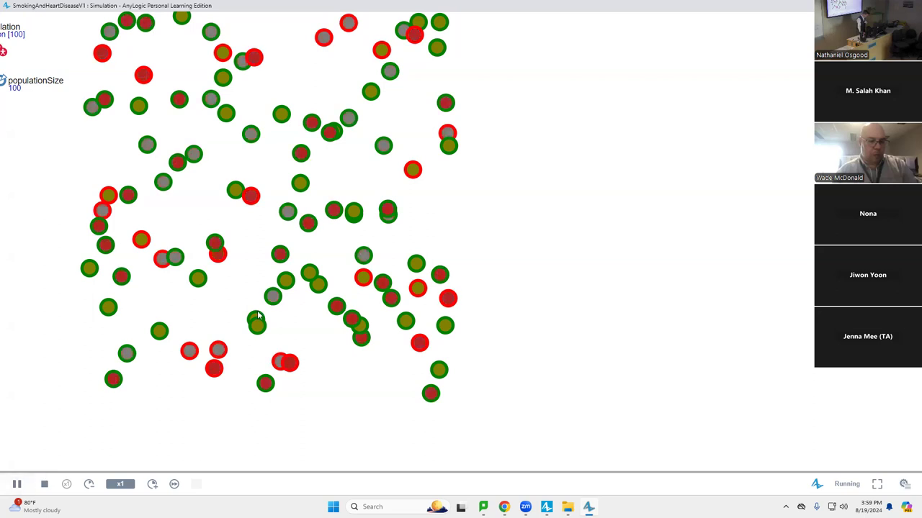
{"action": "mouse_move", "coordinate": [588, 507]}
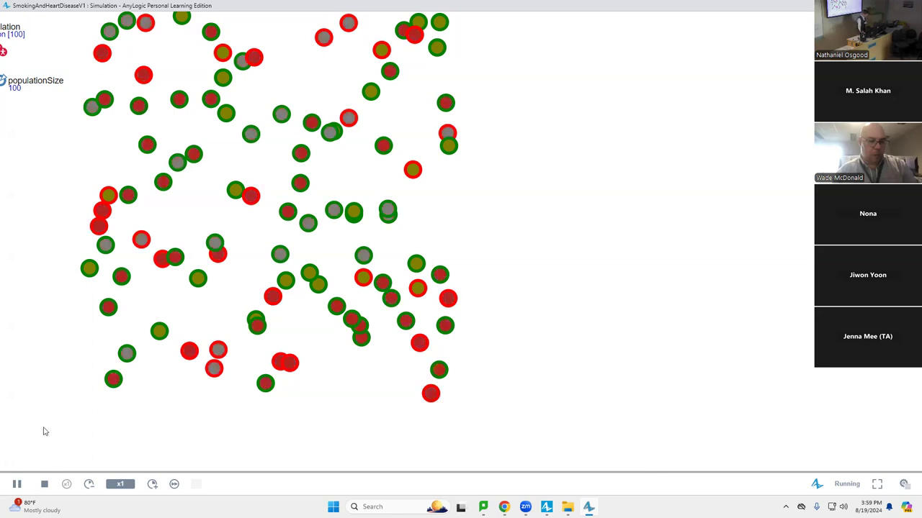
{"action": "left_click", "coordinate": [12, 480]}
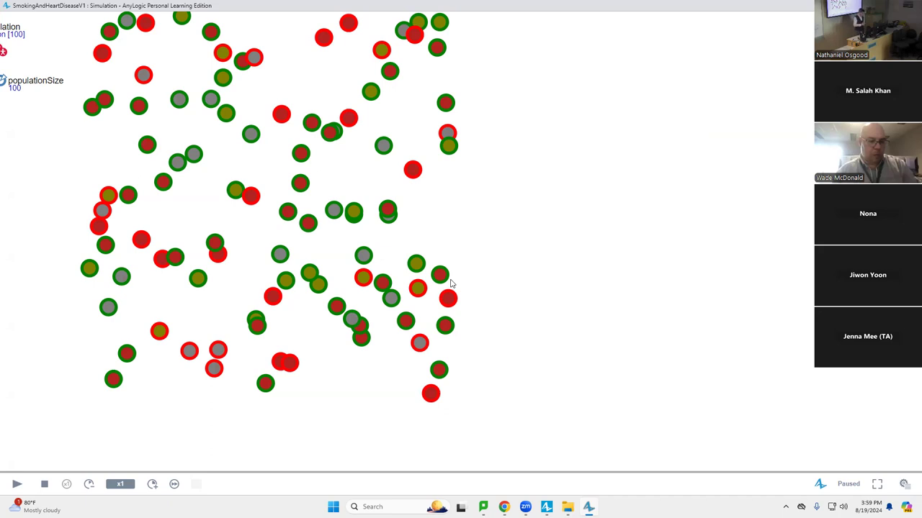
{"action": "left_click", "coordinate": [17, 484]}
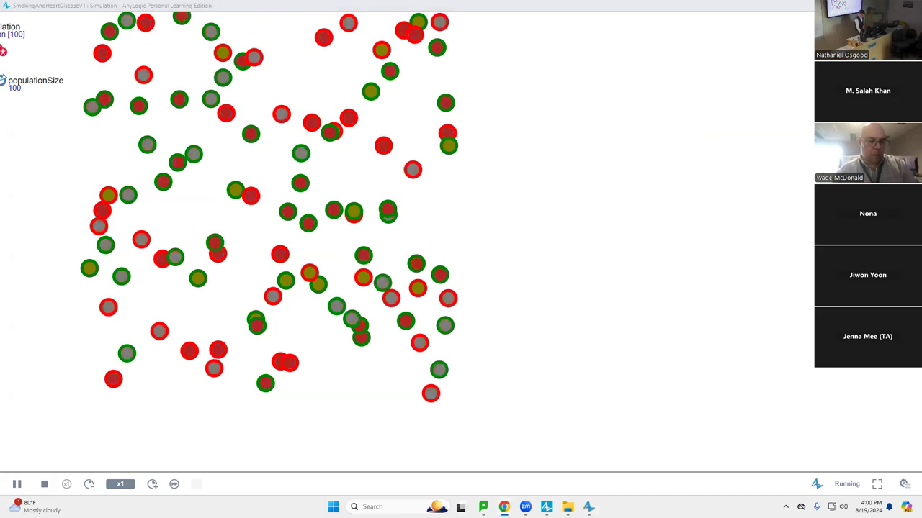
Look over the running simulation, then return to the model editor and view both statecharts in the Person diagram
{"action": "left_click_drag", "start_coordinate": [683, 148], "coordinate": [627, 515]}
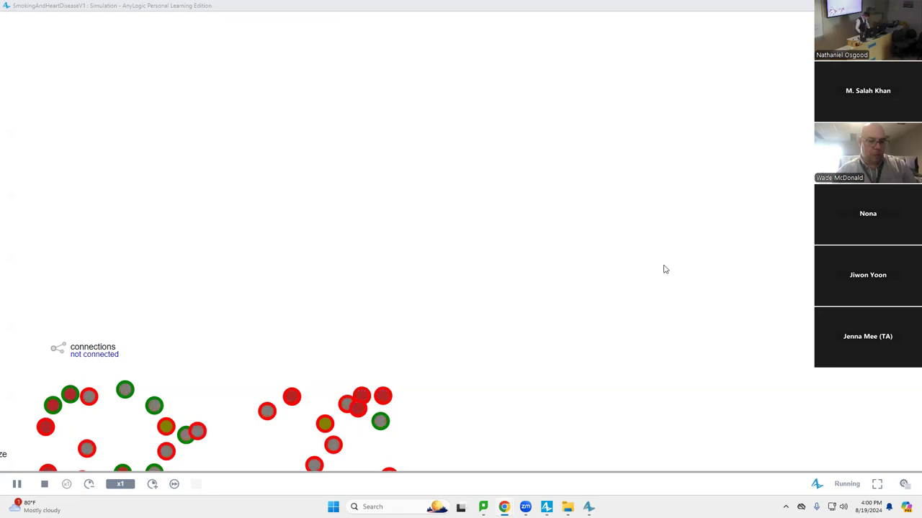
{"action": "key", "text": "alt+Tab"}
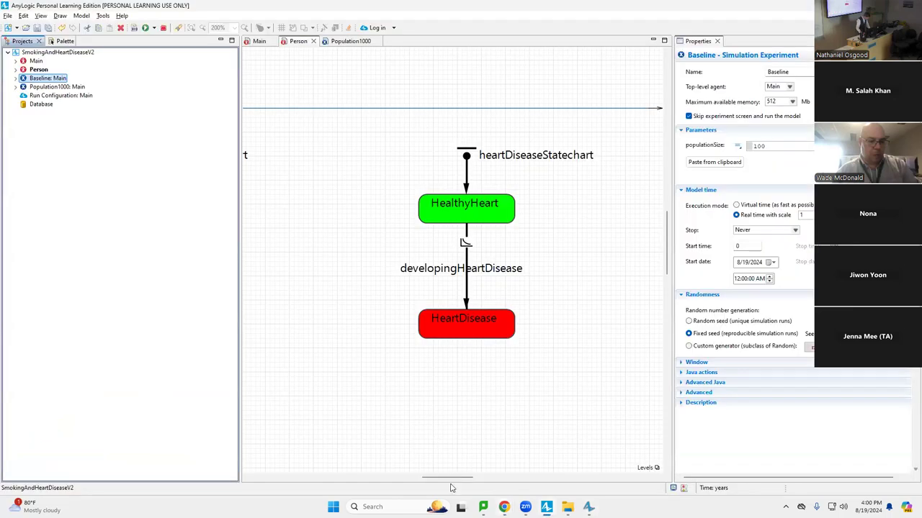
{"action": "mouse_move", "coordinate": [452, 488]}
{"action": "left_mouse_down"}
{"action": "mouse_move", "coordinate": [386, 488]}
{"action": "mouse_move", "coordinate": [405, 488]}
{"action": "left_mouse_up"}
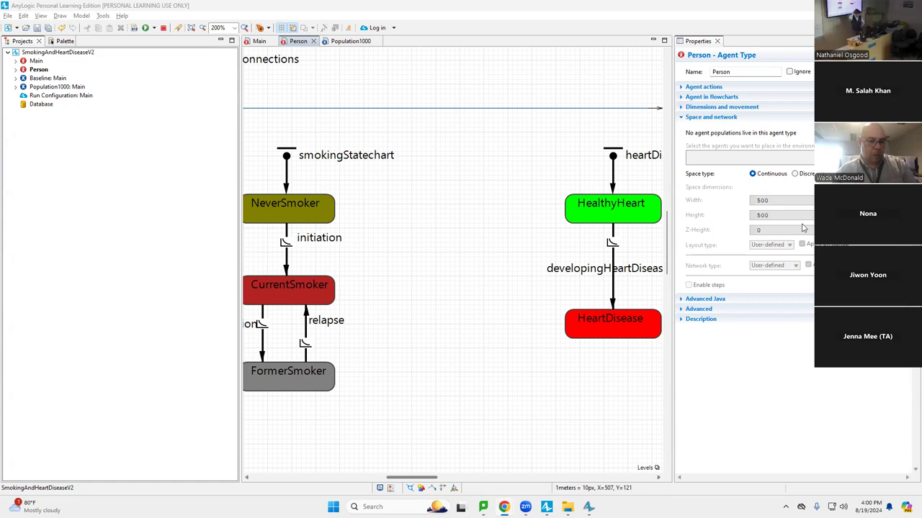
Run the Baseline experiment again, view its population animation, pause the simulation and close it
{"action": "key", "text": "F5"}
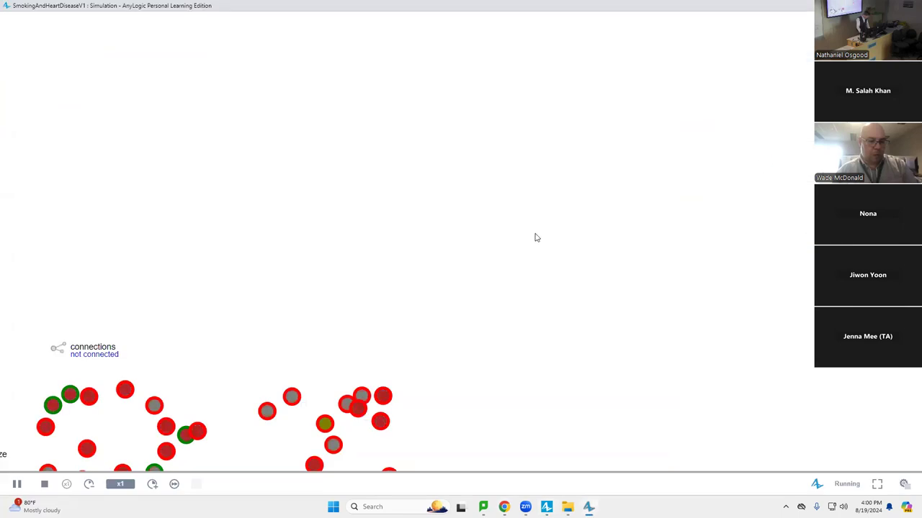
{"action": "left_click_drag", "start_coordinate": [533, 237], "coordinate": [656, 1]}
{"action": "left_click_drag", "start_coordinate": [651, 210], "coordinate": [696, 21]}
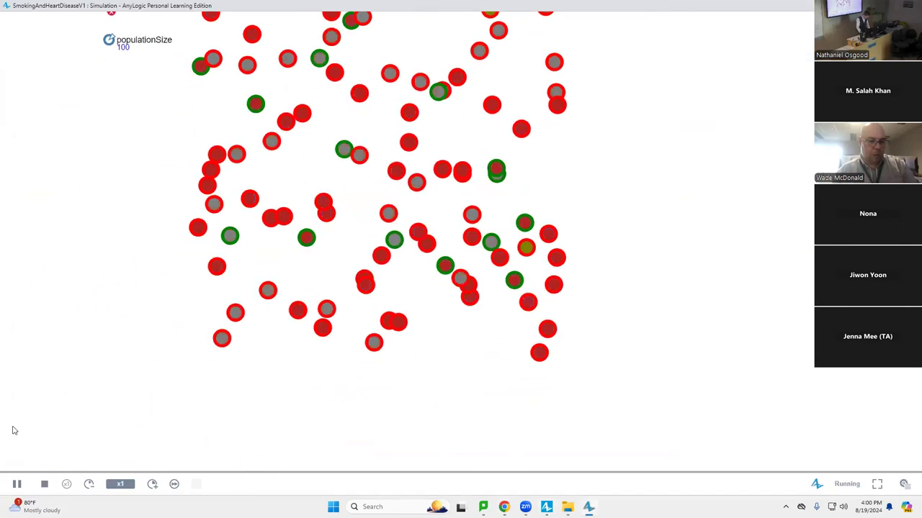
{"action": "left_click", "coordinate": [17, 484]}
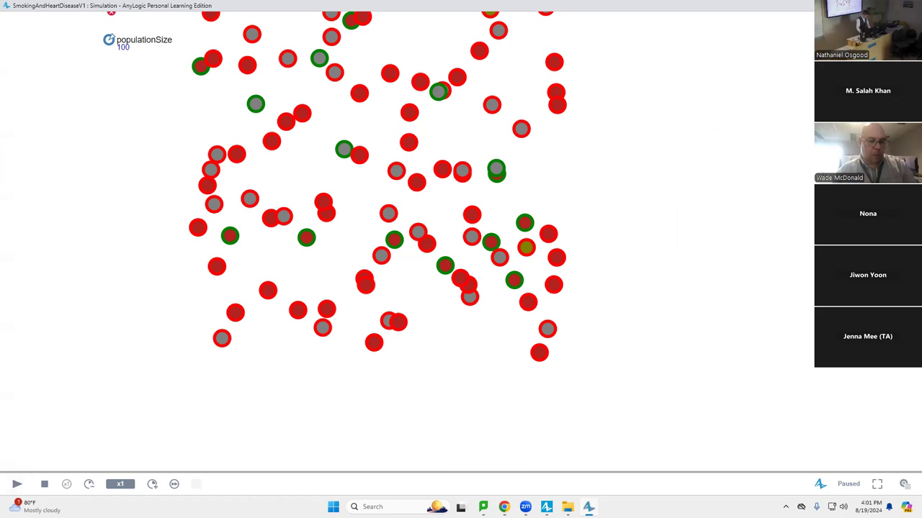
{"action": "key", "text": "alt+F4"}
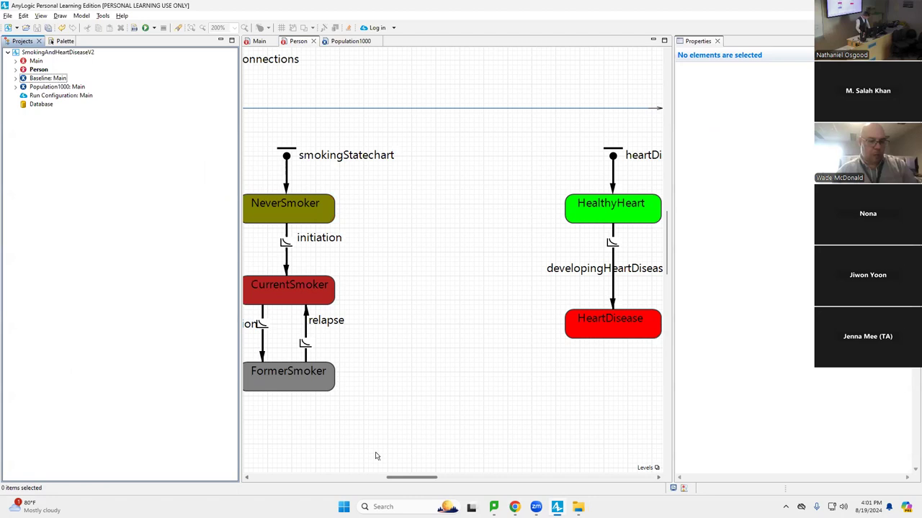
Run the Population1000 experiment, watch the smoking and heart disease colours across the population, and close the simulation
{"action": "left_click_drag", "start_coordinate": [429, 477], "coordinate": [400, 488]}
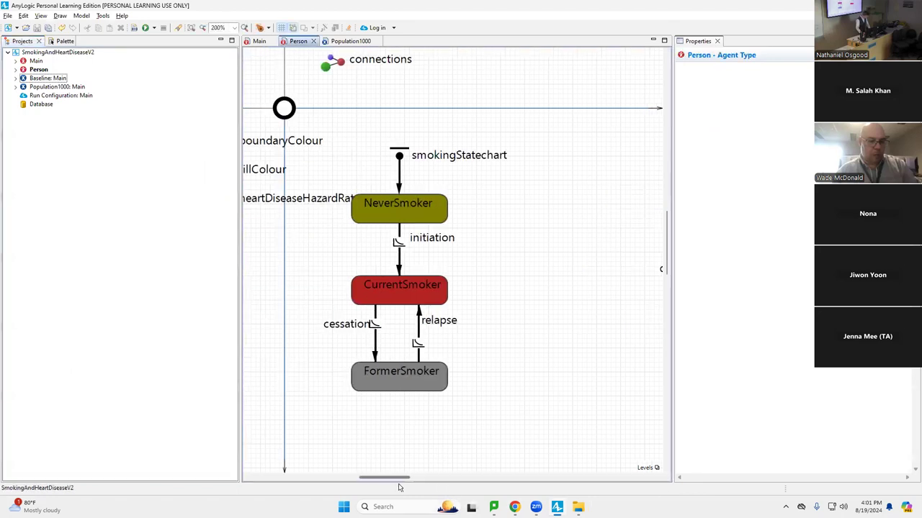
{"action": "left_click", "coordinate": [34, 87]}
{"action": "right_click", "coordinate": [34, 87]}
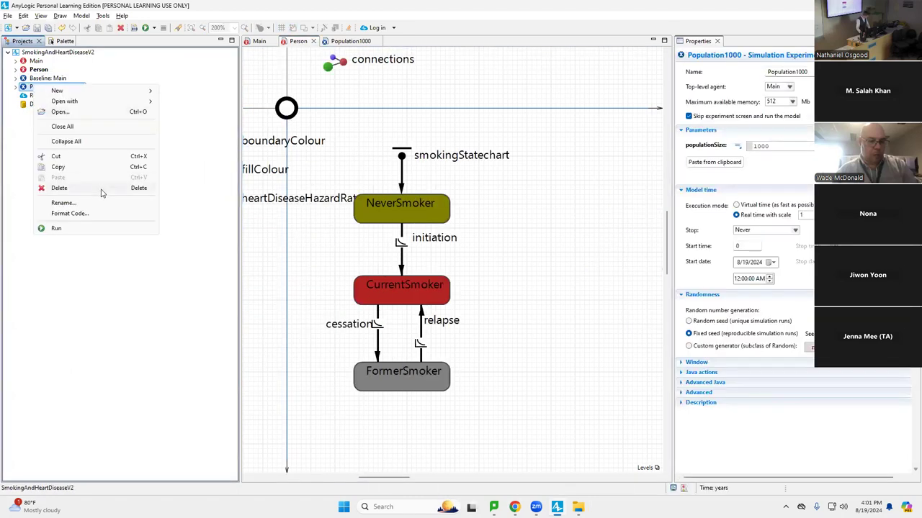
{"action": "left_click", "coordinate": [56, 227]}
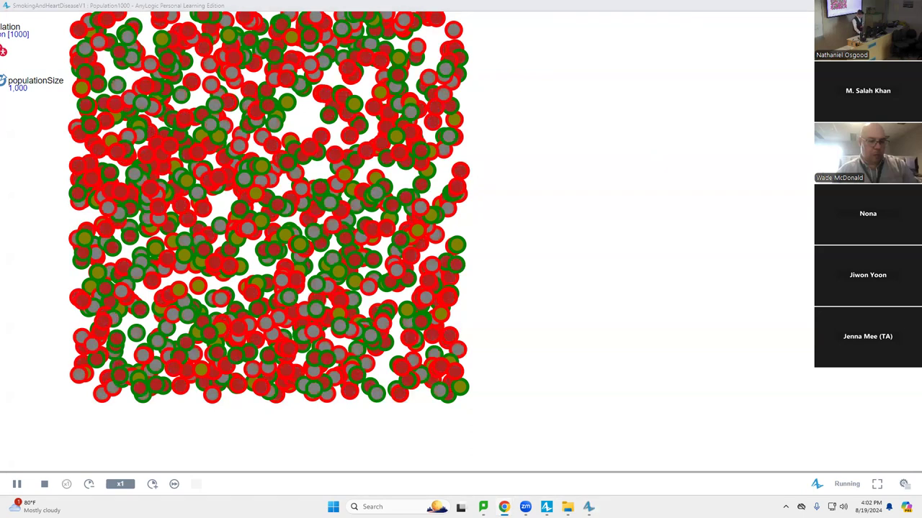
{"action": "key", "text": "alt+F4"}
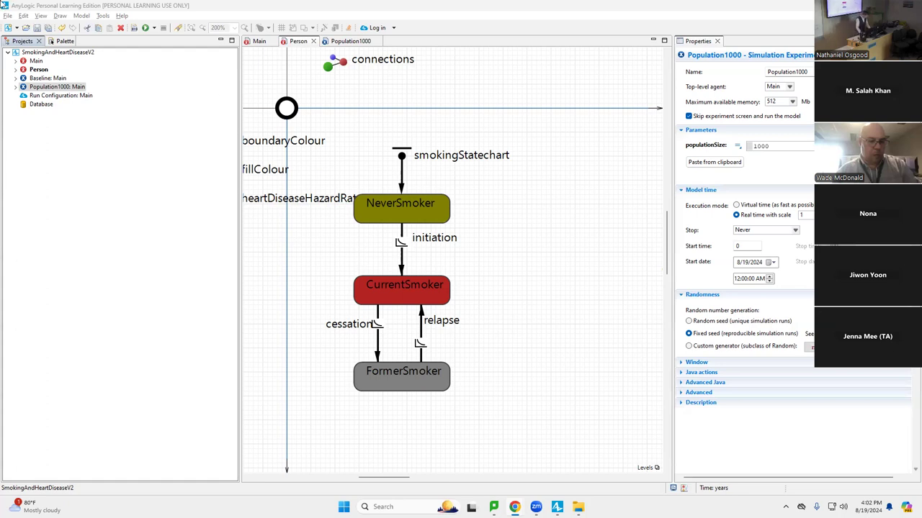
Save a copy of the model as SmokingAndHeartDiseaseV3 in the Models folder
{"action": "left_click", "coordinate": [8, 16]}
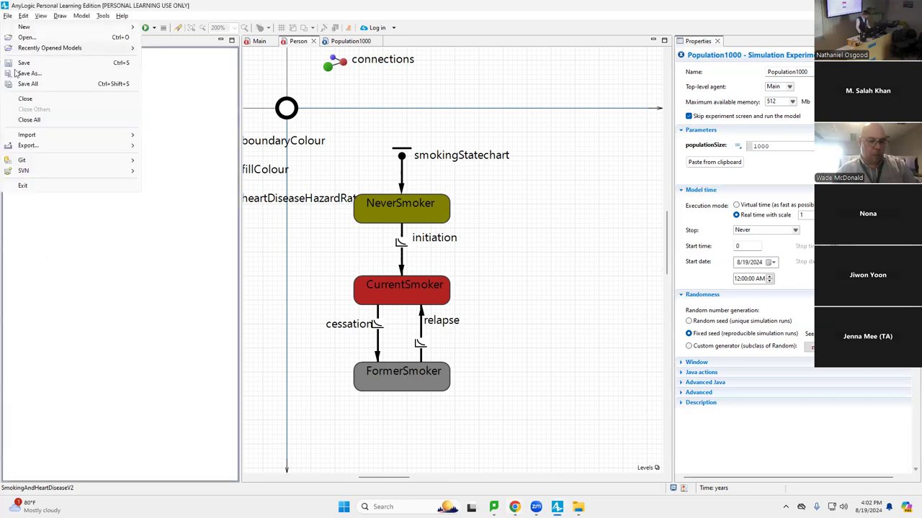
{"action": "left_click", "coordinate": [31, 73]}
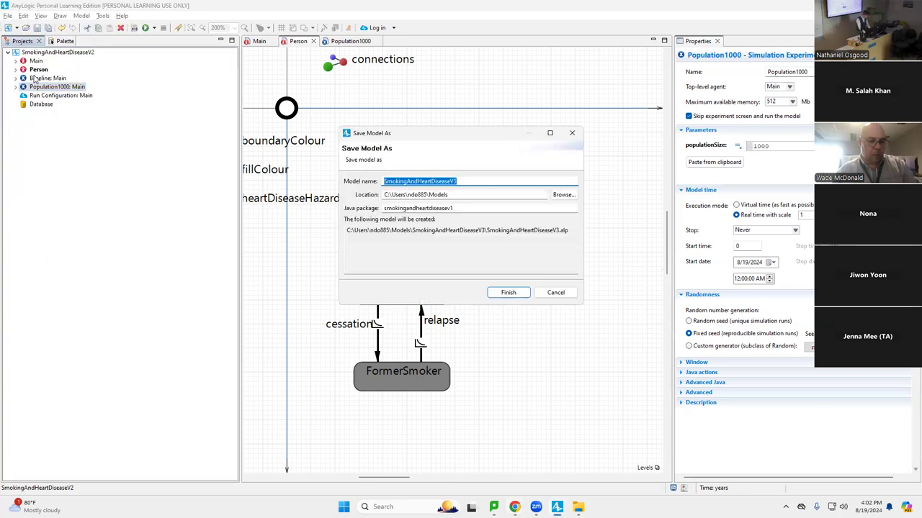
{"action": "key", "text": "Return"}
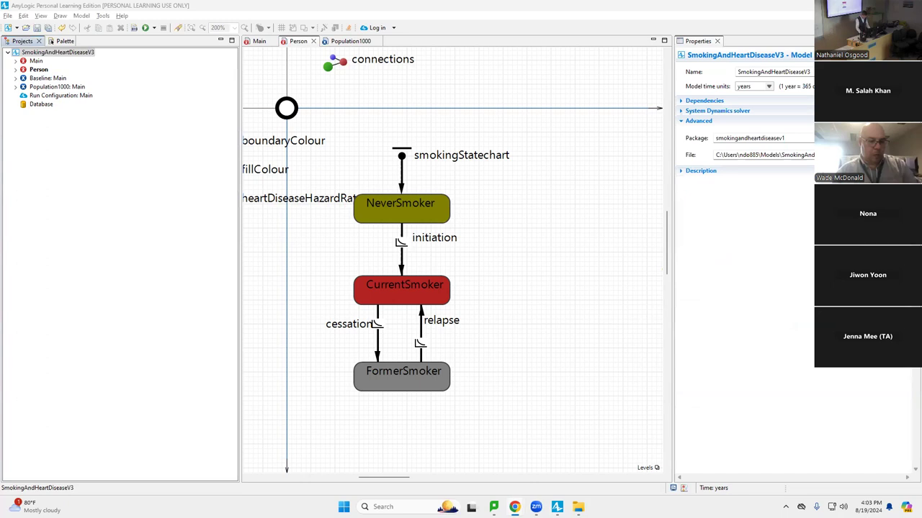
{"action": "key", "text": "ctrl+o"}
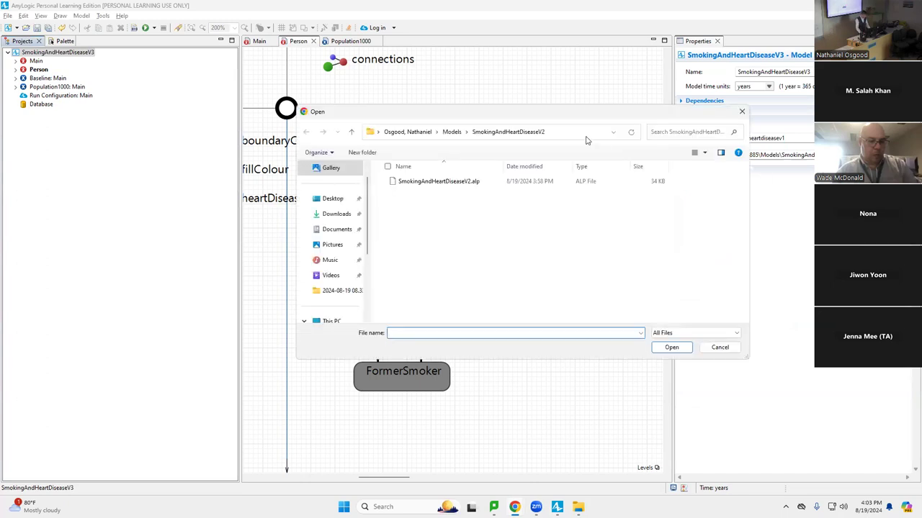
{"action": "key", "text": "Escape"}
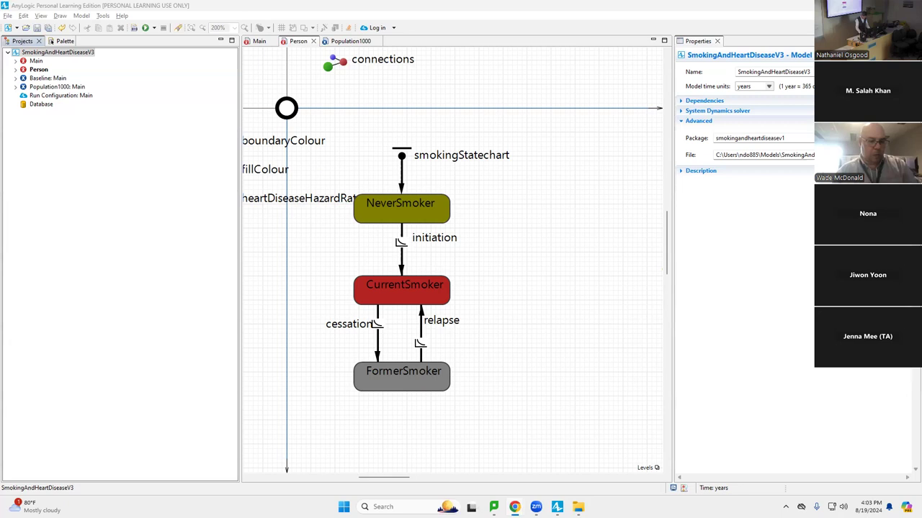
{"action": "key", "text": "alt+Tab"}
{"action": "key", "text": "alt+Tab"}
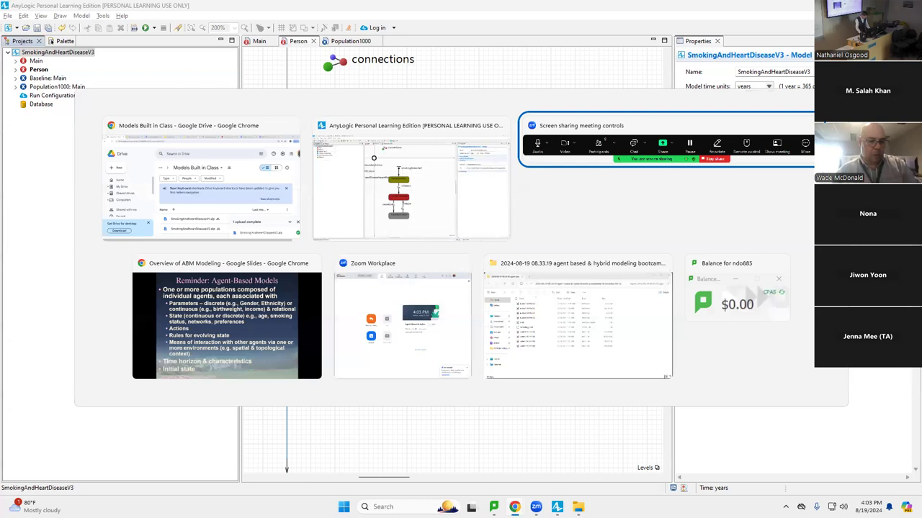
{"action": "key", "text": "alt+shift+Tab"}
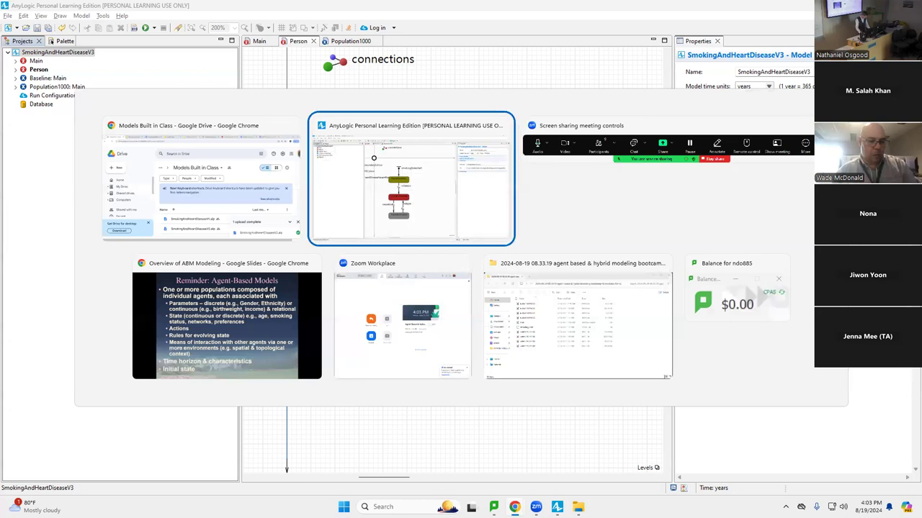
{"action": "key", "text": "alt+Tab"}
{"action": "key", "text": "alt+Tab"}
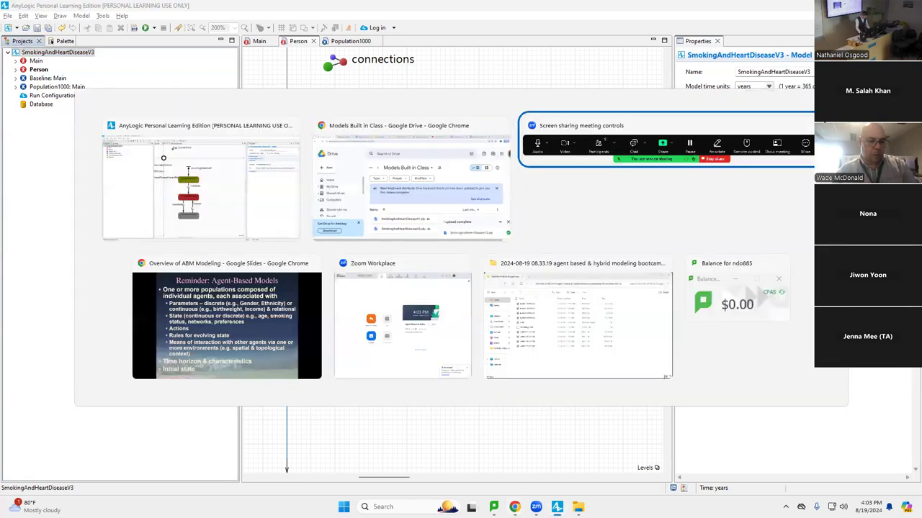